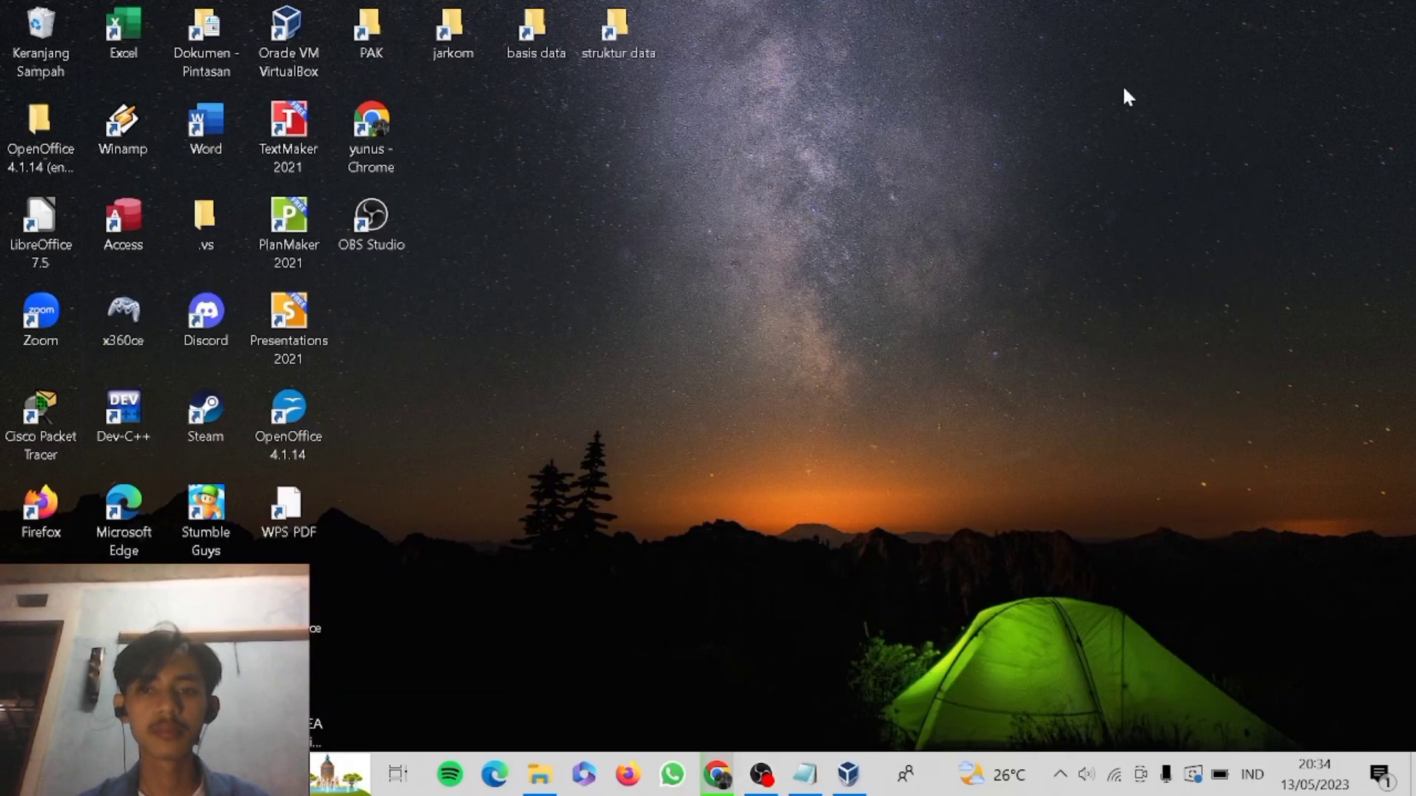
Open Oracle VM VirtualBox and start a new virtual machine using the ubuntu-22.04.2-live-server-amd64 ISO image from Downloads.
click(848, 775)
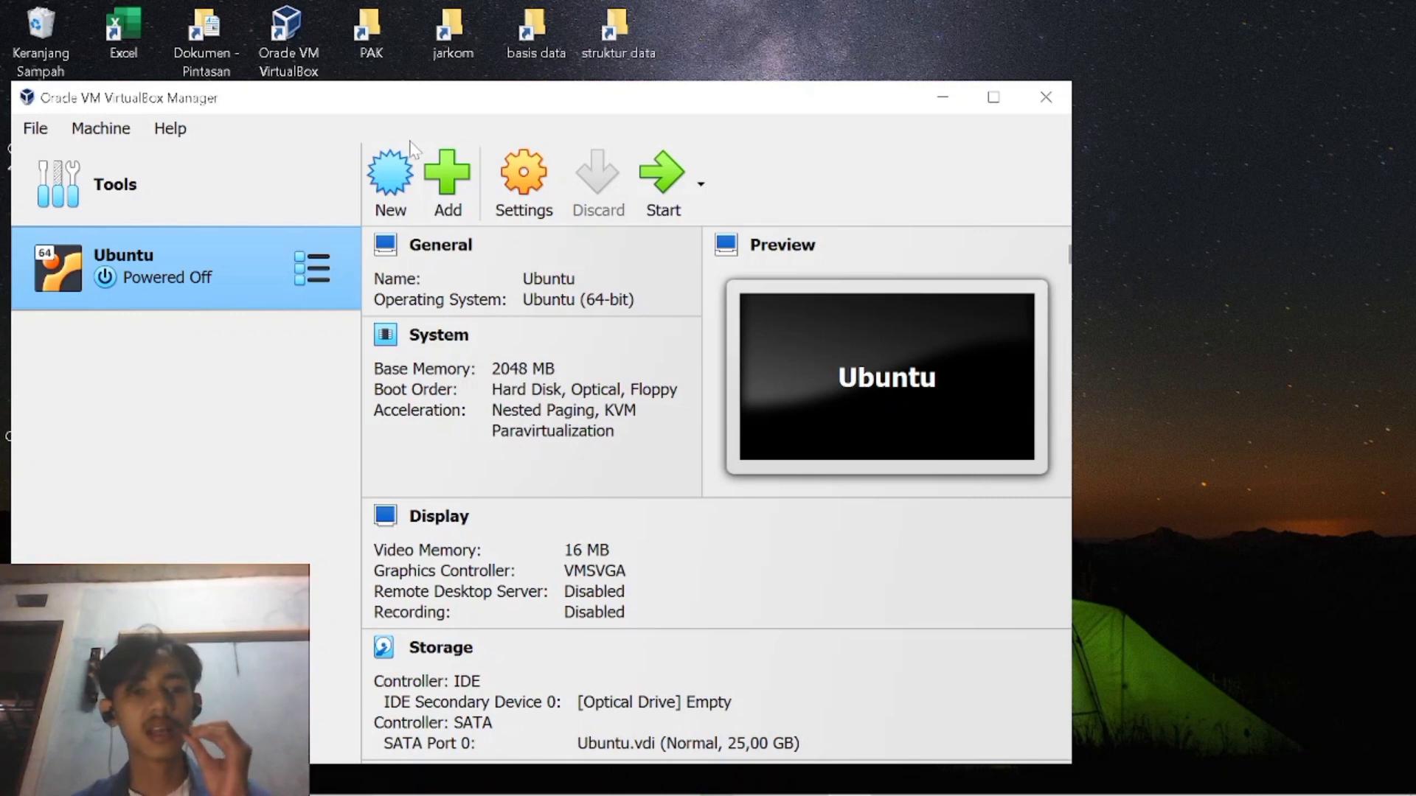
click(388, 193)
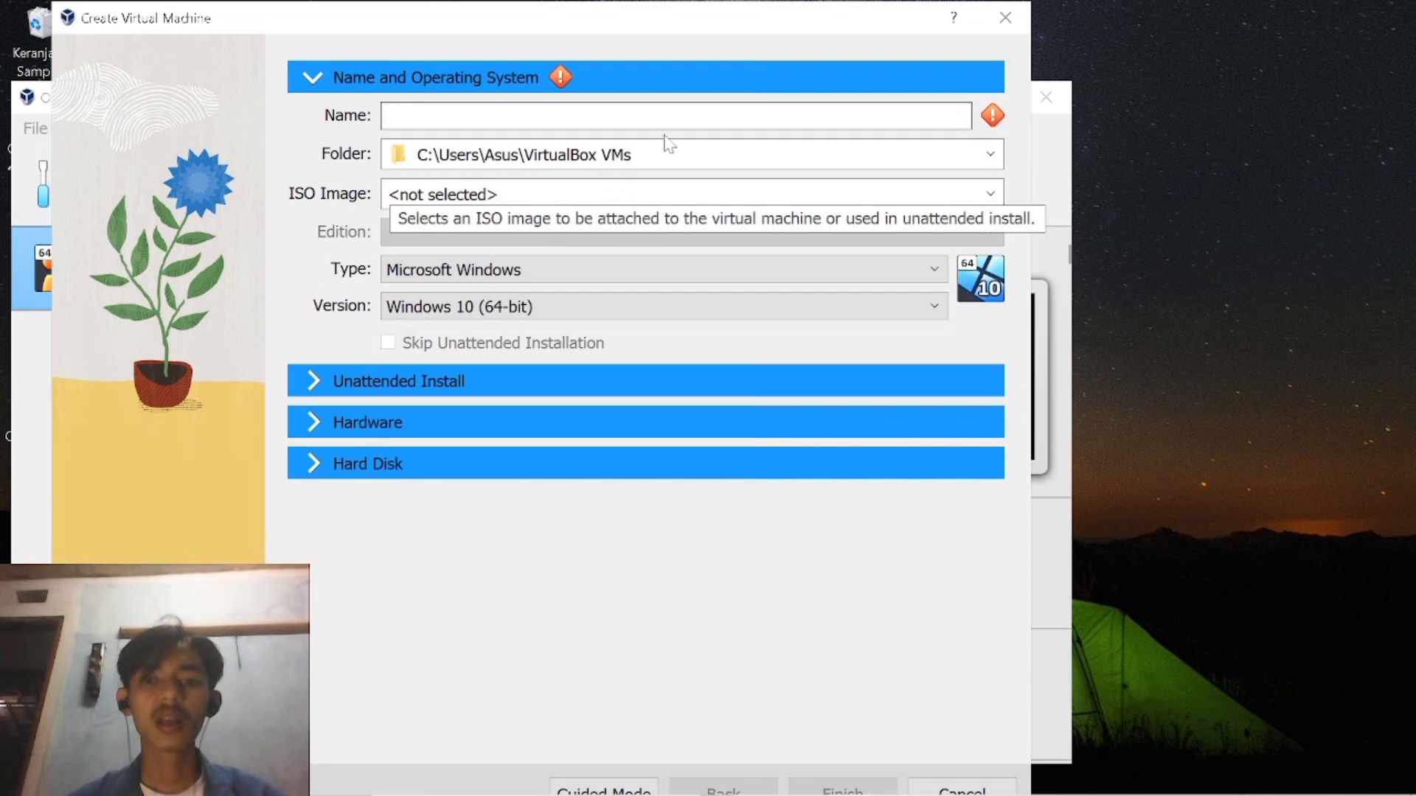
click(867, 205)
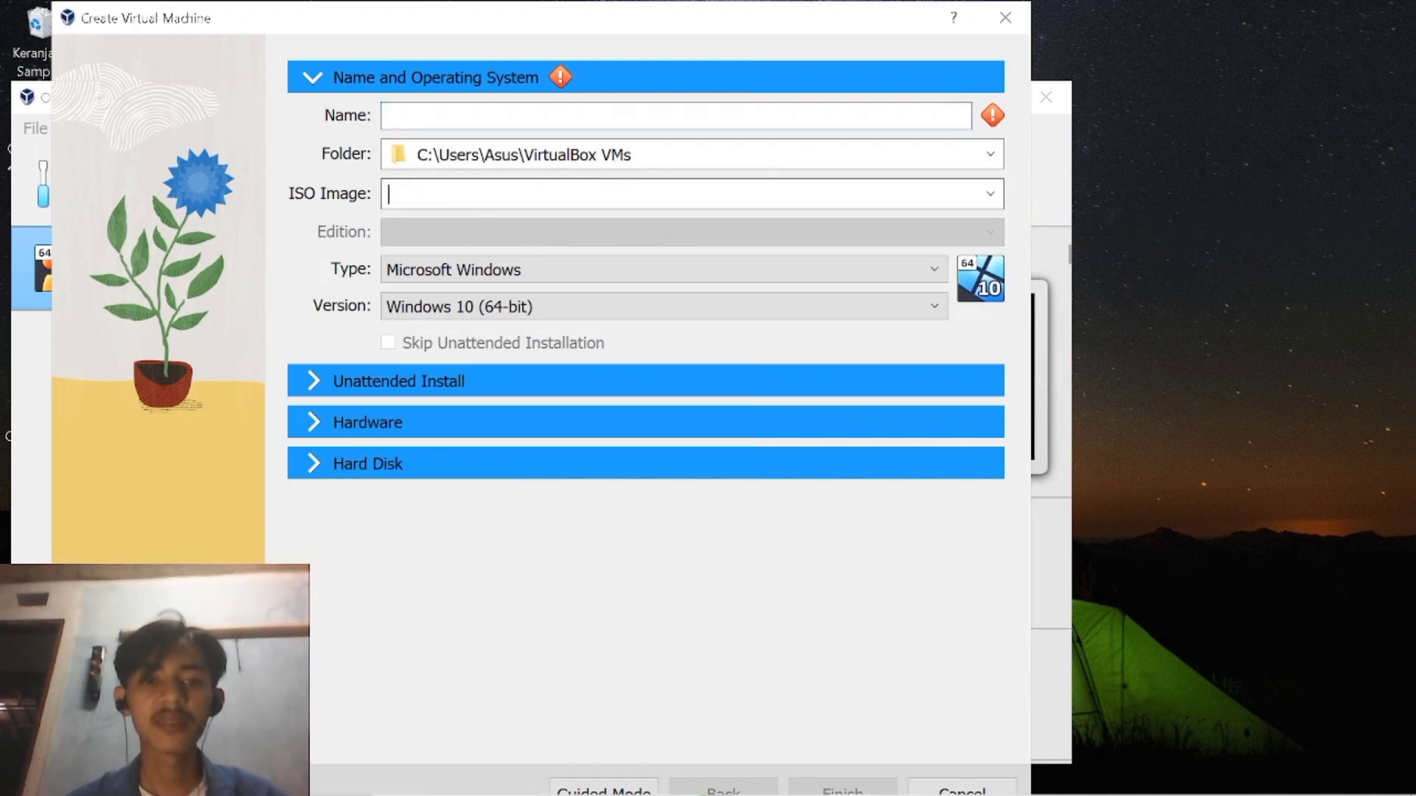
click(989, 193)
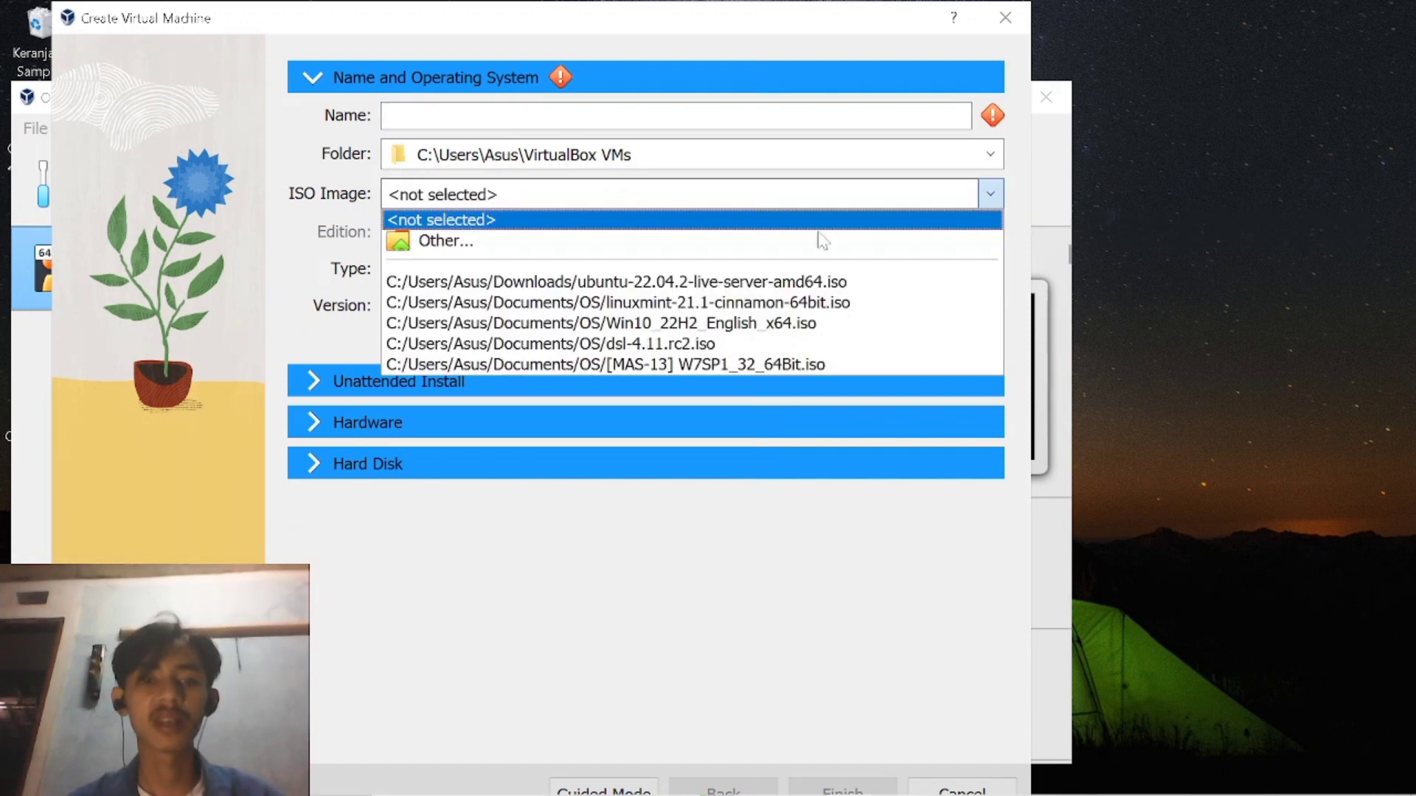
click(741, 246)
click(442, 210)
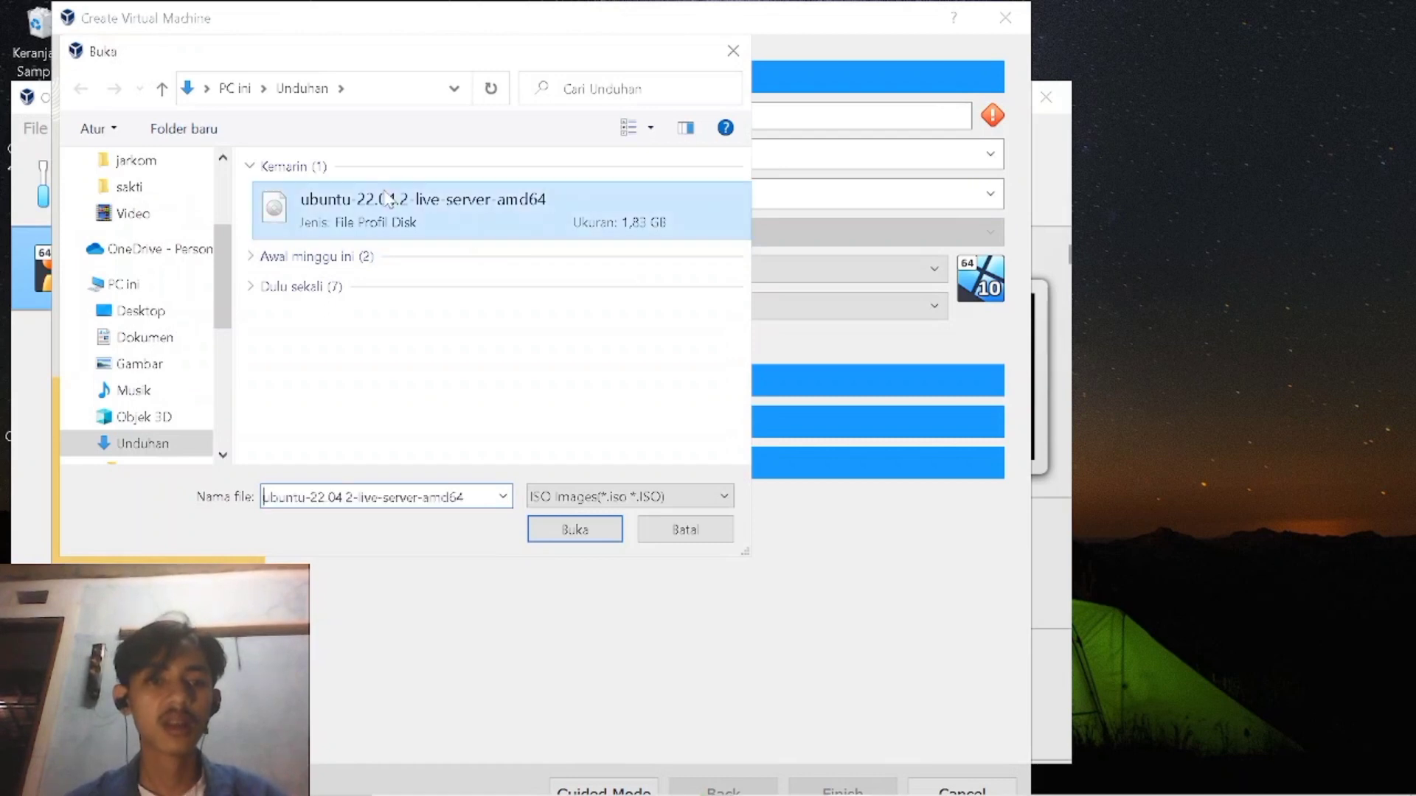
click(574, 530)
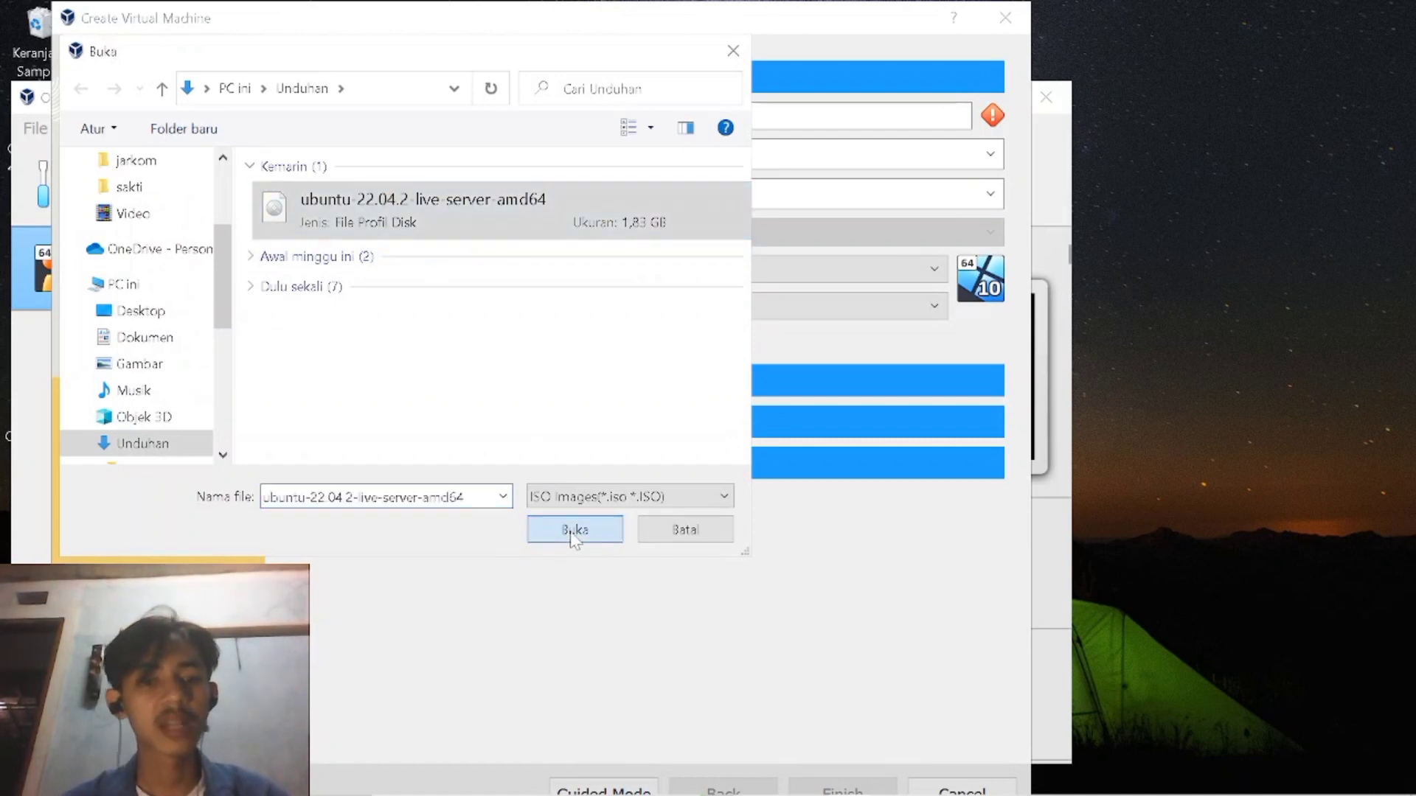
Name the new virtual machine projectuts and finish creating it with the remaining default settings.
click(504, 116)
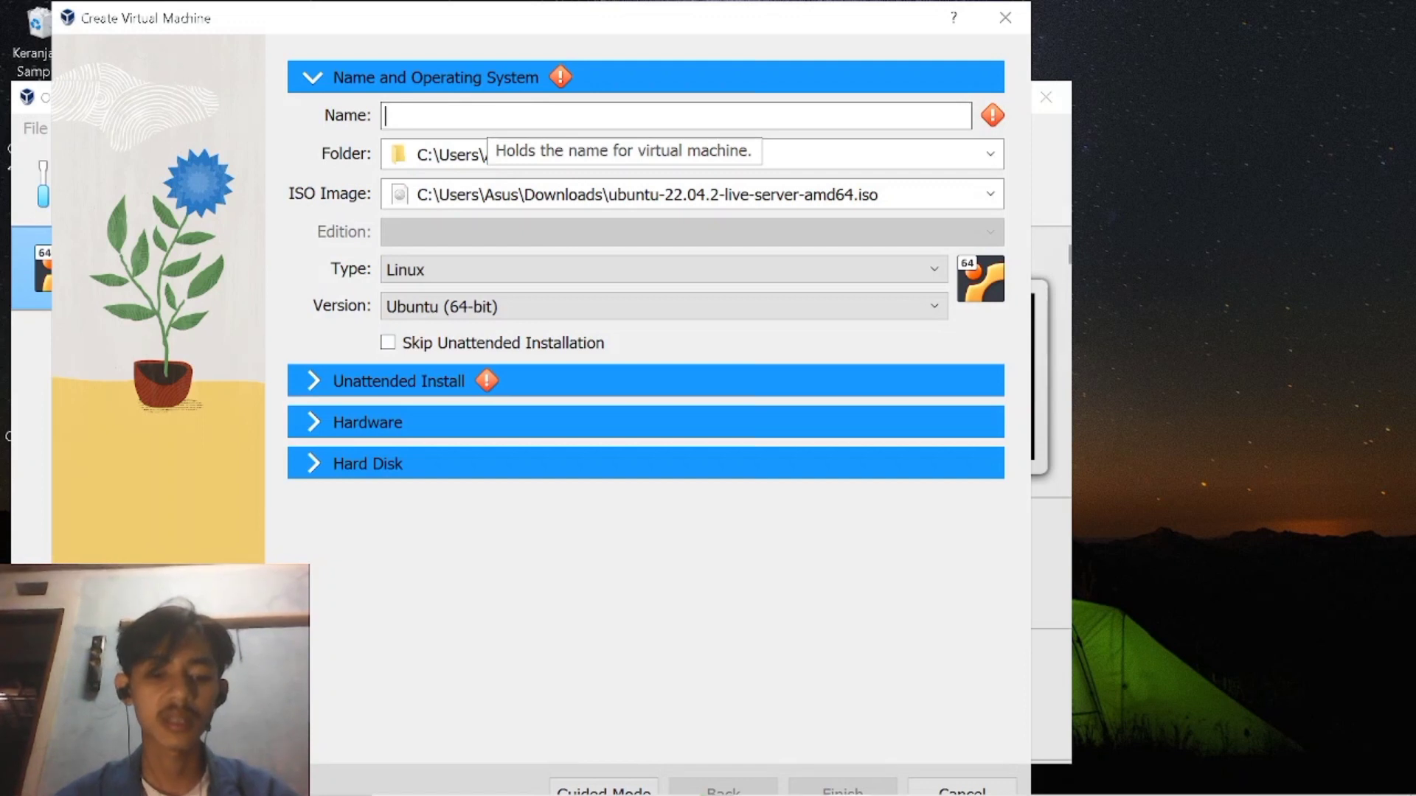
text(proje)
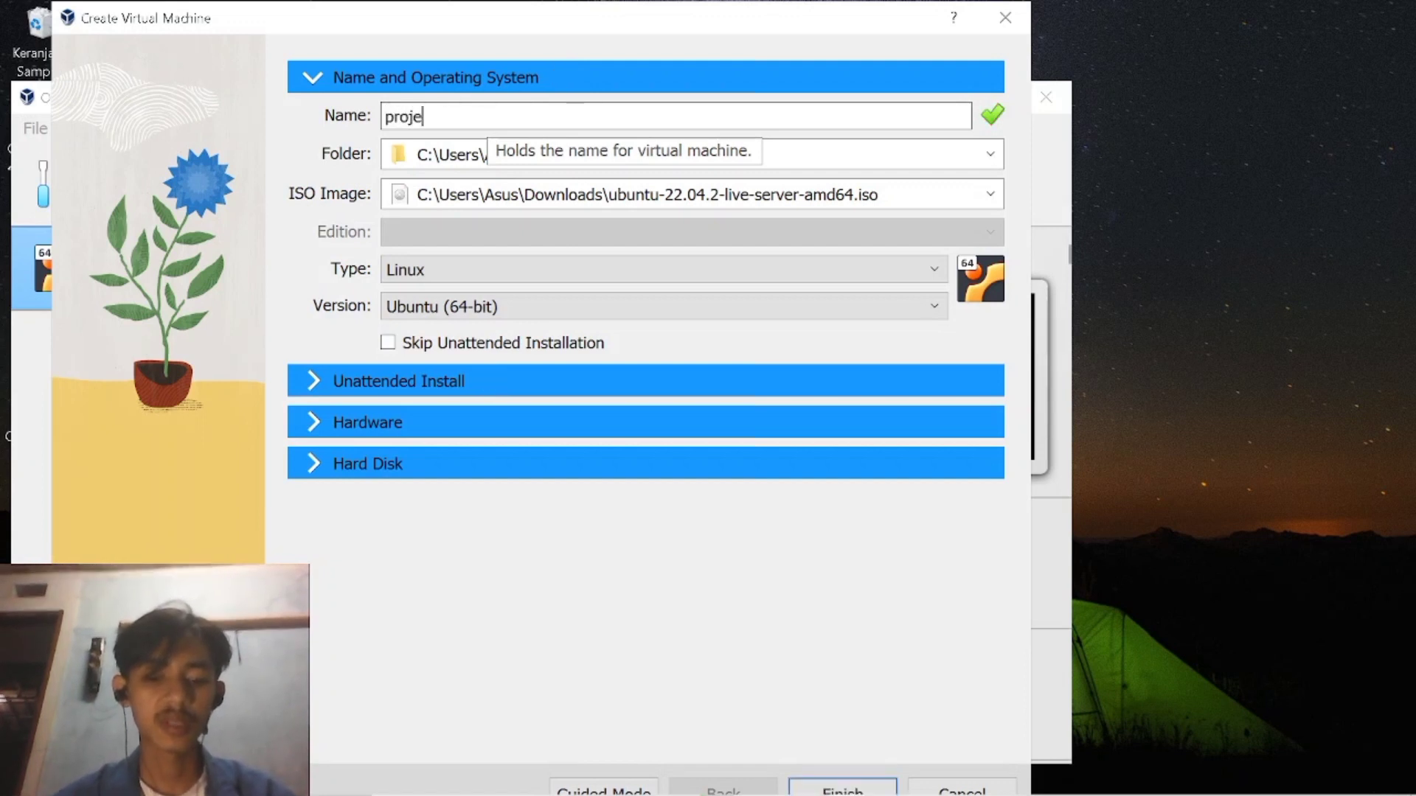
text(ctuts)
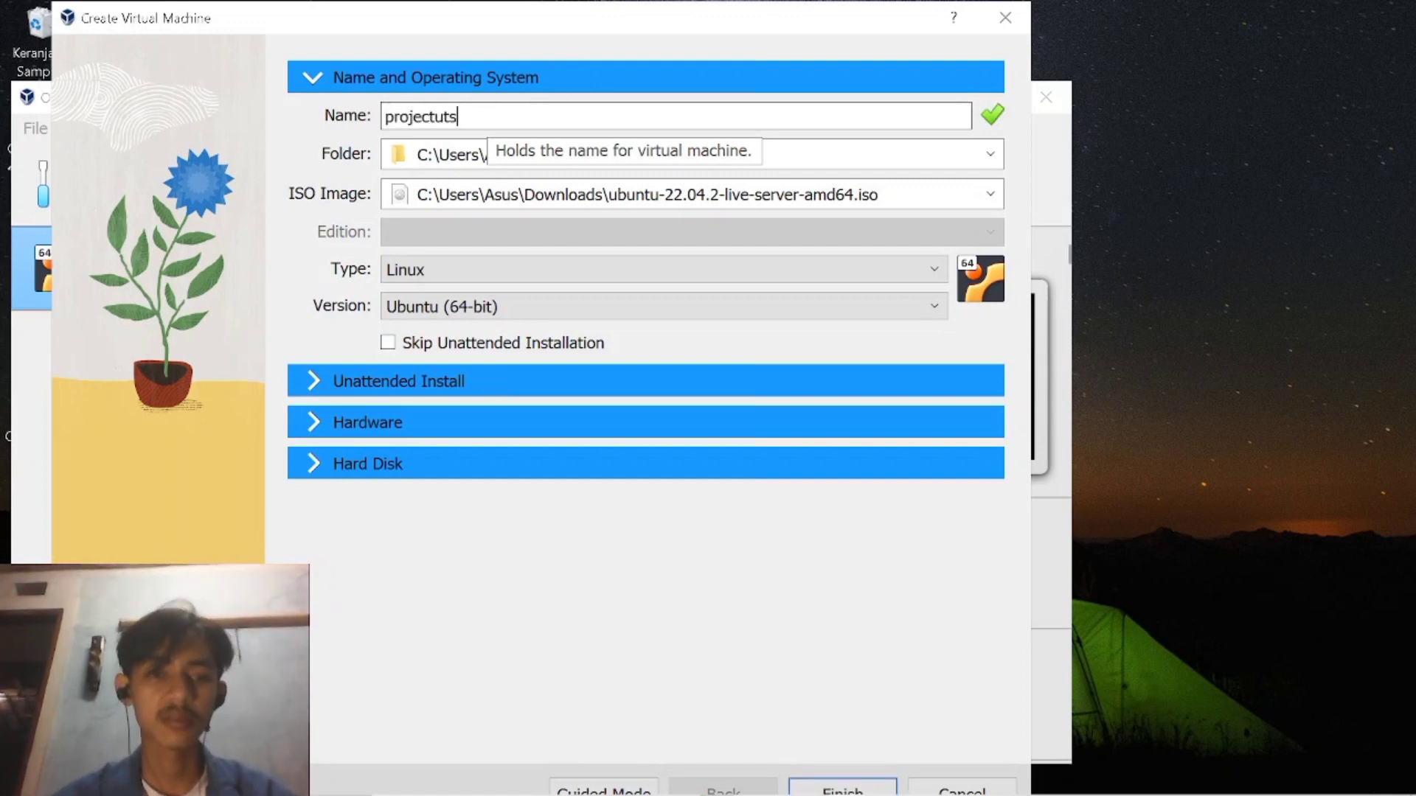
click(843, 788)
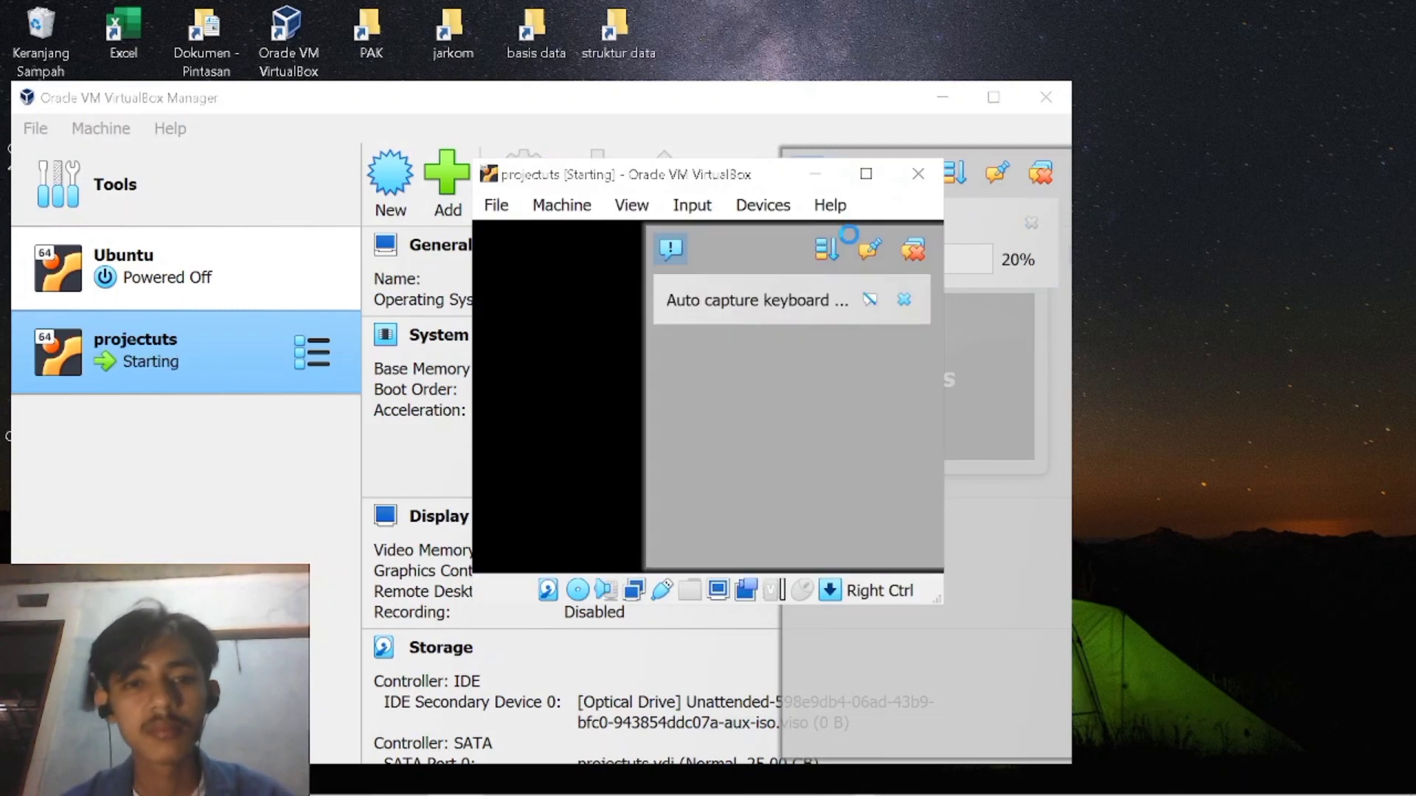
Maximize the running projectuts machine's window and choose English as the Ubuntu installer language.
click(670, 251)
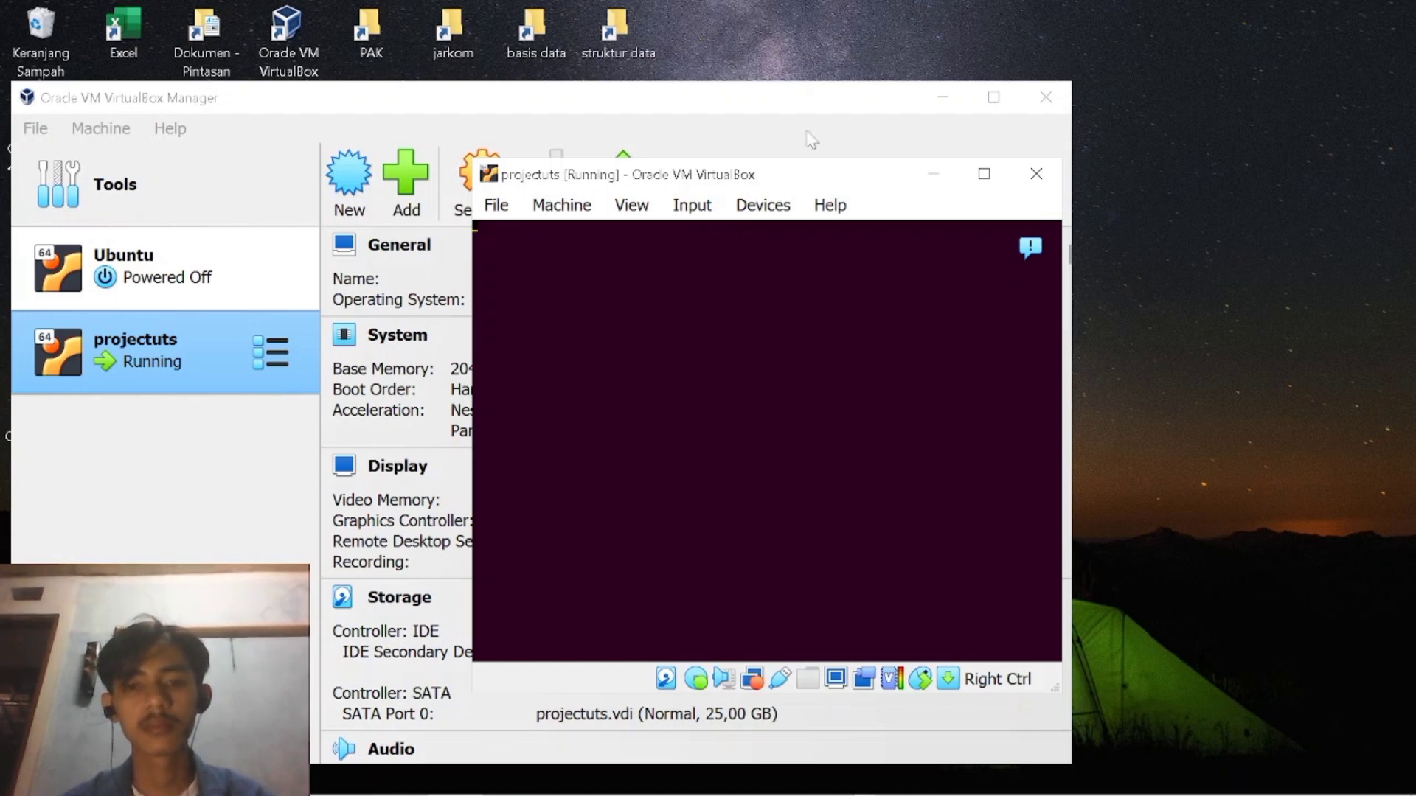
click(984, 177)
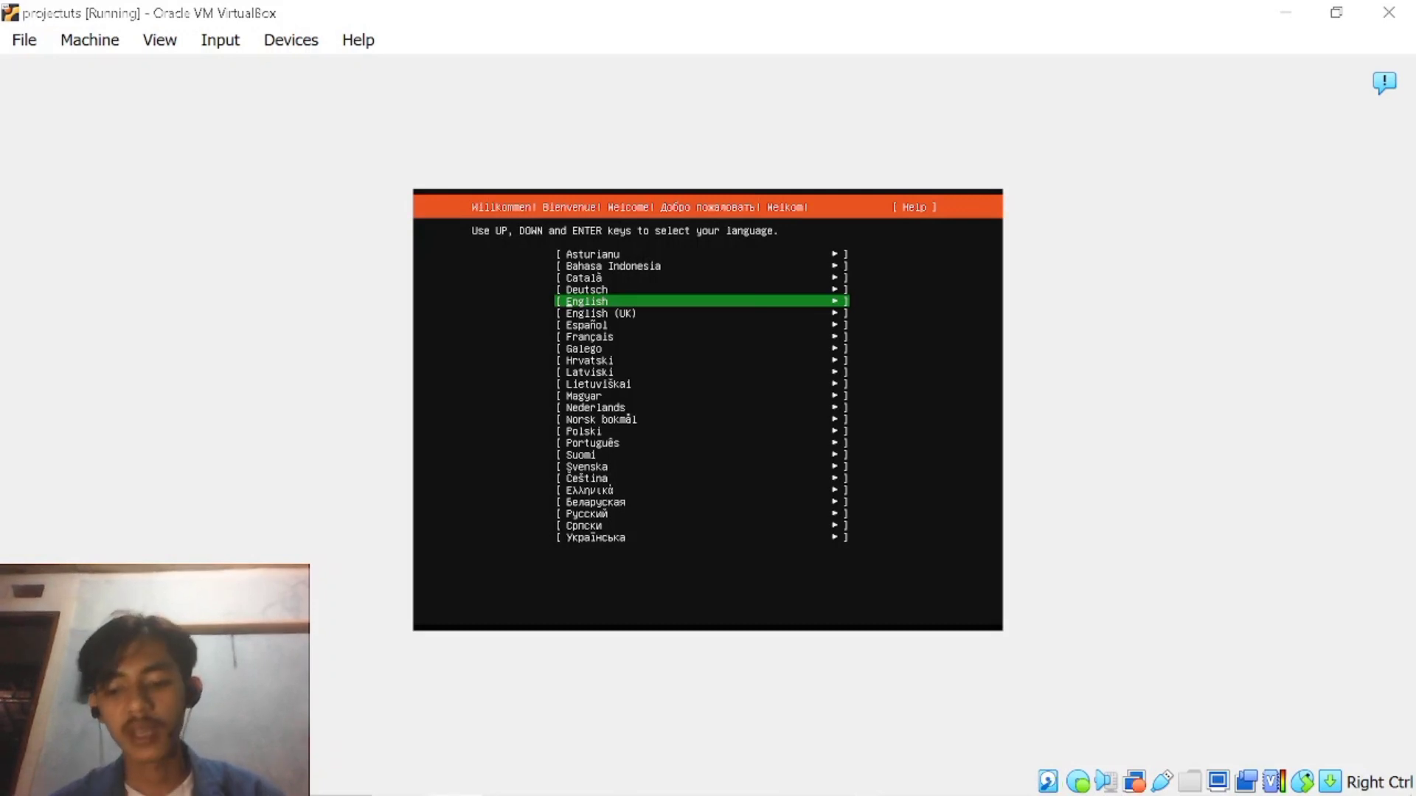
key(Up)
key(Up)
key(Up)
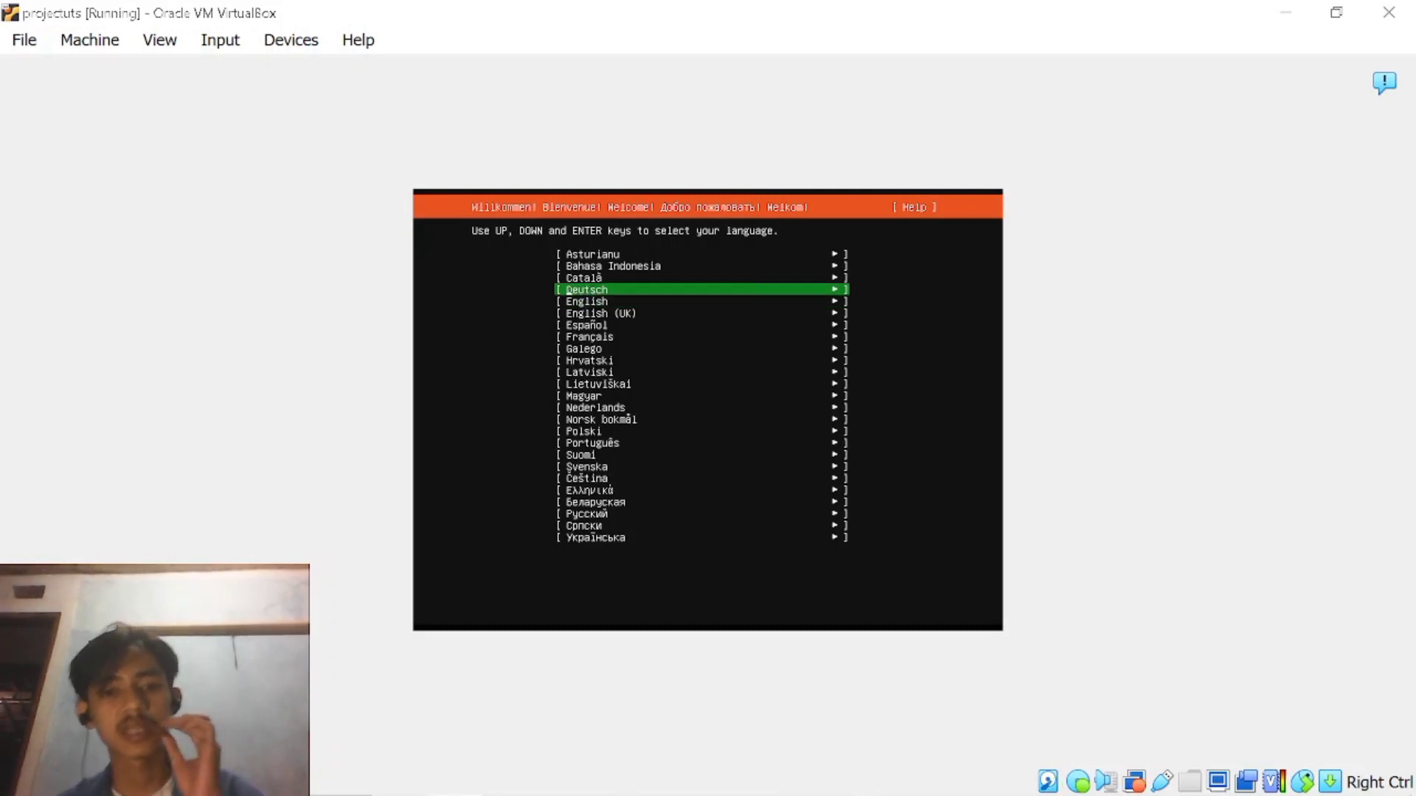
key(Down)
key(Down)
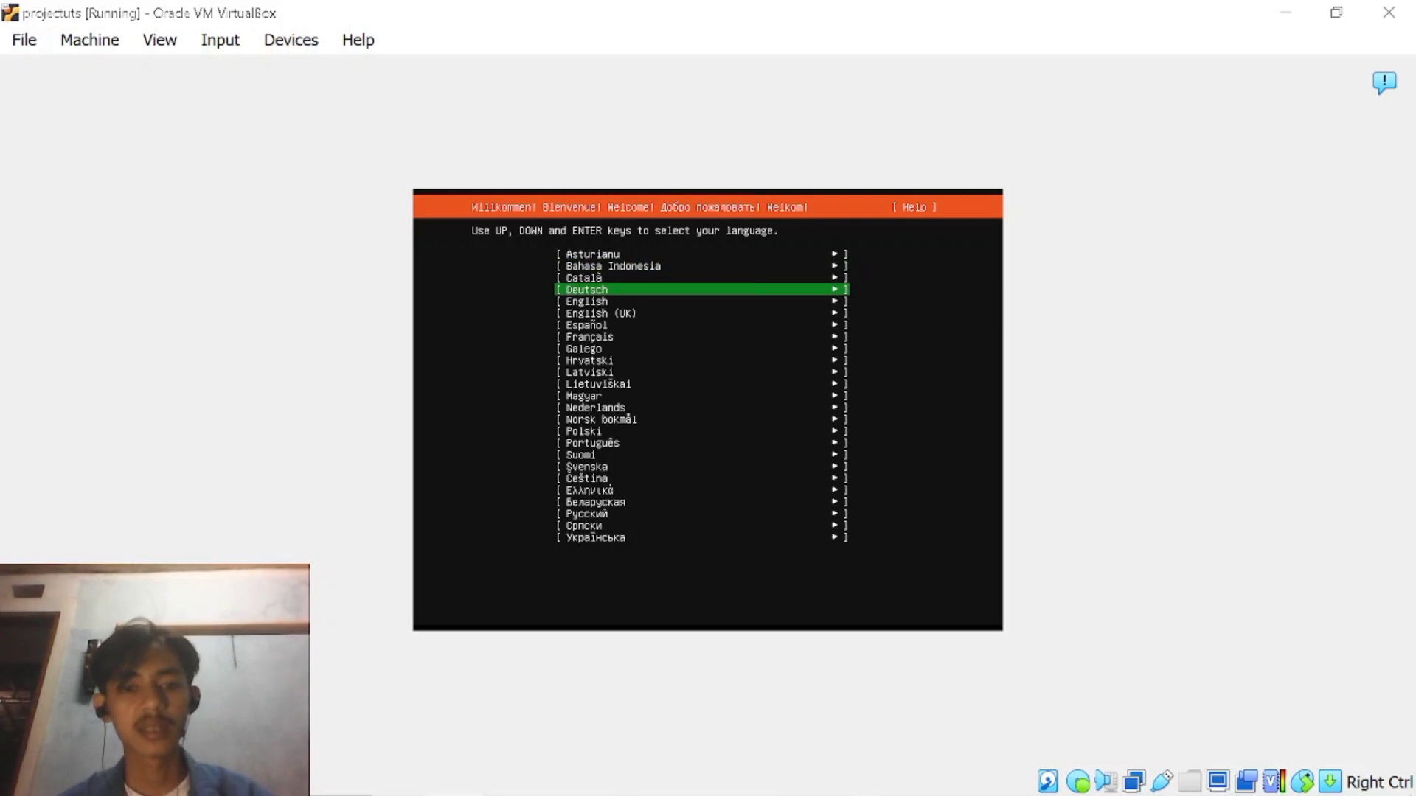
key(Up)
key(Up)
key(Return)
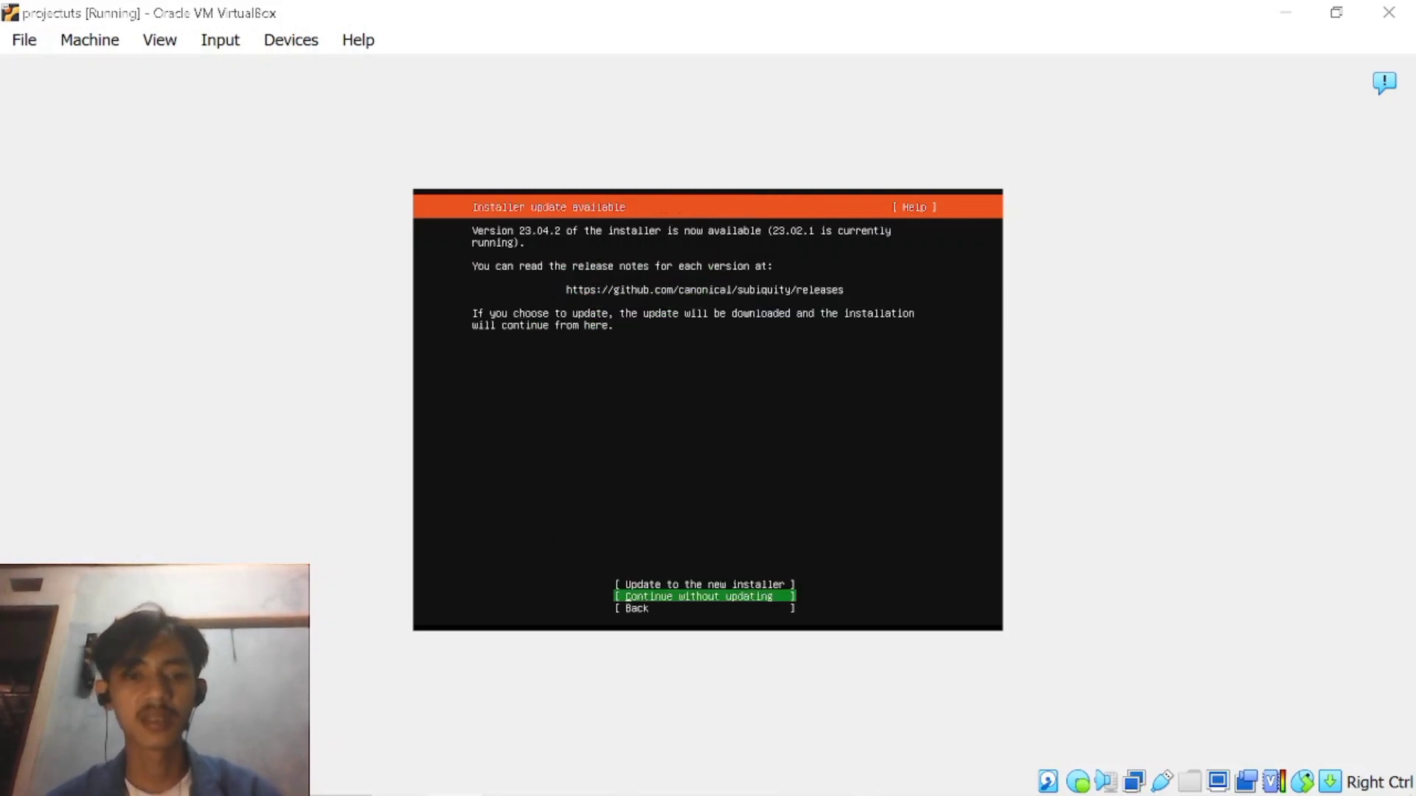
Continue the Ubuntu installation without updating to the new installer version.
key(Up)
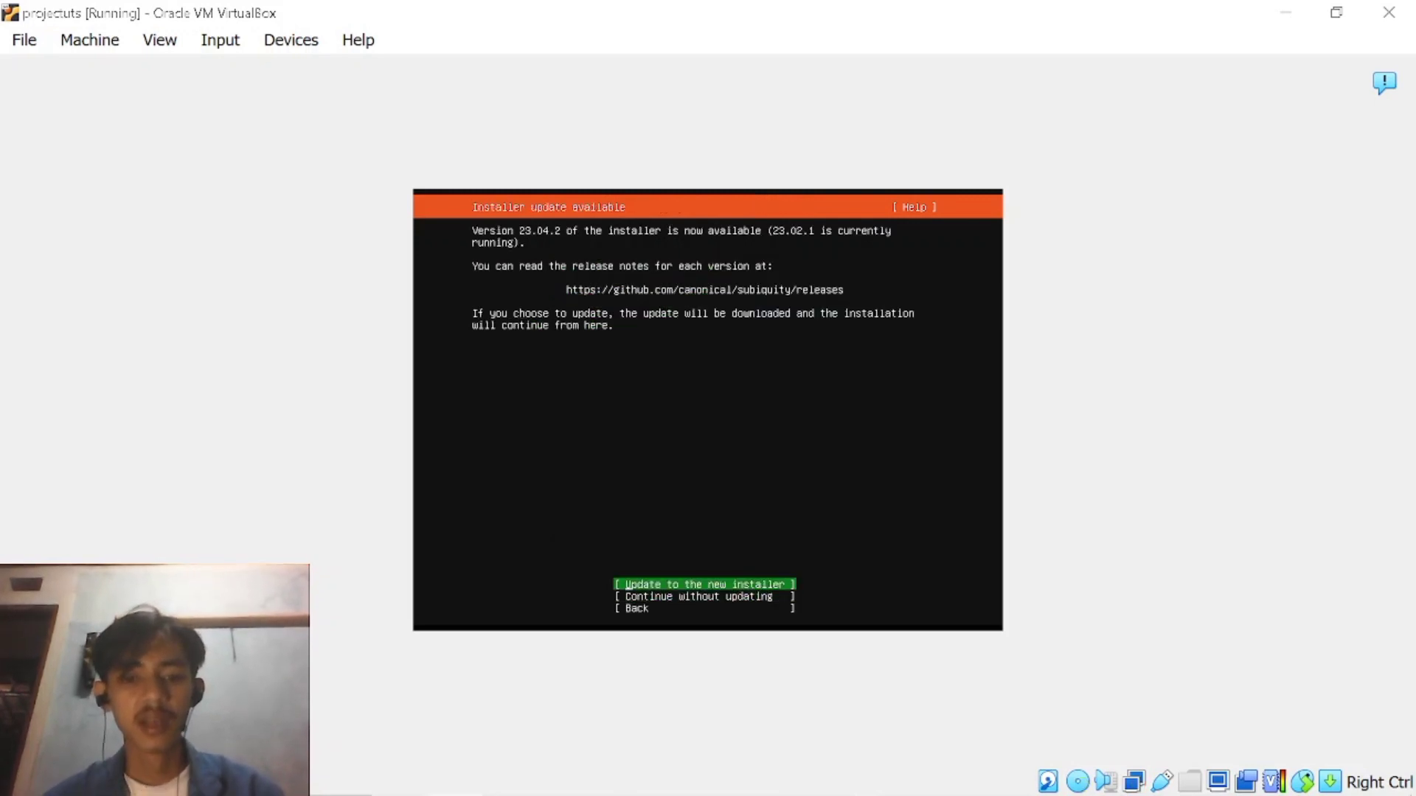
key(Down)
key(Up)
key(Down)
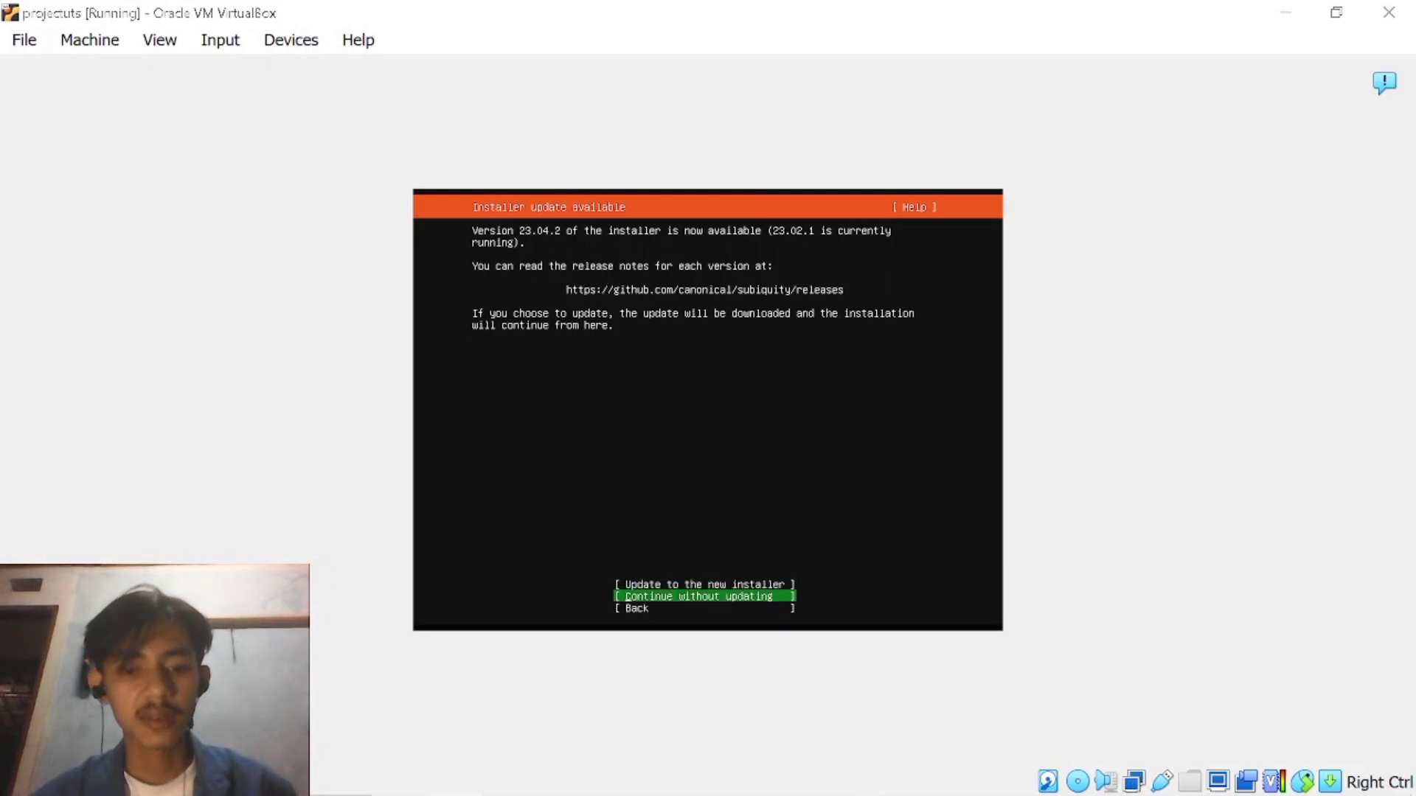
key(Return)
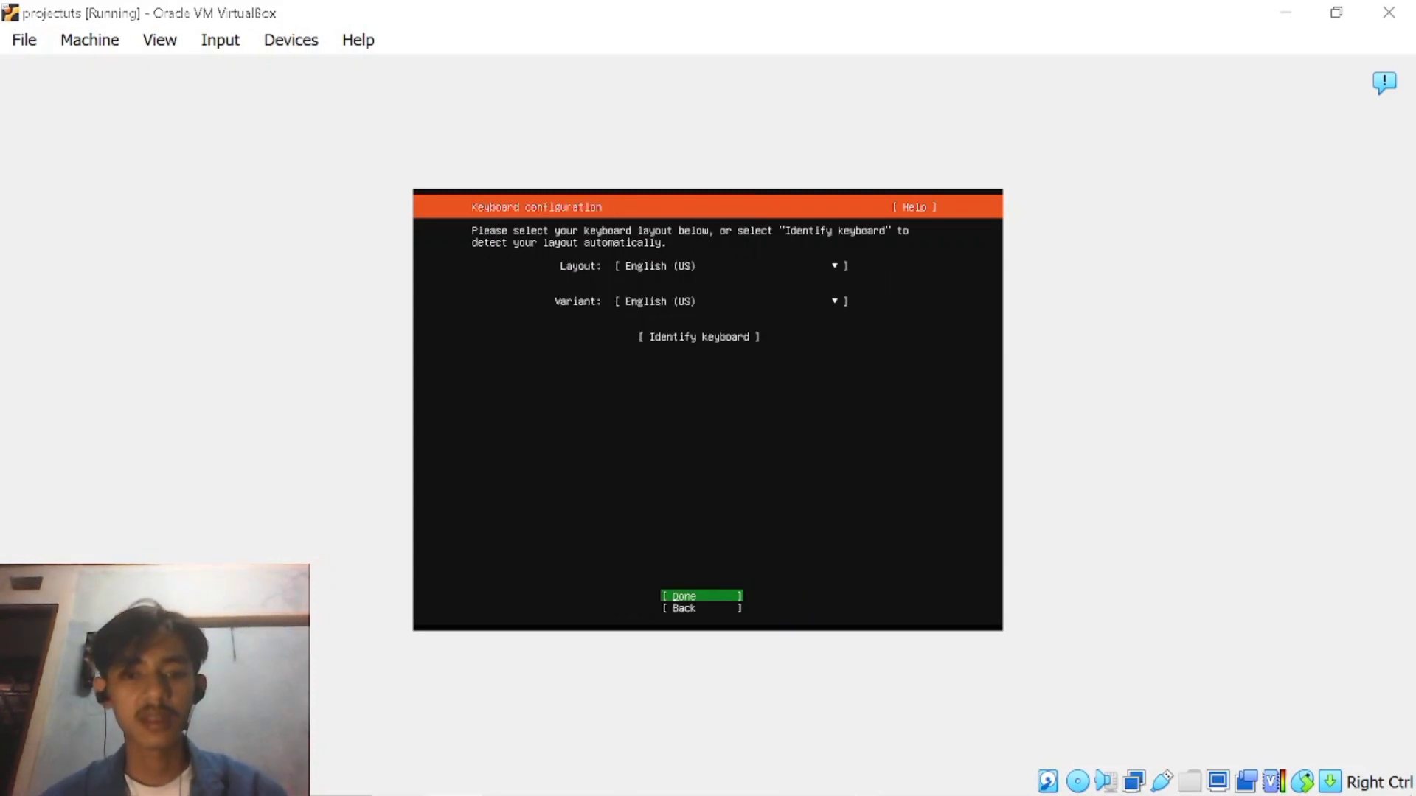
Accept the installer defaults: English (US) keyboard, Ubuntu Server base, enp0s3 network, blank proxy and the id.archive.ubuntu.com mirror.
key(Return)
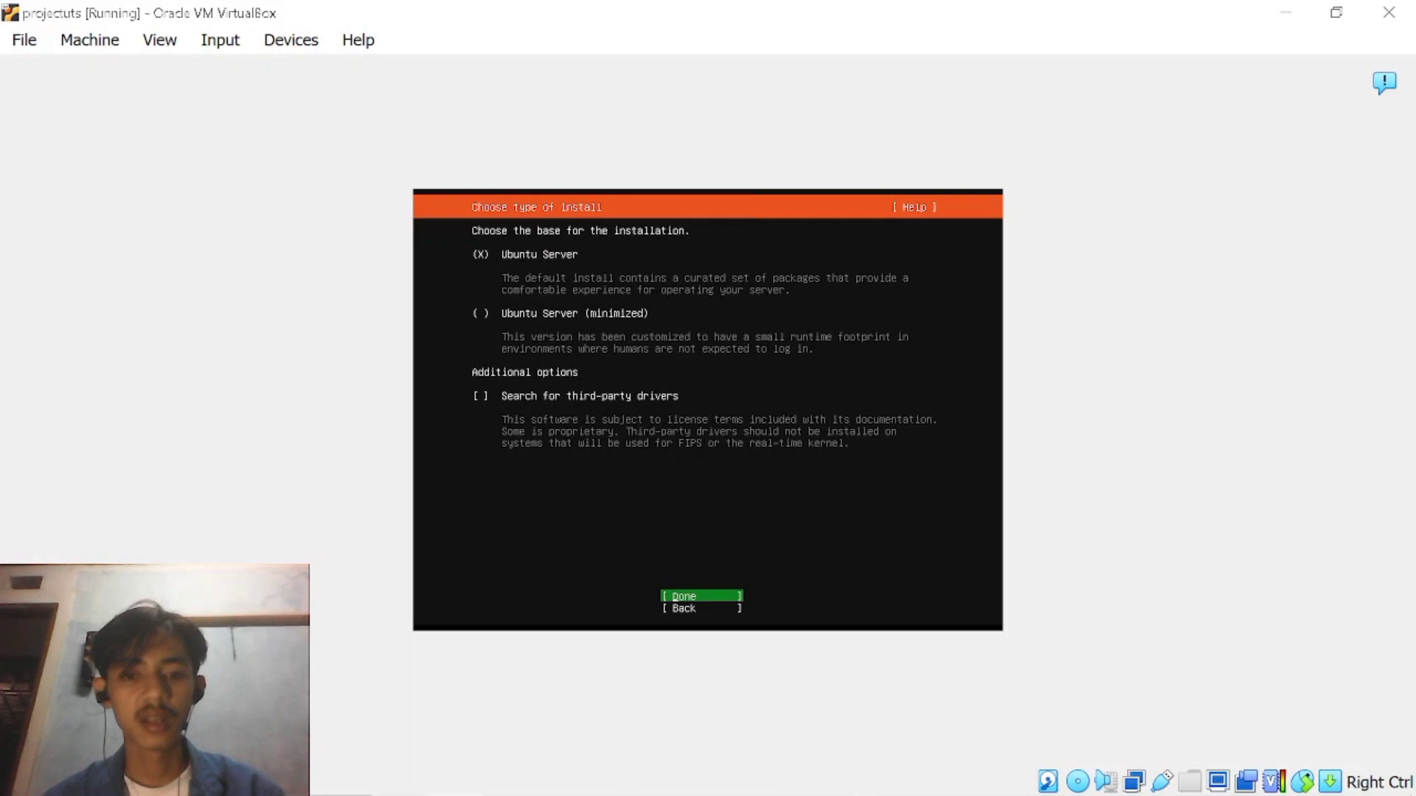
key(Return)
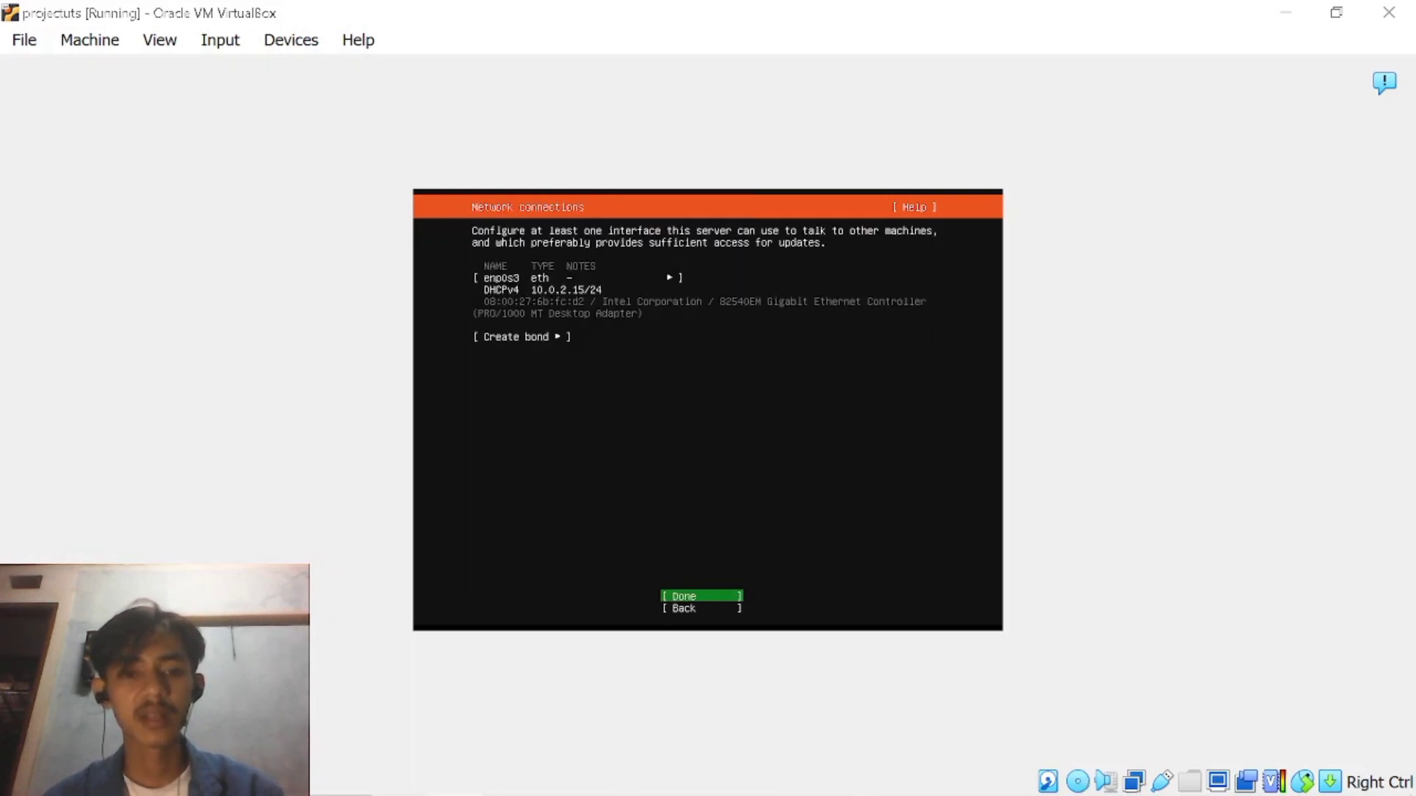
key(Return)
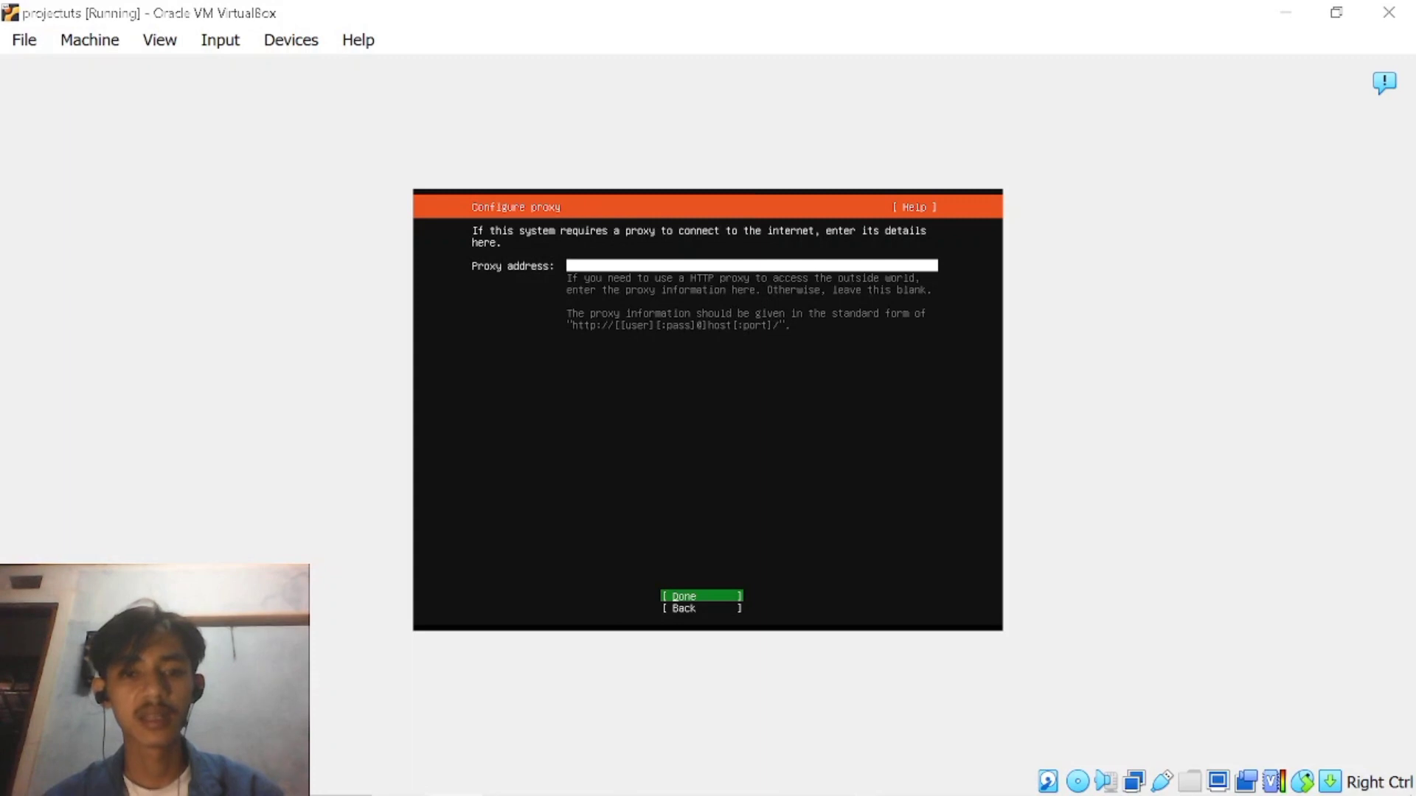
key(Return)
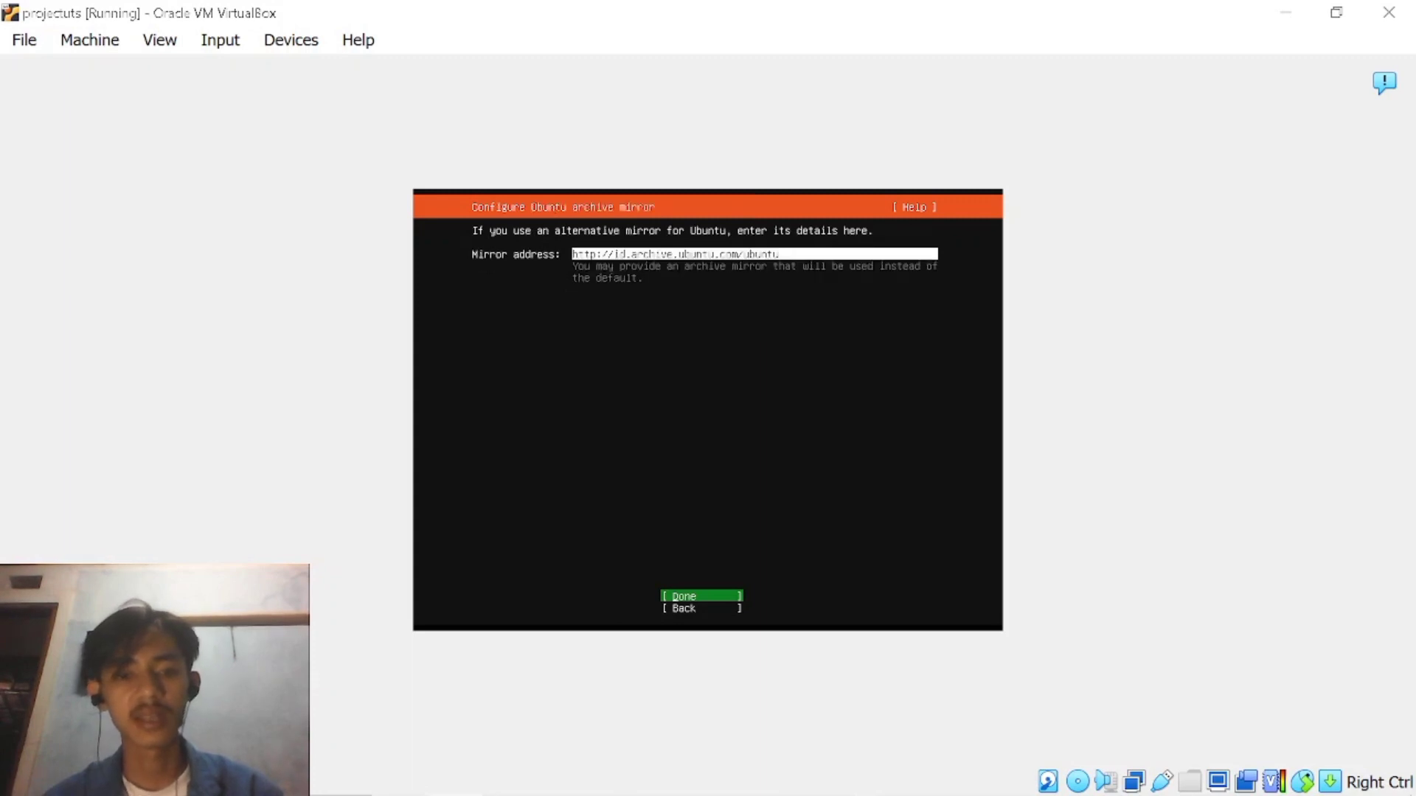
key(Return)
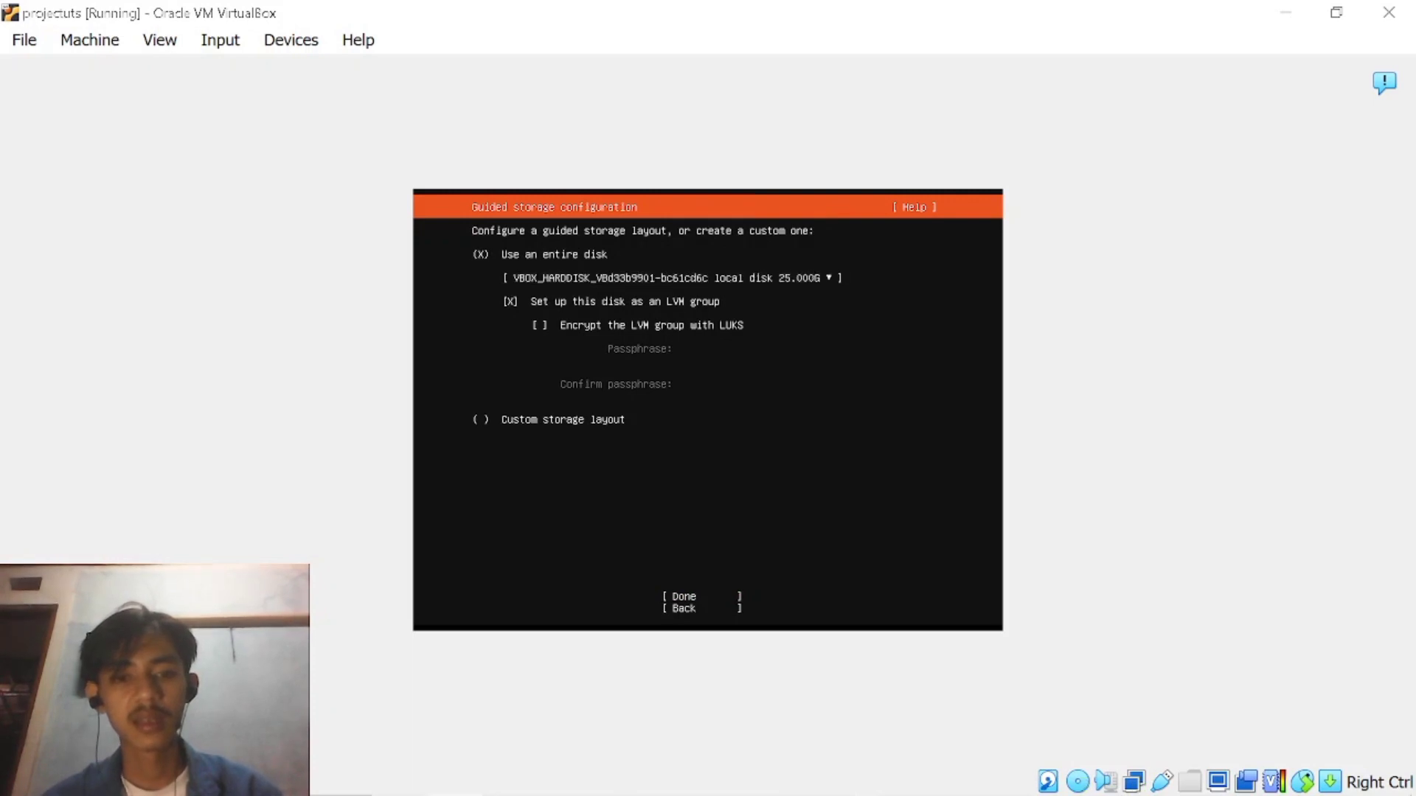
Accept the guided storage layout using the entire 25 GB disk as an LVM group and confirm formatting to begin installation.
key(Tab)
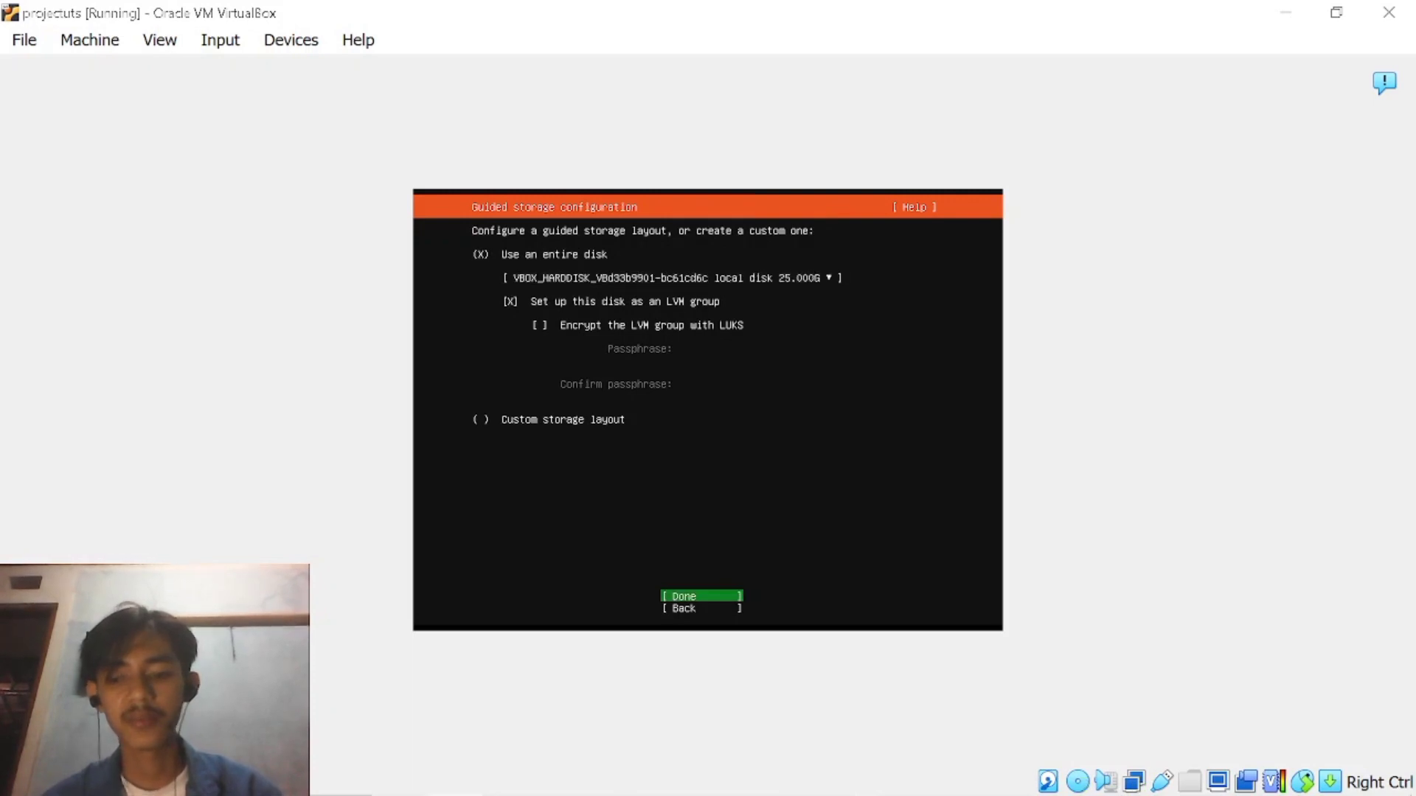
key(Return)
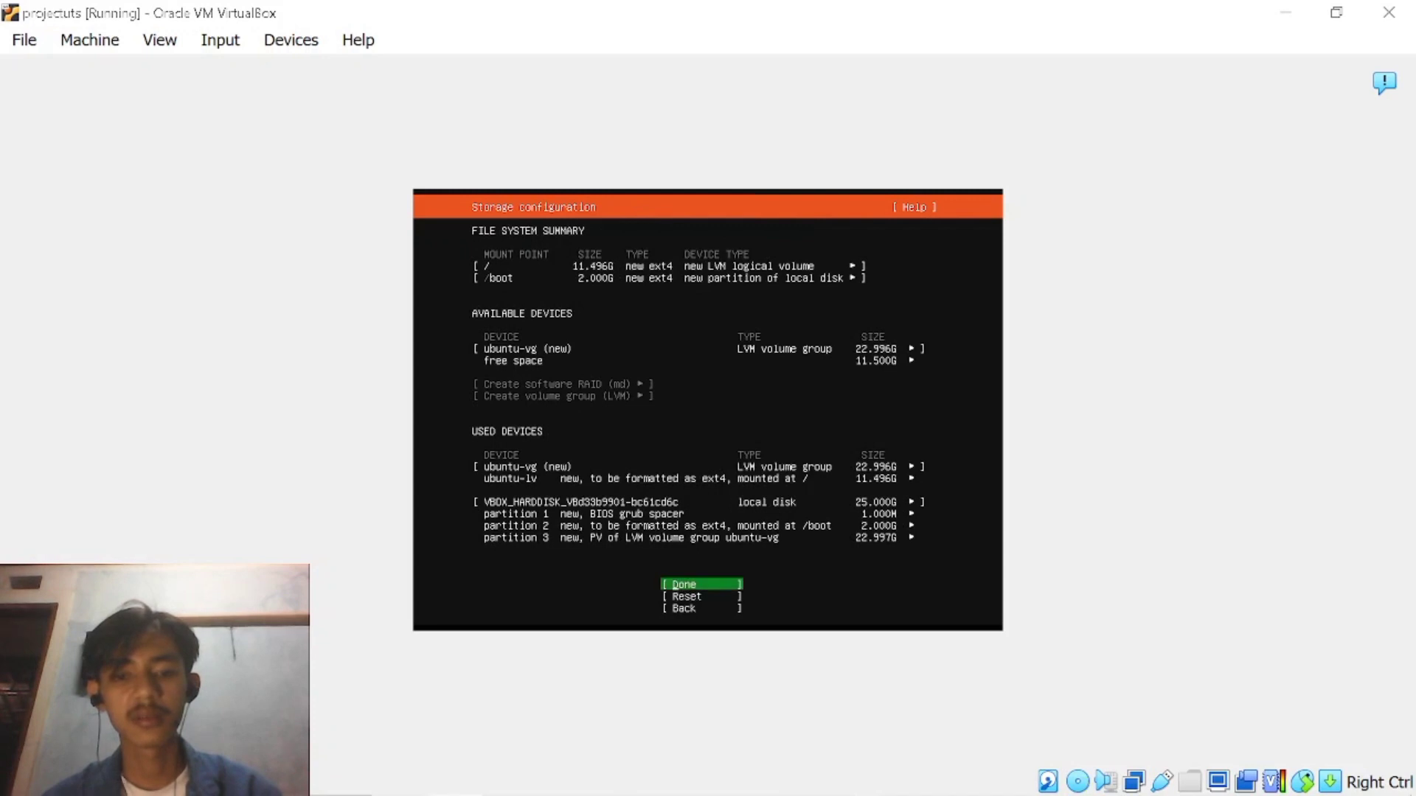
key(Down)
key(Down)
key(Up)
key(Up)
key(Return)
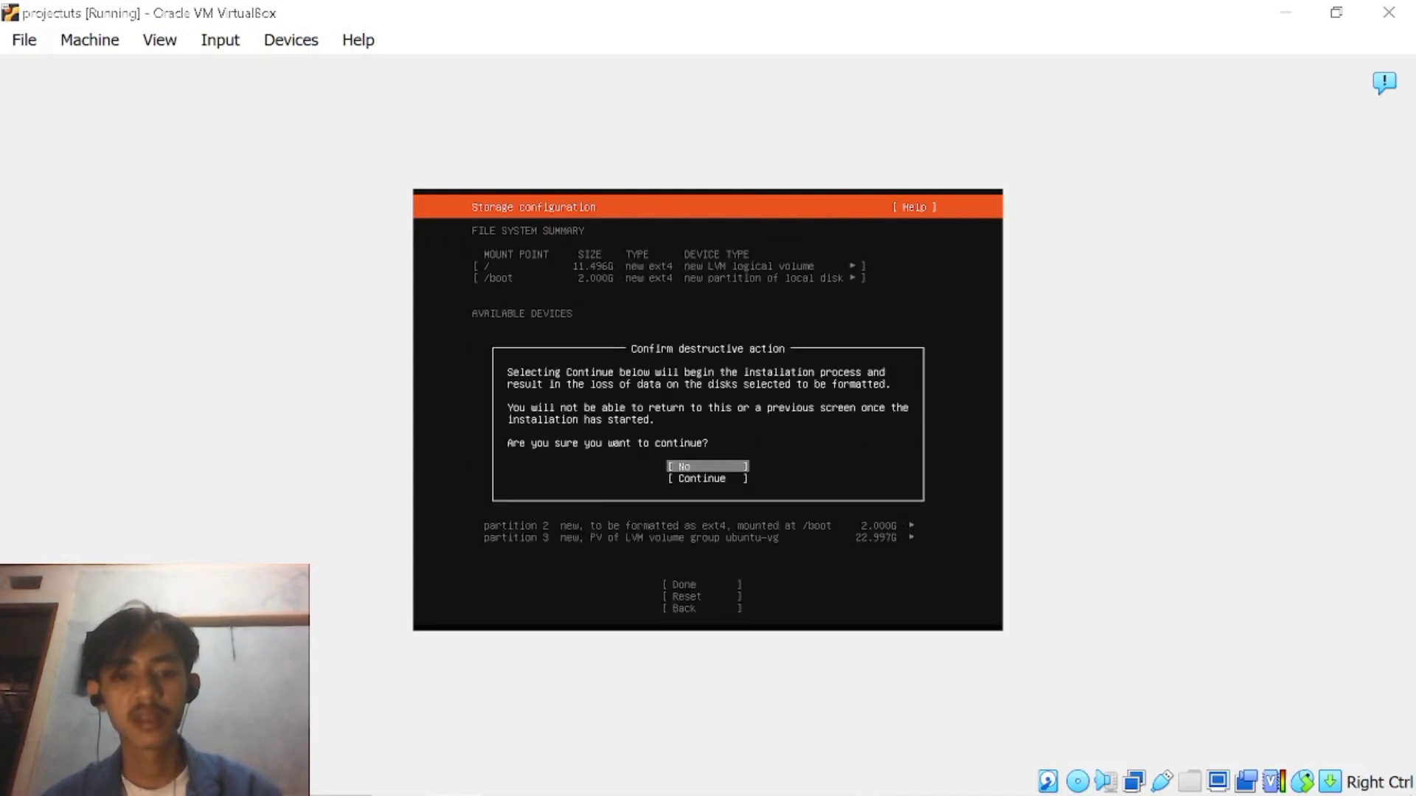
key(Down)
key(Return)
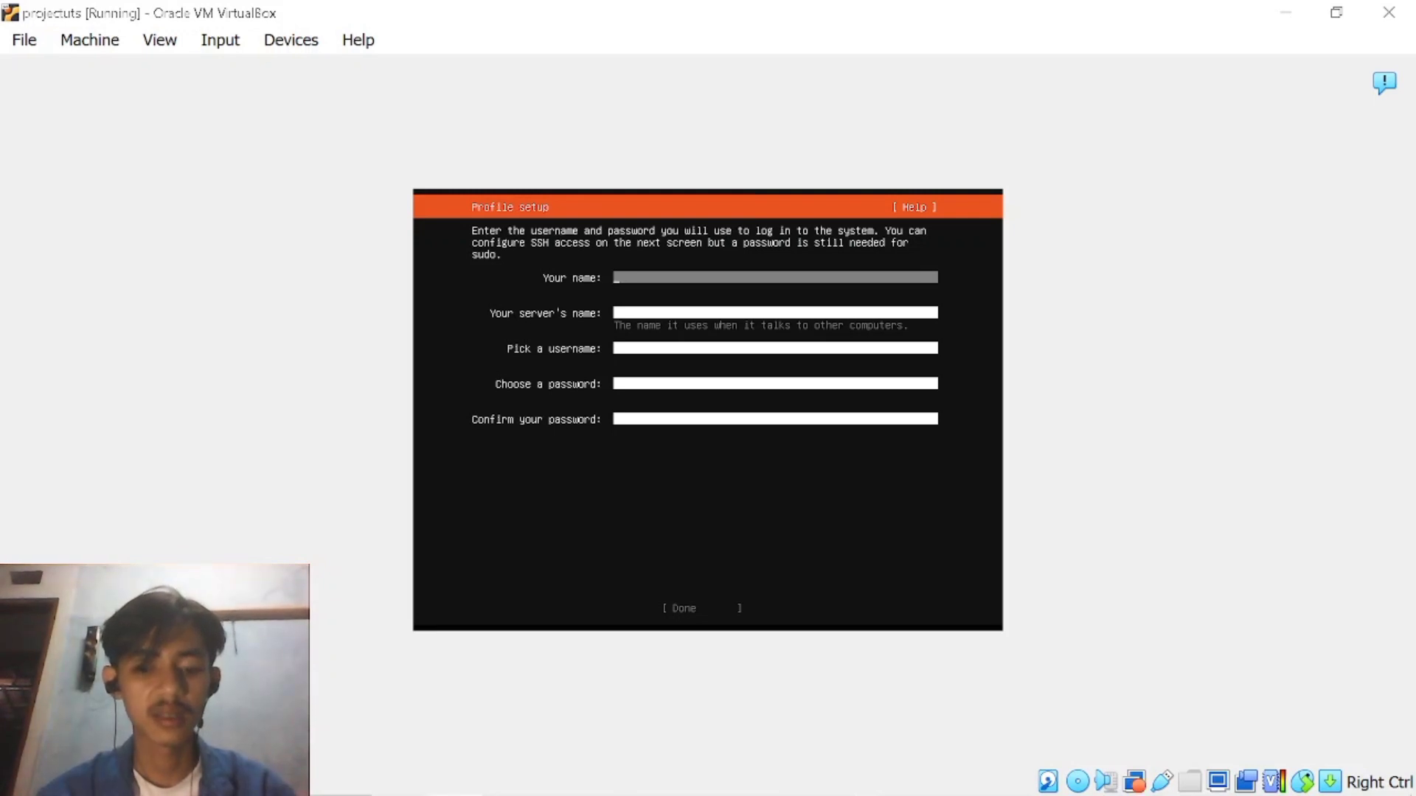
Fill in the profile setup with the user's name, the server's name and the login username.
text(oko)
key(Tab)
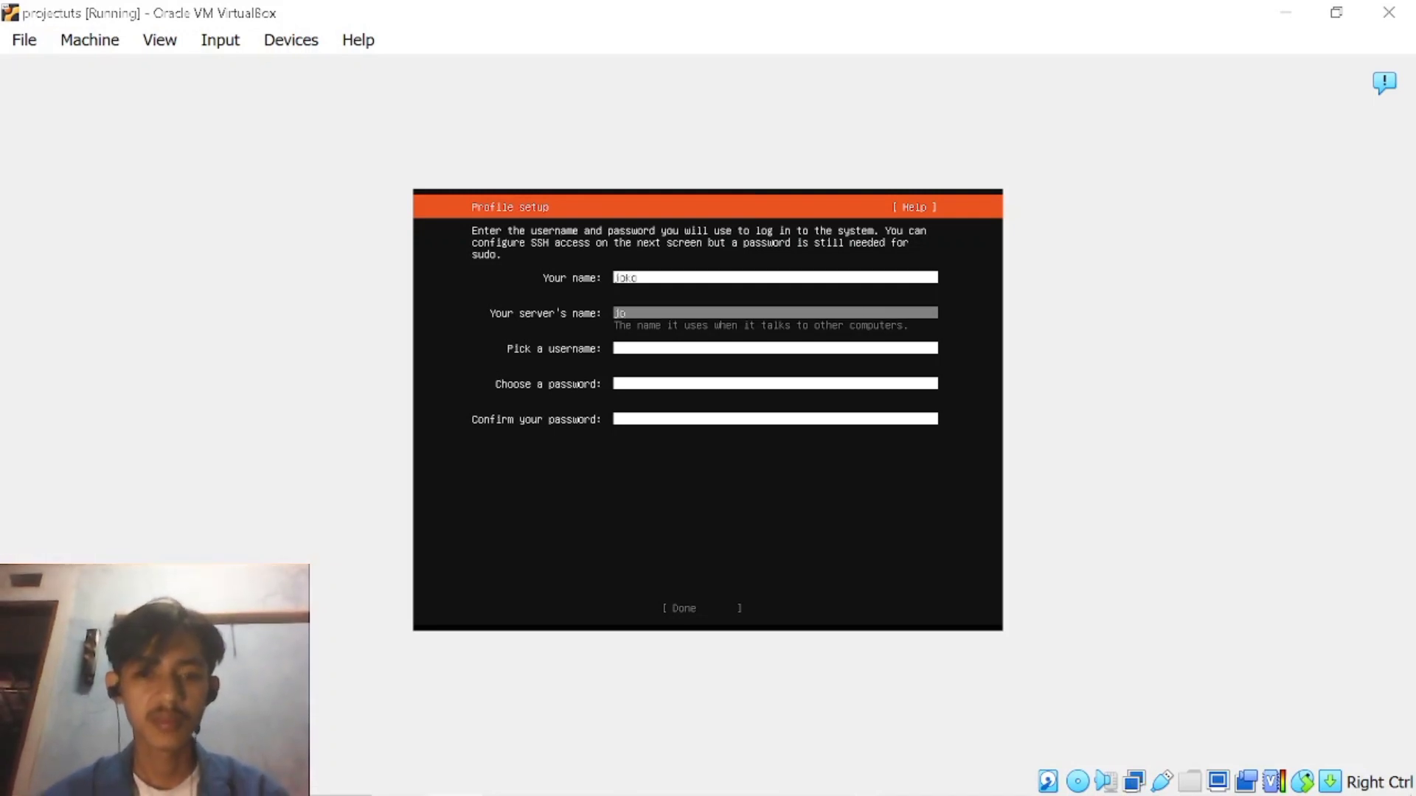
text(joko_)
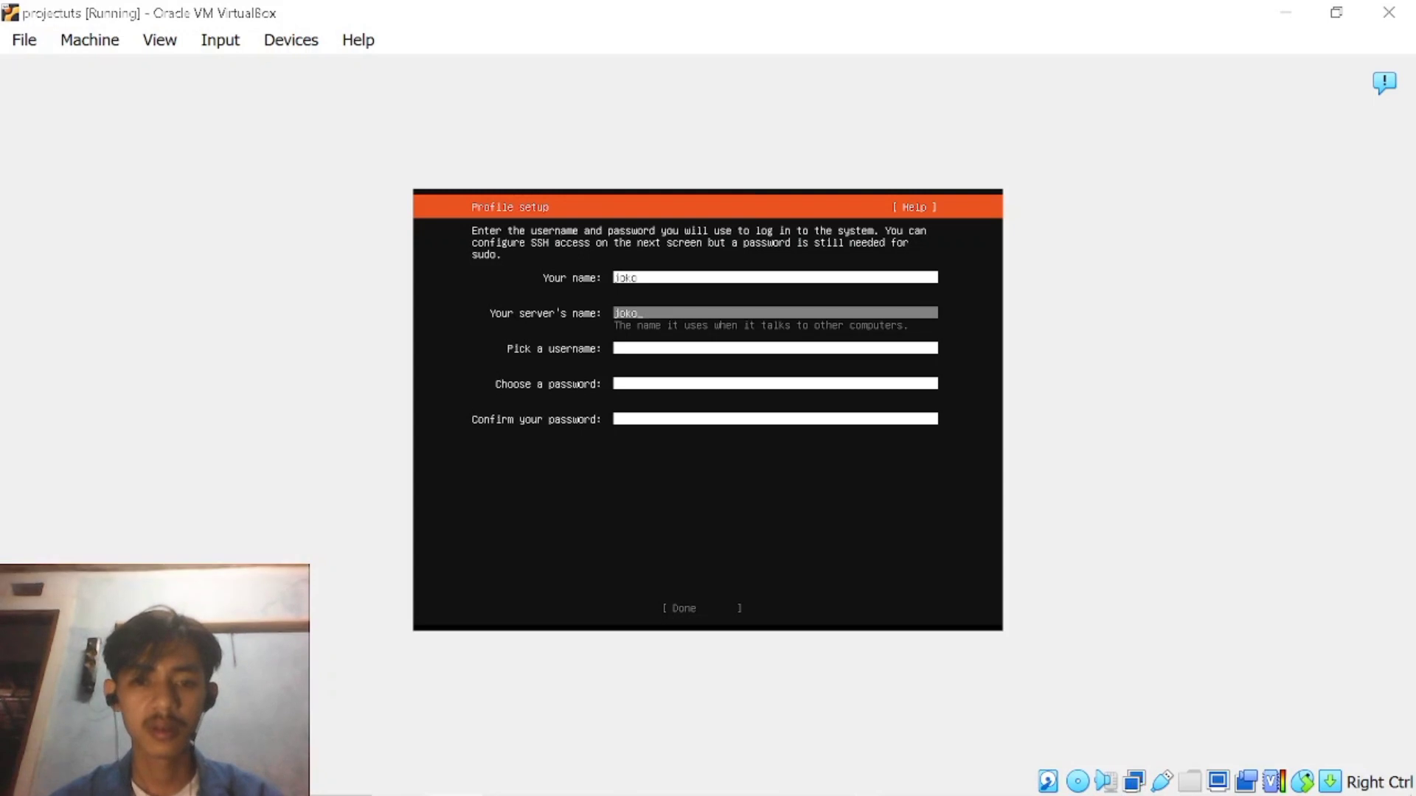
key(BackSpace)
text(-server)
key(Tab)
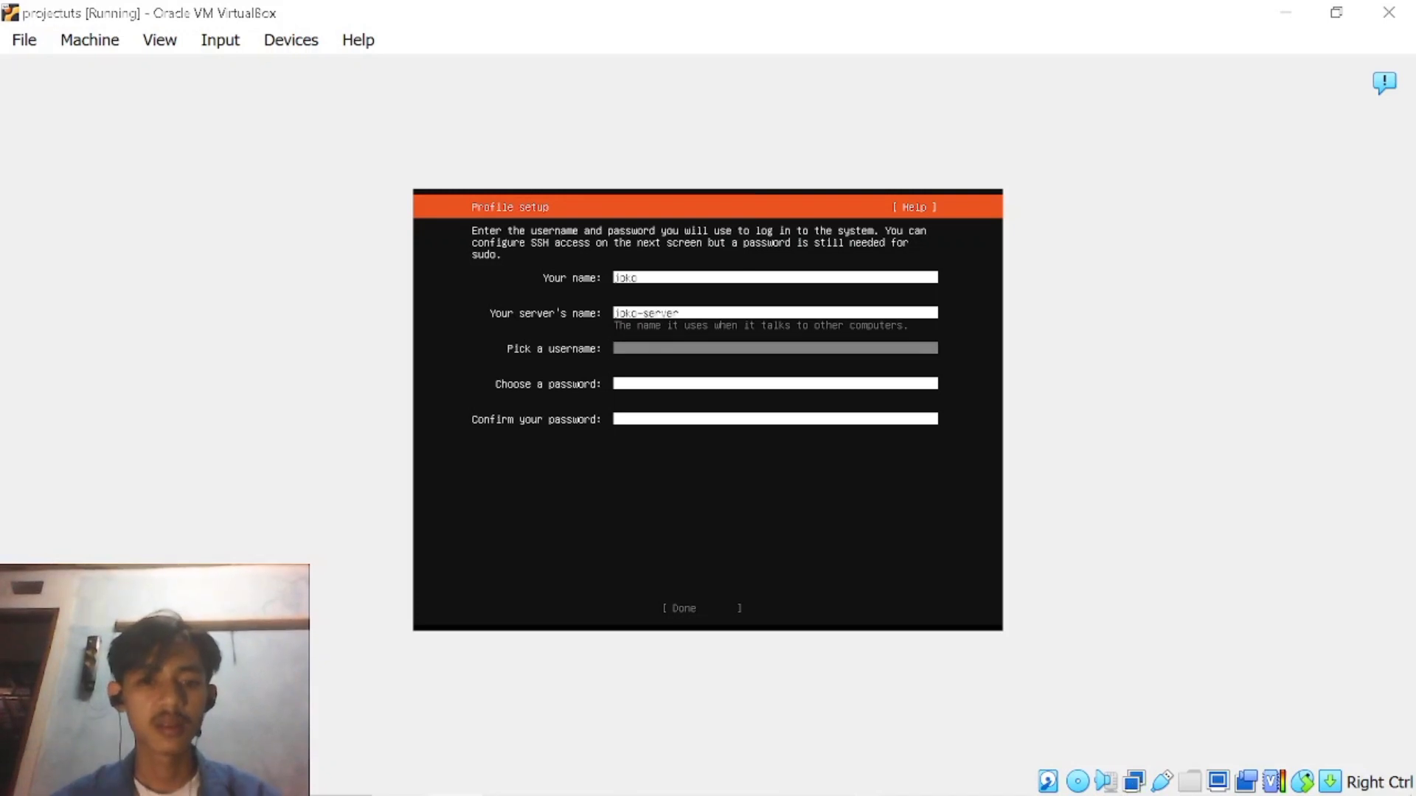
text(jok)
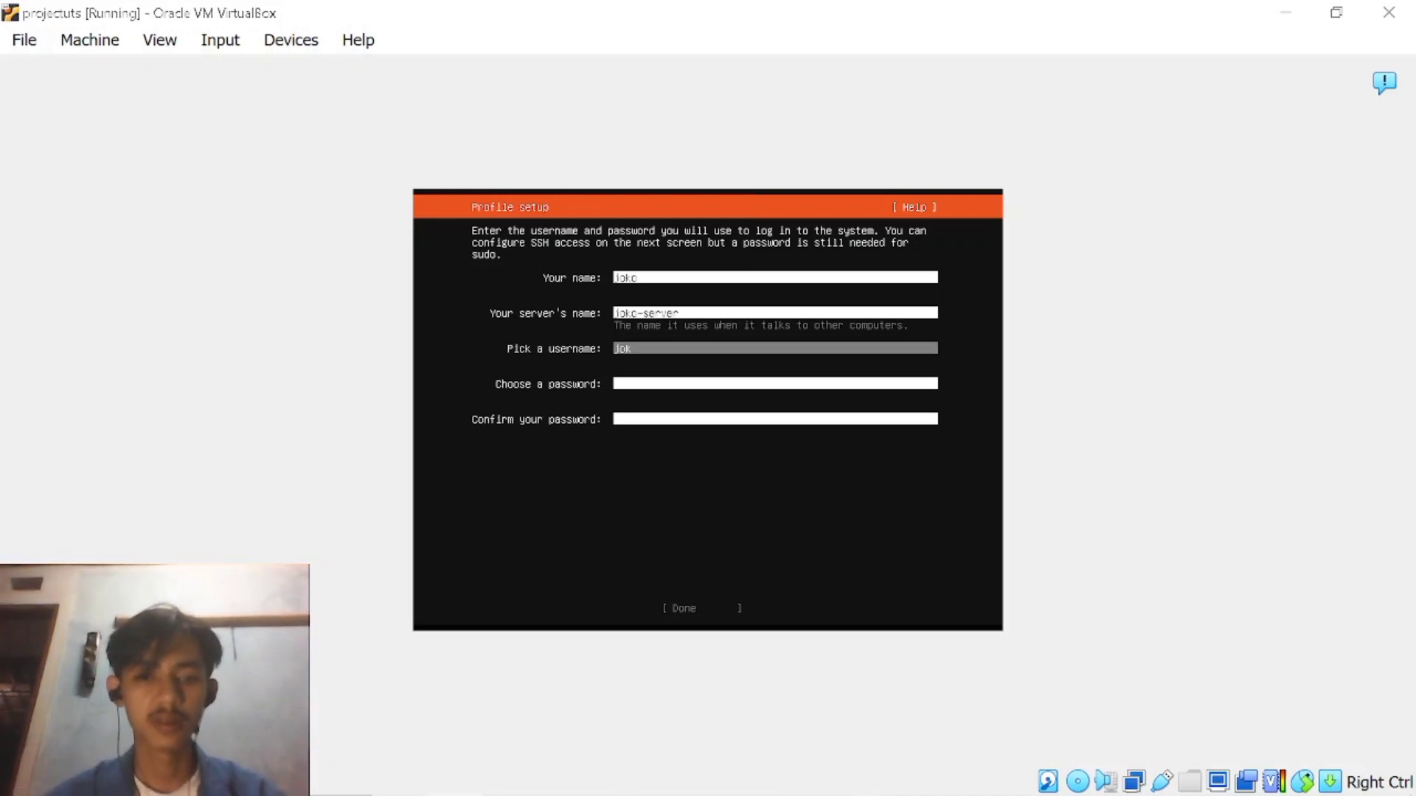
text(o)
key(Tab)
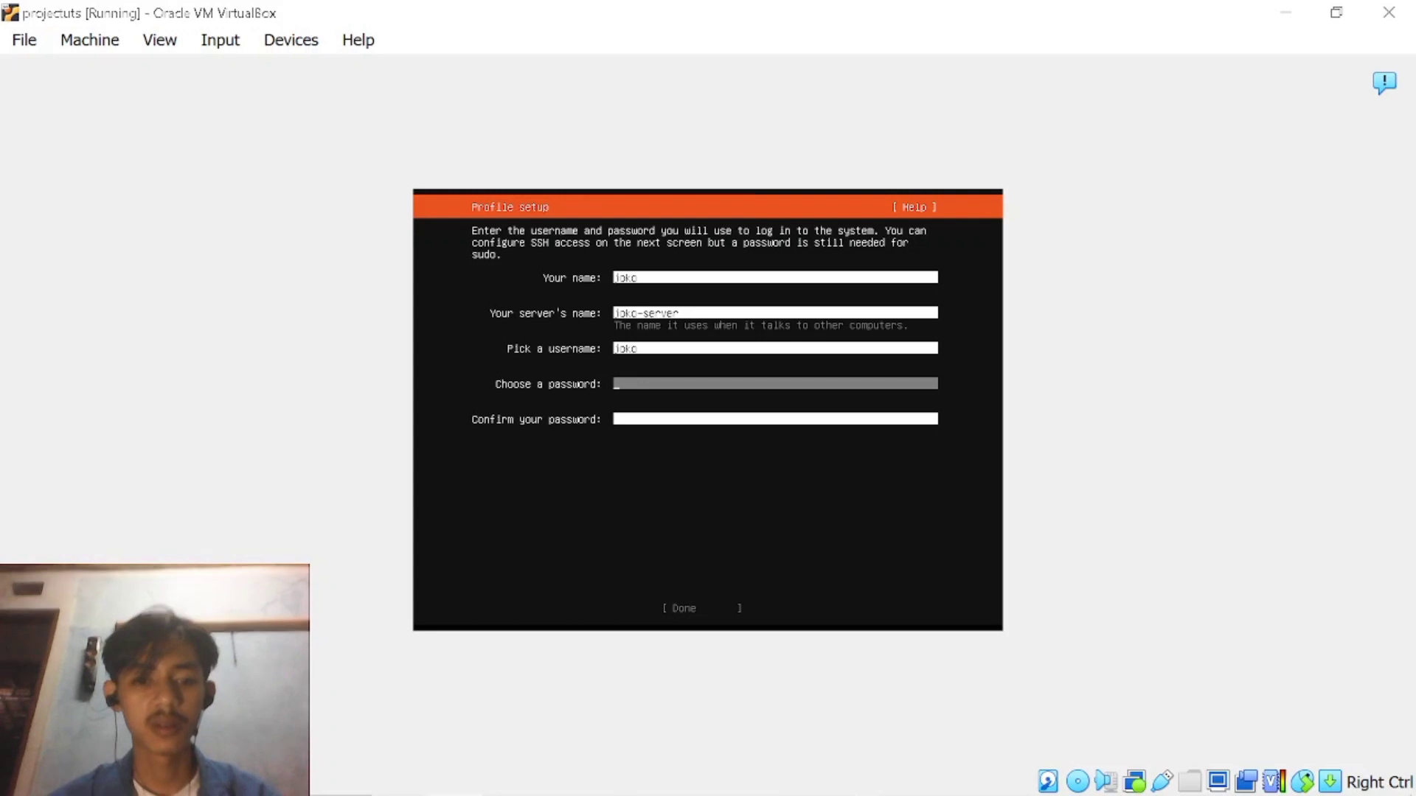
Enter and confirm the account password and submit the profile setup.
text(****)
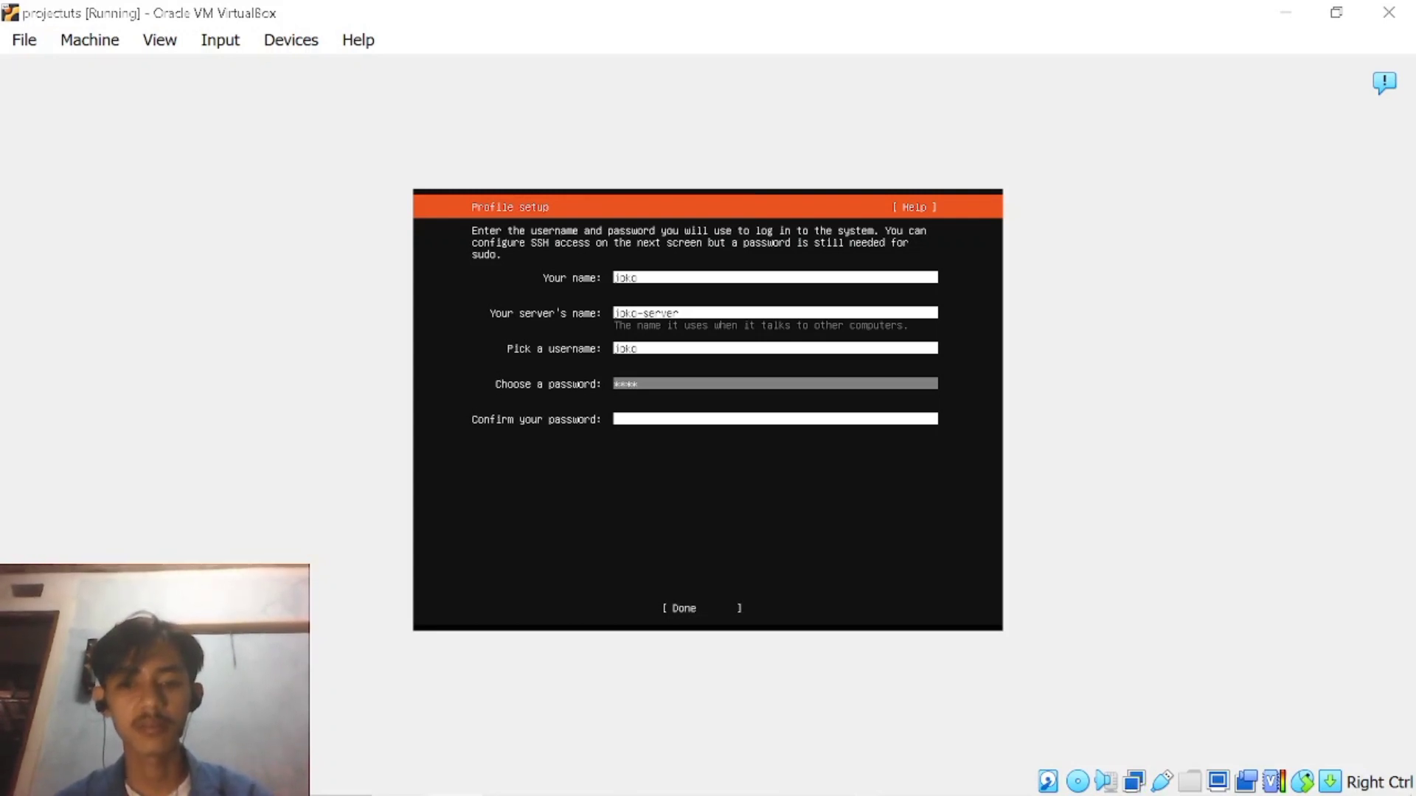
key(Tab)
text(*)
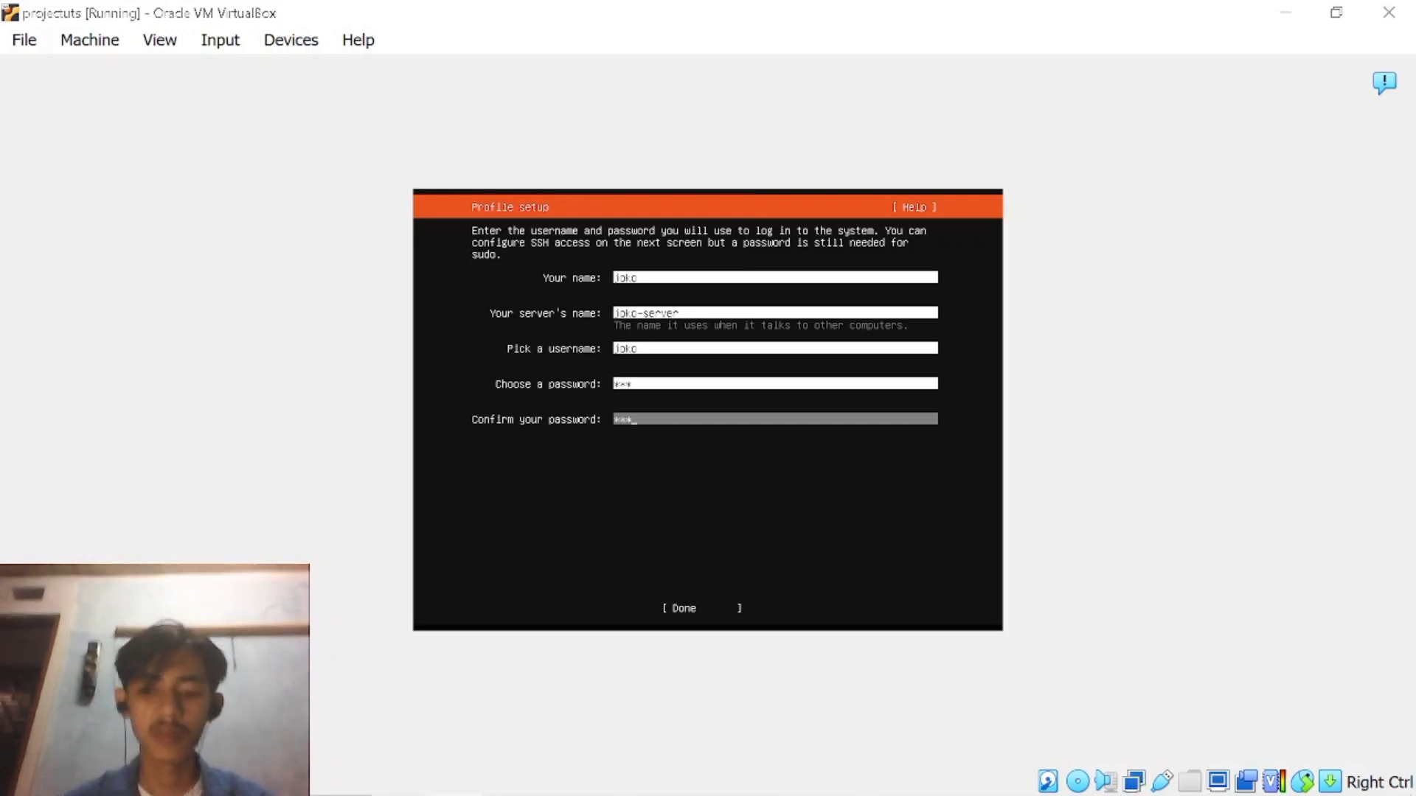
key(Tab)
key(Return)
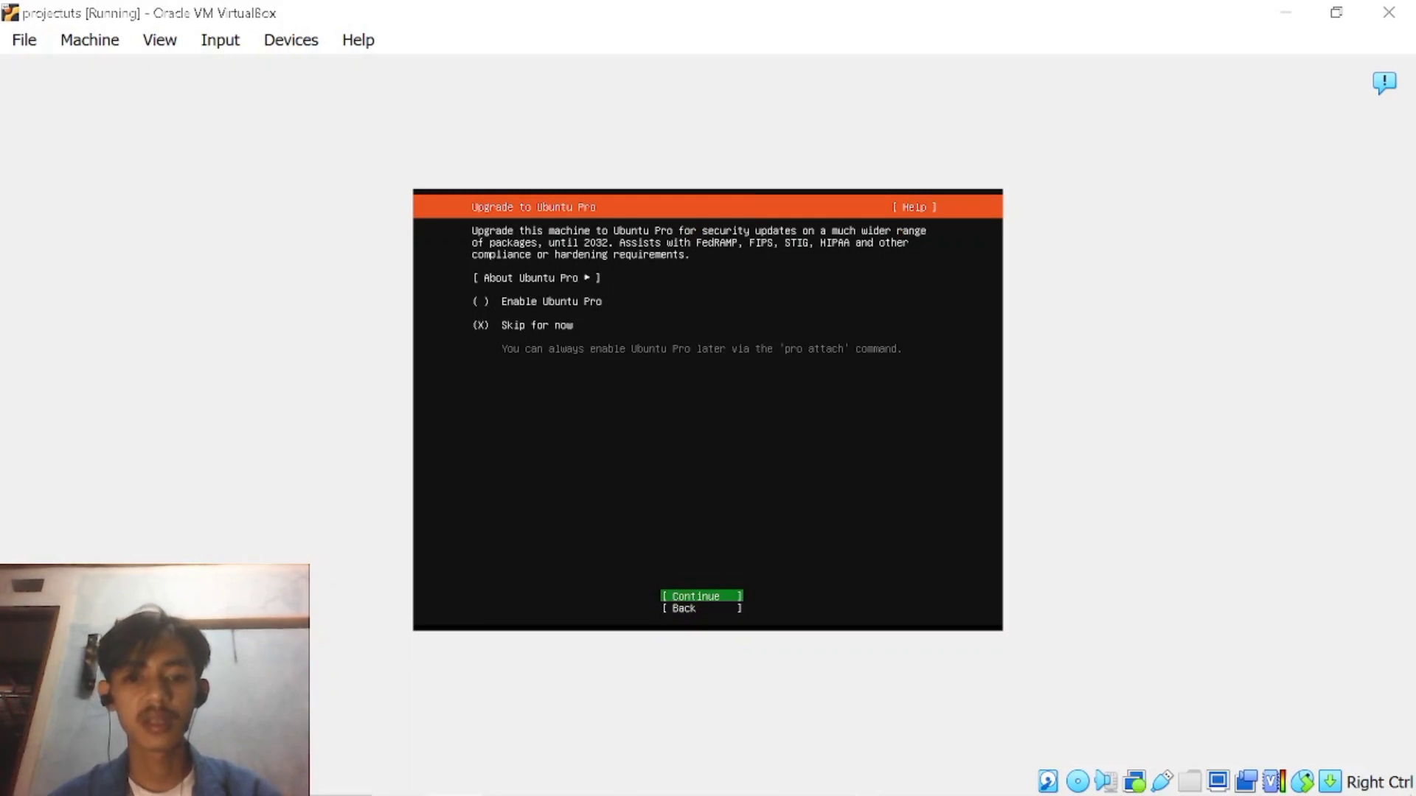
Skip enabling Ubuntu Pro for now and continue through SSH setup without installing the OpenSSH server.
key(Return)
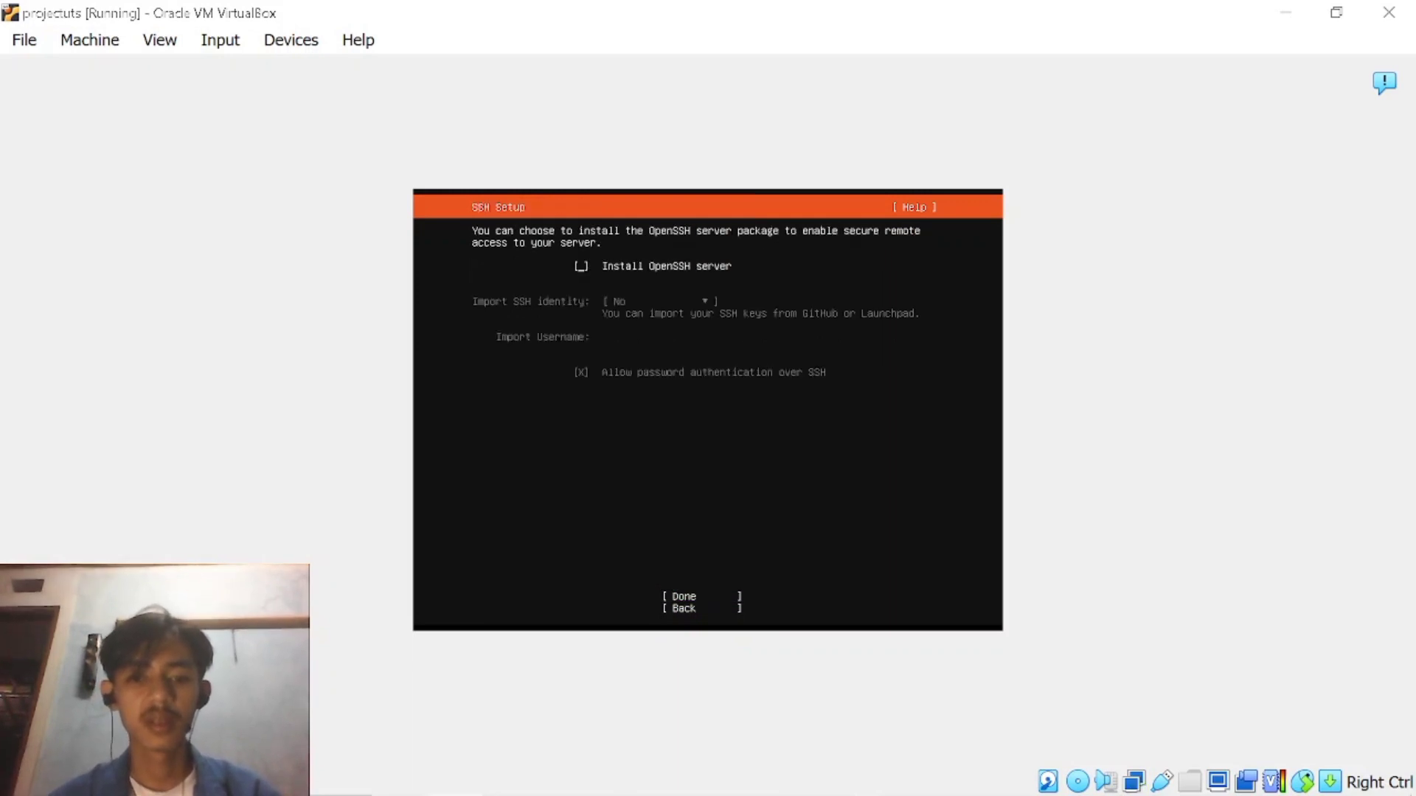
key(Tab)
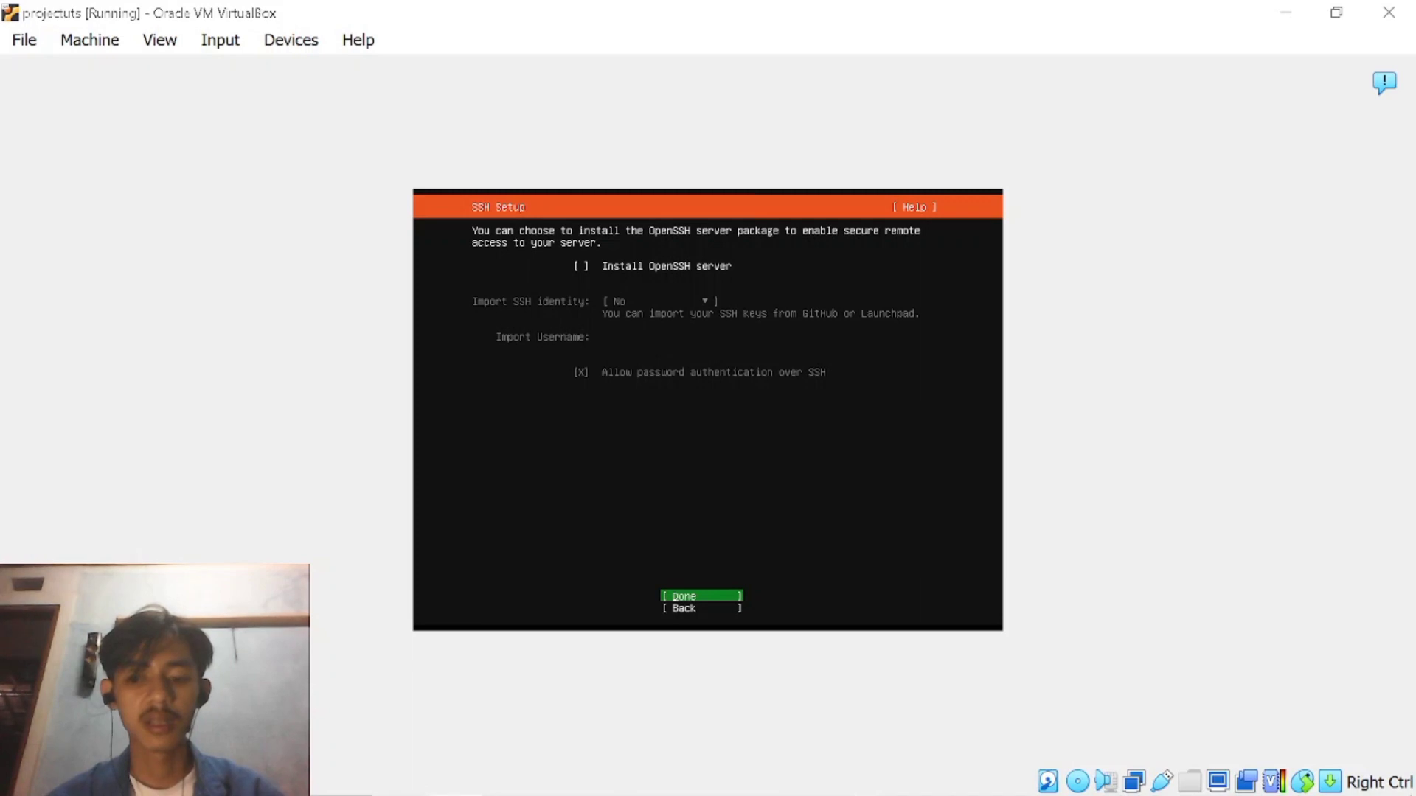
key(Return)
Leave all featured server snaps unselected and continue the installation.
key(Down)
key(Down)
key(Down)
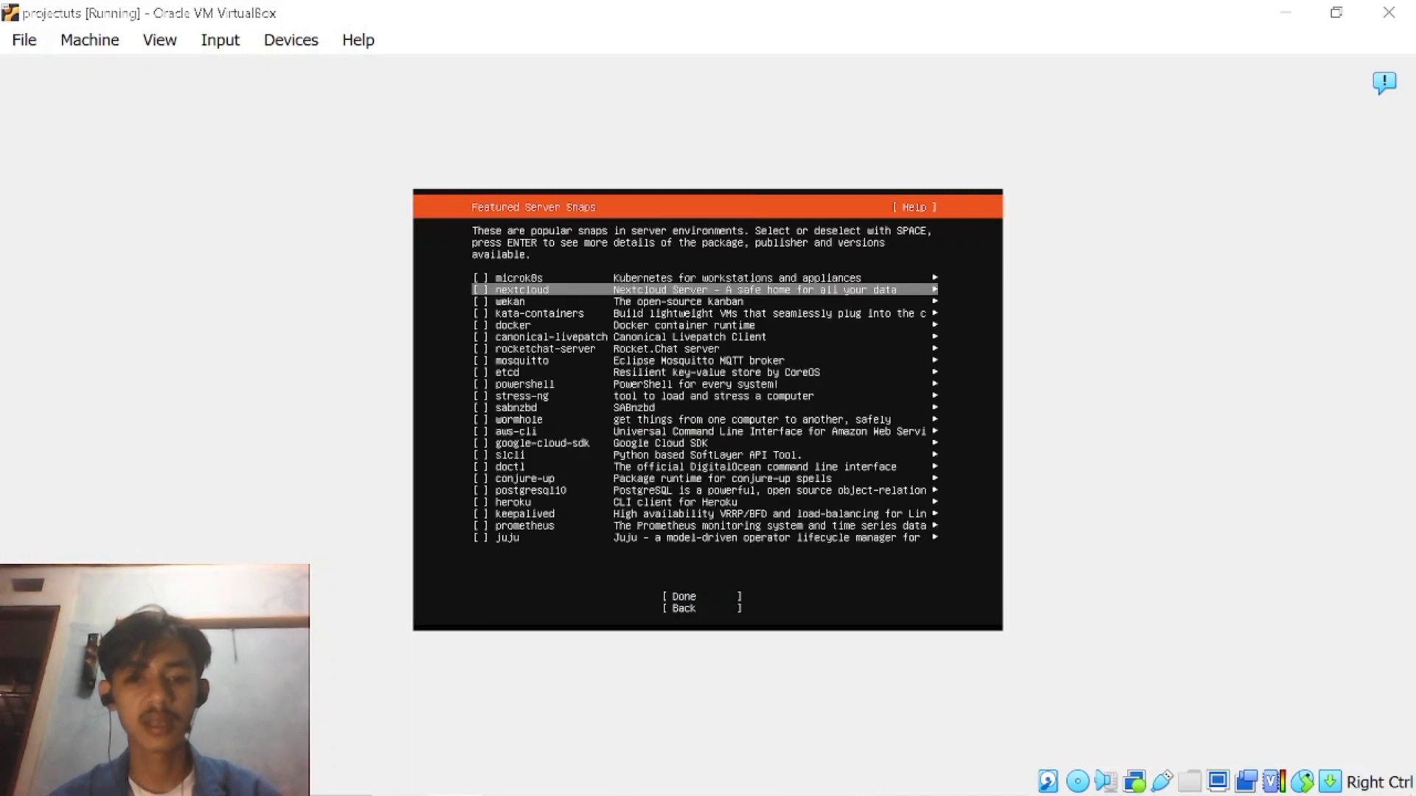
key(Down)
key(Down)
key(Down)
key(Down)
key(Down)
key(Down)
key(Down)
key(Down)
key(Down)
key(Down)
key(Down)
key(Down)
key(Down)
key(Down)
key(Down)
key(Down)
key(Down)
key(Down)
key(Down)
key(Down)
key(Up)
key(Return)
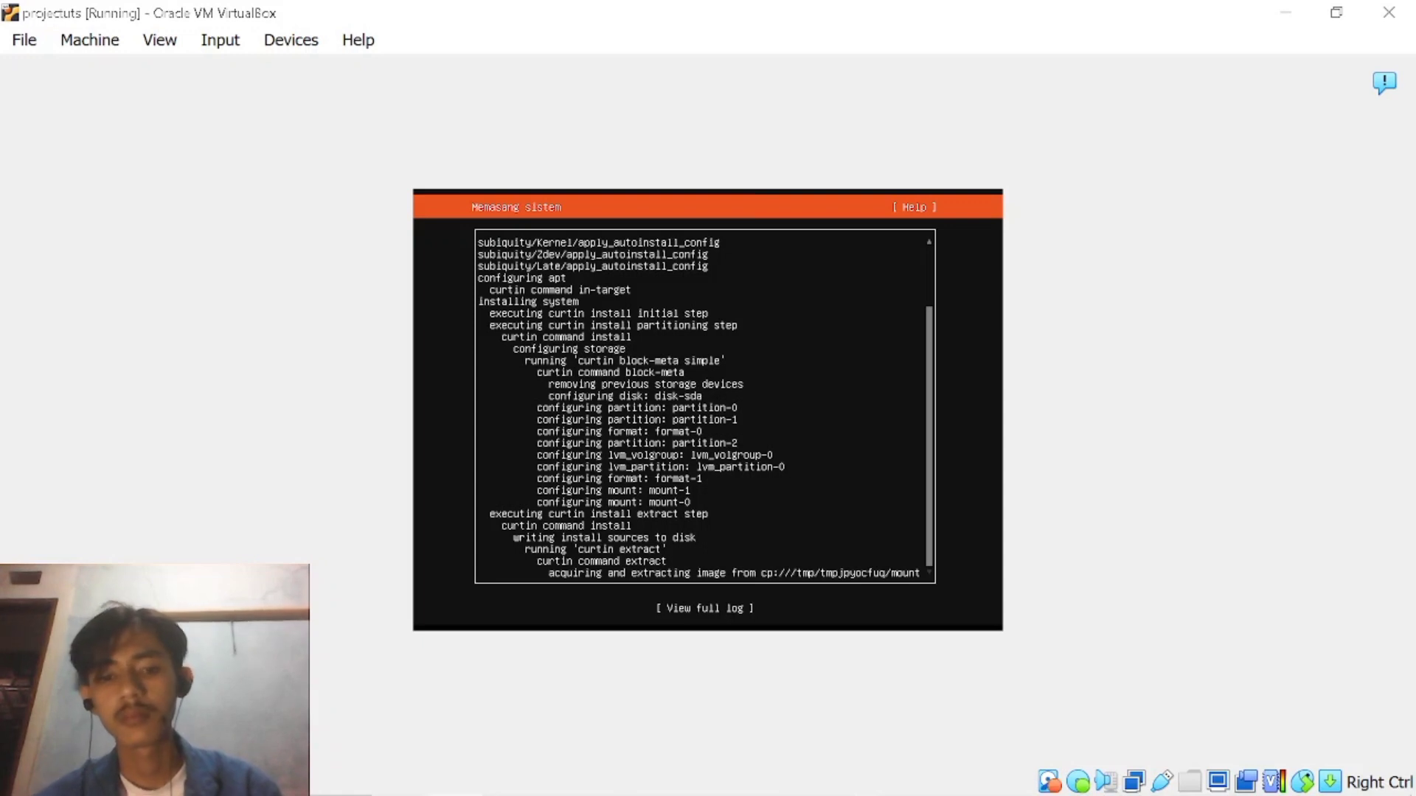
key(Tab)
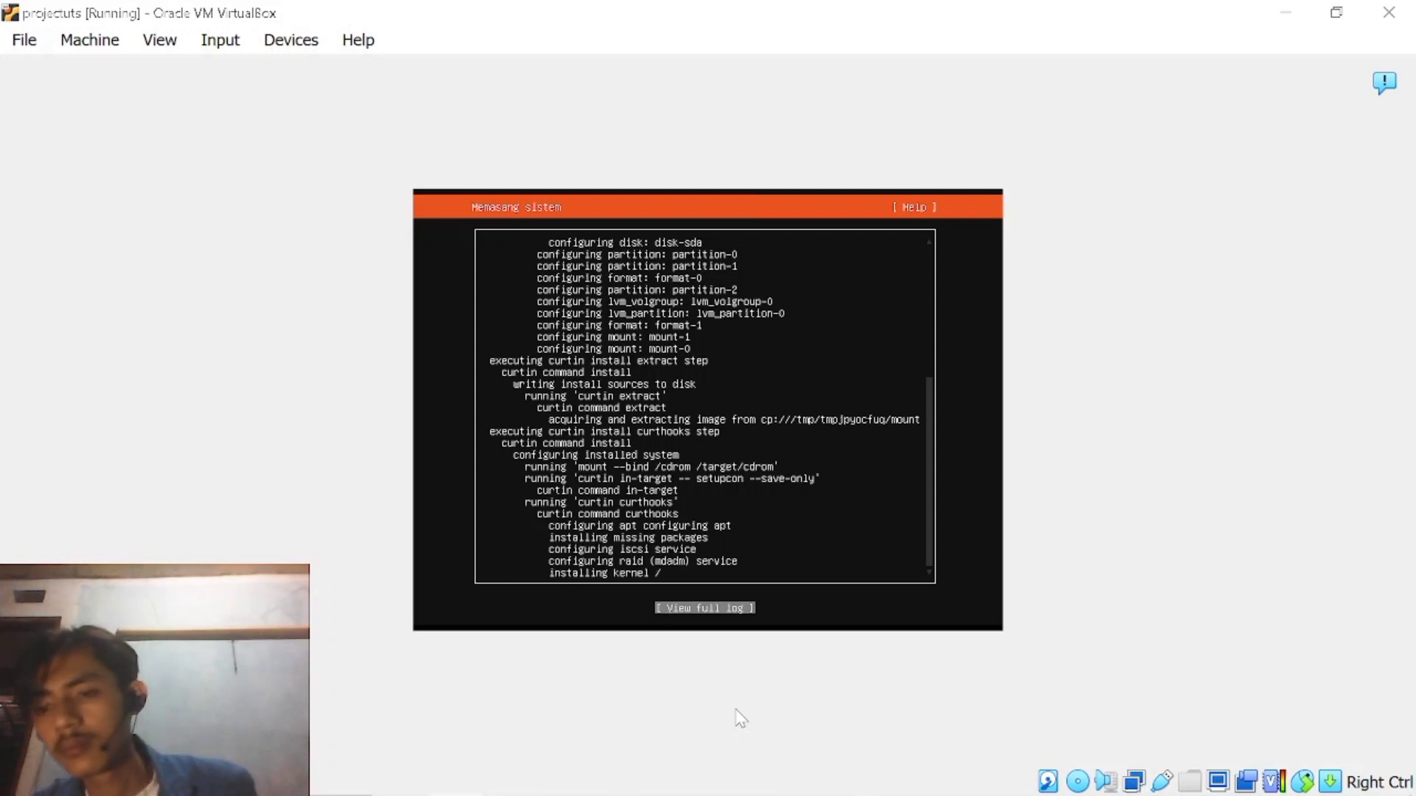
mouse_move(730, 795)
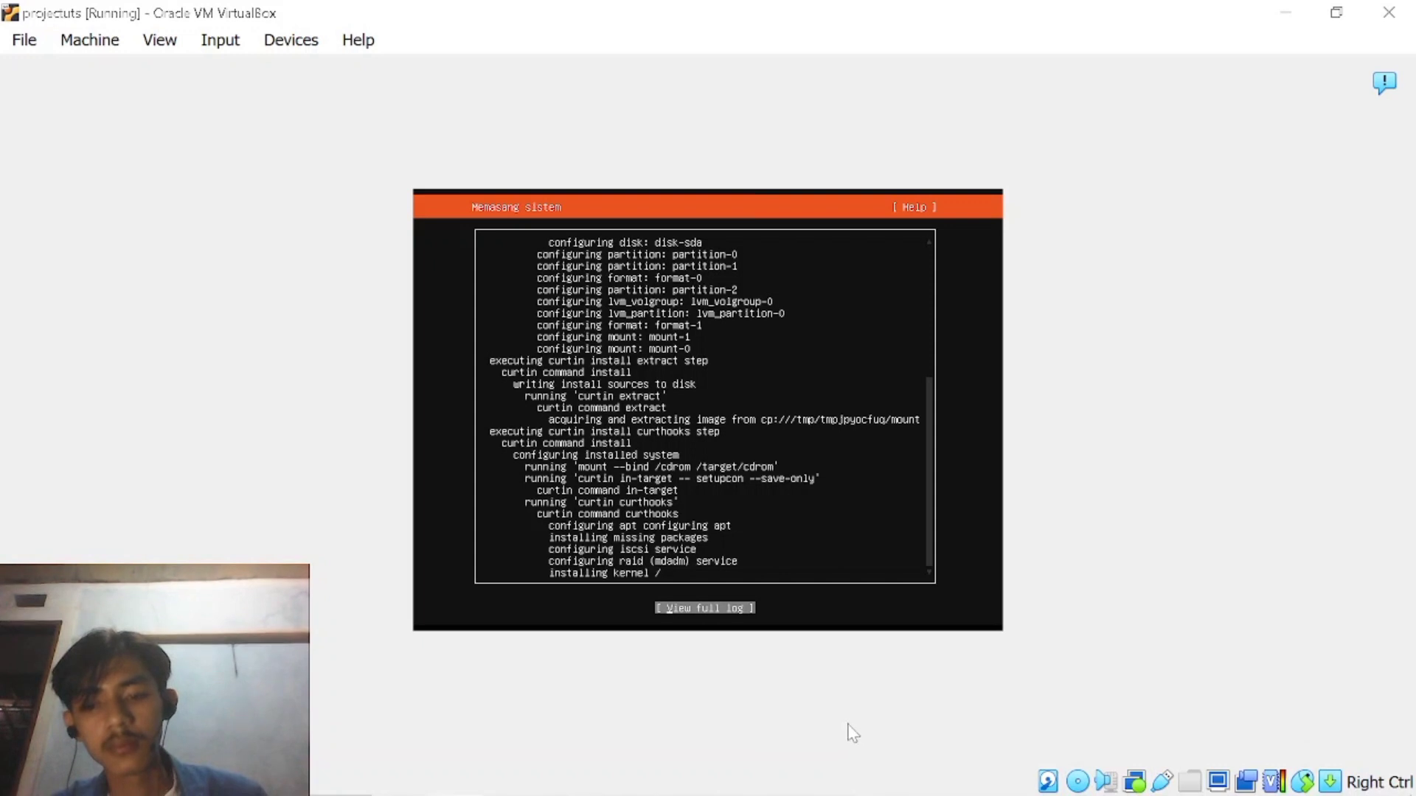
mouse_move(870, 794)
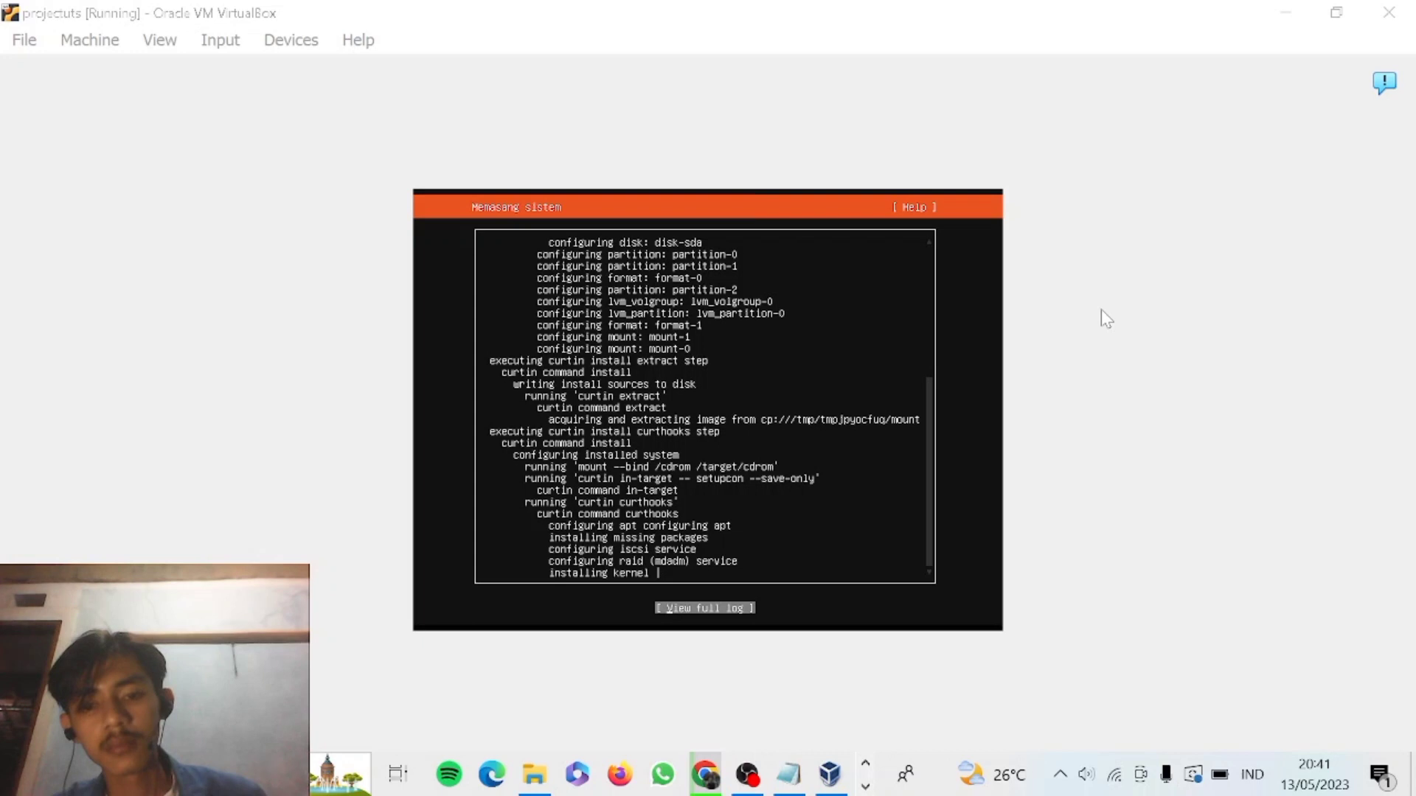
click(753, 781)
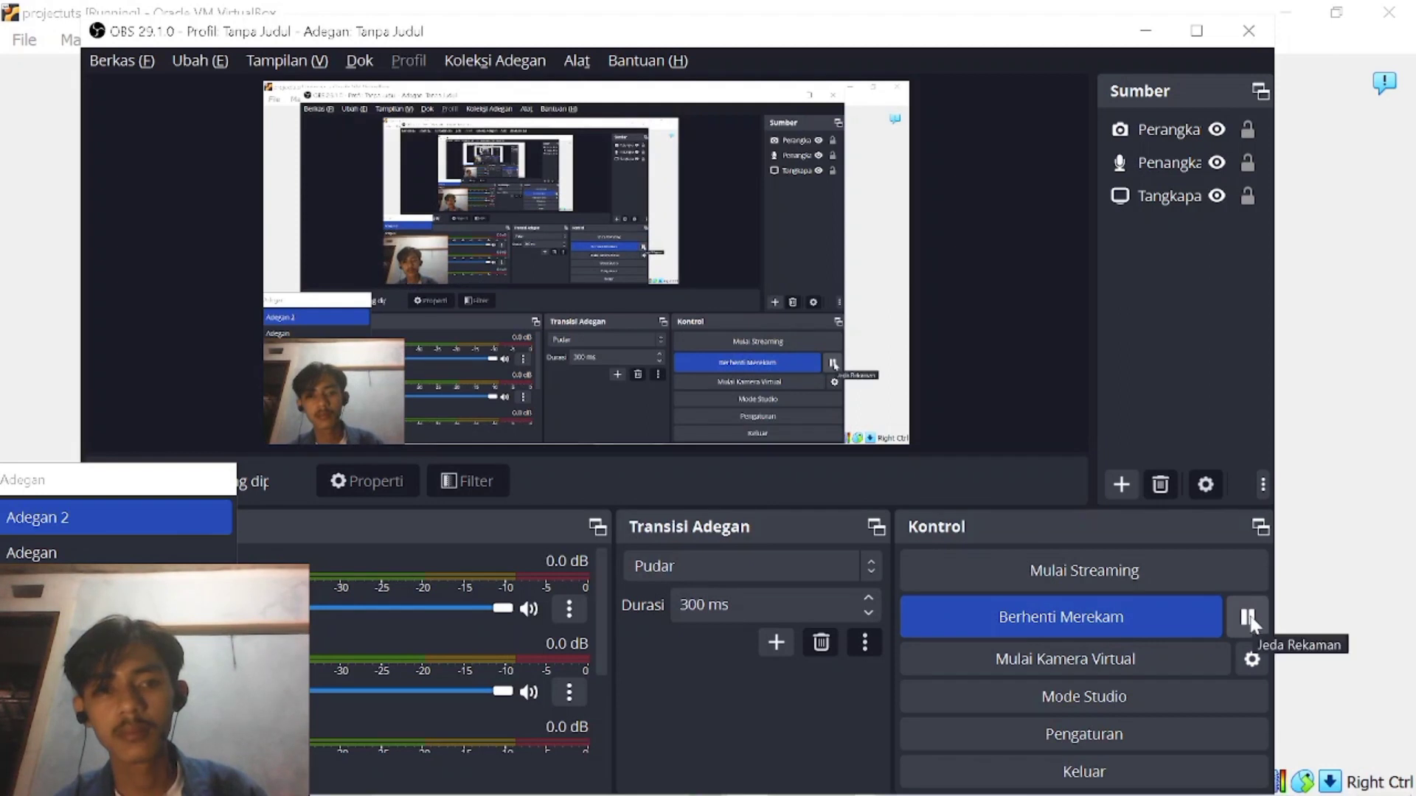
click(1249, 618)
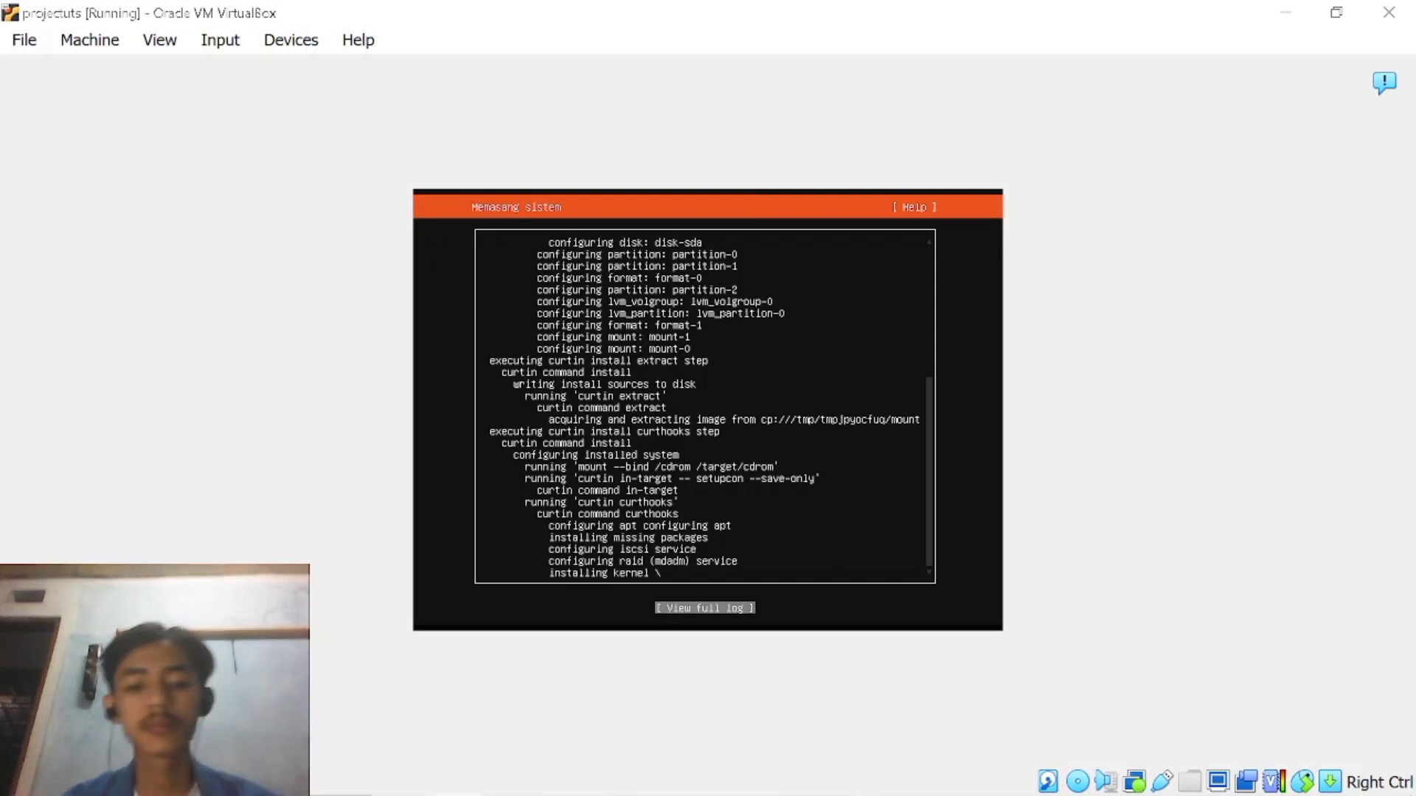
mouse_move(742, 795)
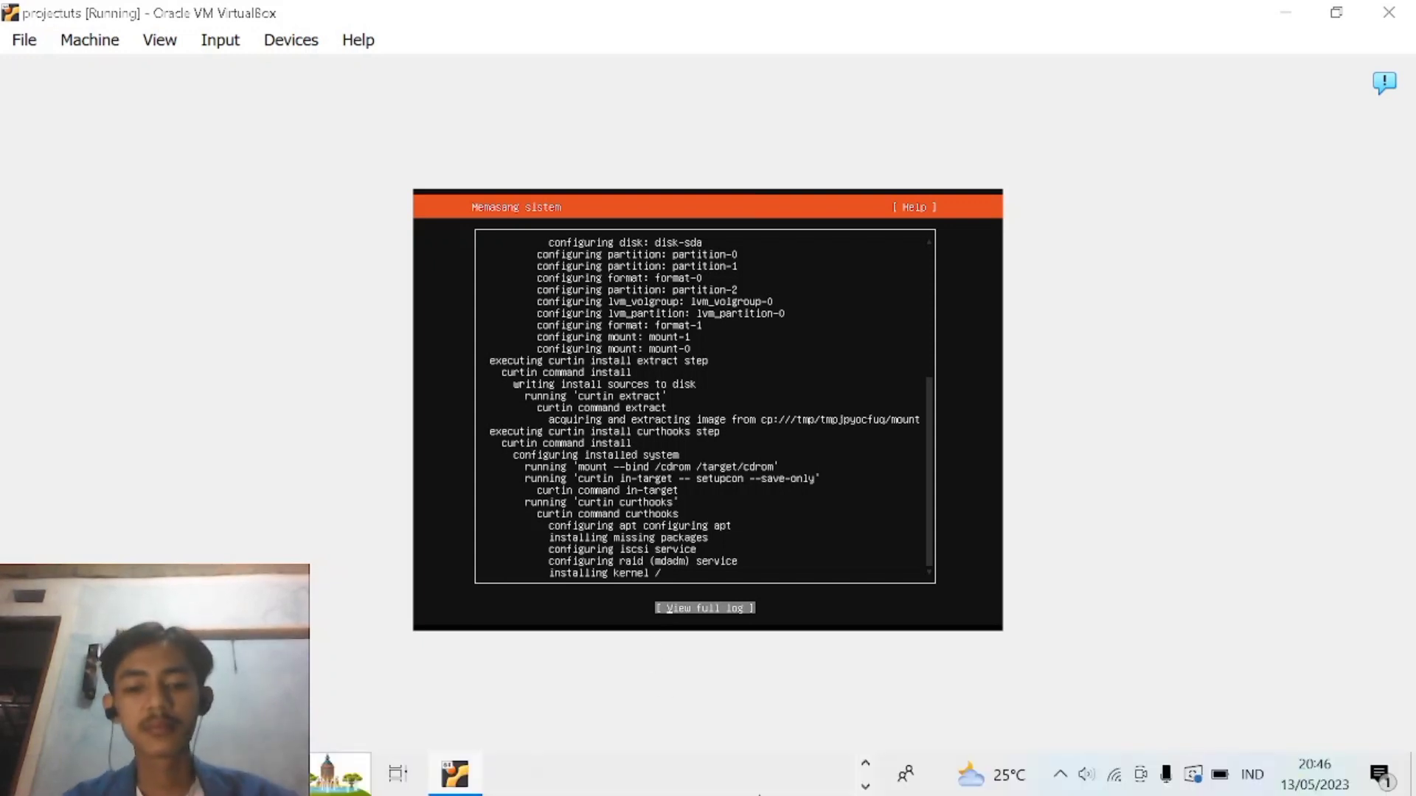
click(861, 764)
click(865, 785)
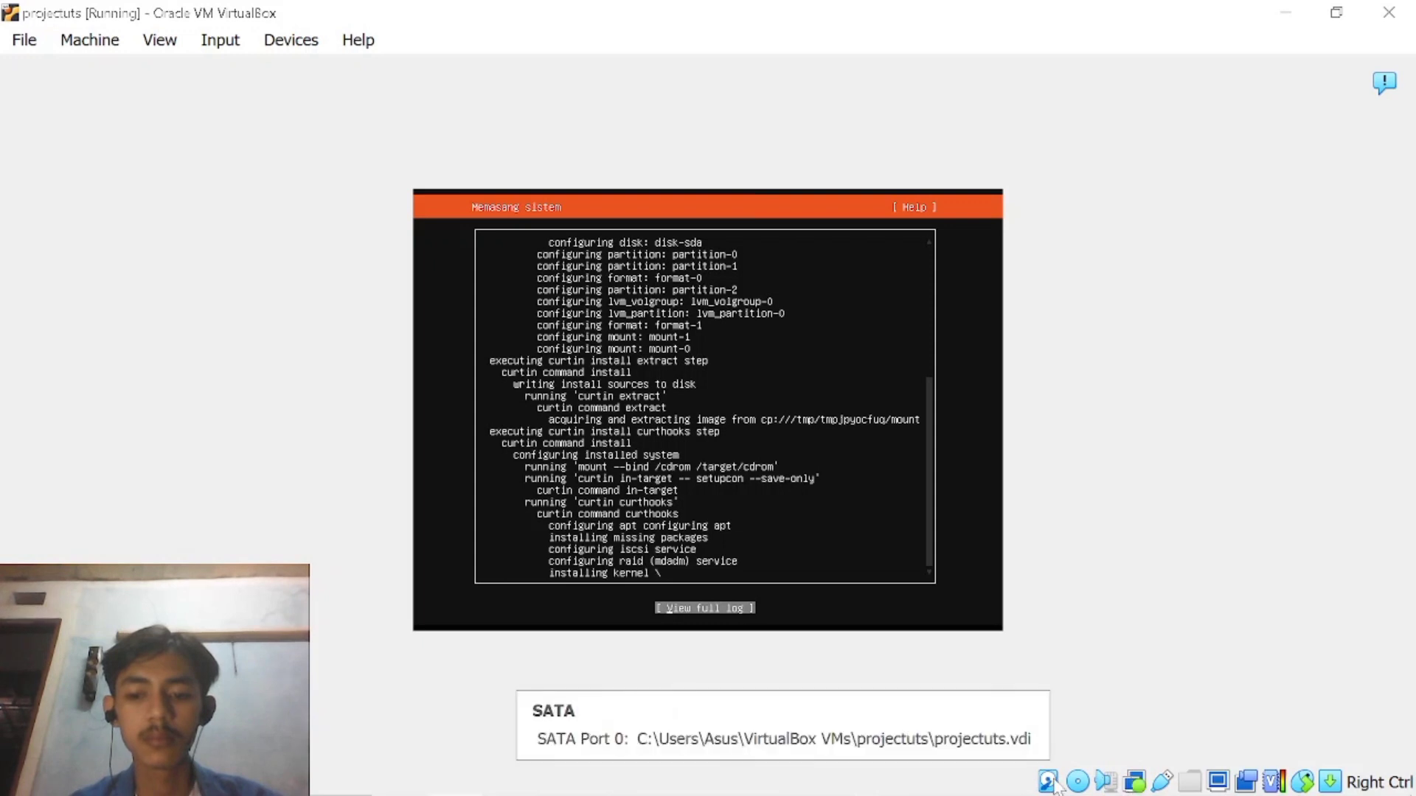
mouse_move(1057, 795)
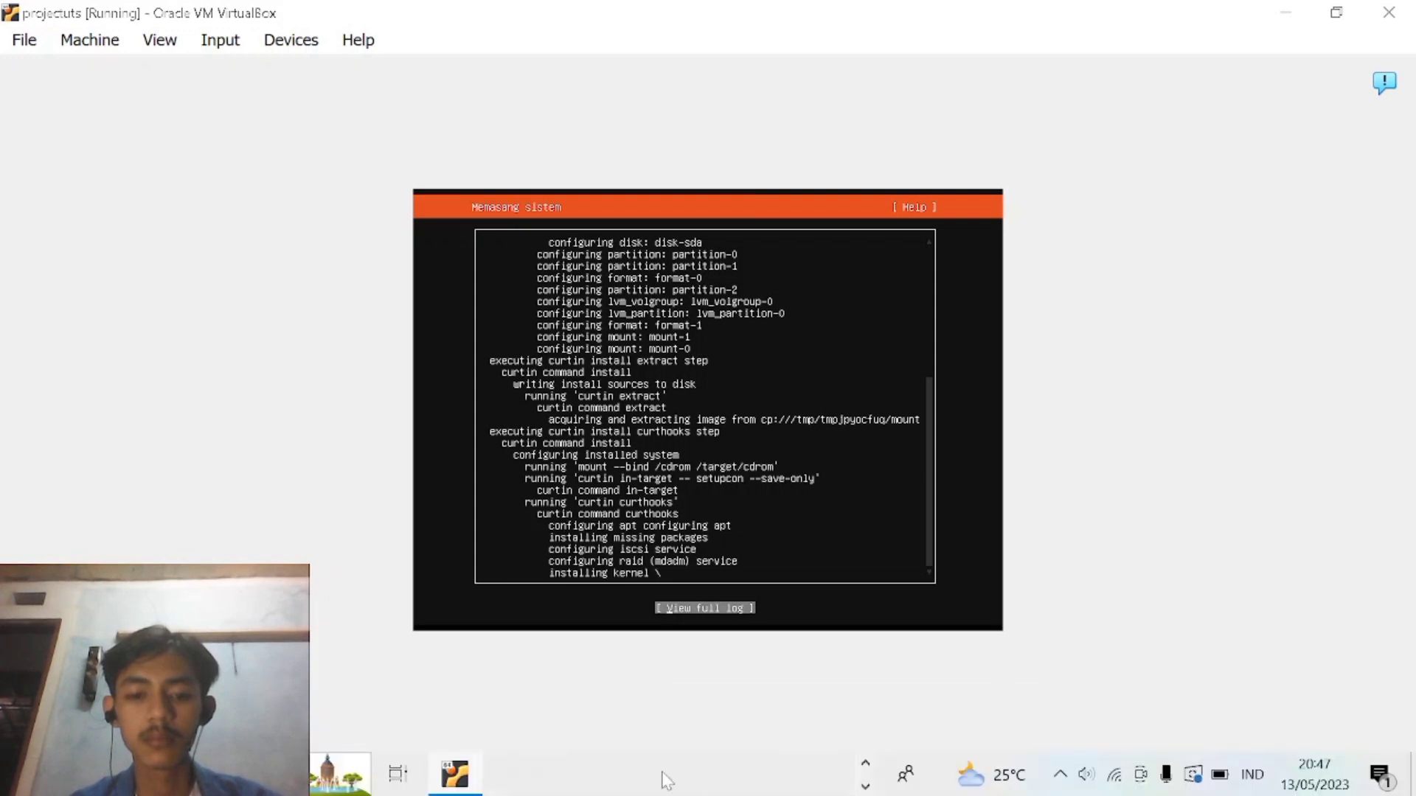
click(865, 786)
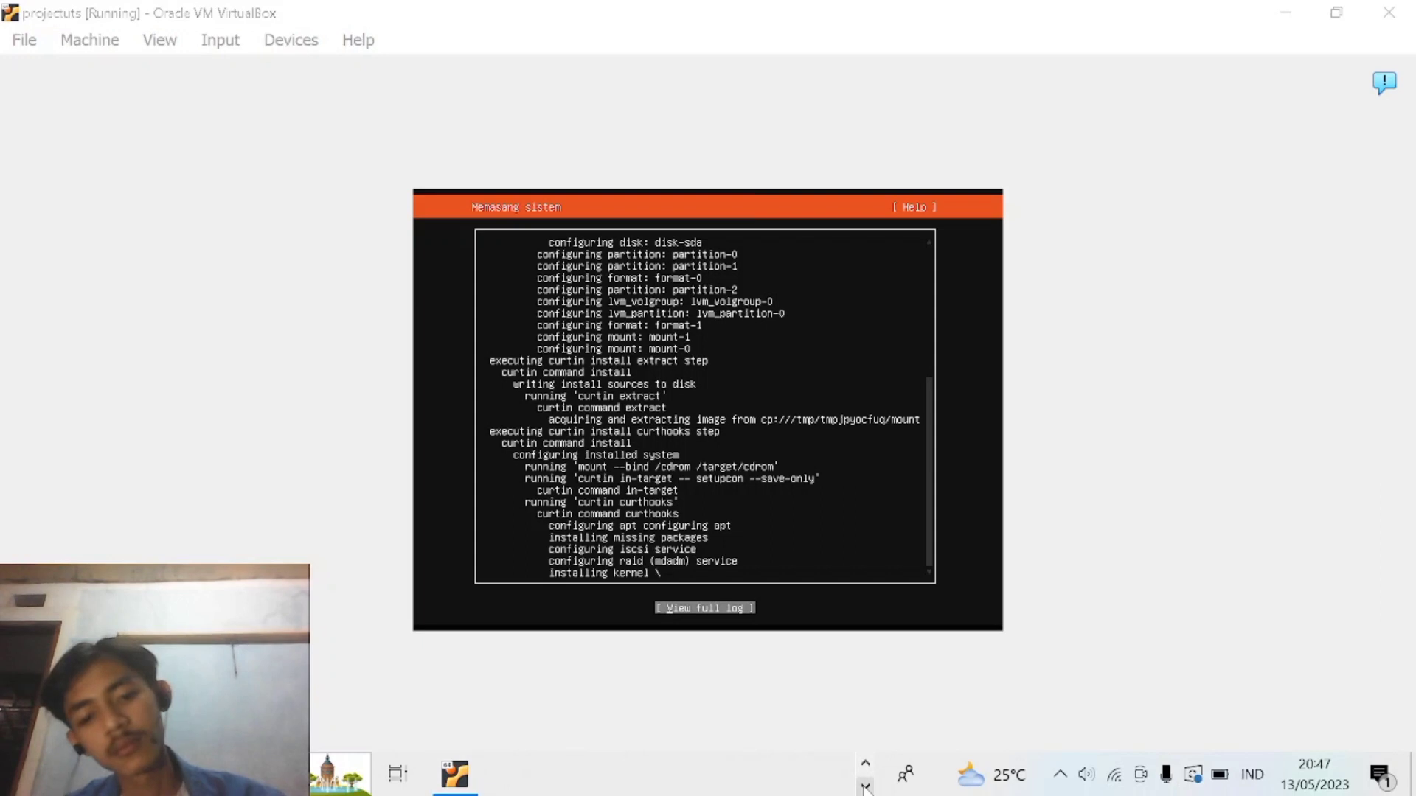
click(865, 764)
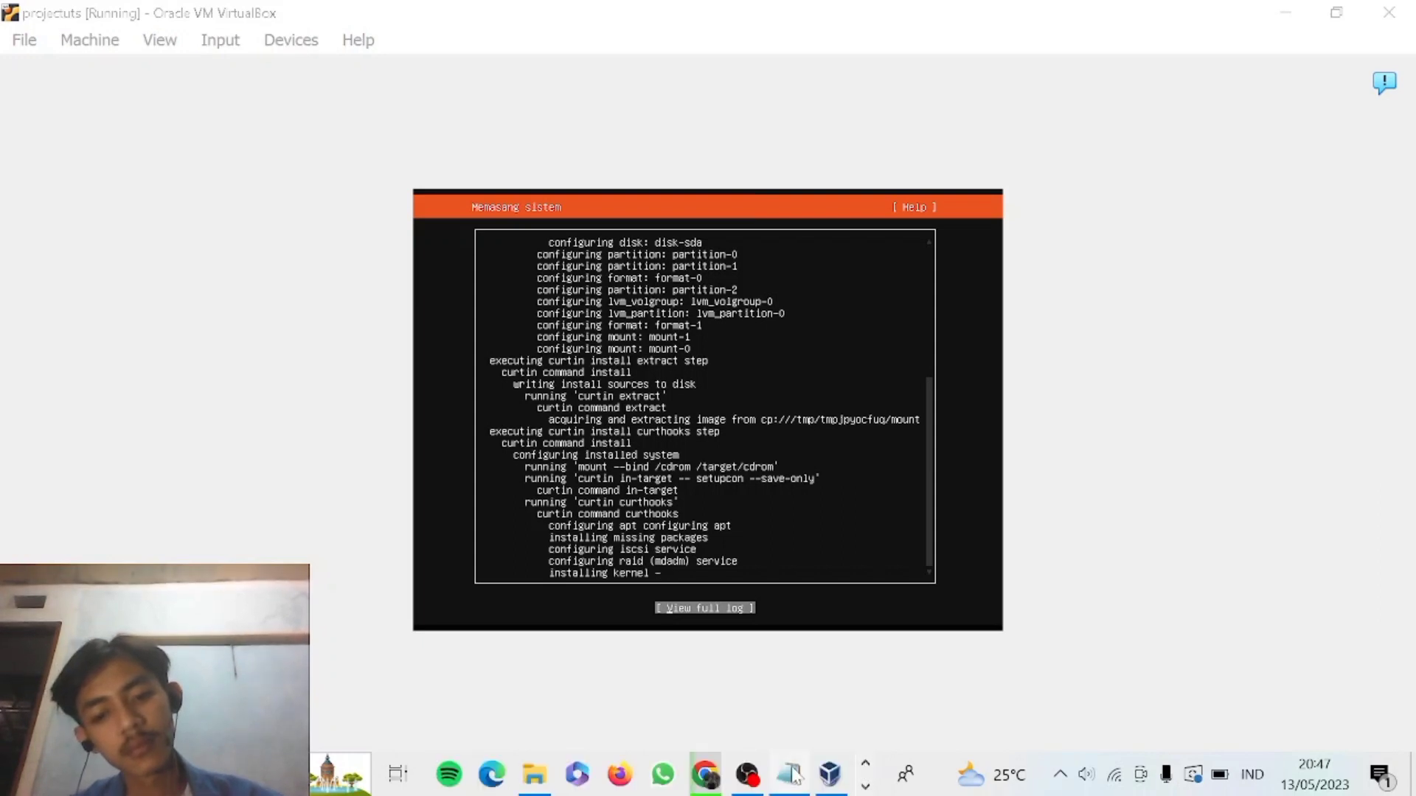
click(752, 776)
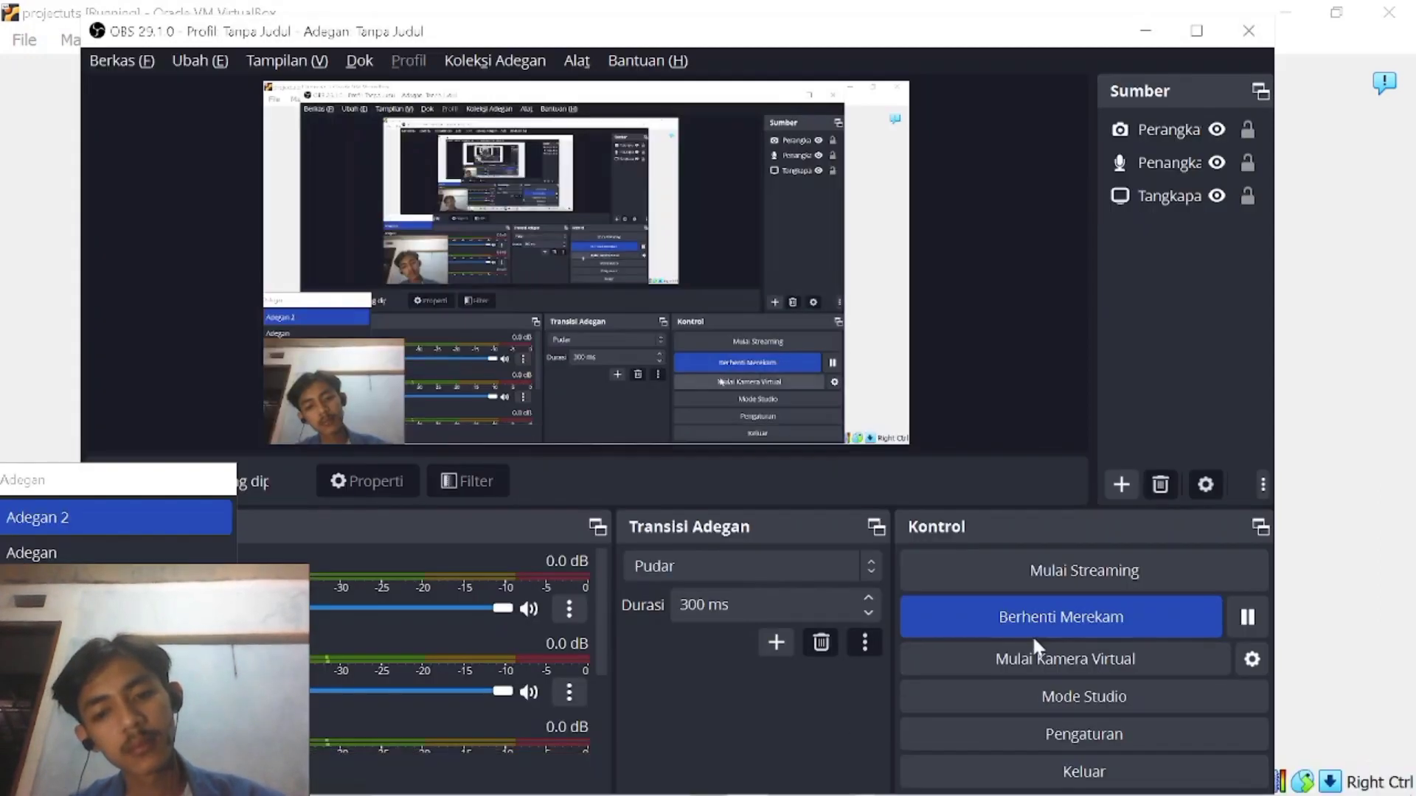
click(1221, 196)
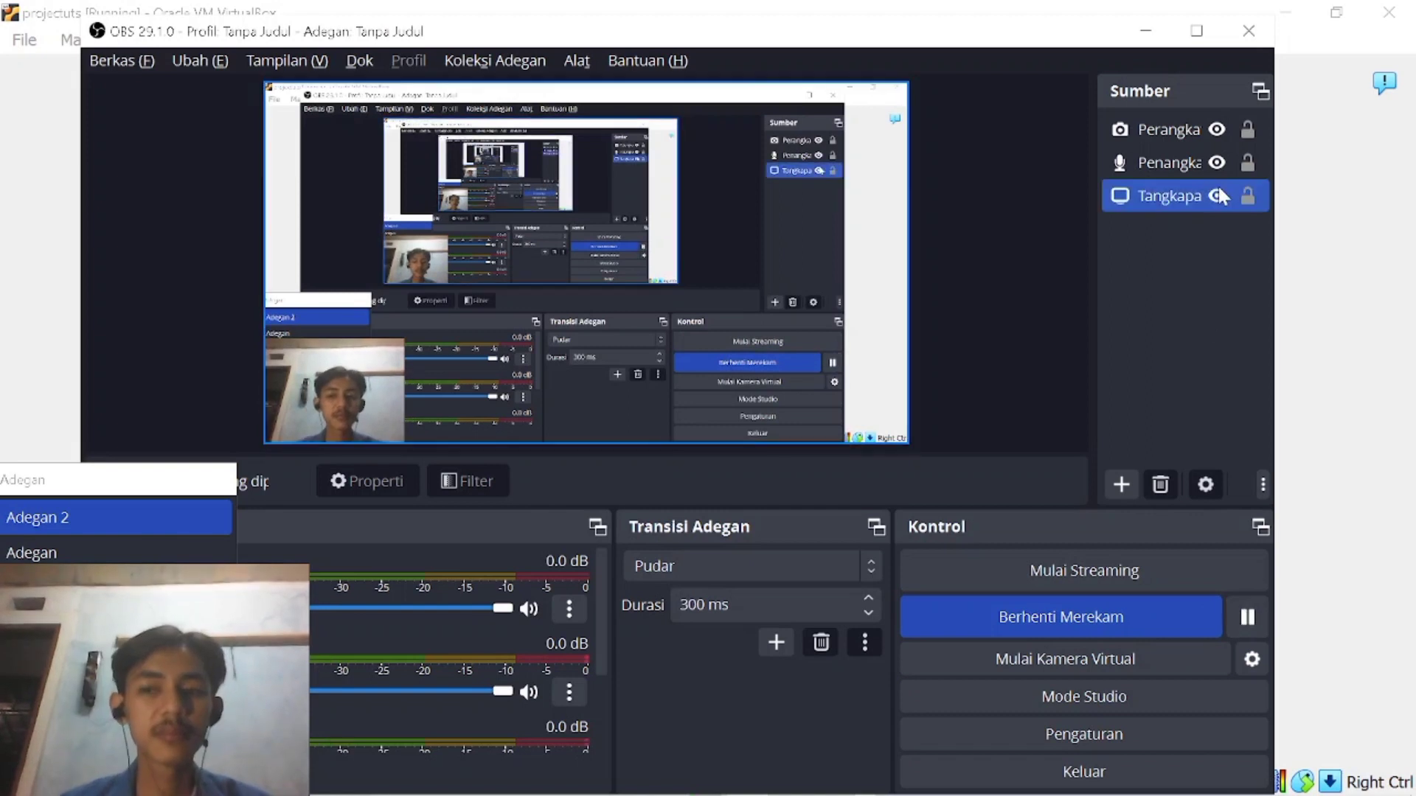
click(1148, 31)
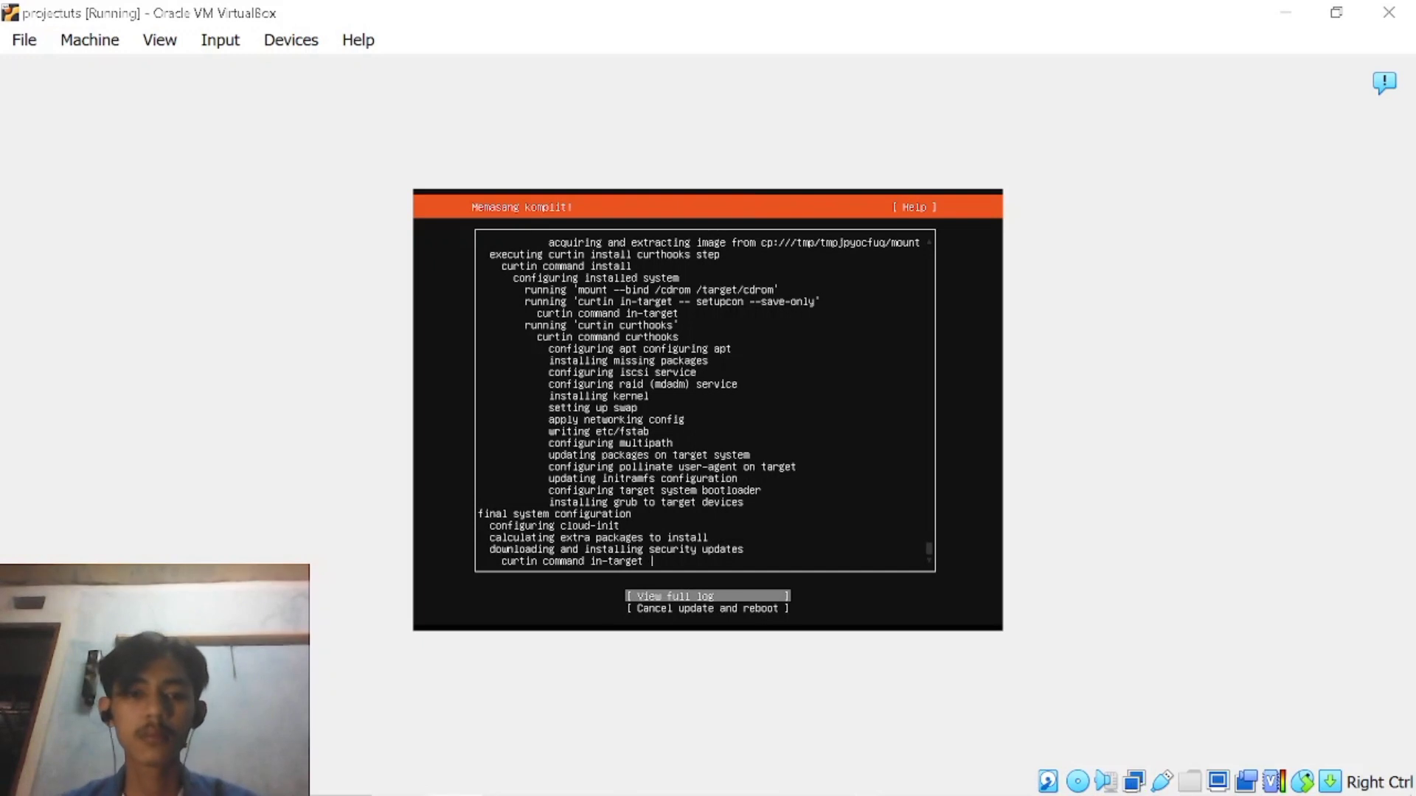
mouse_move(628, 795)
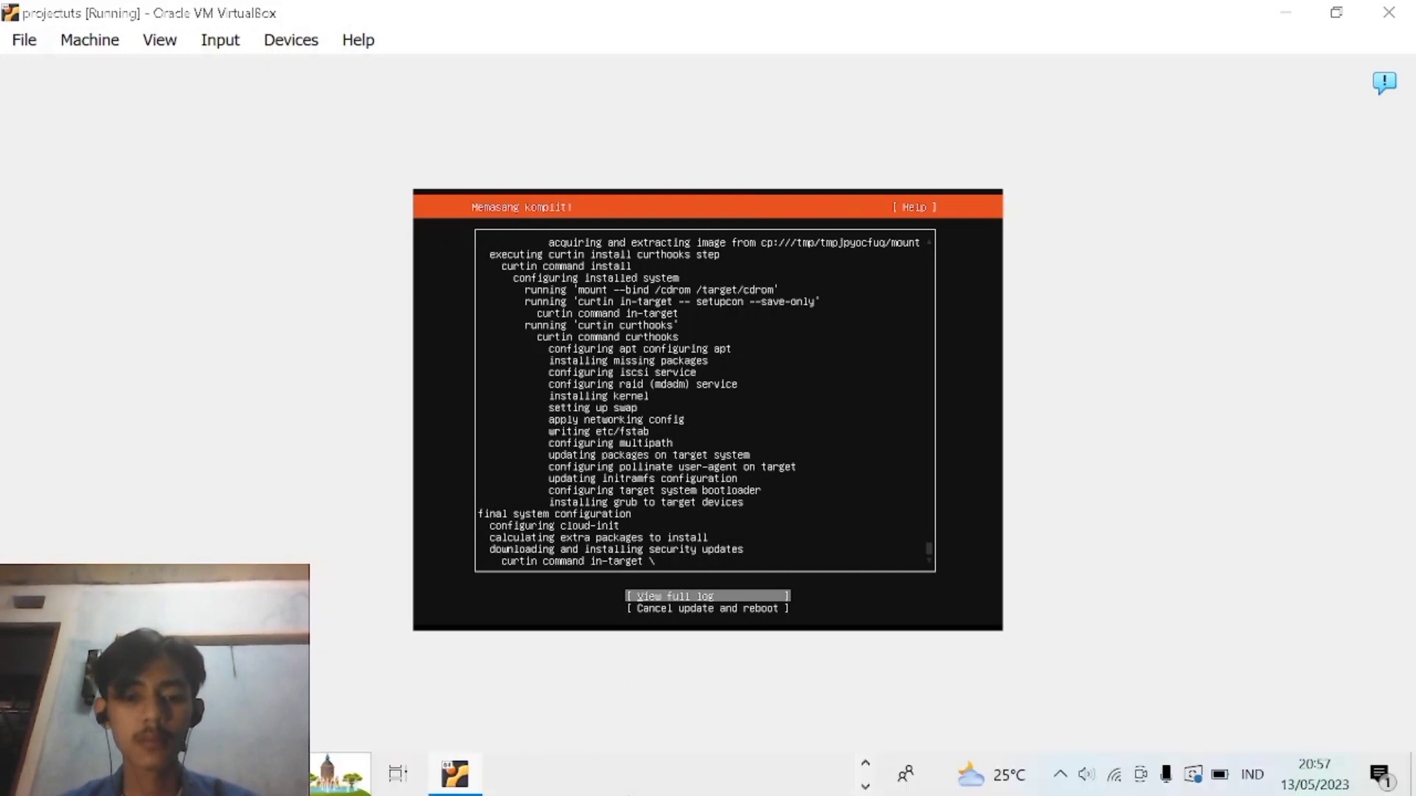
click(867, 787)
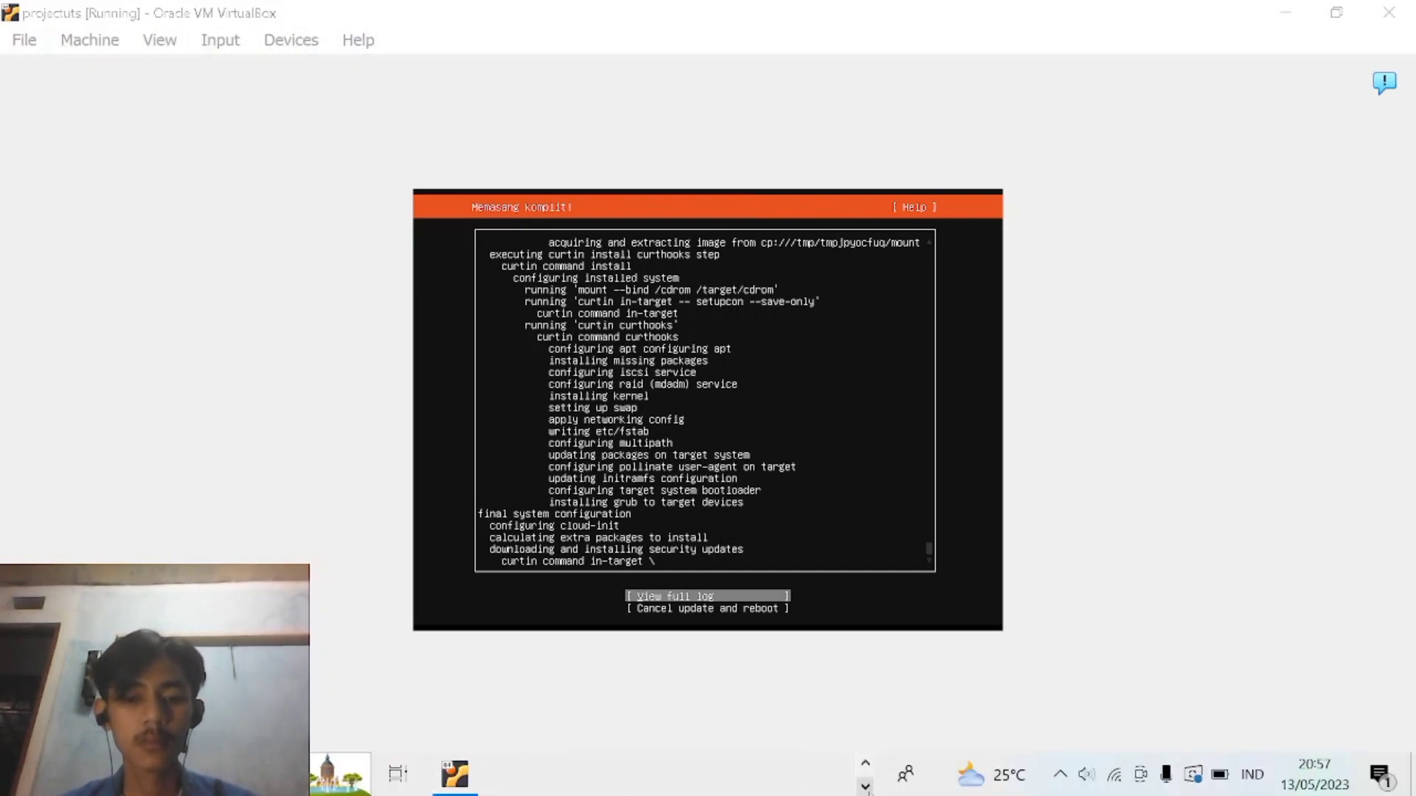
click(866, 766)
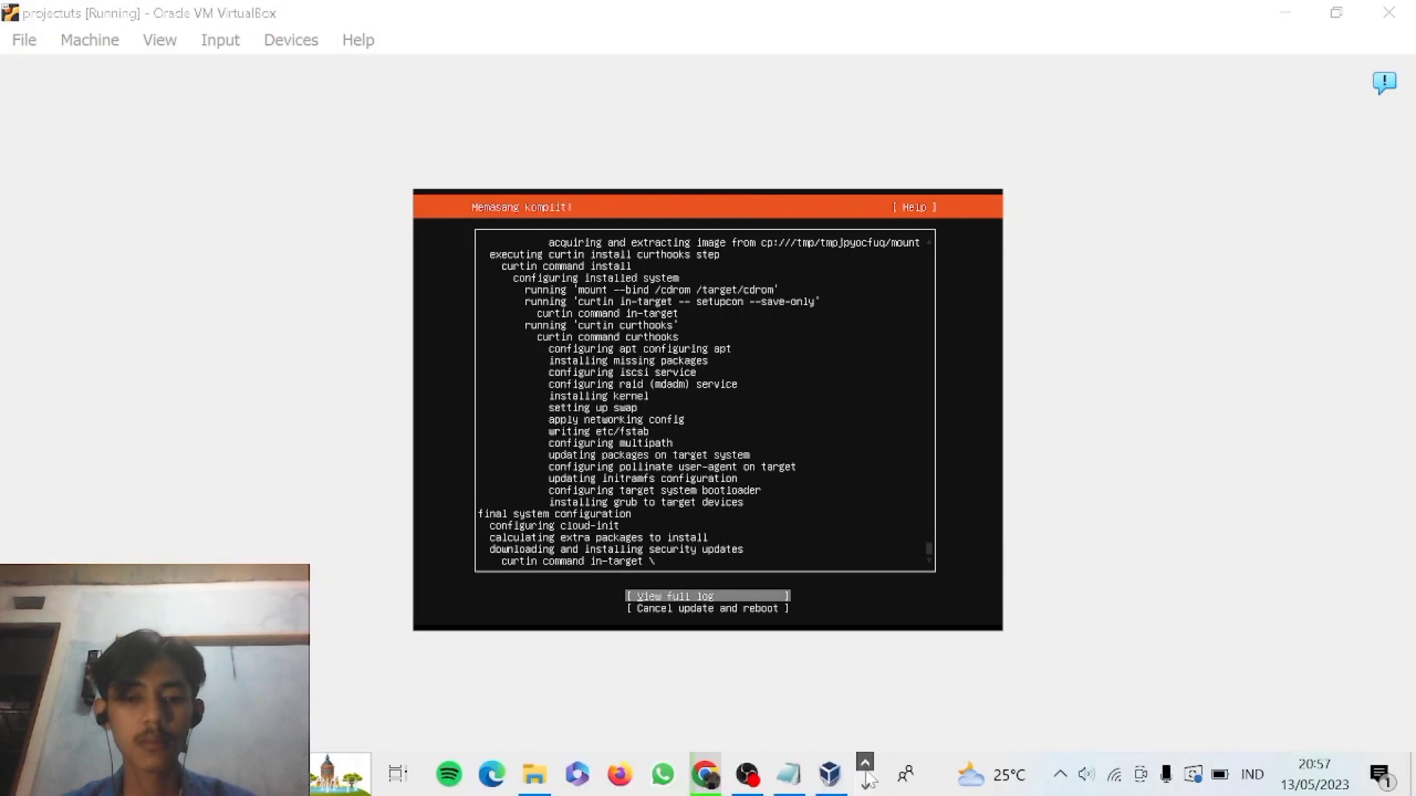
click(747, 774)
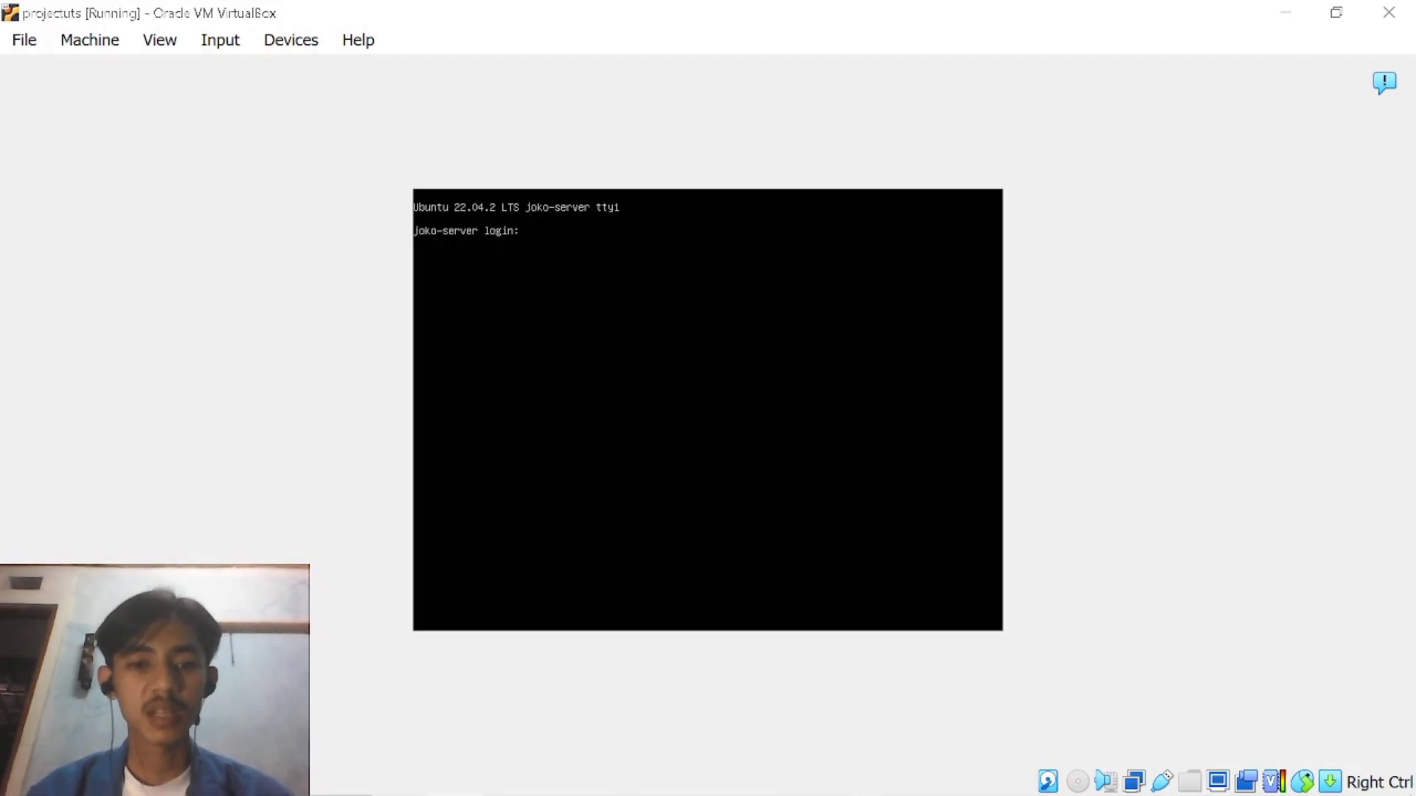
Try to log in at the newly installed server's console with the login username.
text(joko)
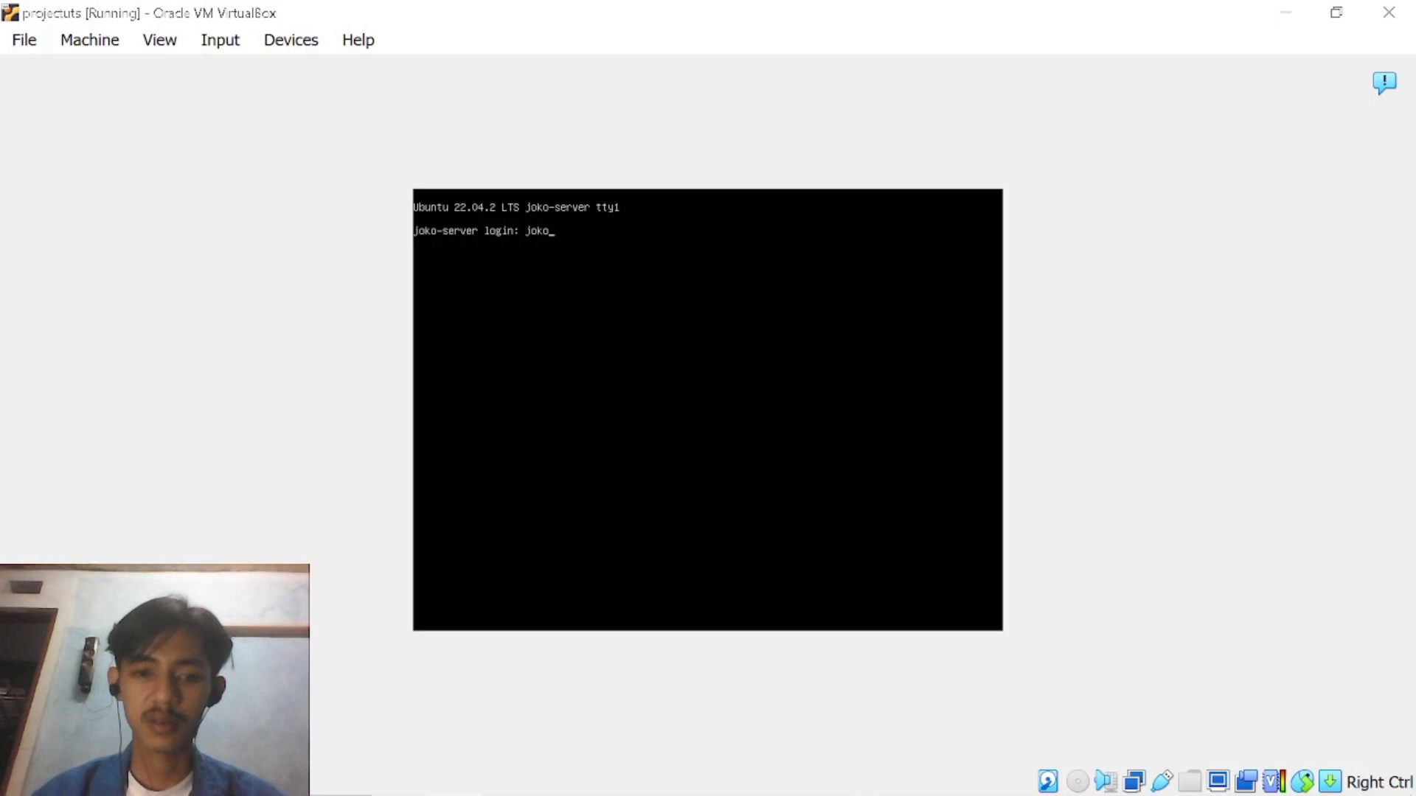
key(Return)
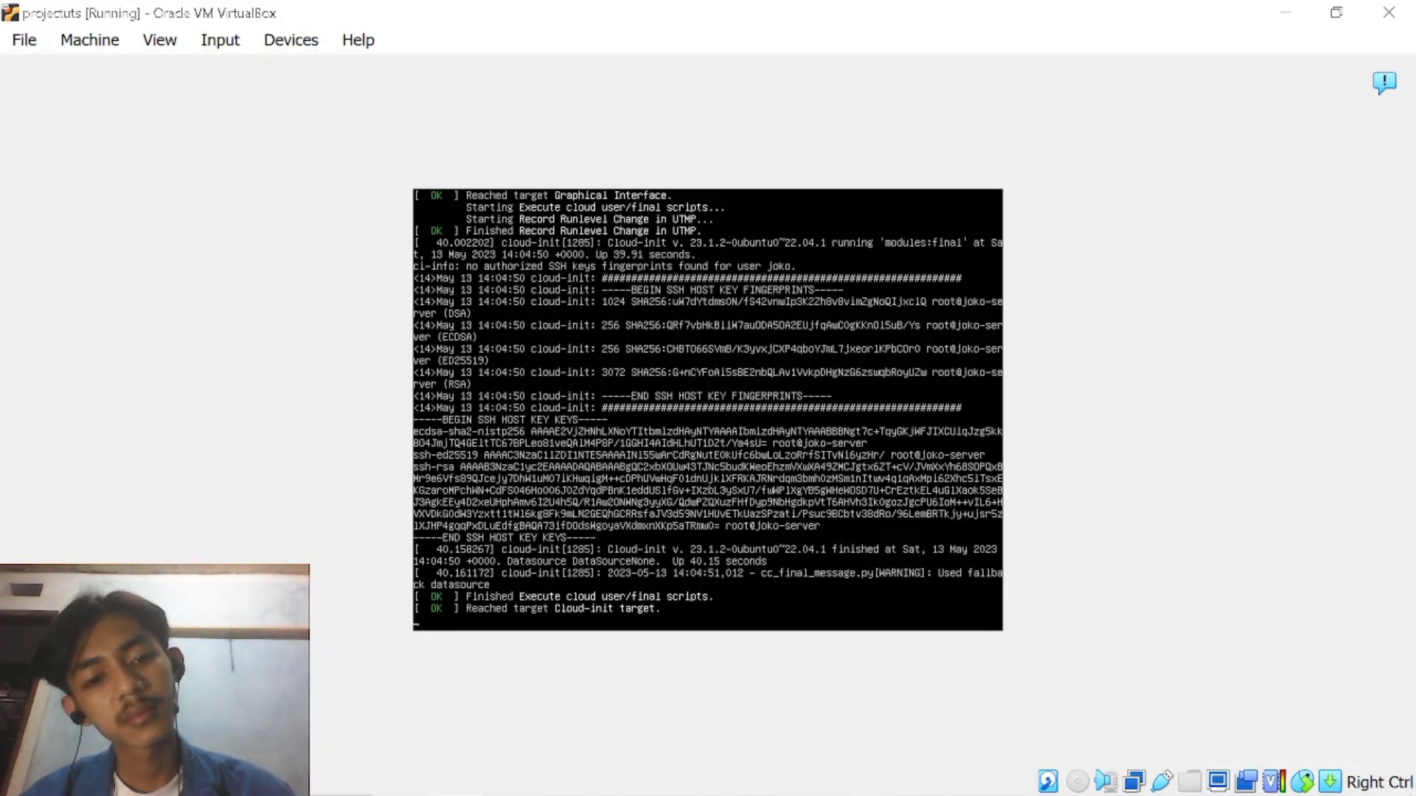
key(Return)
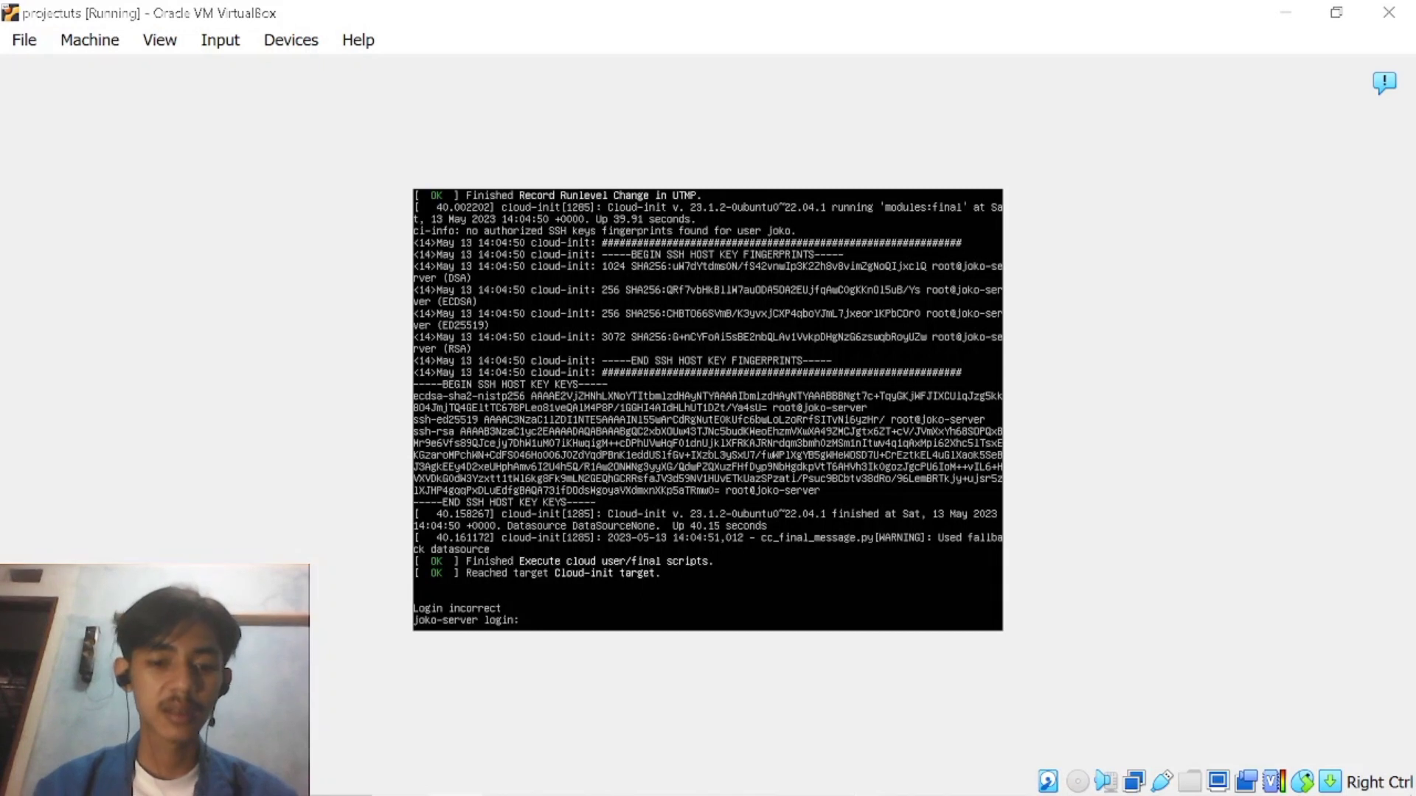
Log in to the server console with the account's username and password.
text(jok)
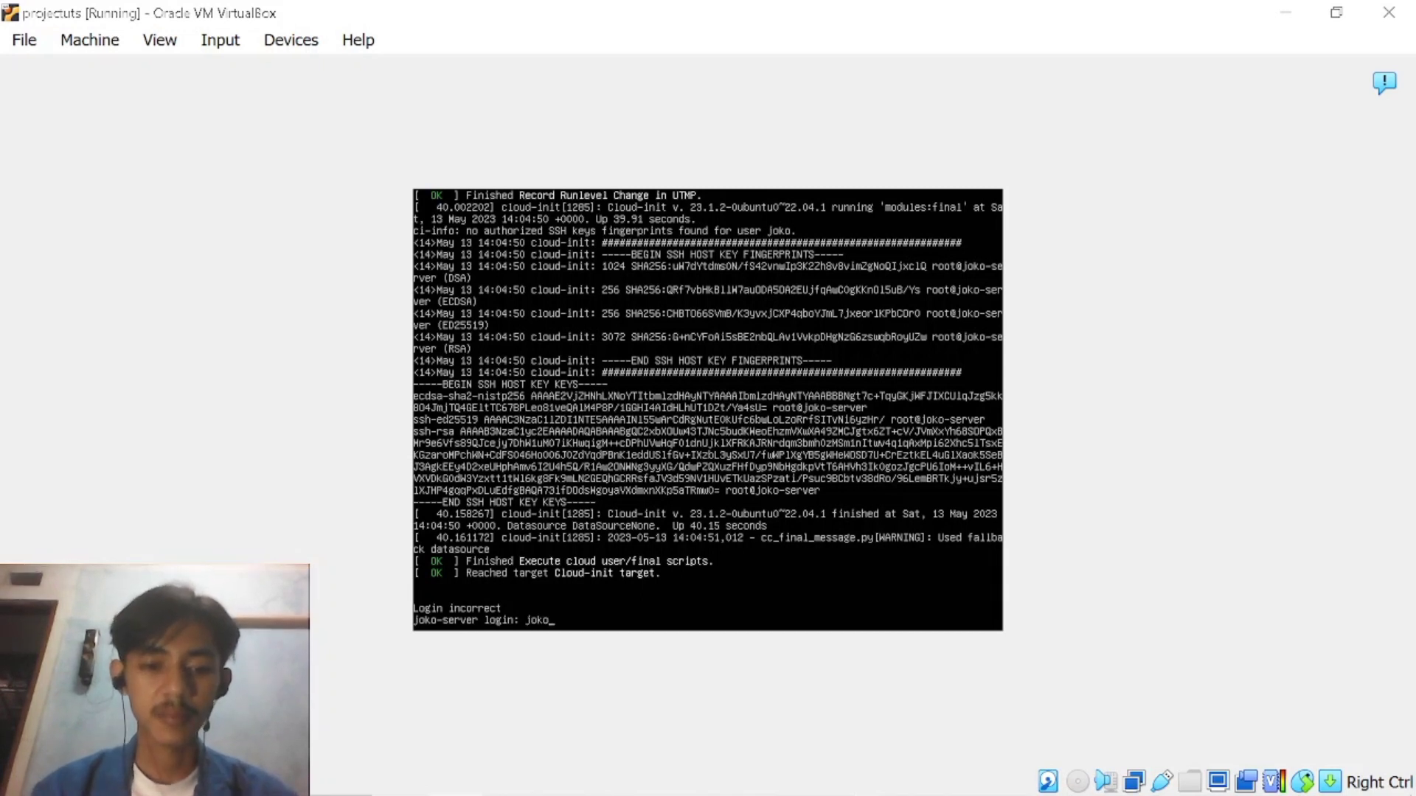
text(o)
key(Return)
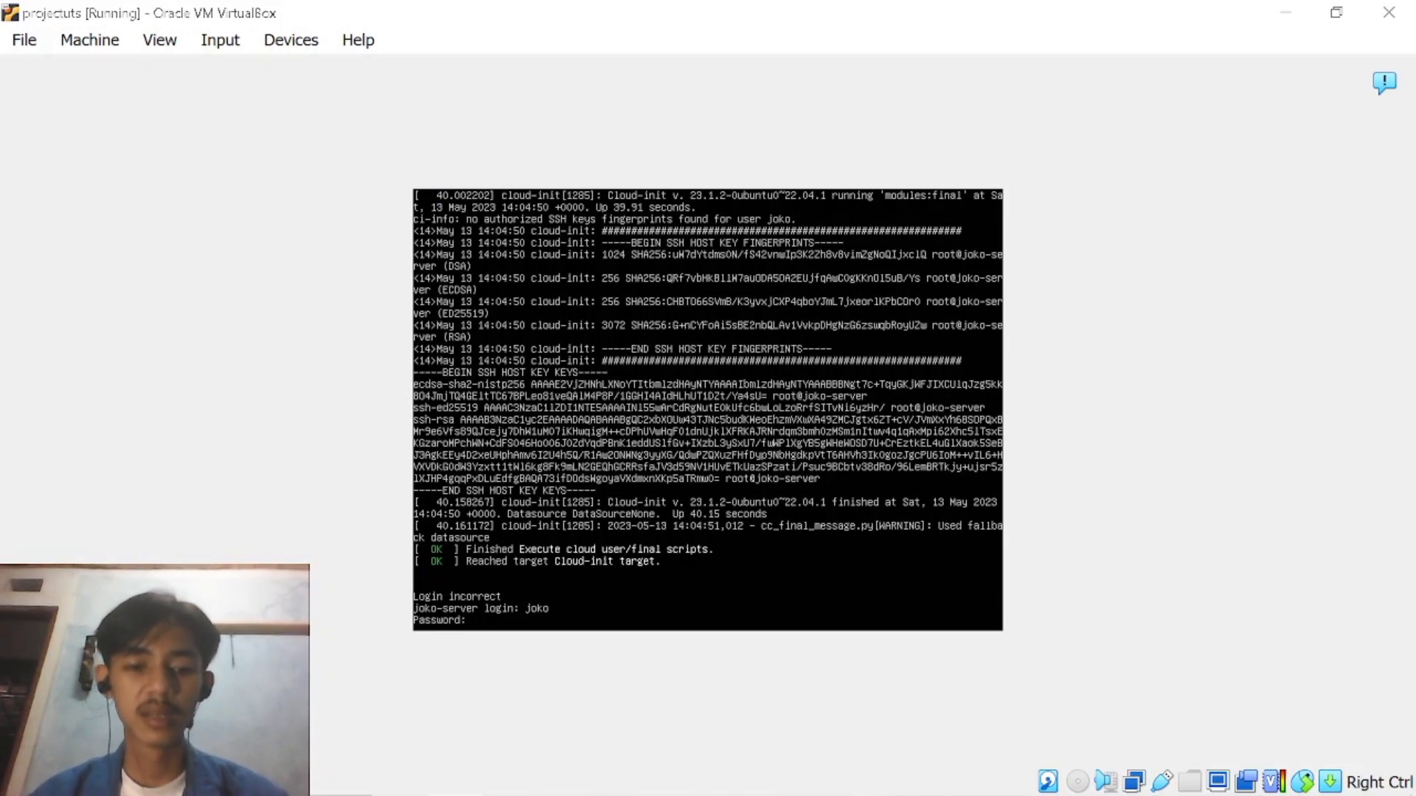
key(Return)
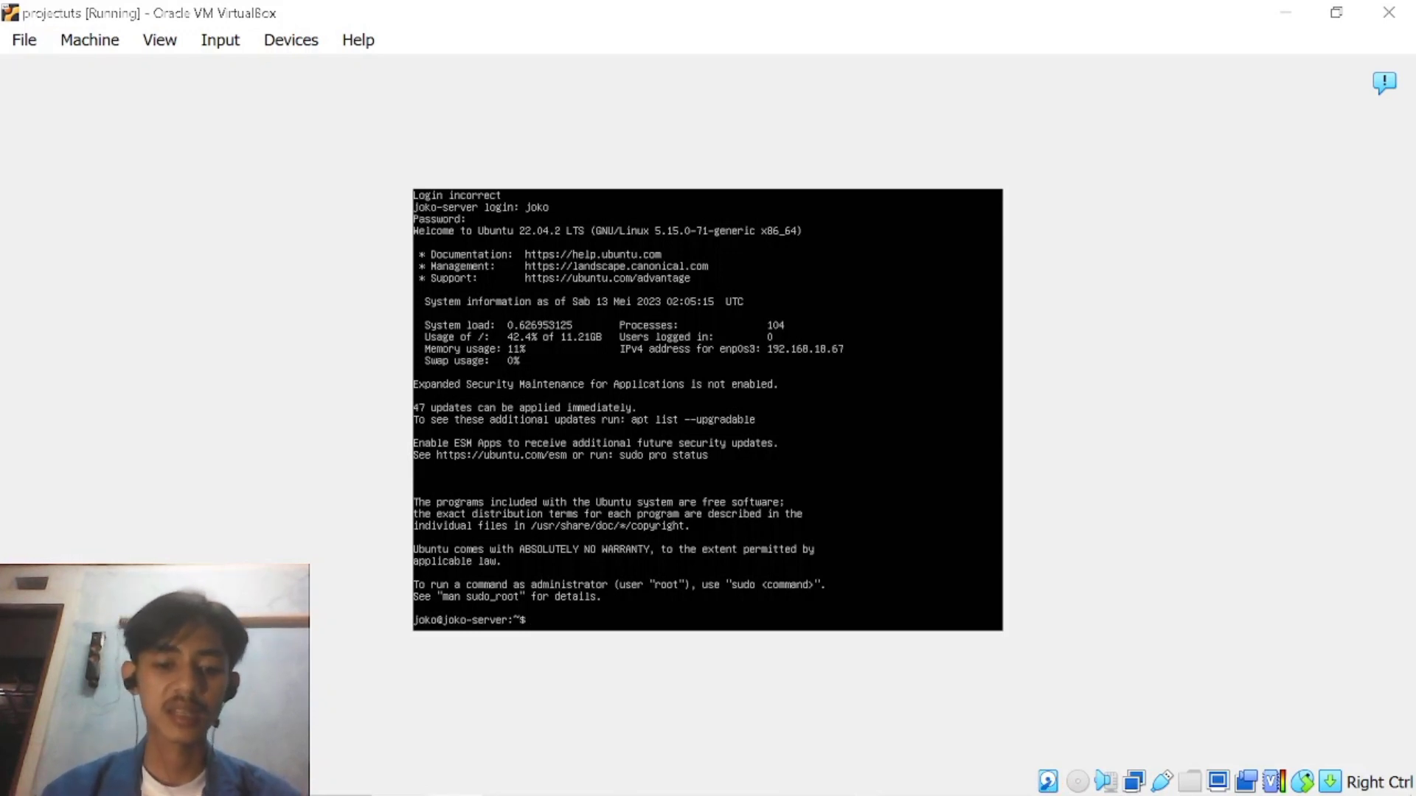
Switch to the root user with sudo su, authenticating with the account password.
text(sudo)
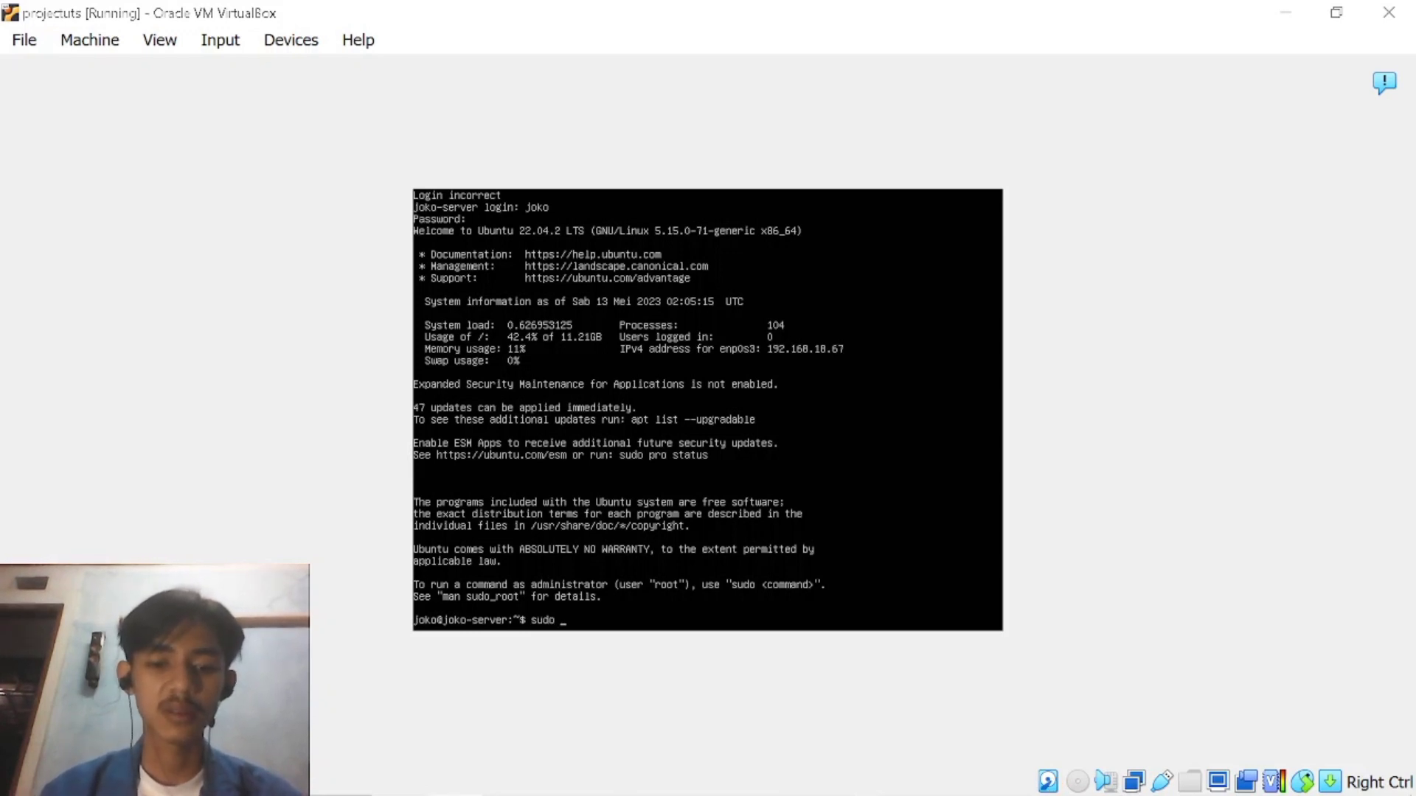
text( su)
key(Return)
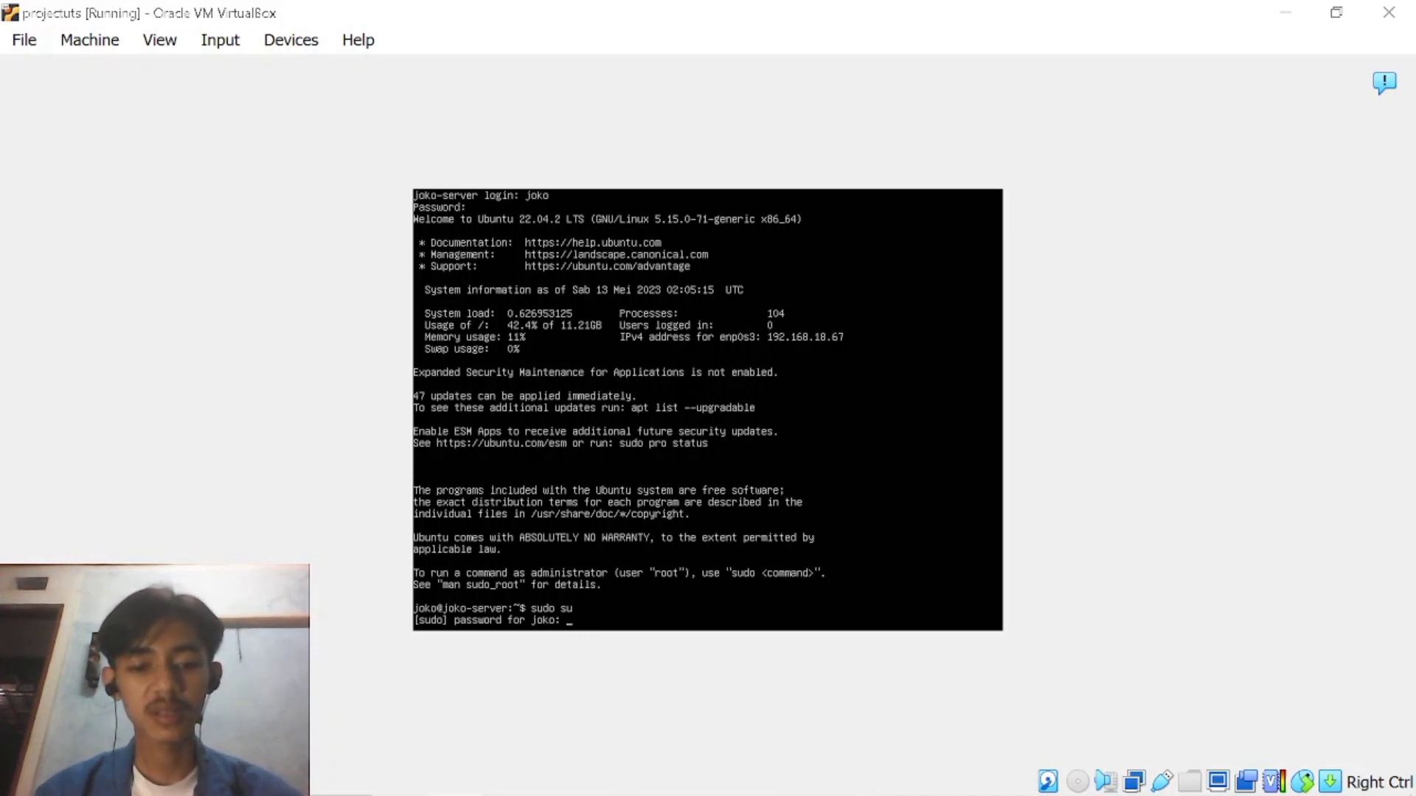
key(Return)
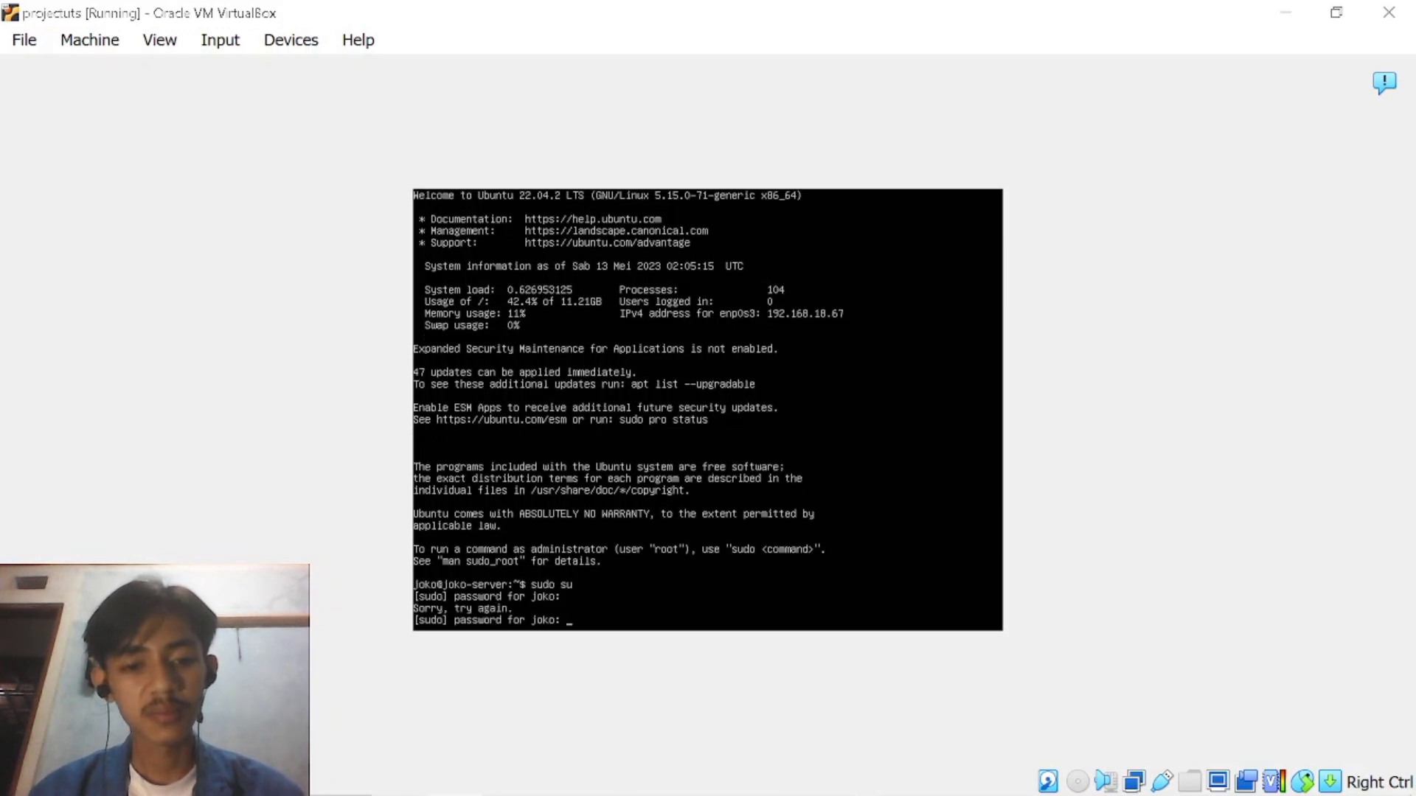
key(Return)
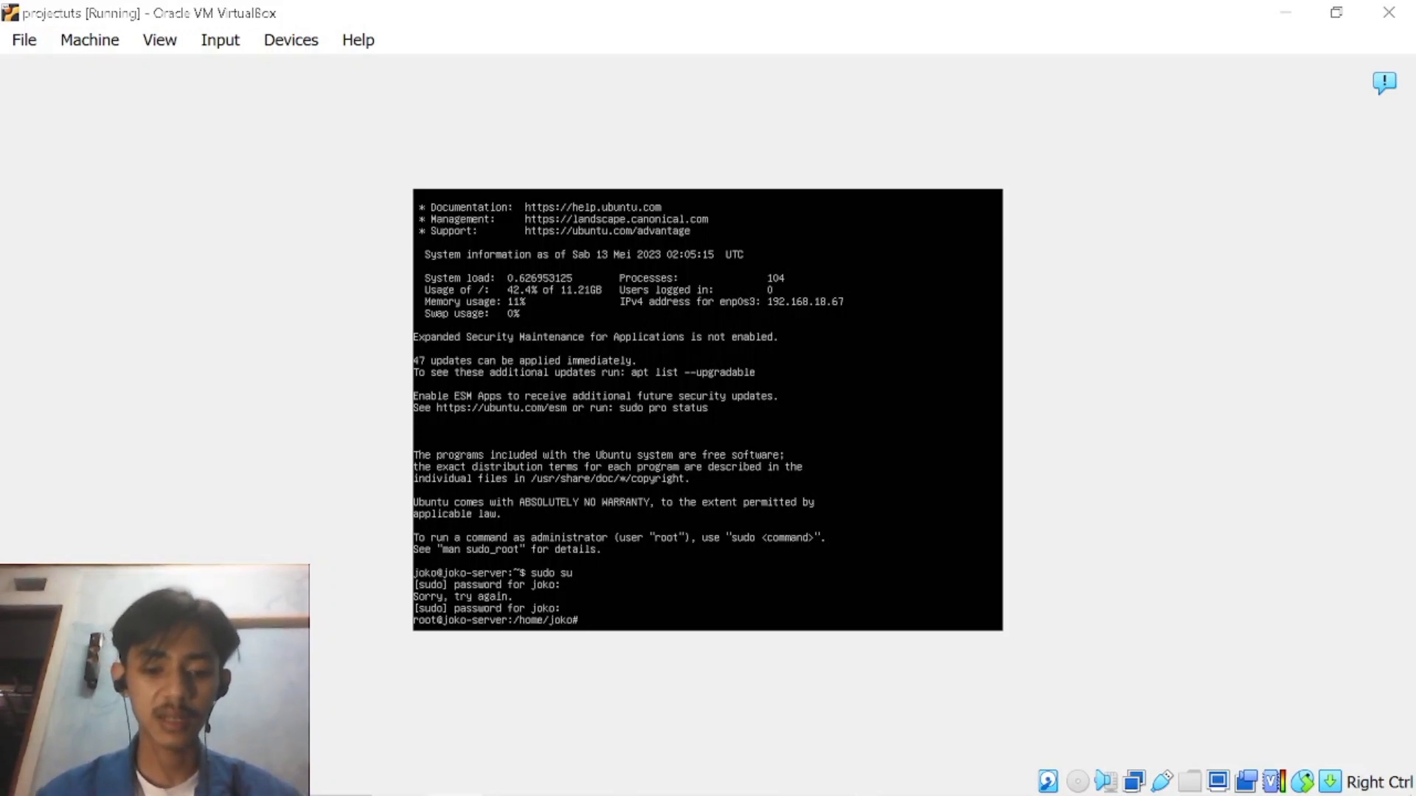
Restart the server from the root shell with the reboot command.
text(reboot)
key(Return)
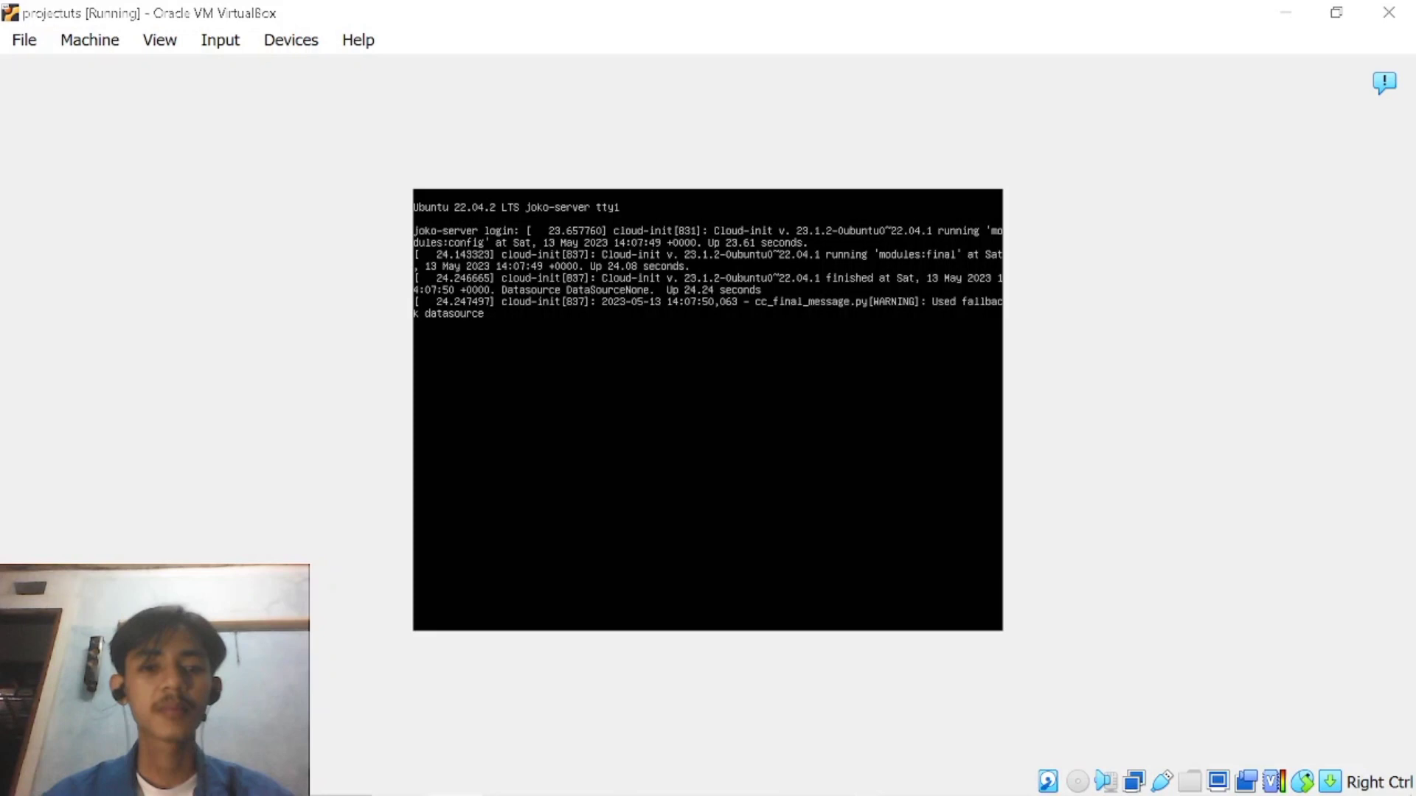
Bring up a clean login prompt after the reboot and log back in with the account's username and password.
key(Return)
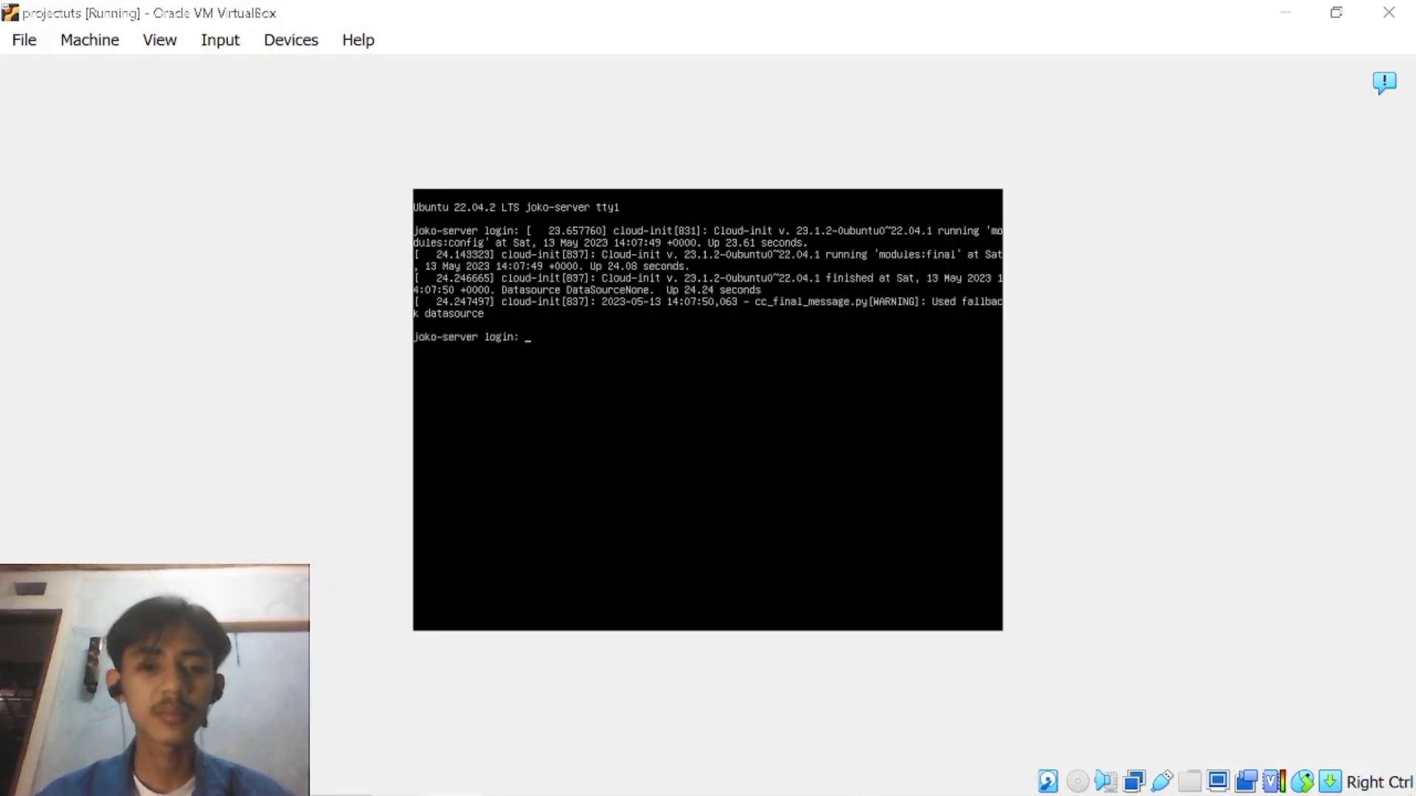
text(joko)
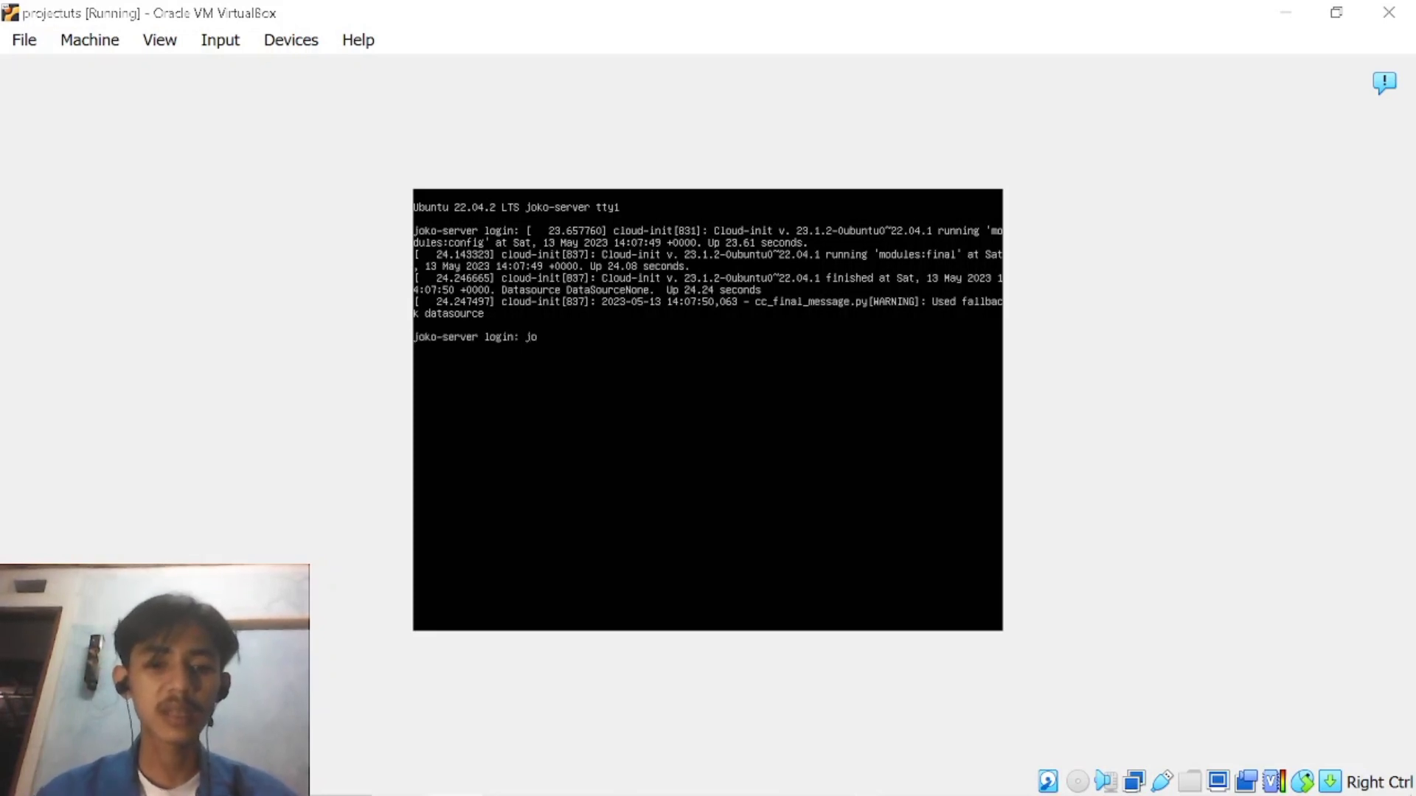
key(Return)
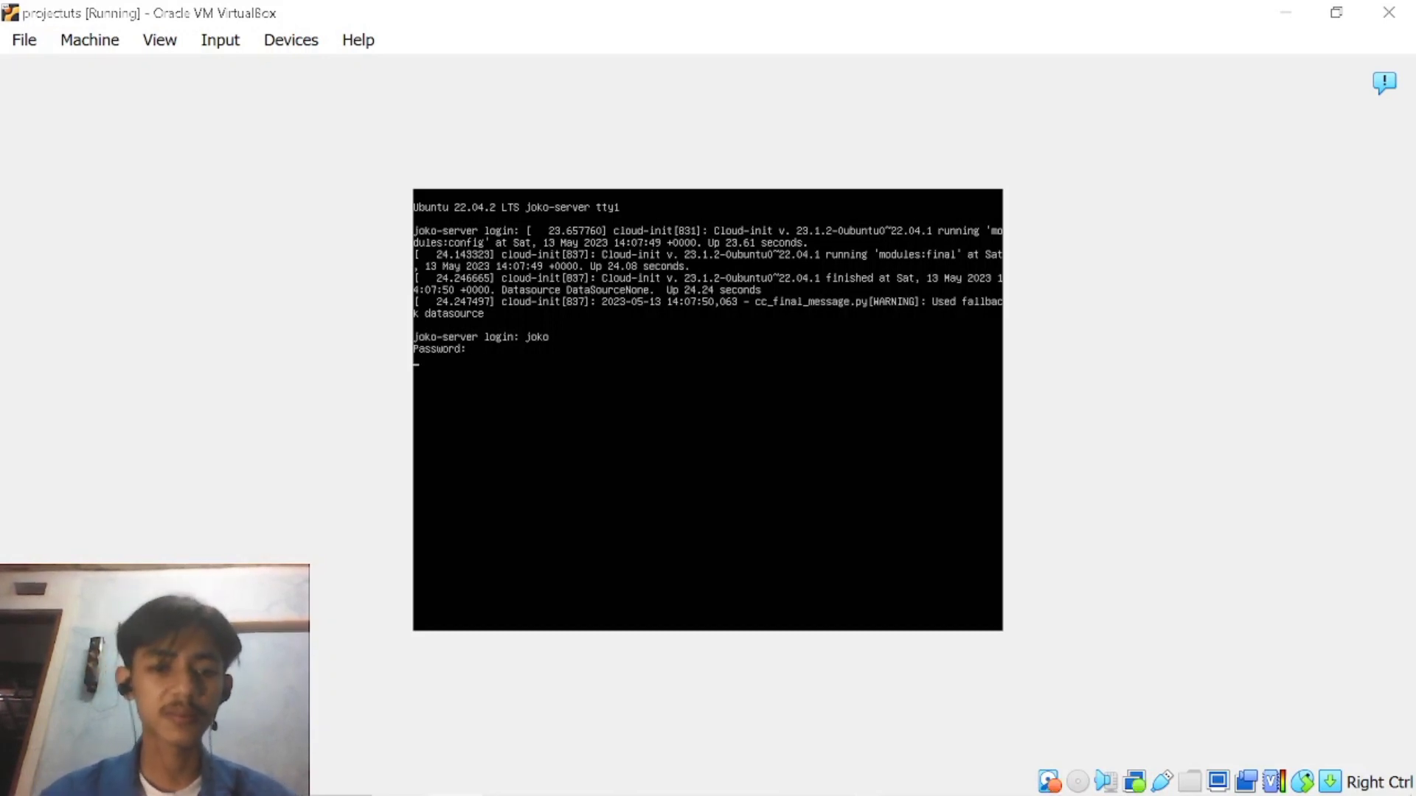
Finish the server console login and switch to PuTTY, keeping only one PuTTY configuration window open.
key(Return)
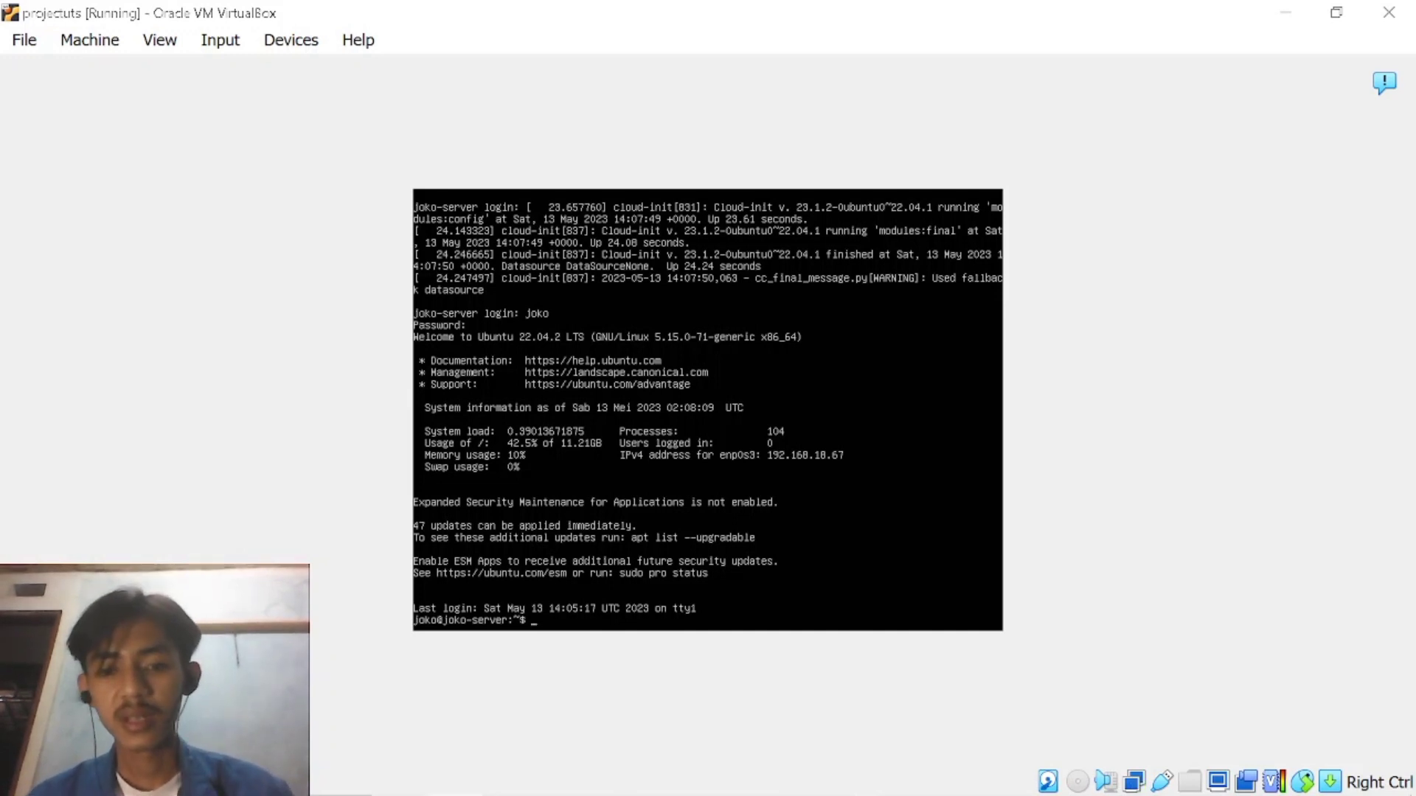
mouse_move(718, 795)
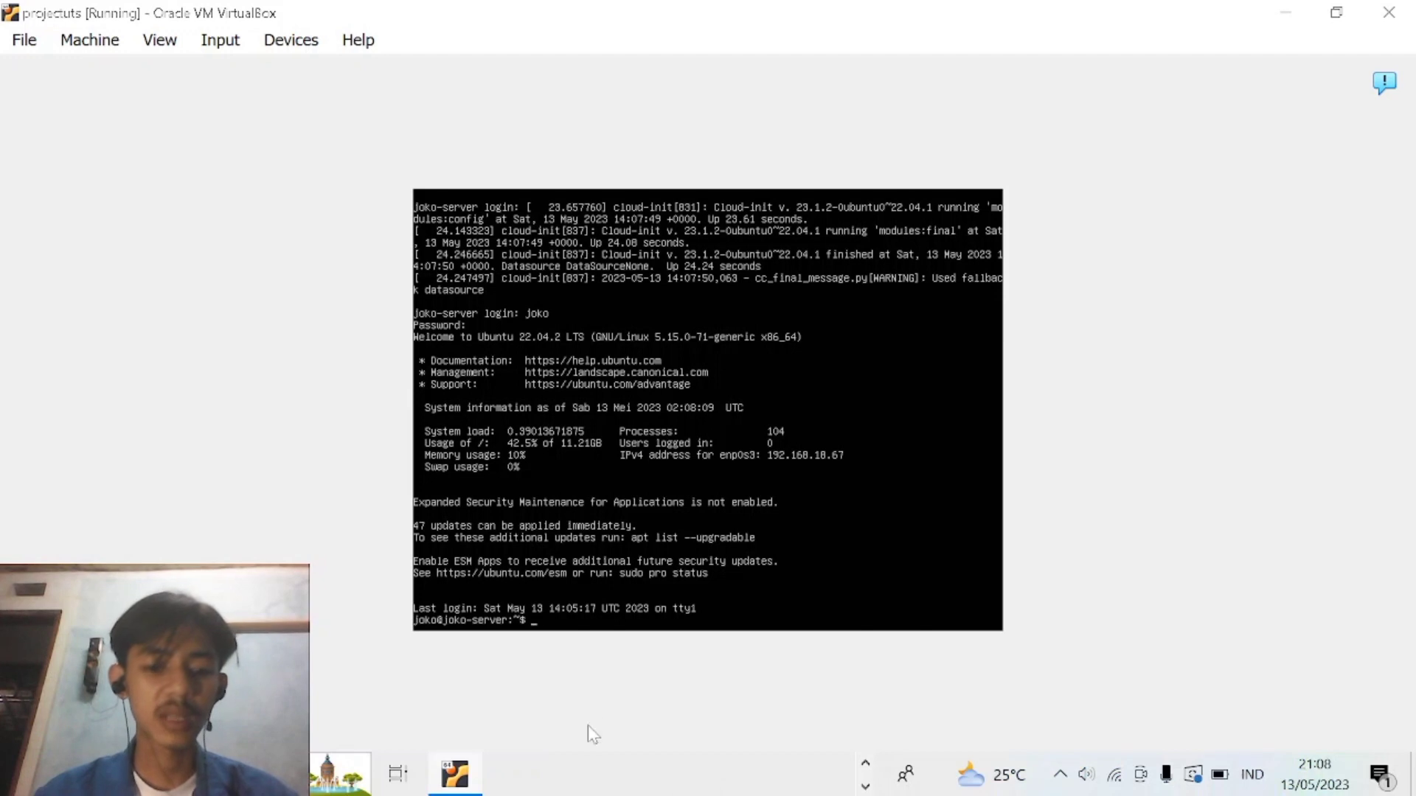
click(177, 774)
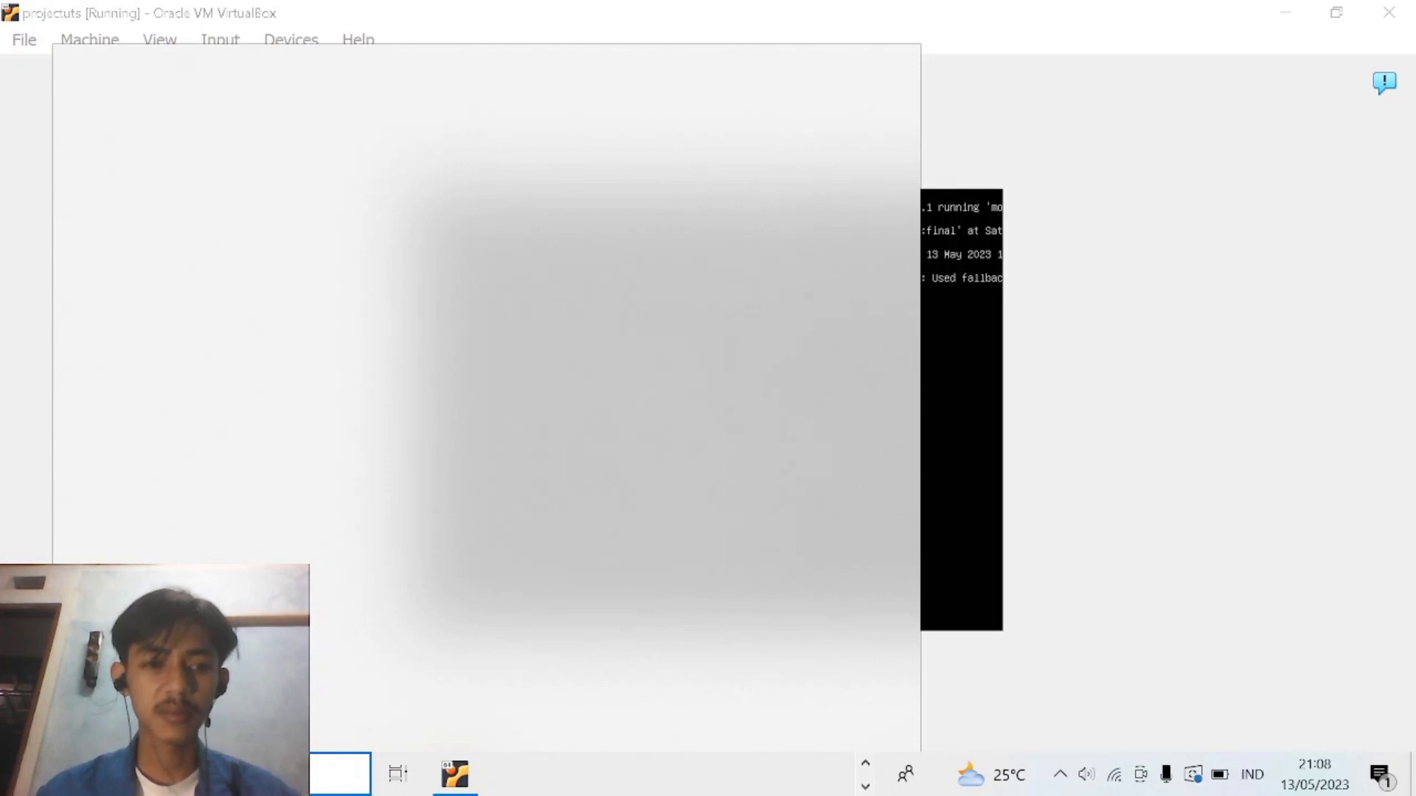
text(putty)
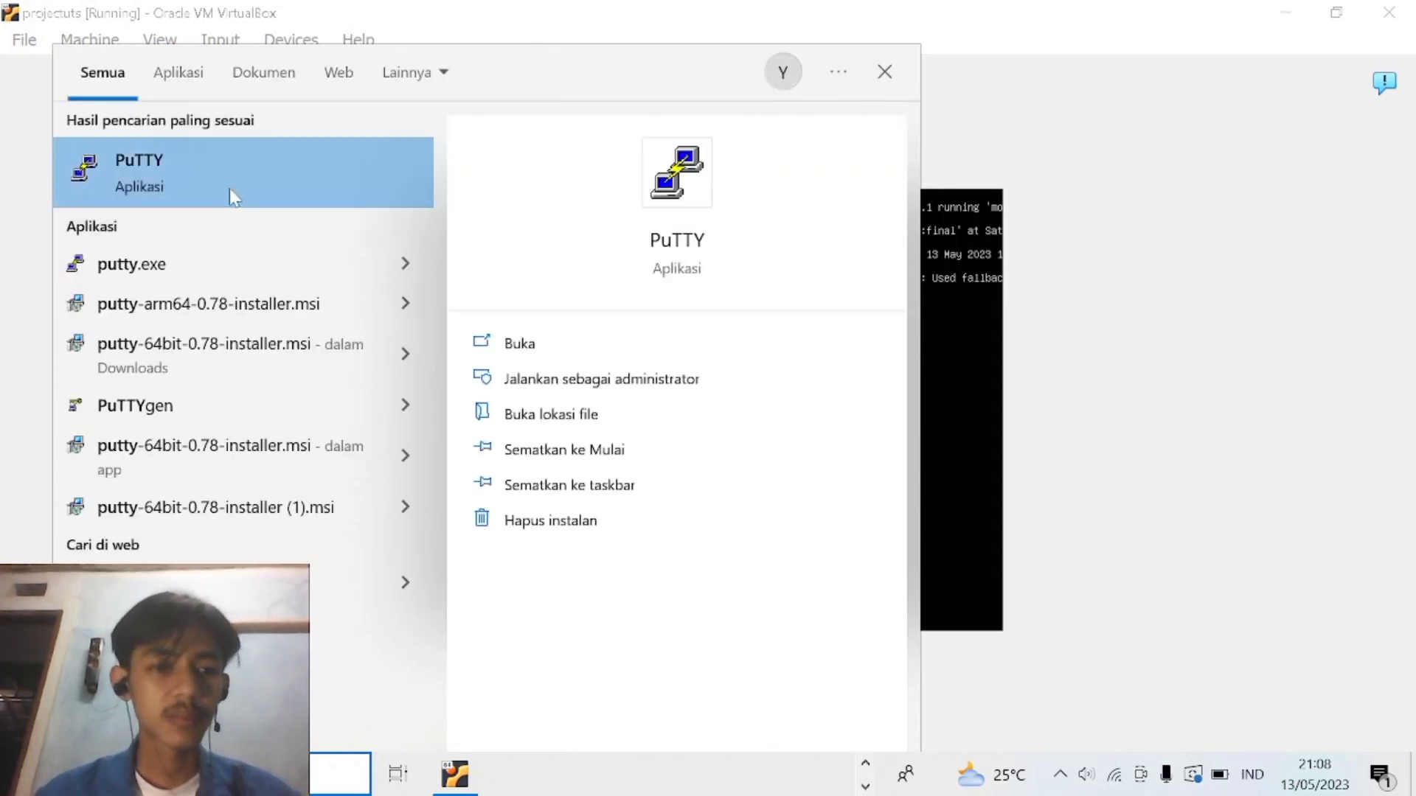
click(231, 189)
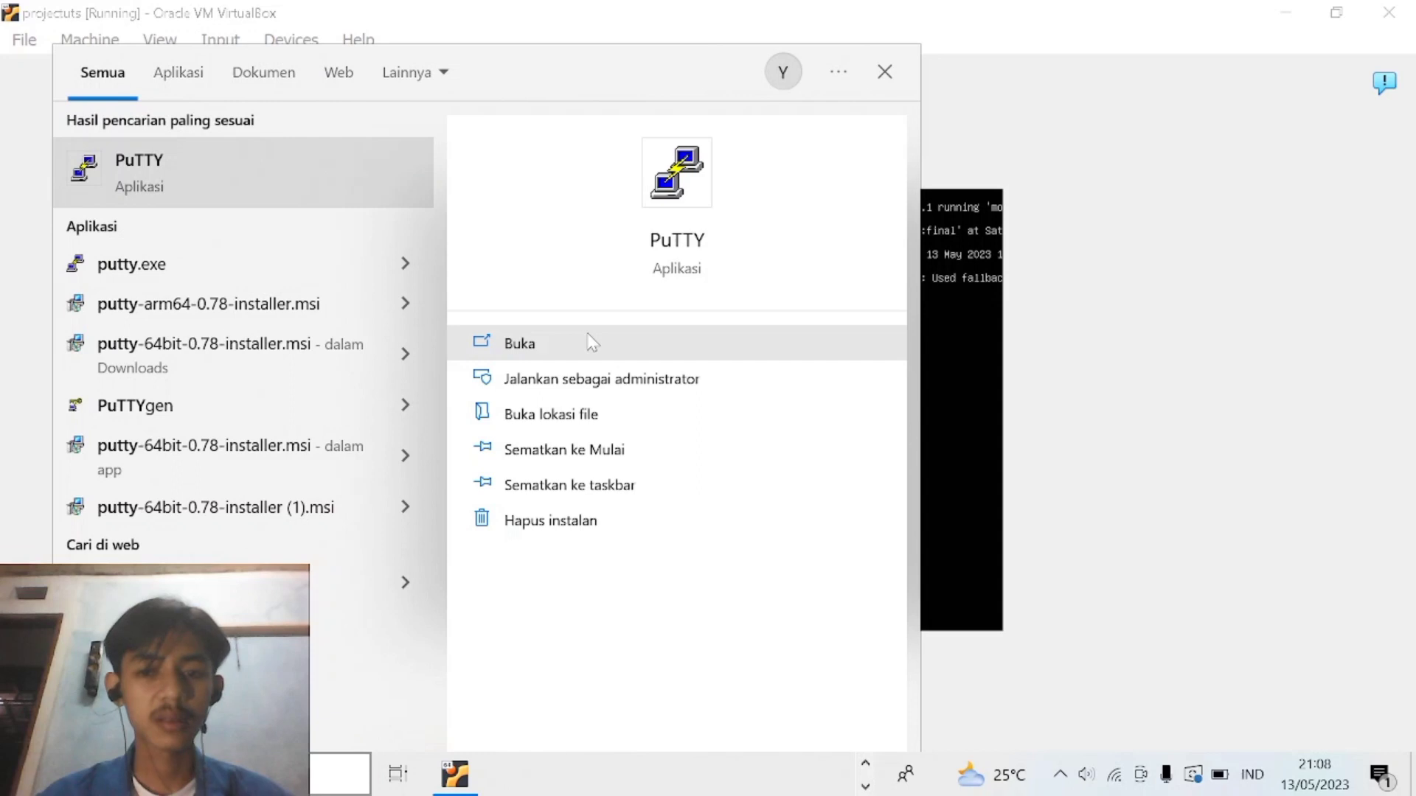
click(649, 343)
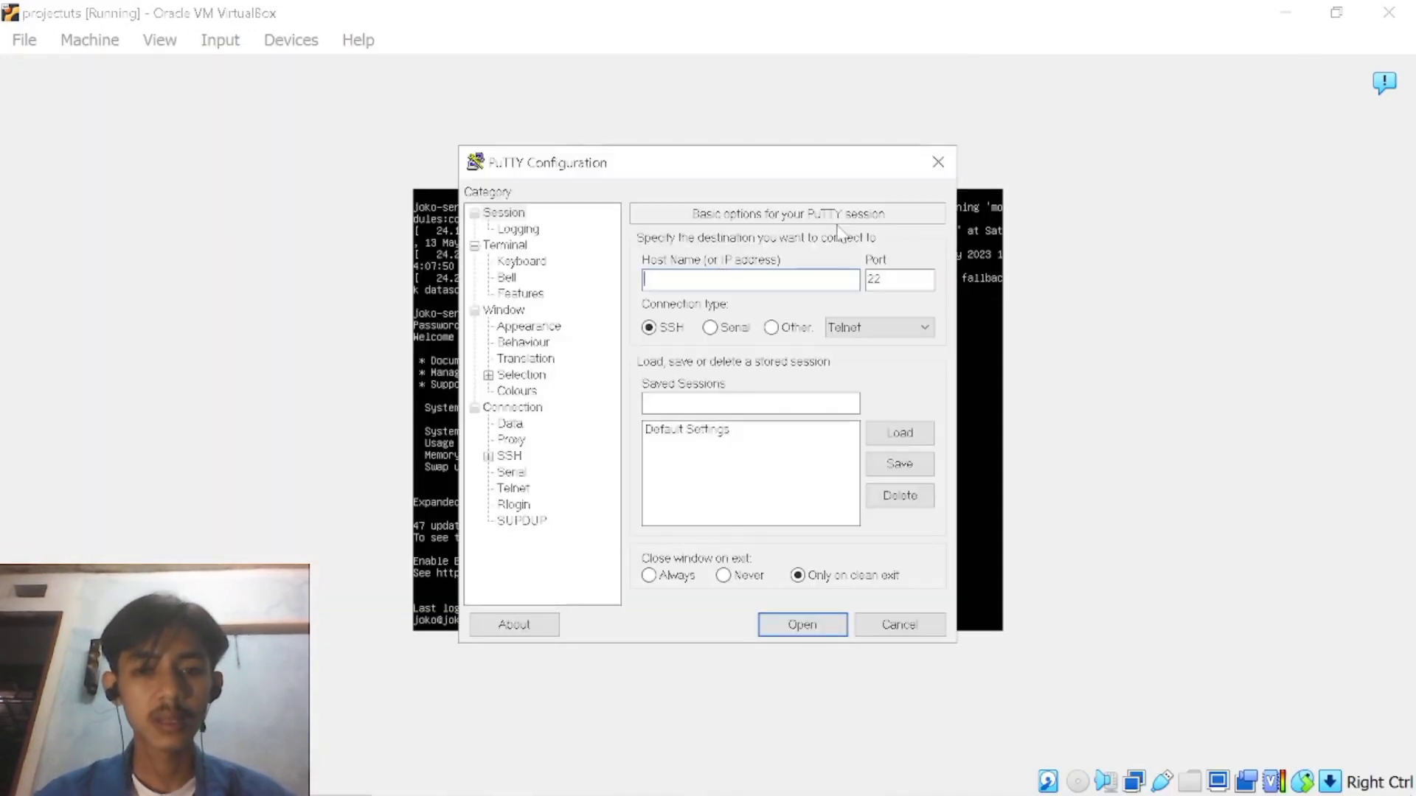
drag(750, 168, 539, 344)
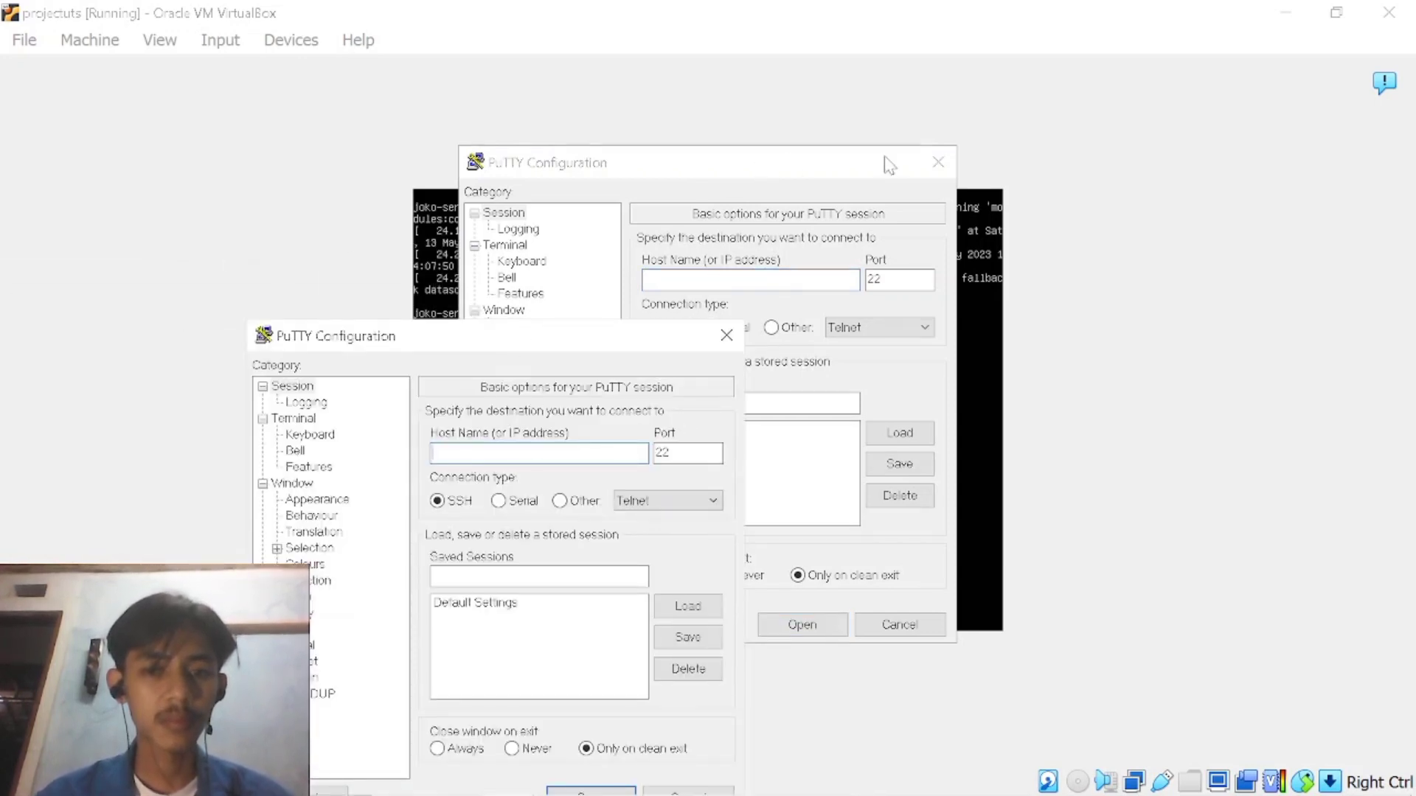
click(936, 166)
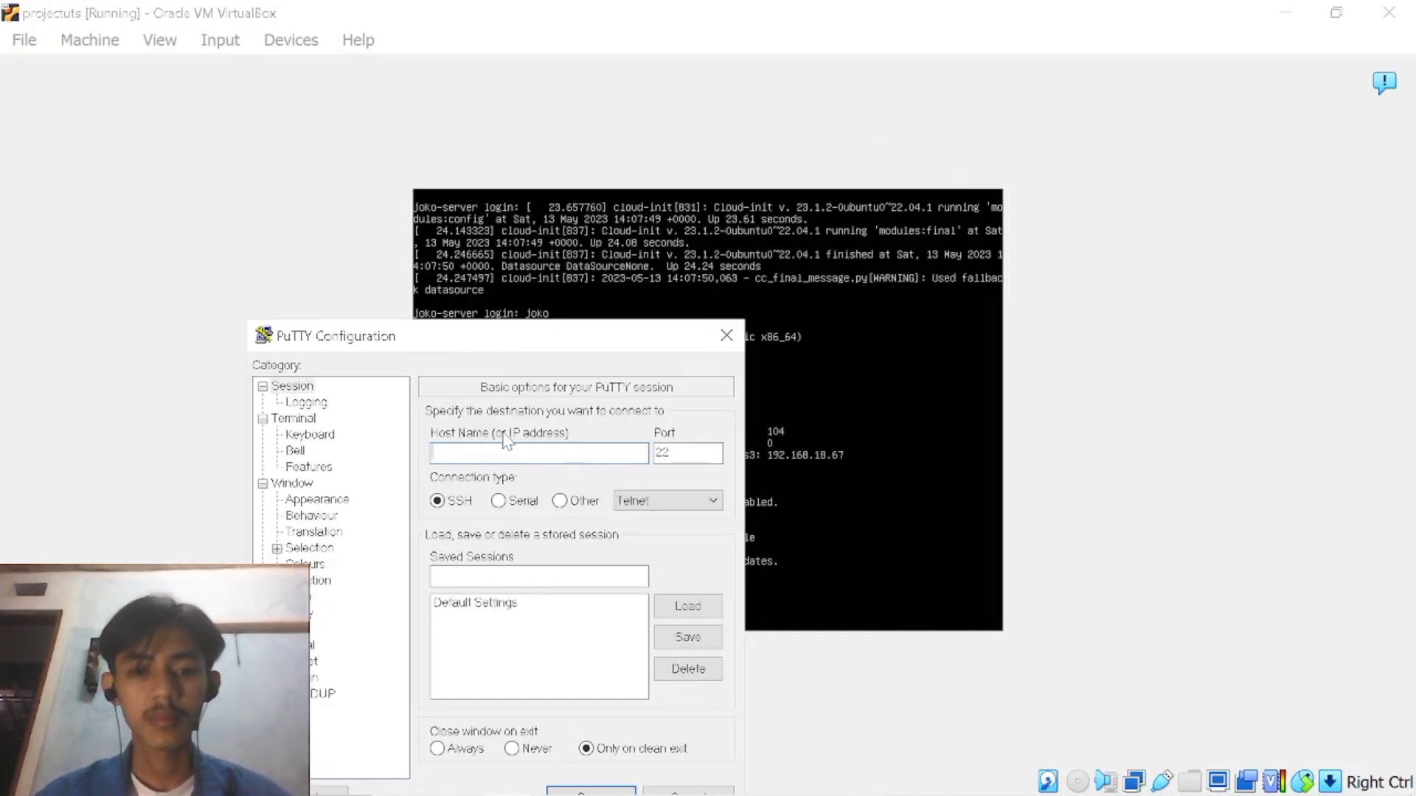
Open an SSH connection to 192.168.18.67 on port 22 and accept the server's host key.
text(192)
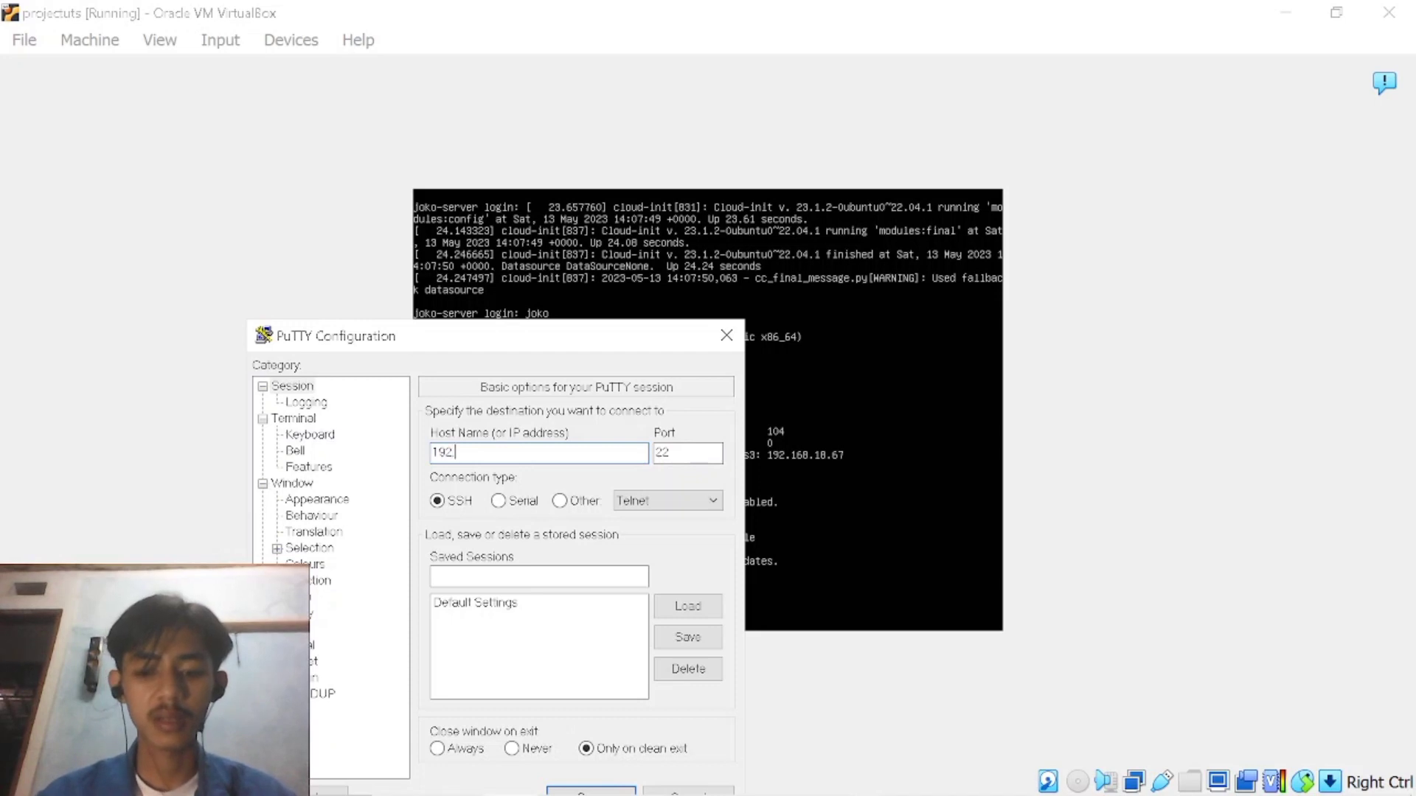
text(.168.1)
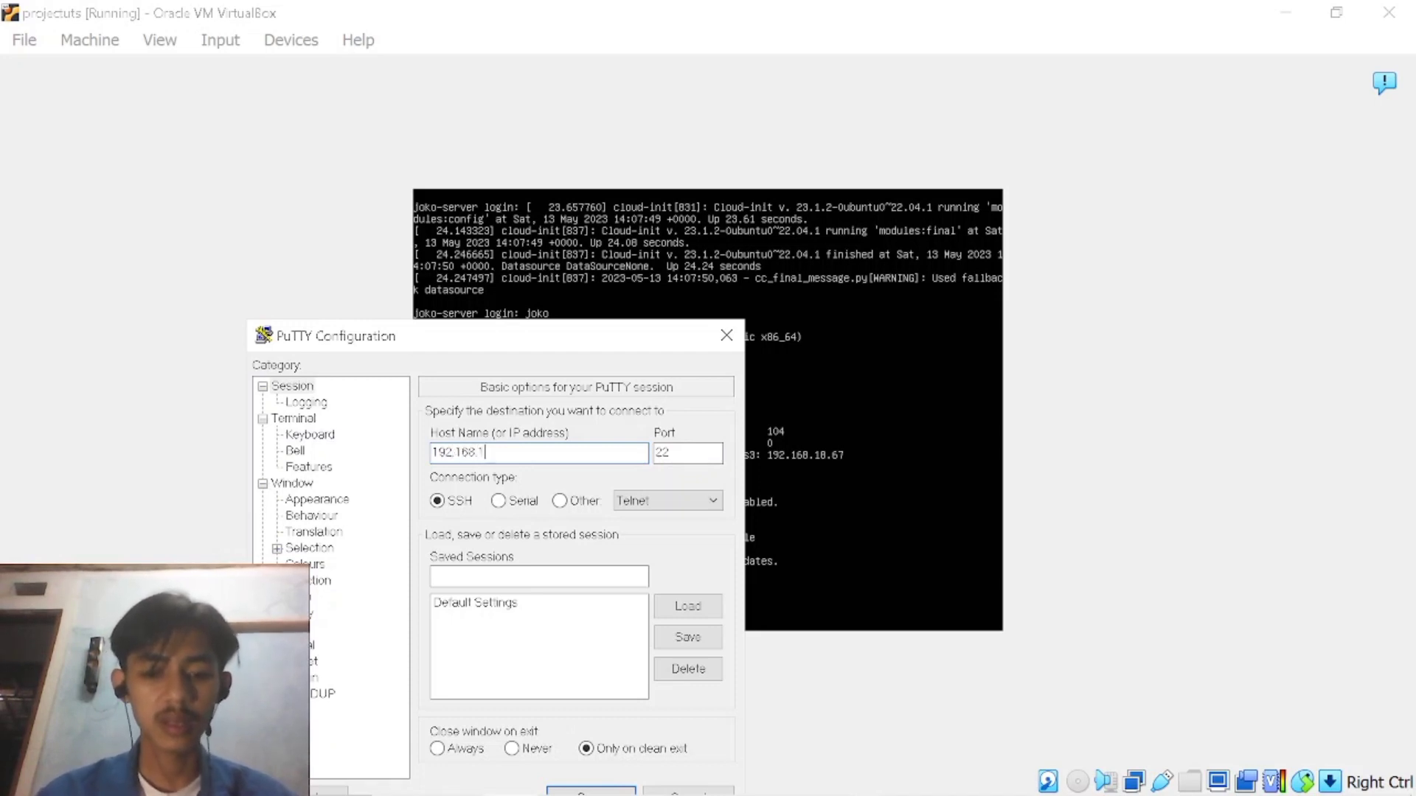
text(8.67)
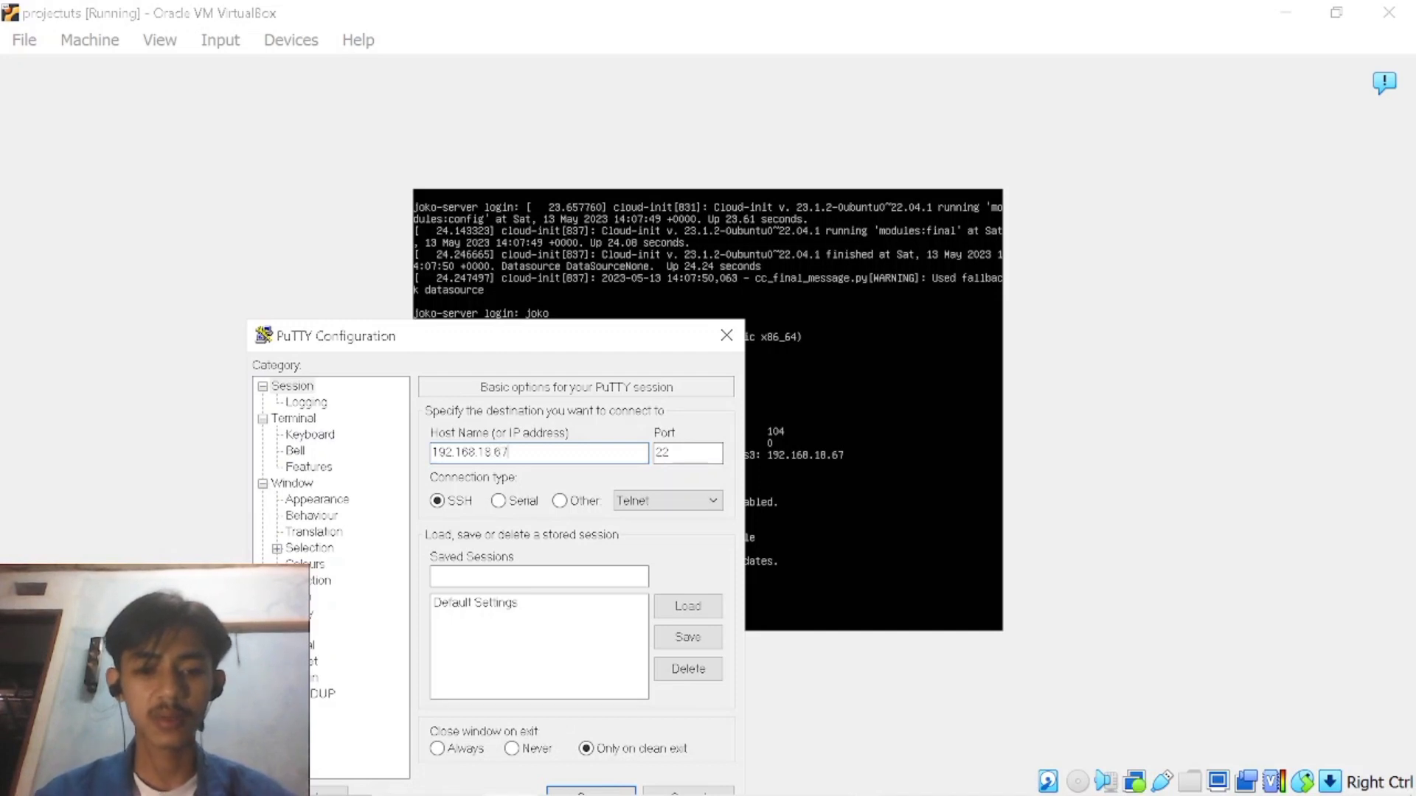
drag(411, 347, 229, 133)
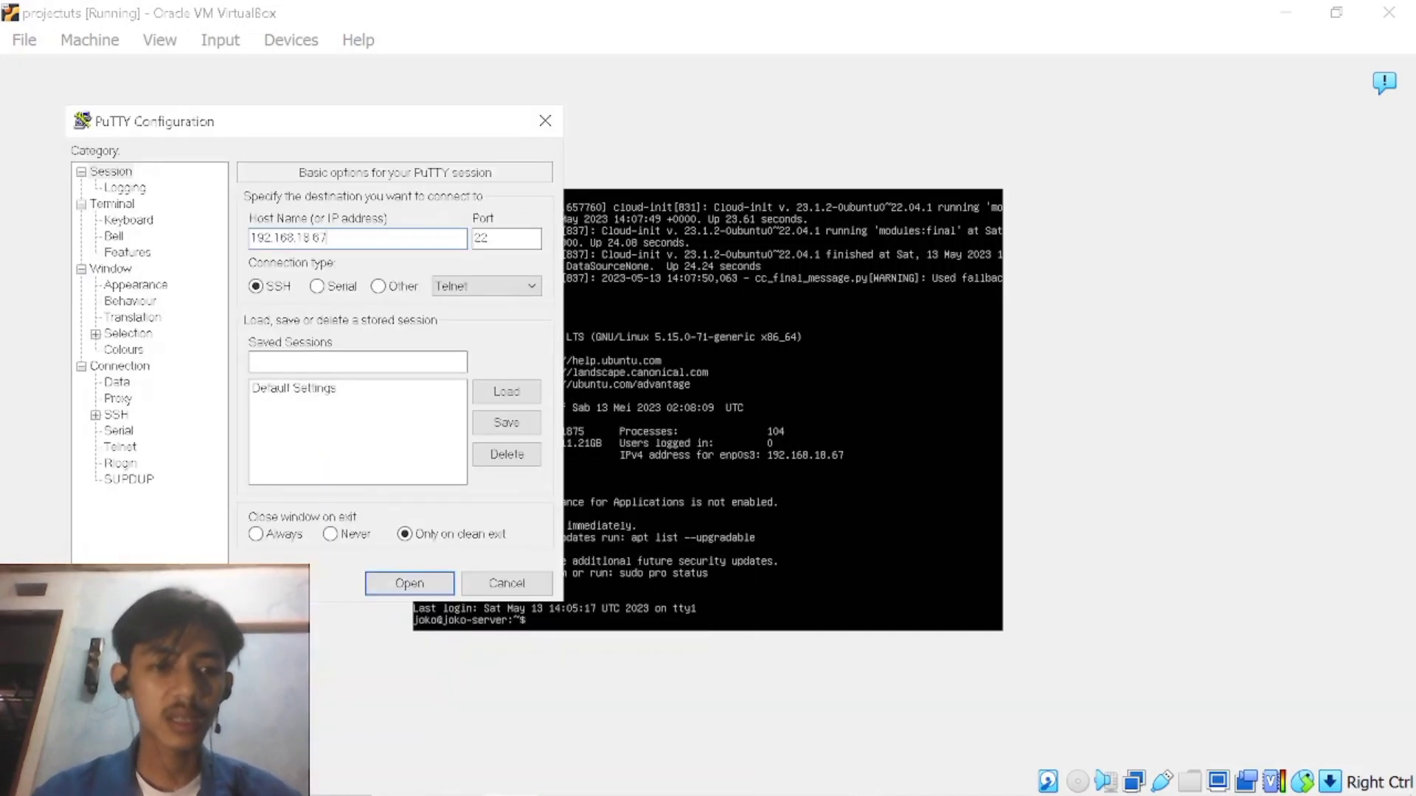
click(437, 581)
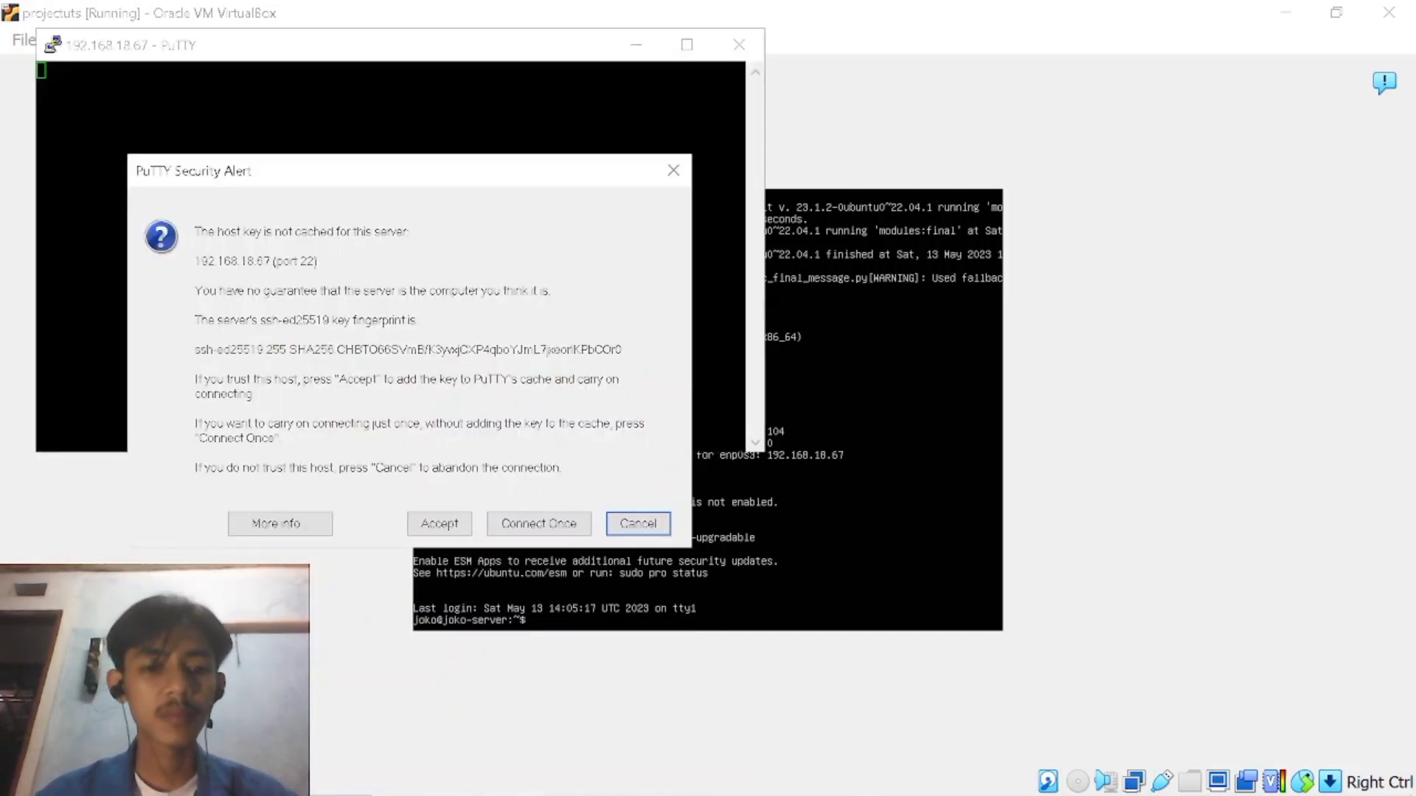
click(458, 533)
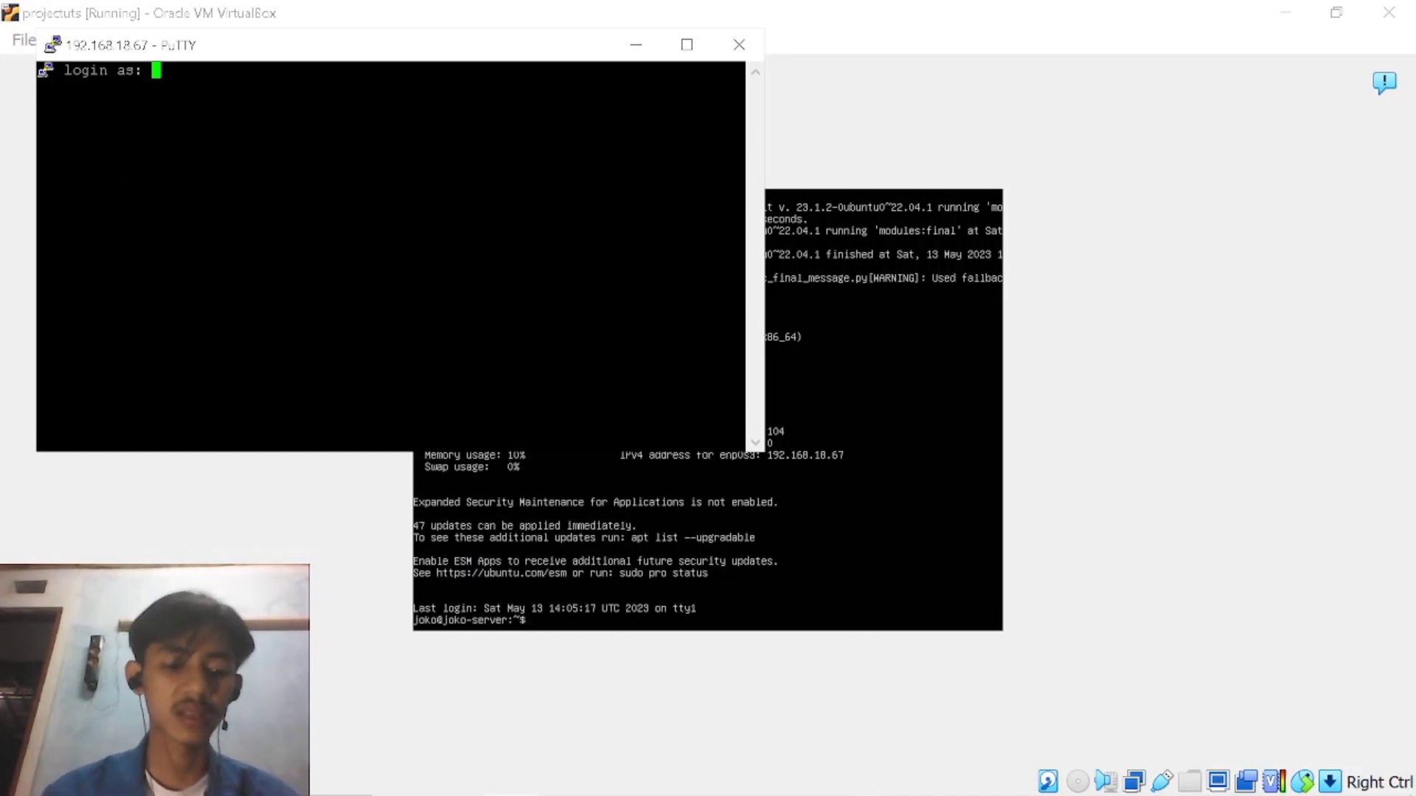
Log in to the SSH session with the account's username and password.
text(joko)
key(Return)
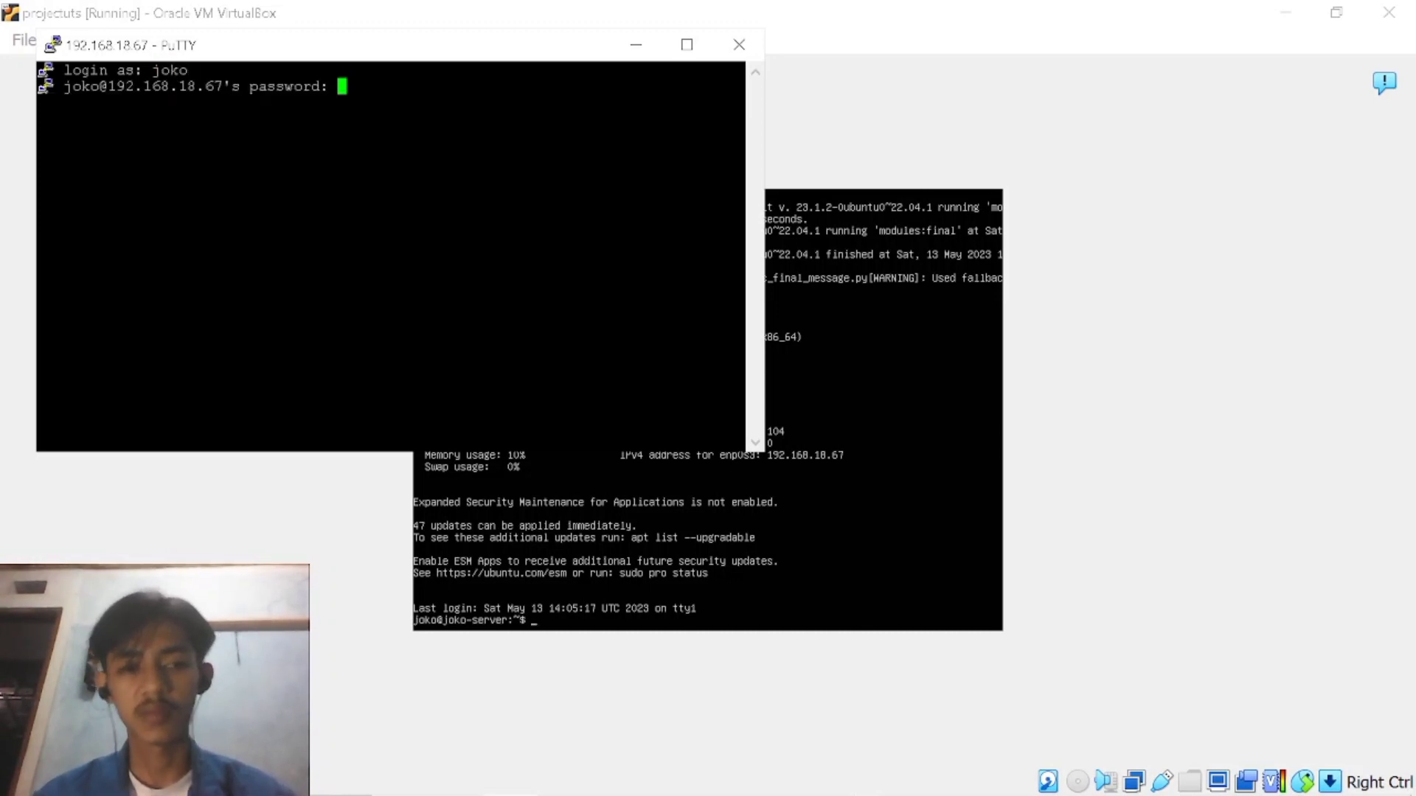
key(Return)
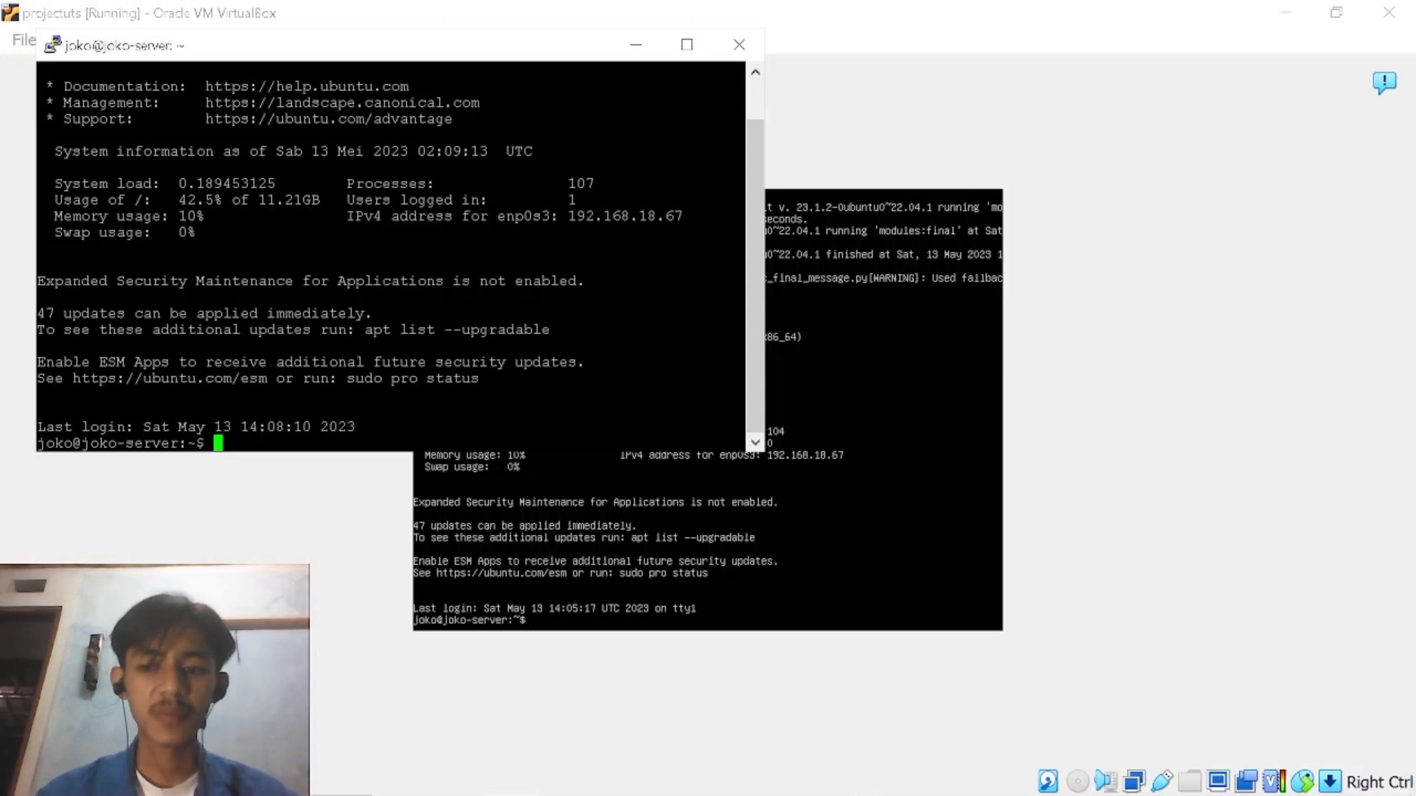
Try to run sudo apt install update in the SSH session, authenticating with the account password.
text(sudo apt install update)
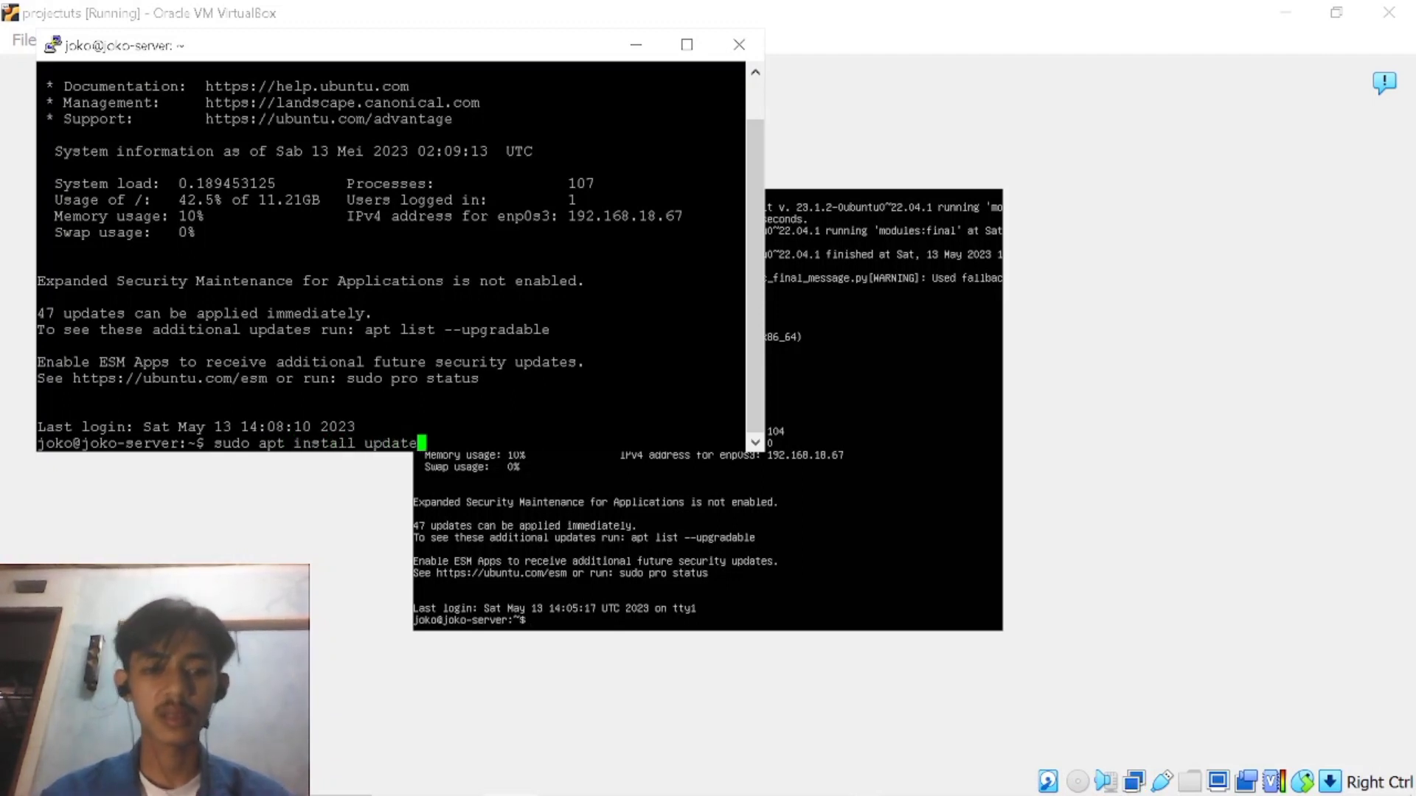
key(Return)
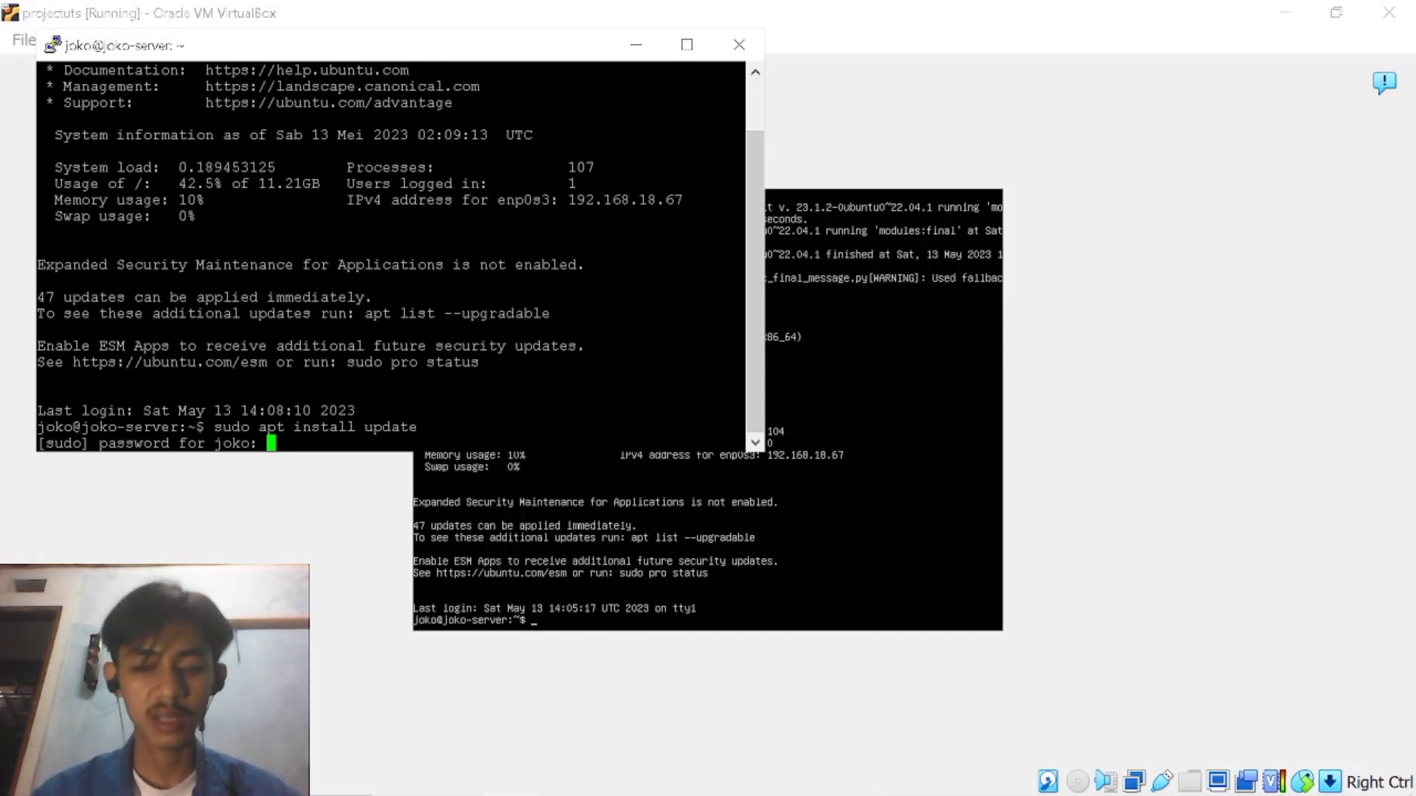
key(Return)
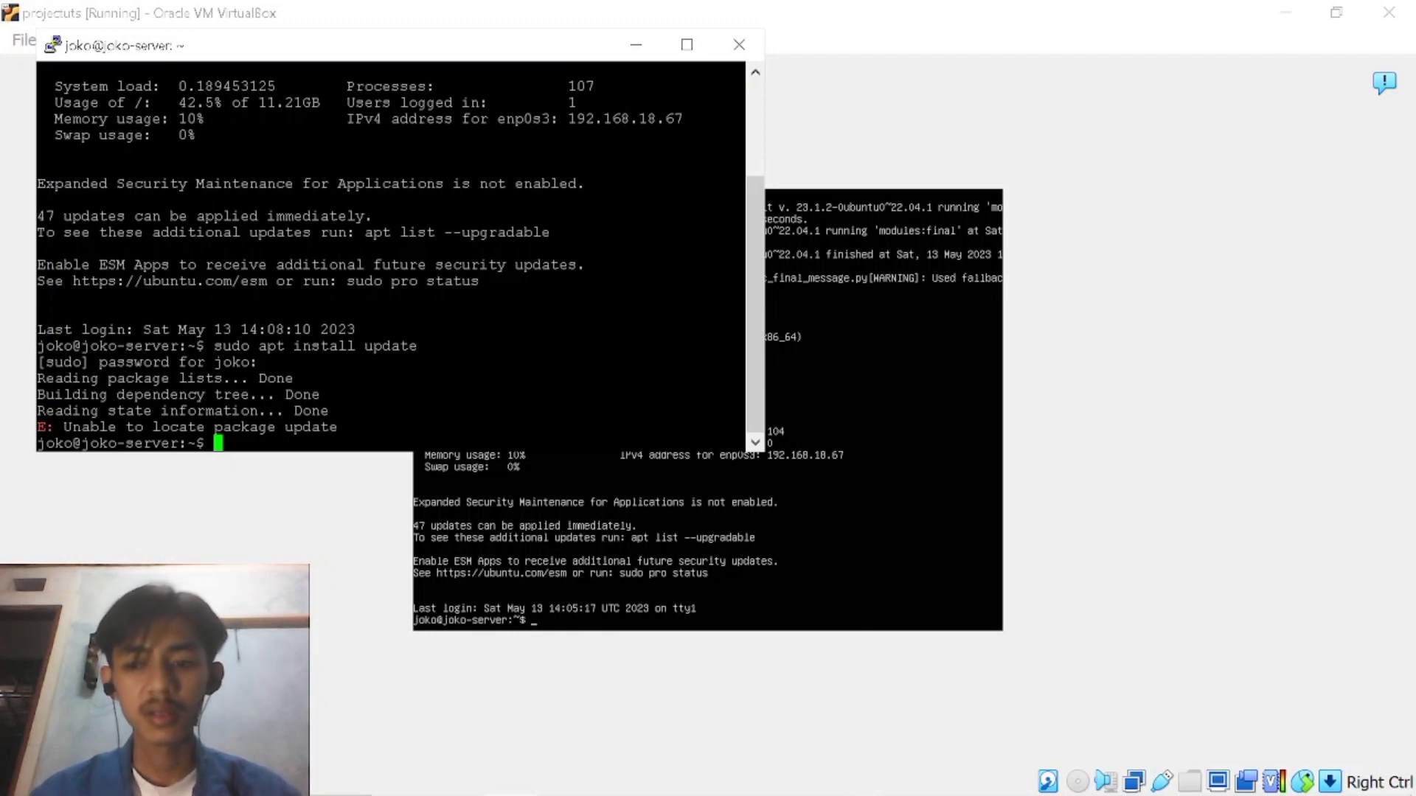
Install the Apache web server with sudo apt install apache2 -y.
text(su)
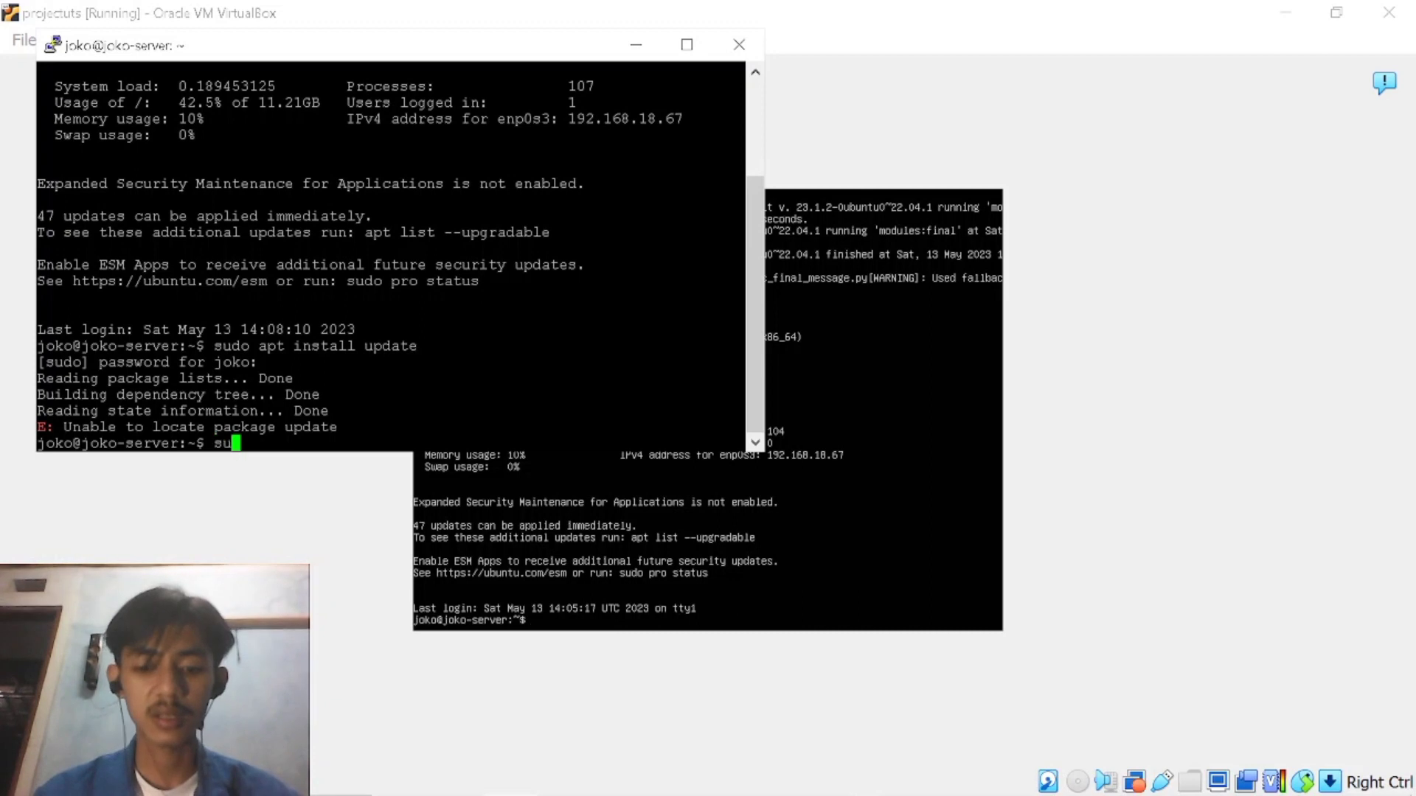
text(do apt )
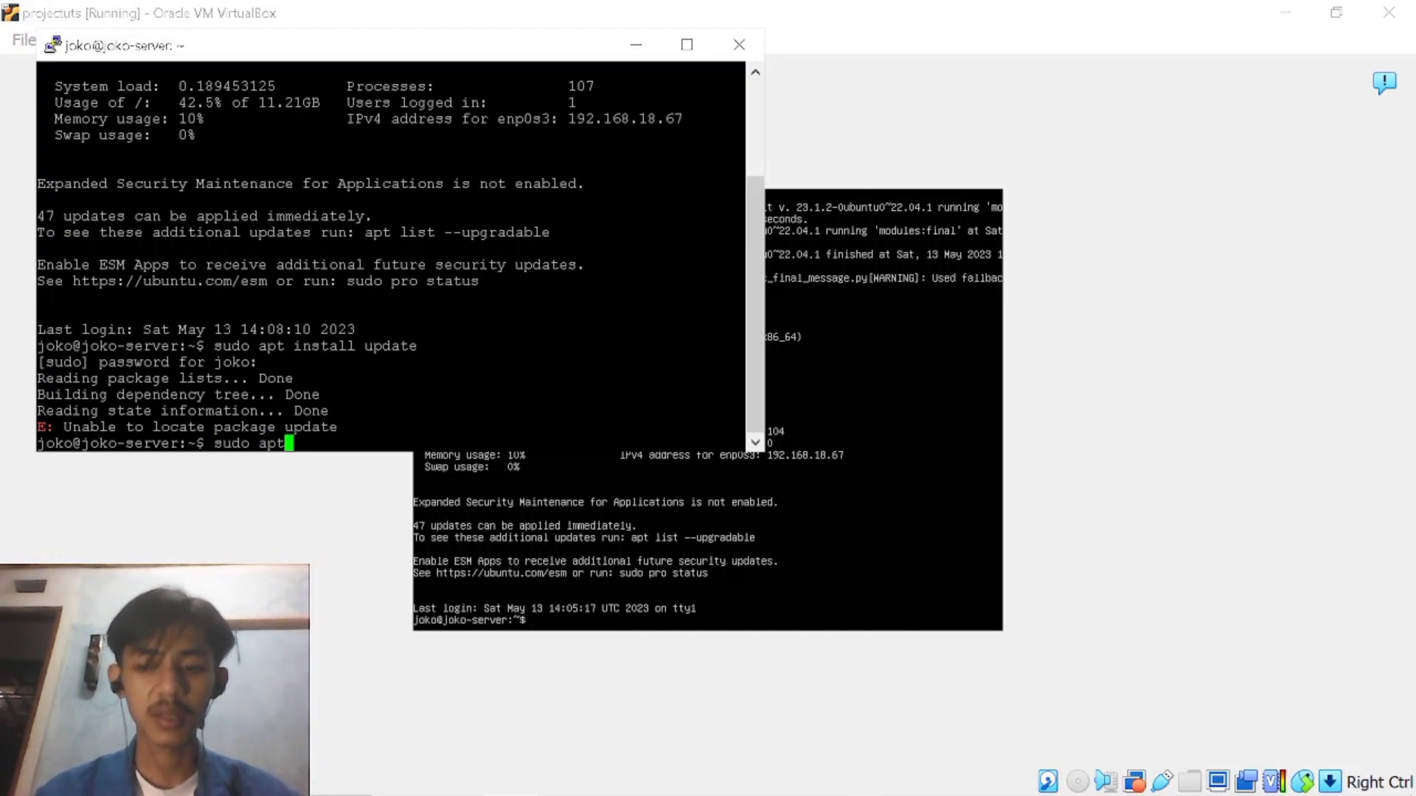
text(instak)
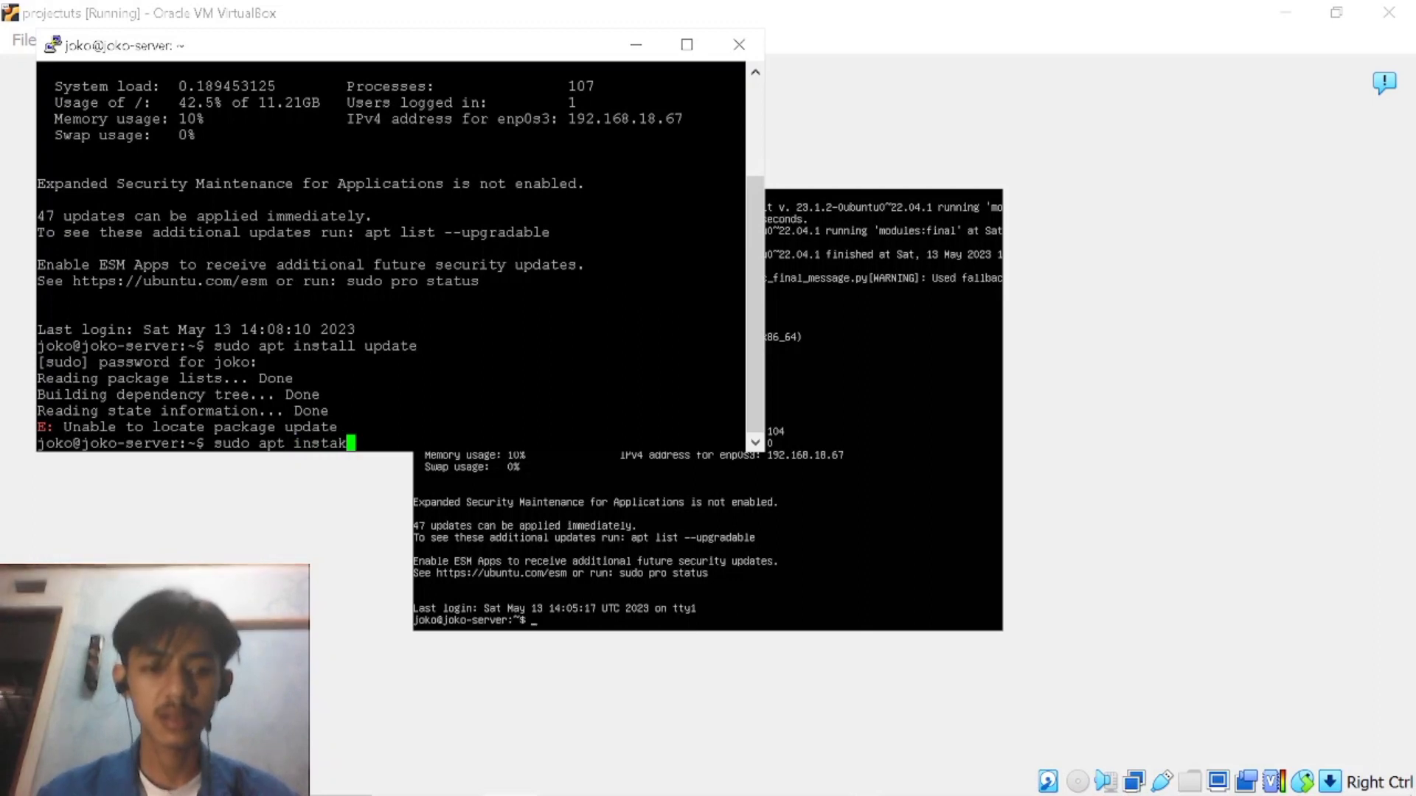
key(BackSpace)
text(ll apach)
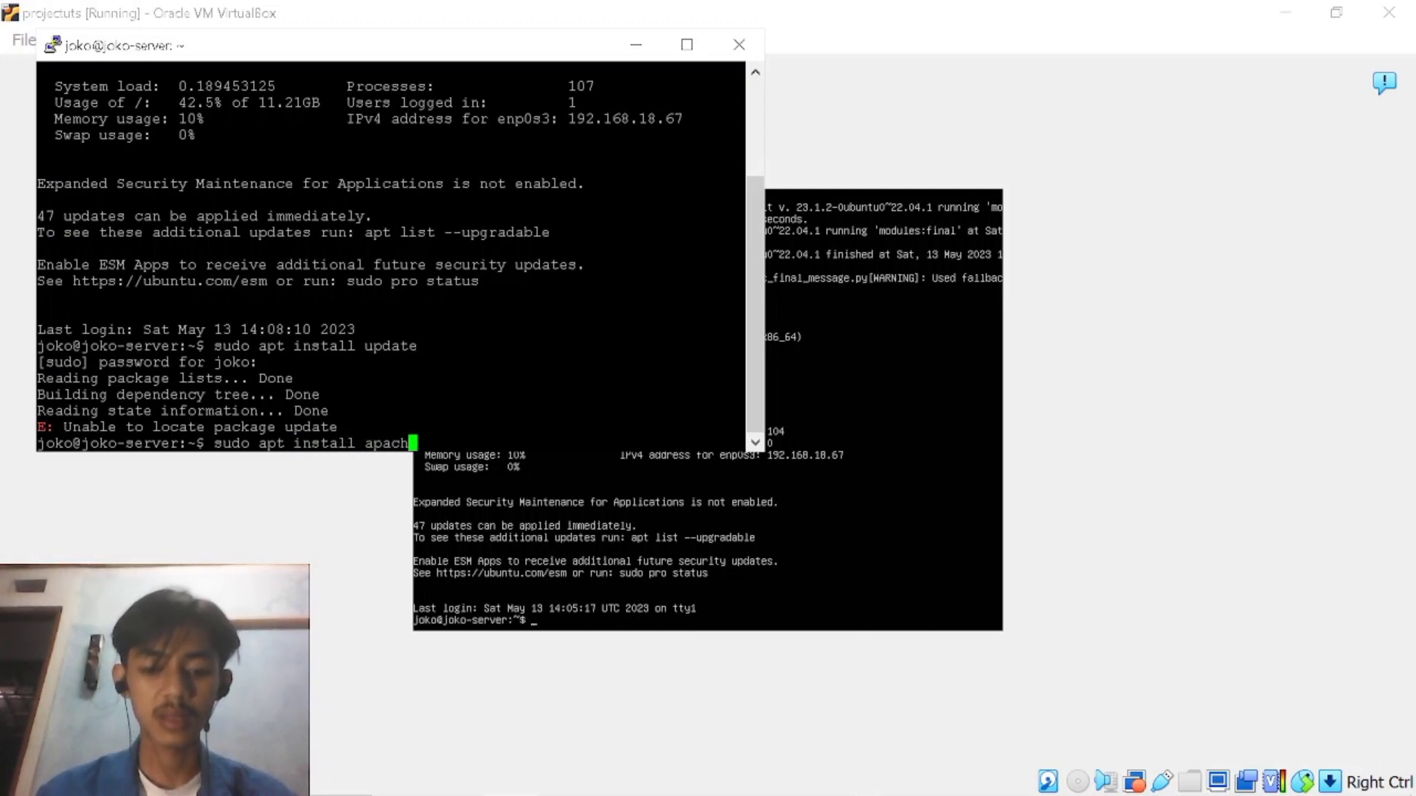
text(e2)
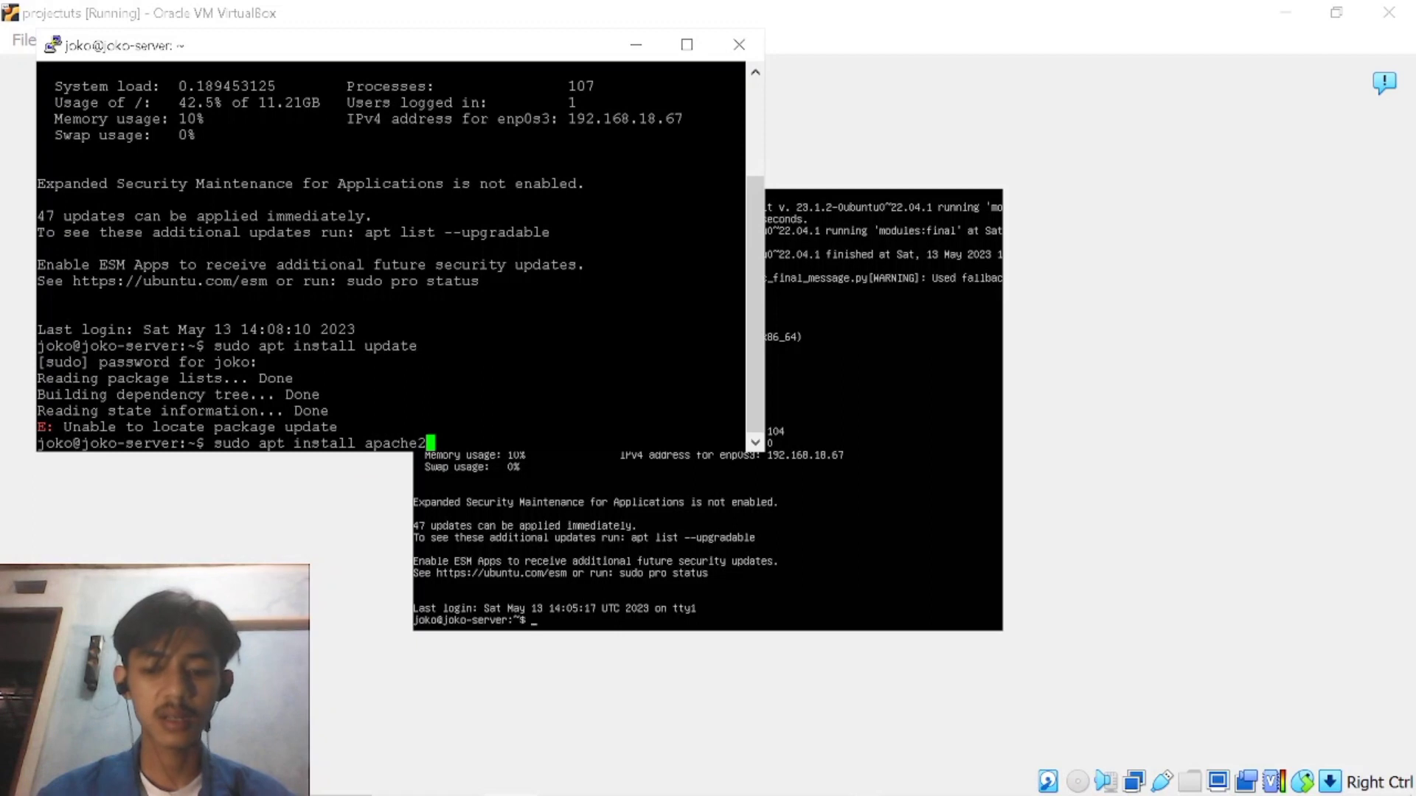
text( -y)
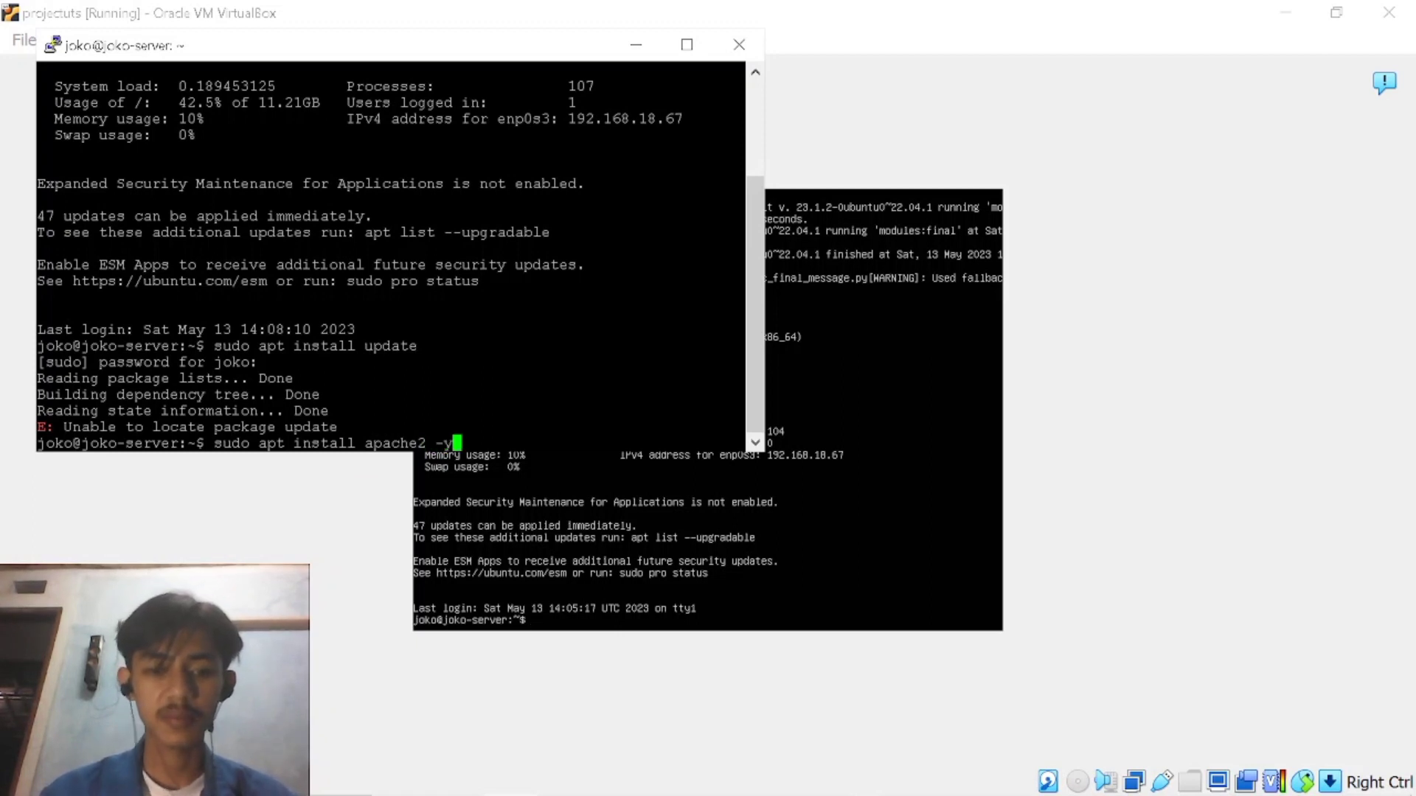
key(Return)
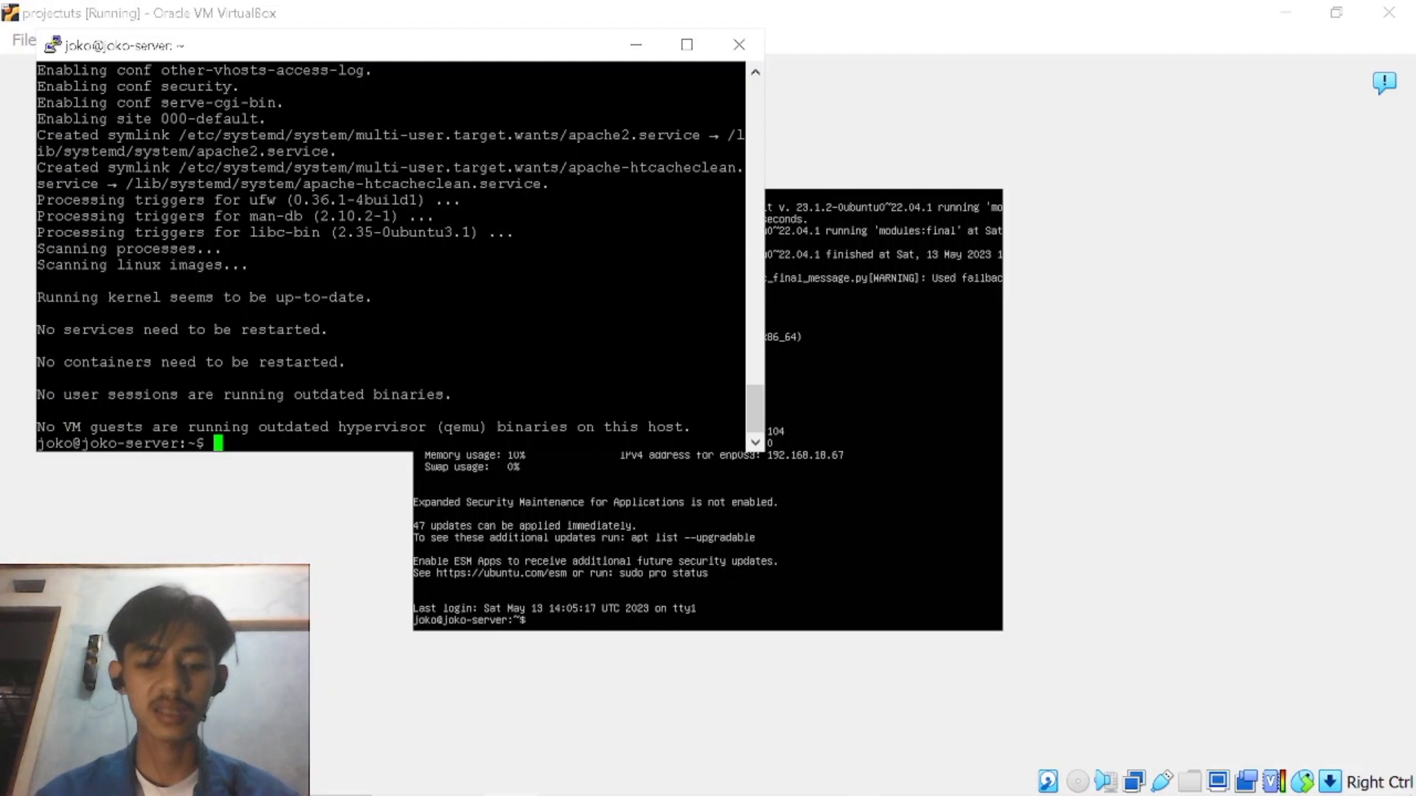
Try to check the Apache service's status with systemcti status apache2.
text(sy)
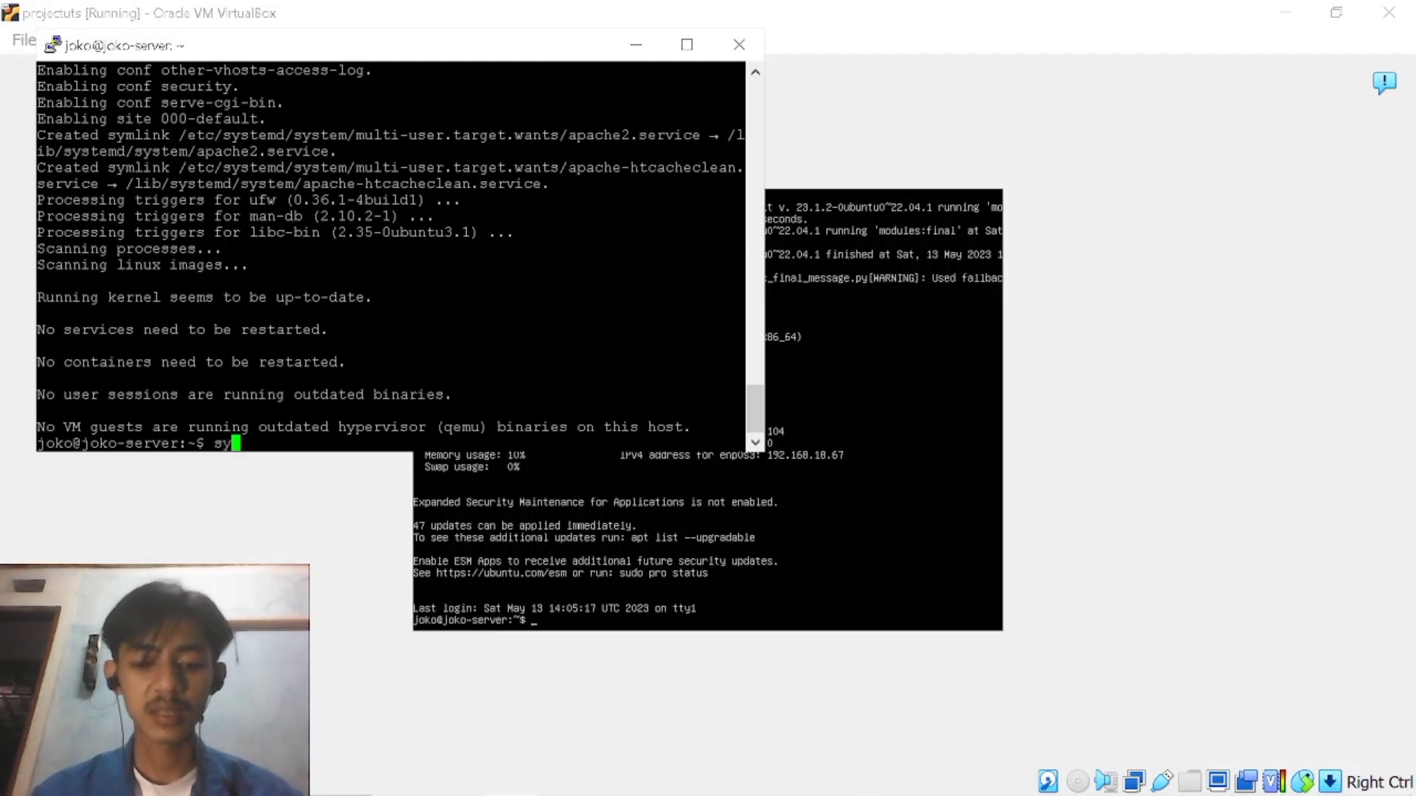
text(ste)
text(m)
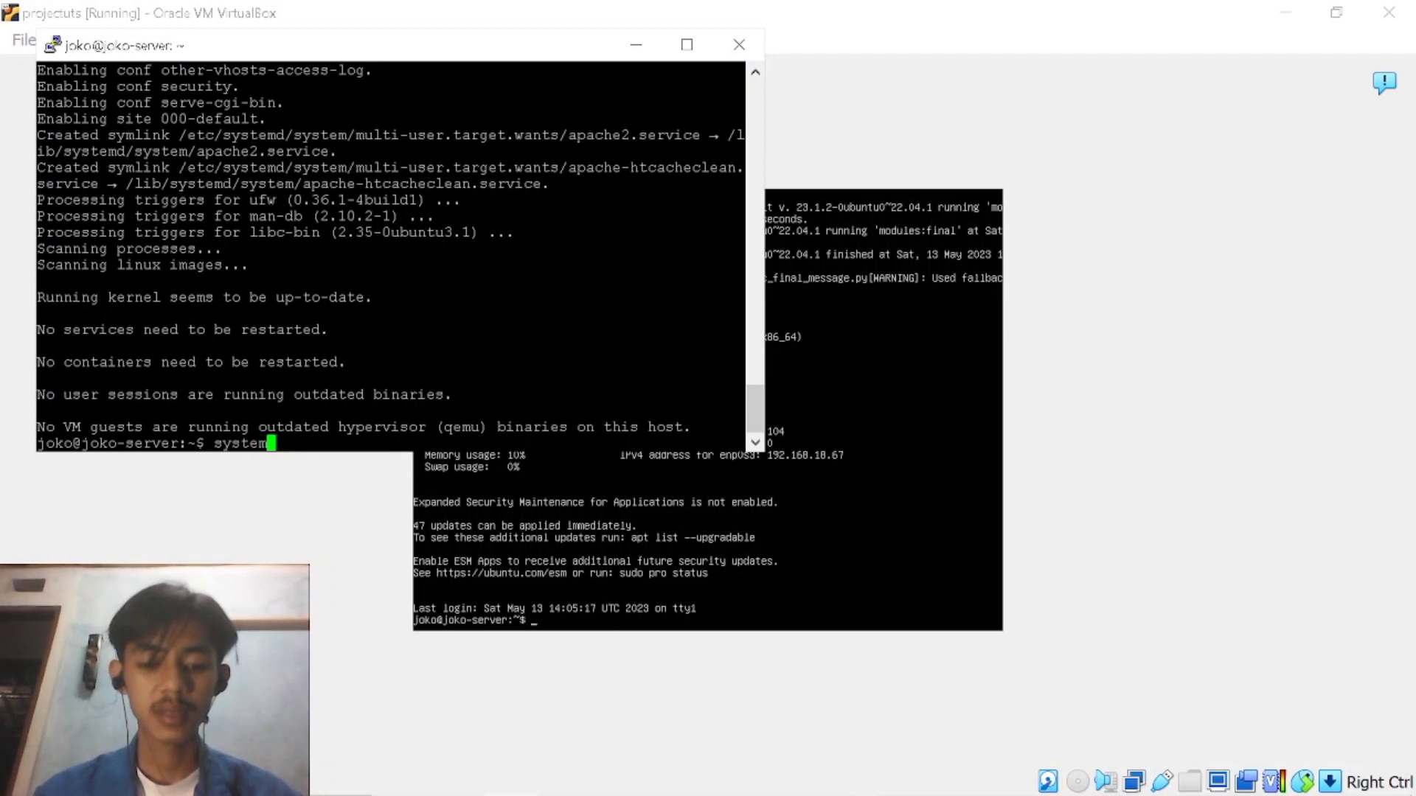
text(ctl status apache)
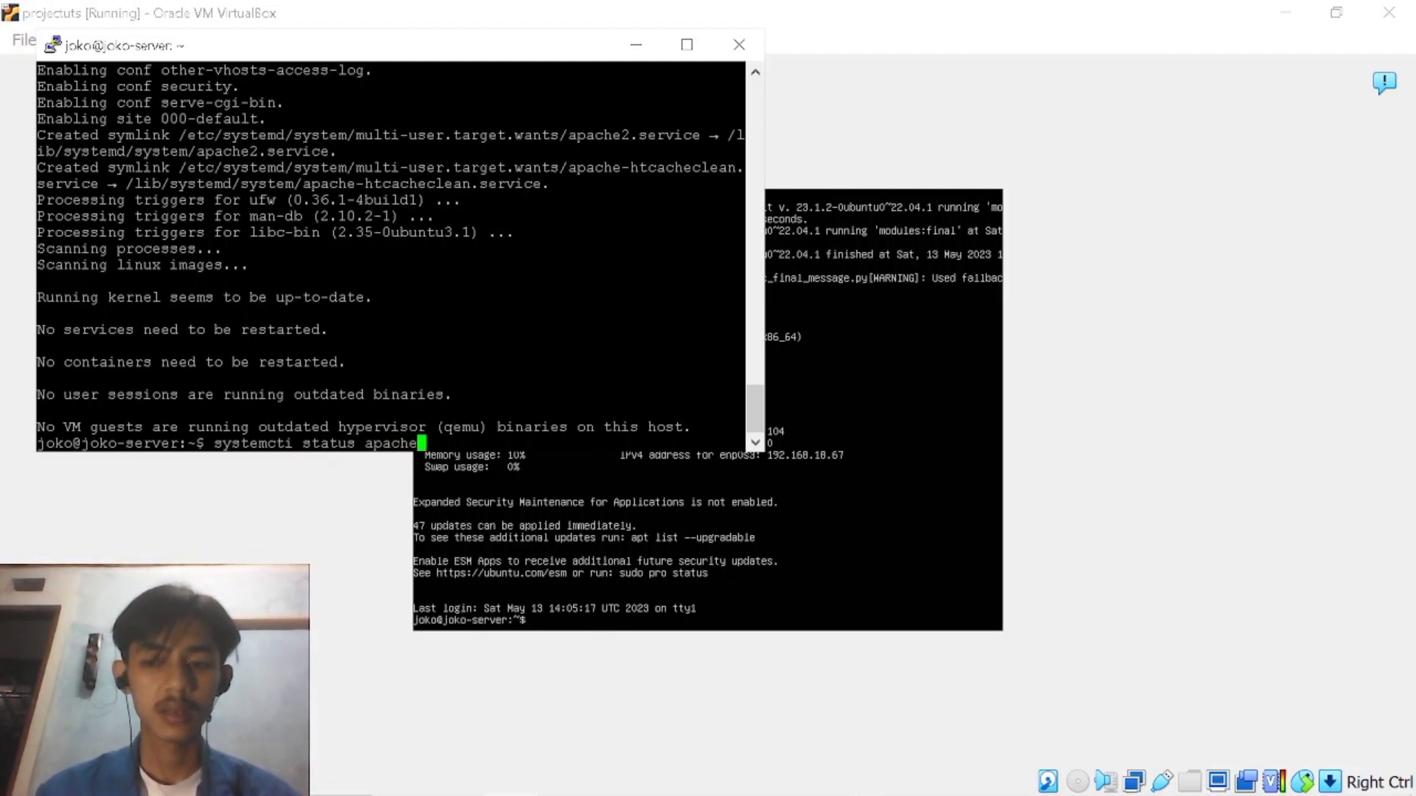
text(2)
key(Return)
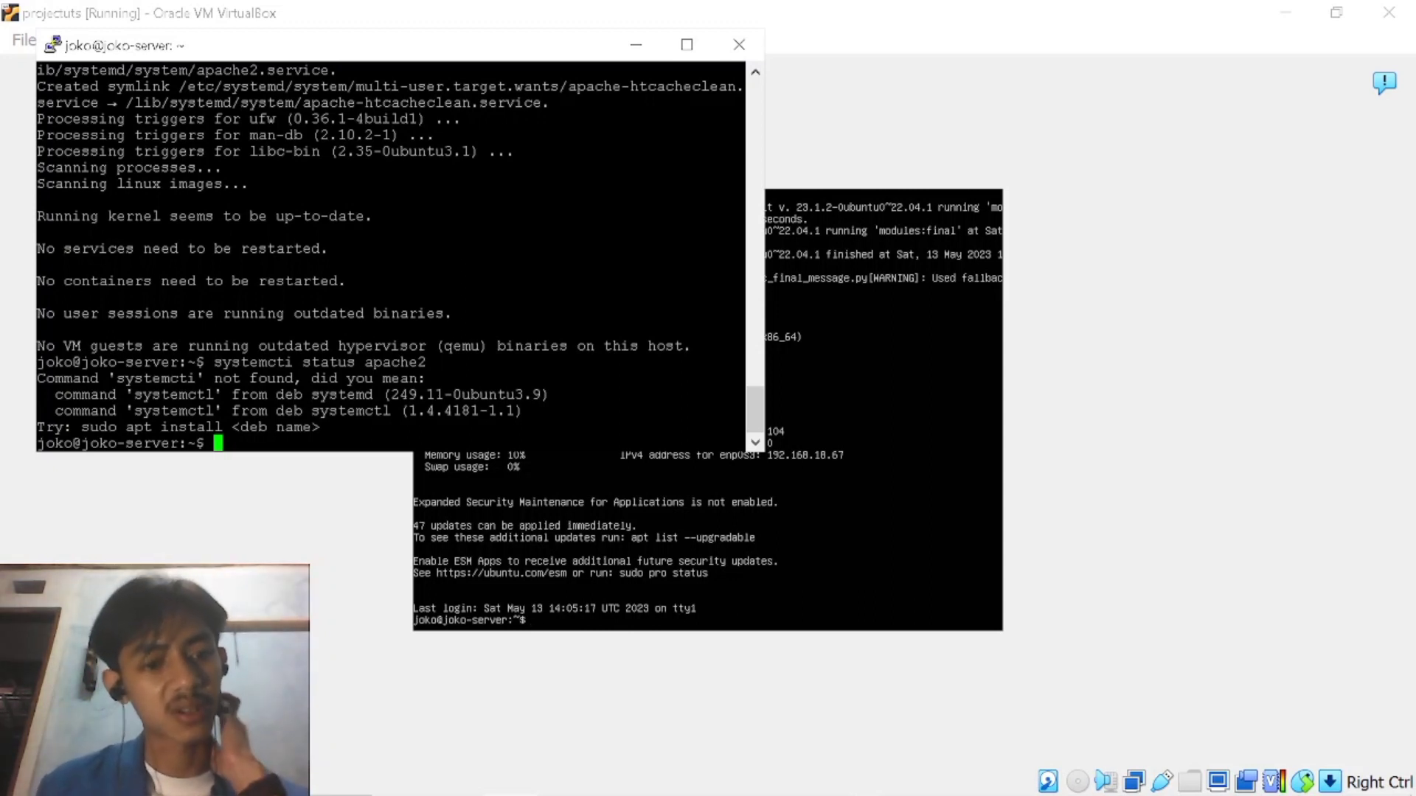
Install the wget and nano packages with sudo apt install wget nano -y in the SSH session.
text(su)
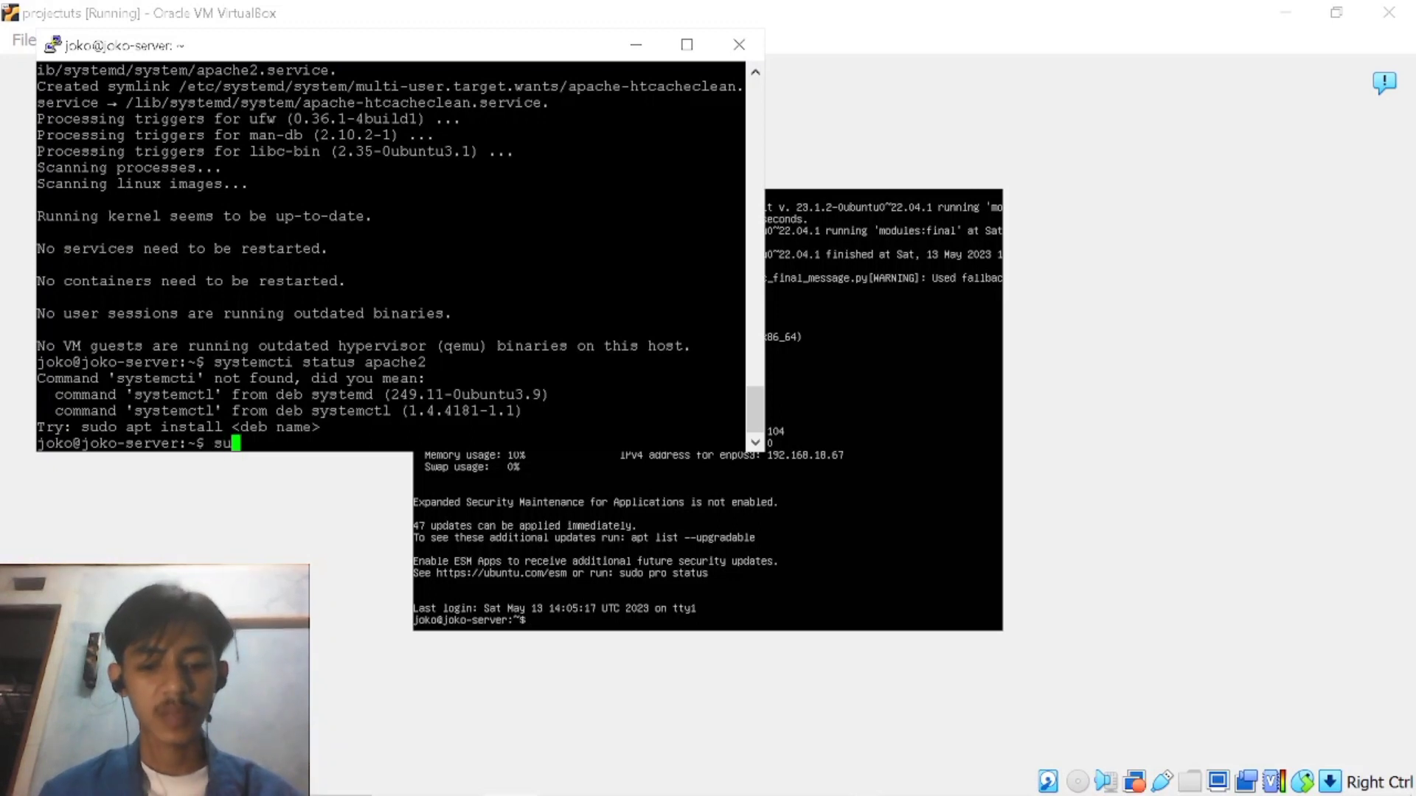
text(do appt)
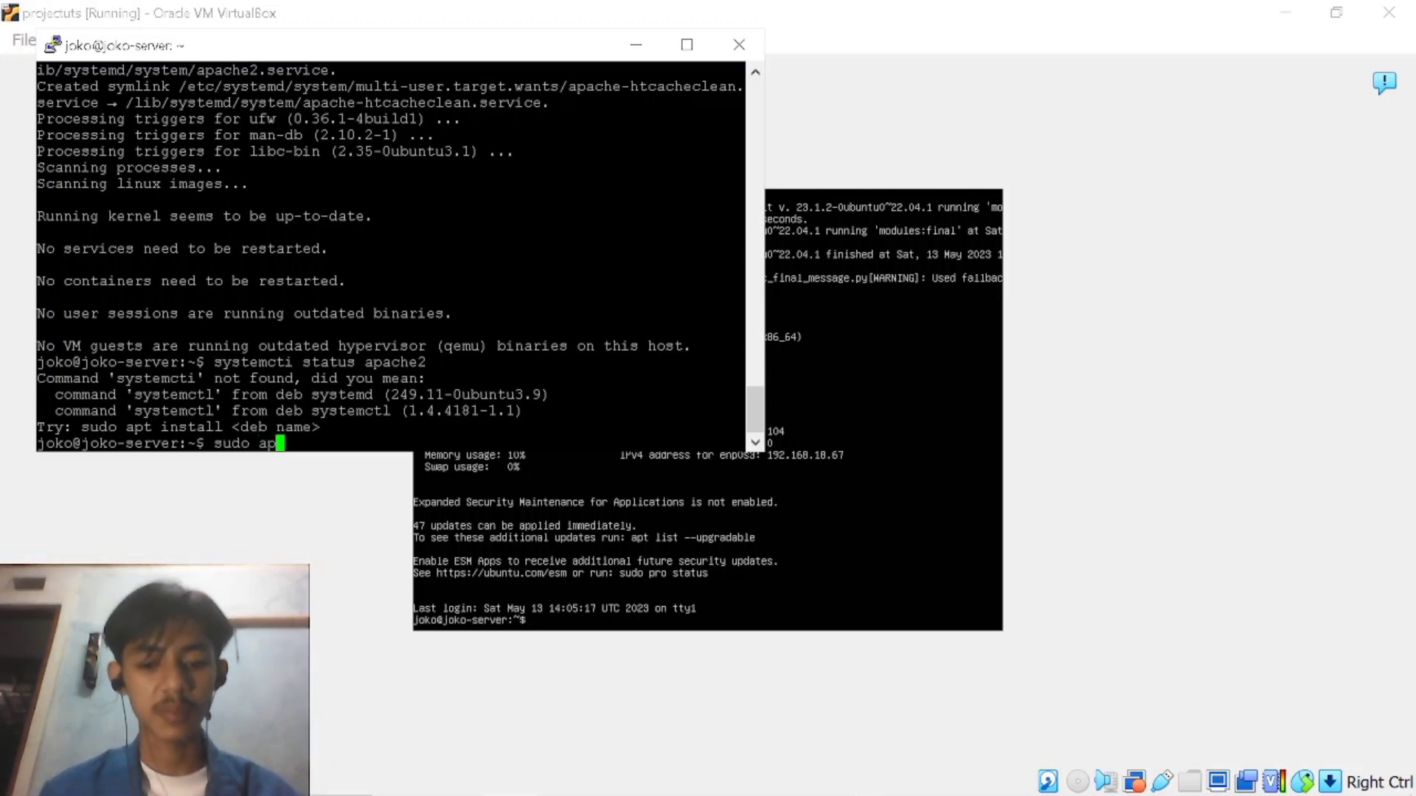
key(BackSpace)
key(BackSpace)
text(t )
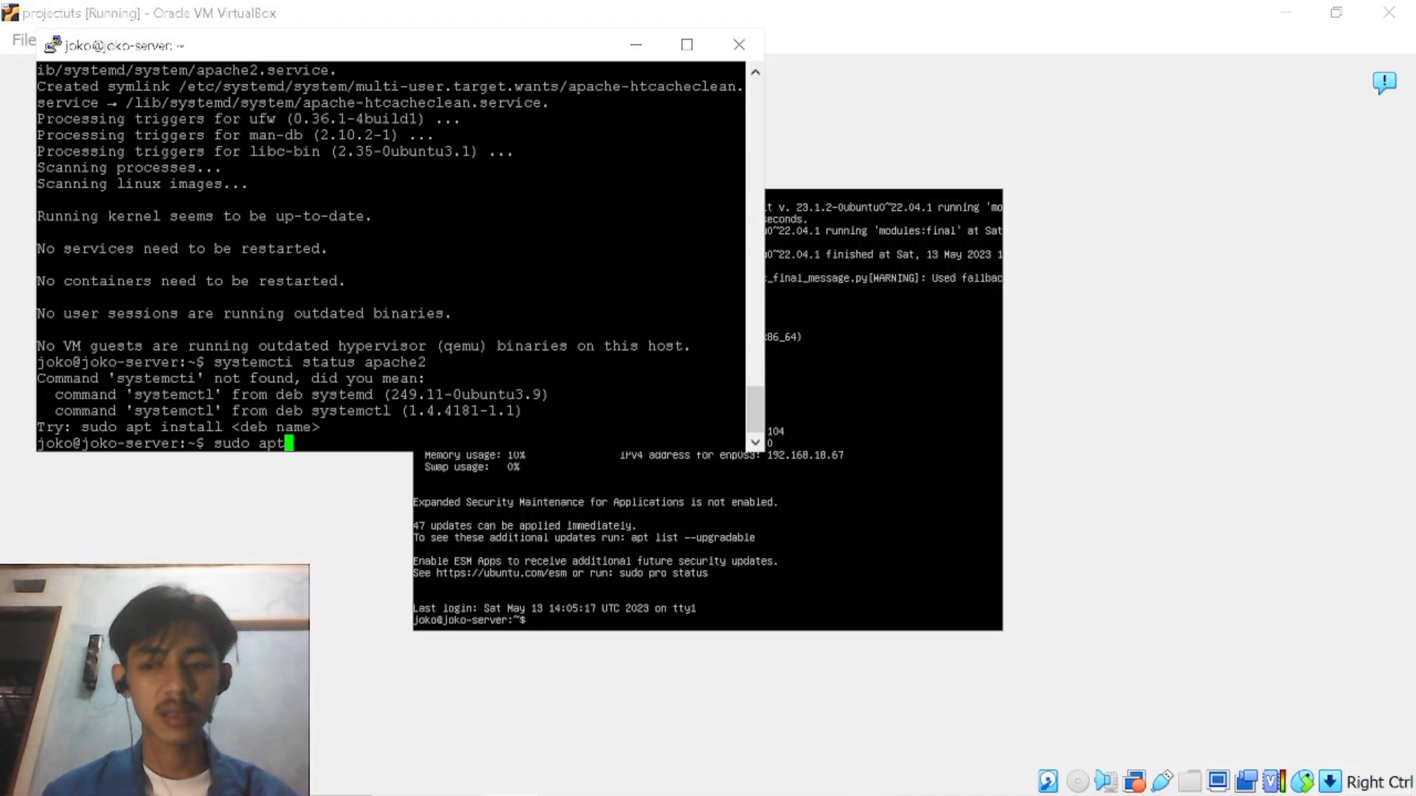
text(inst)
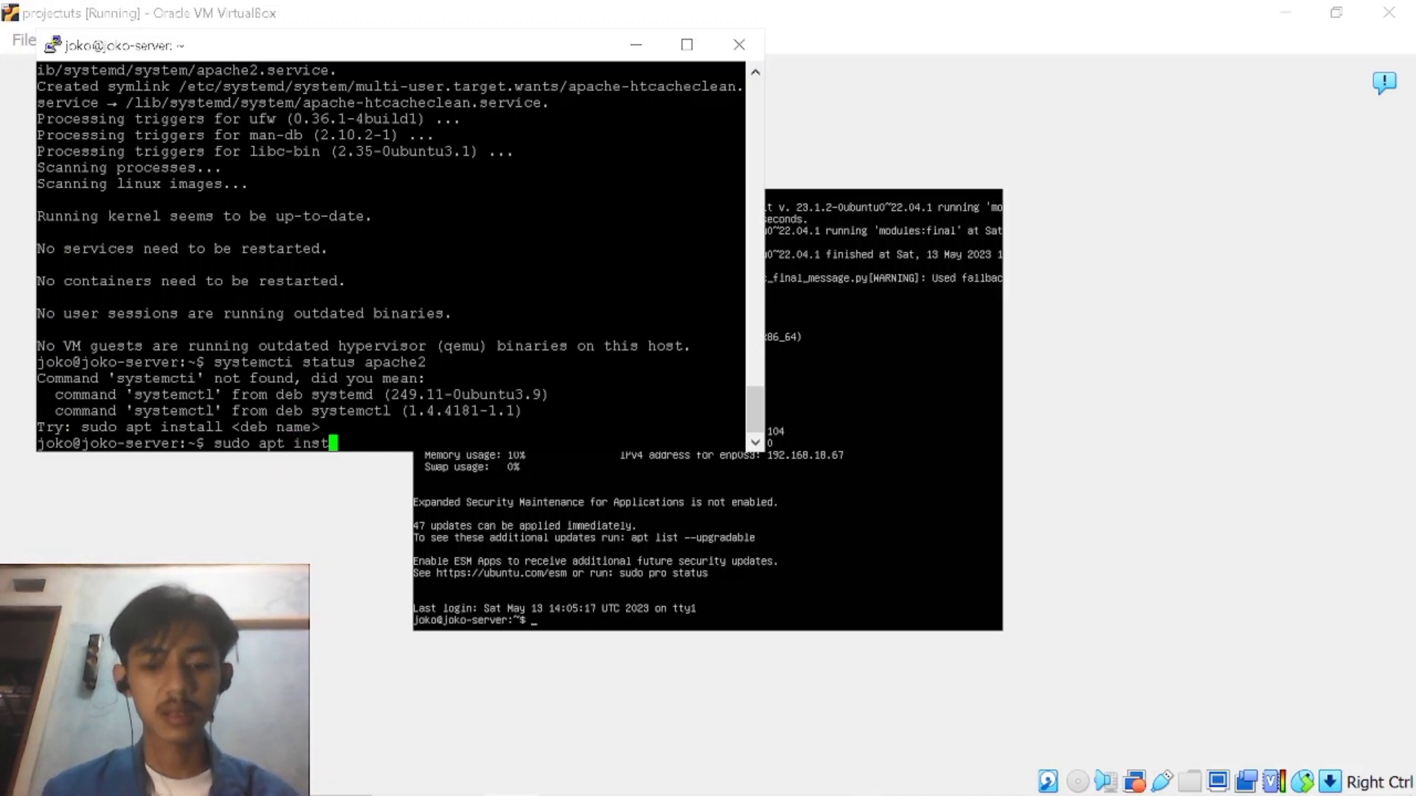
text(all )
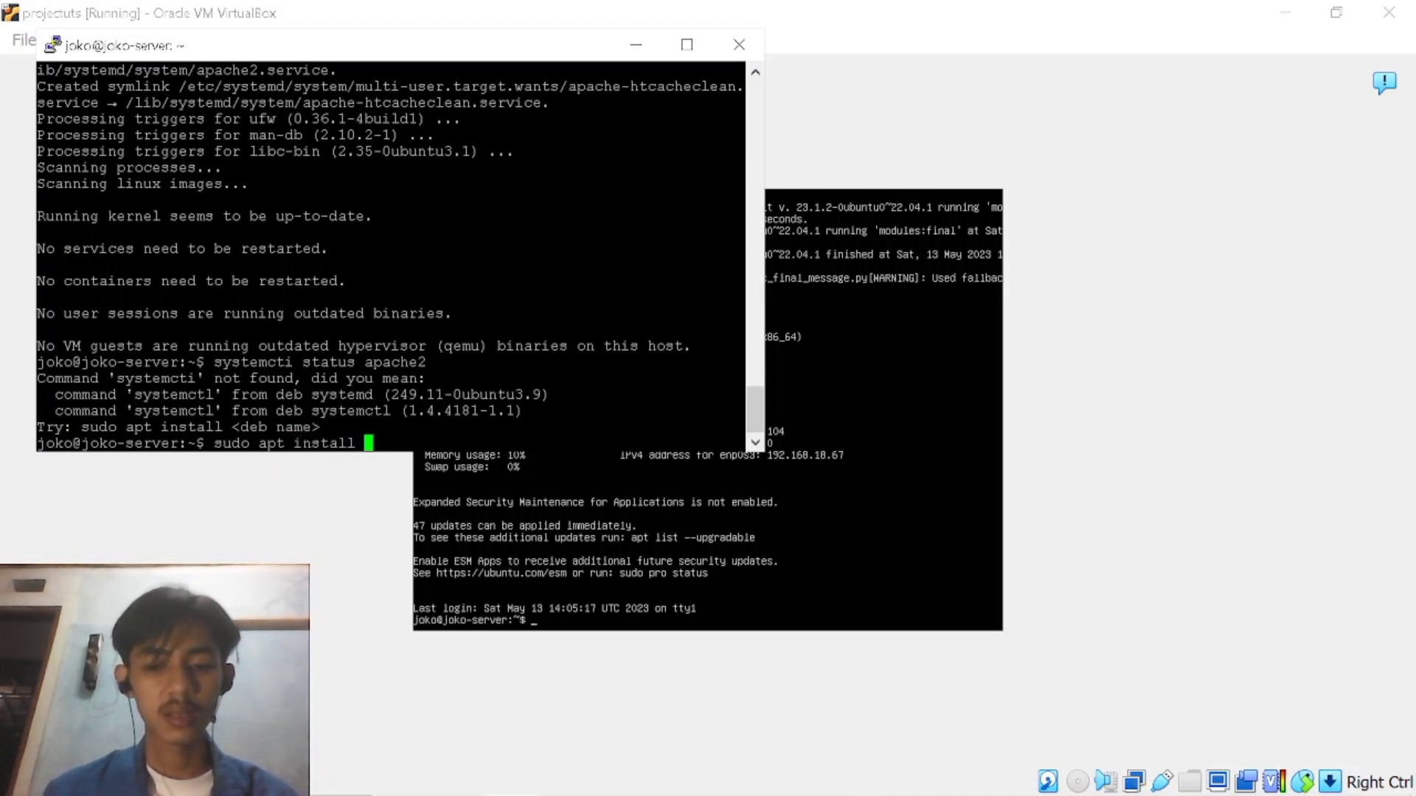
text(wget n)
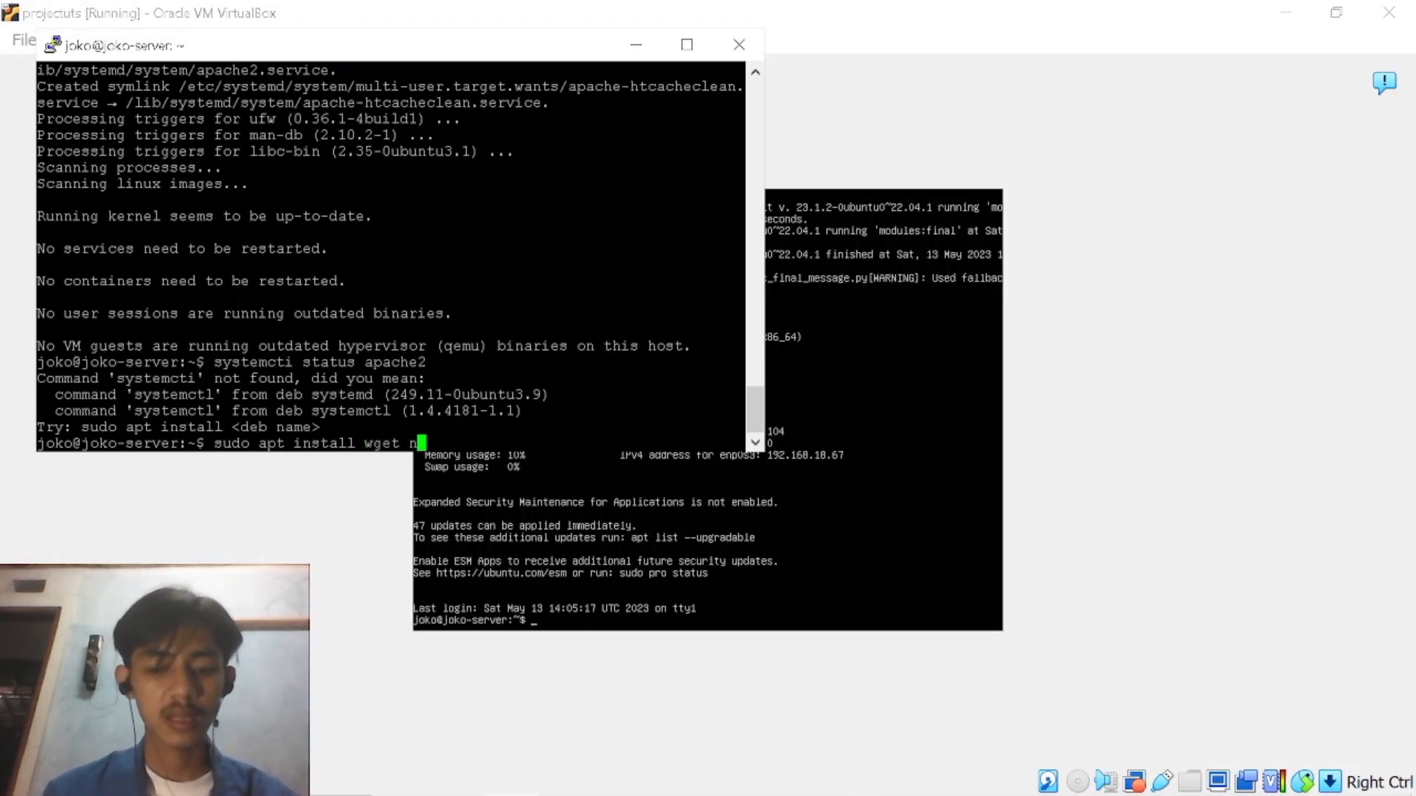
text(ano -y)
key(Return)
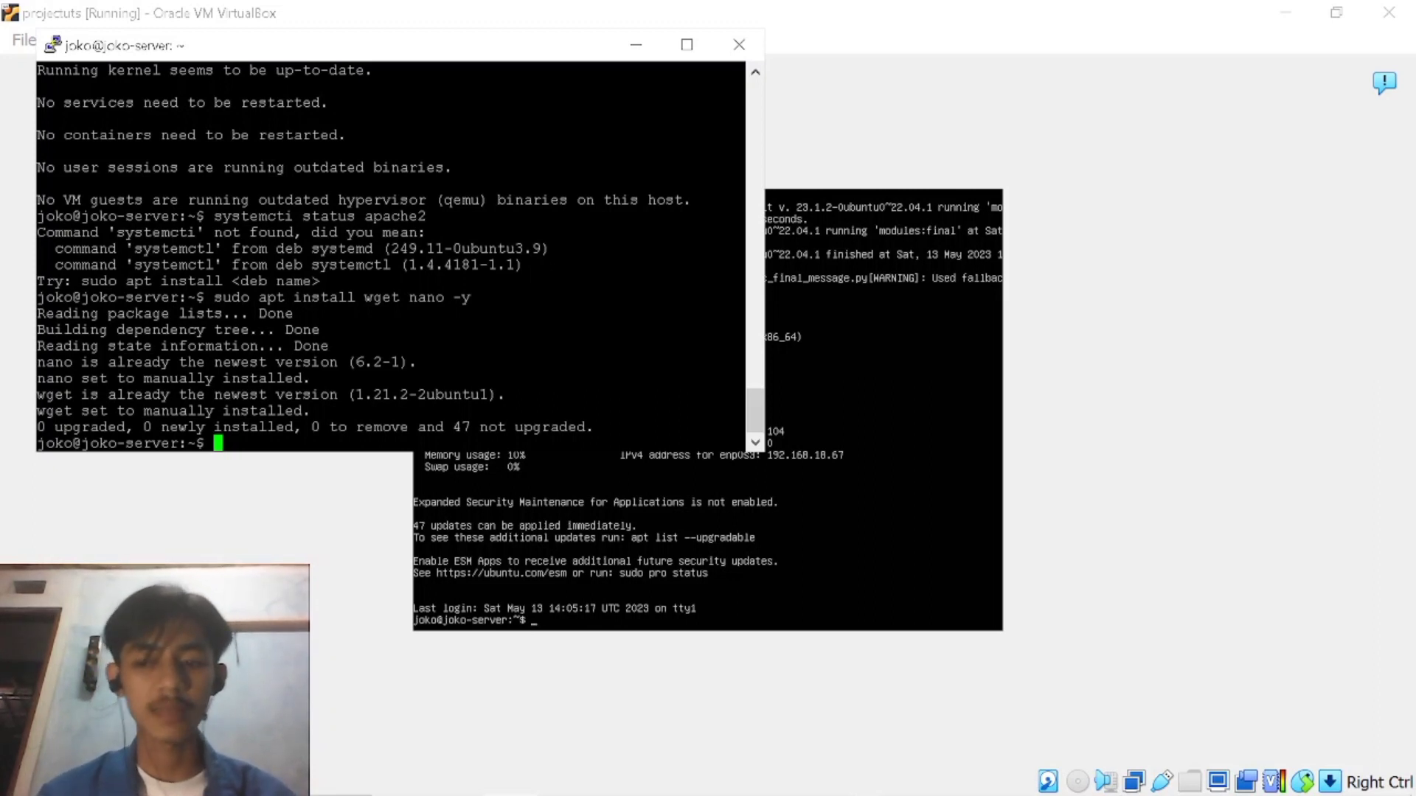
Refresh the server's package lists with sudo apt update.
text(su)
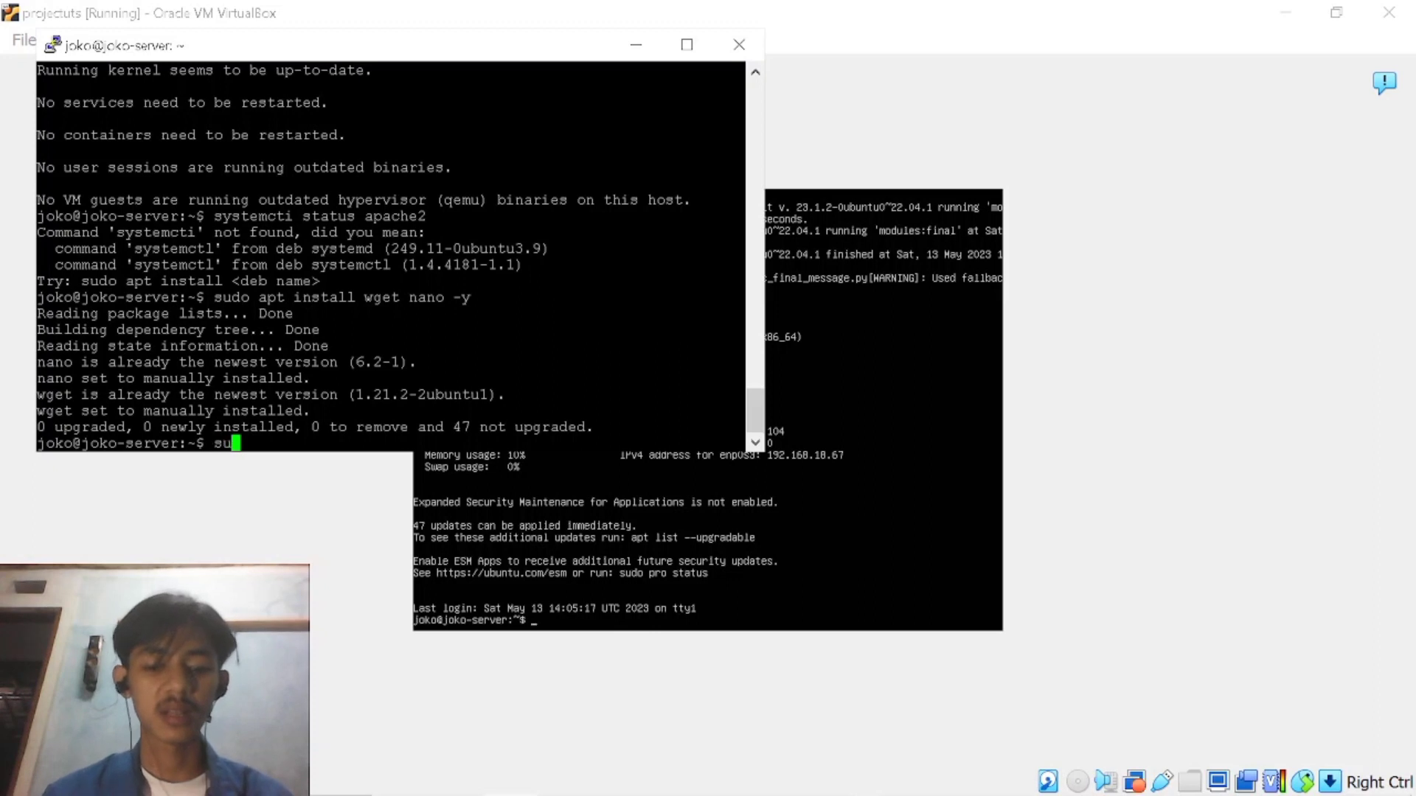
text(do apt update)
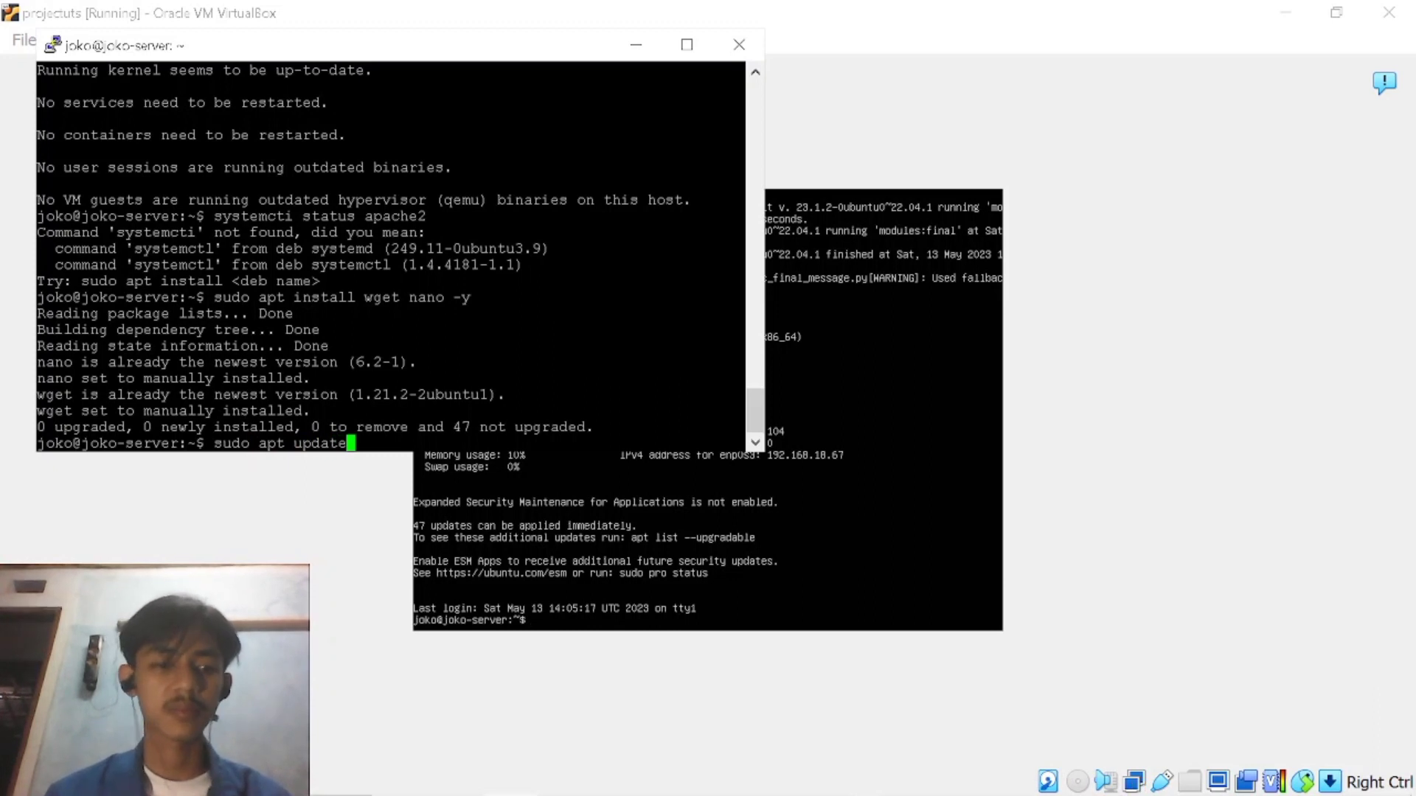
key(Return)
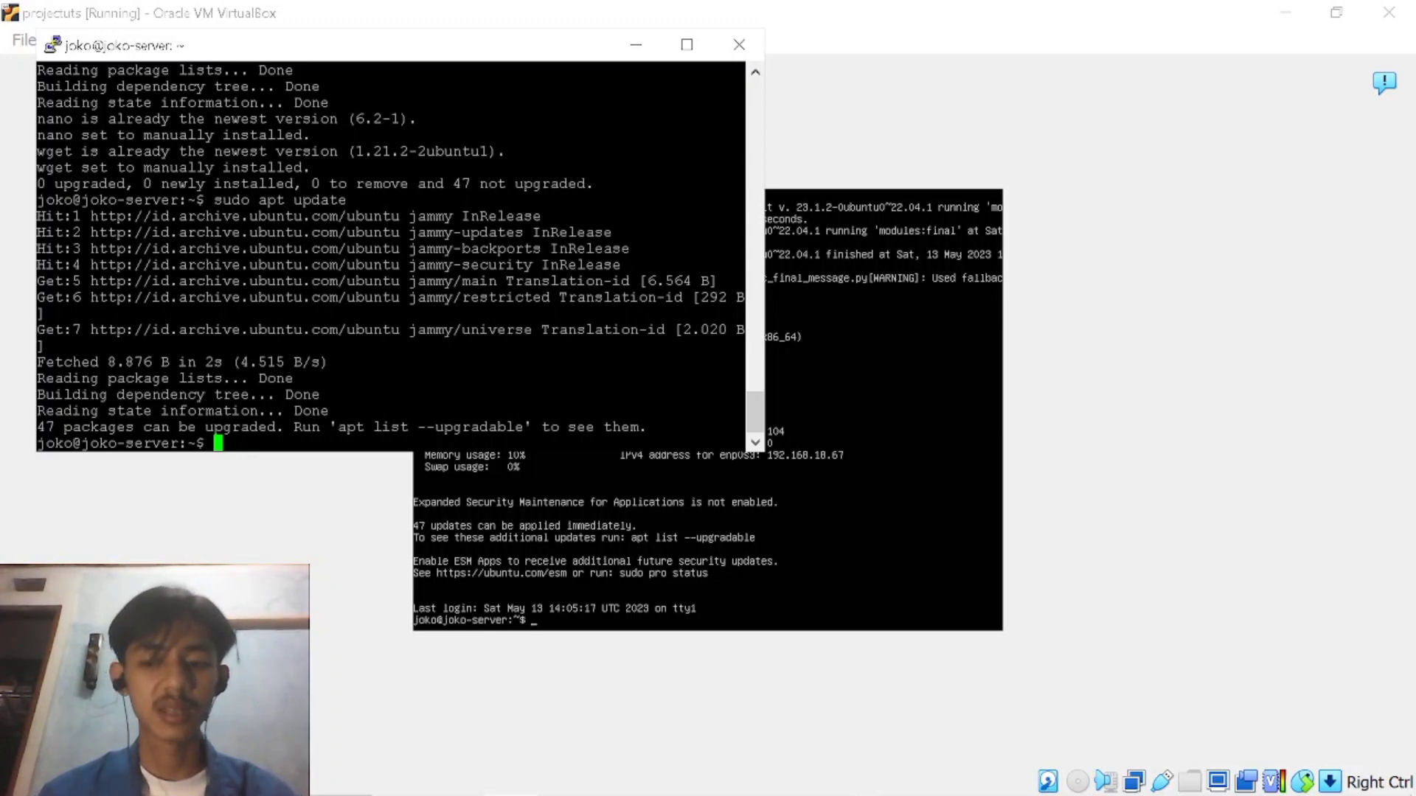
Install the MariaDB server and client with sudo apt install mariadb-server mariadb-client, answering y to continue.
text(sudo ap)
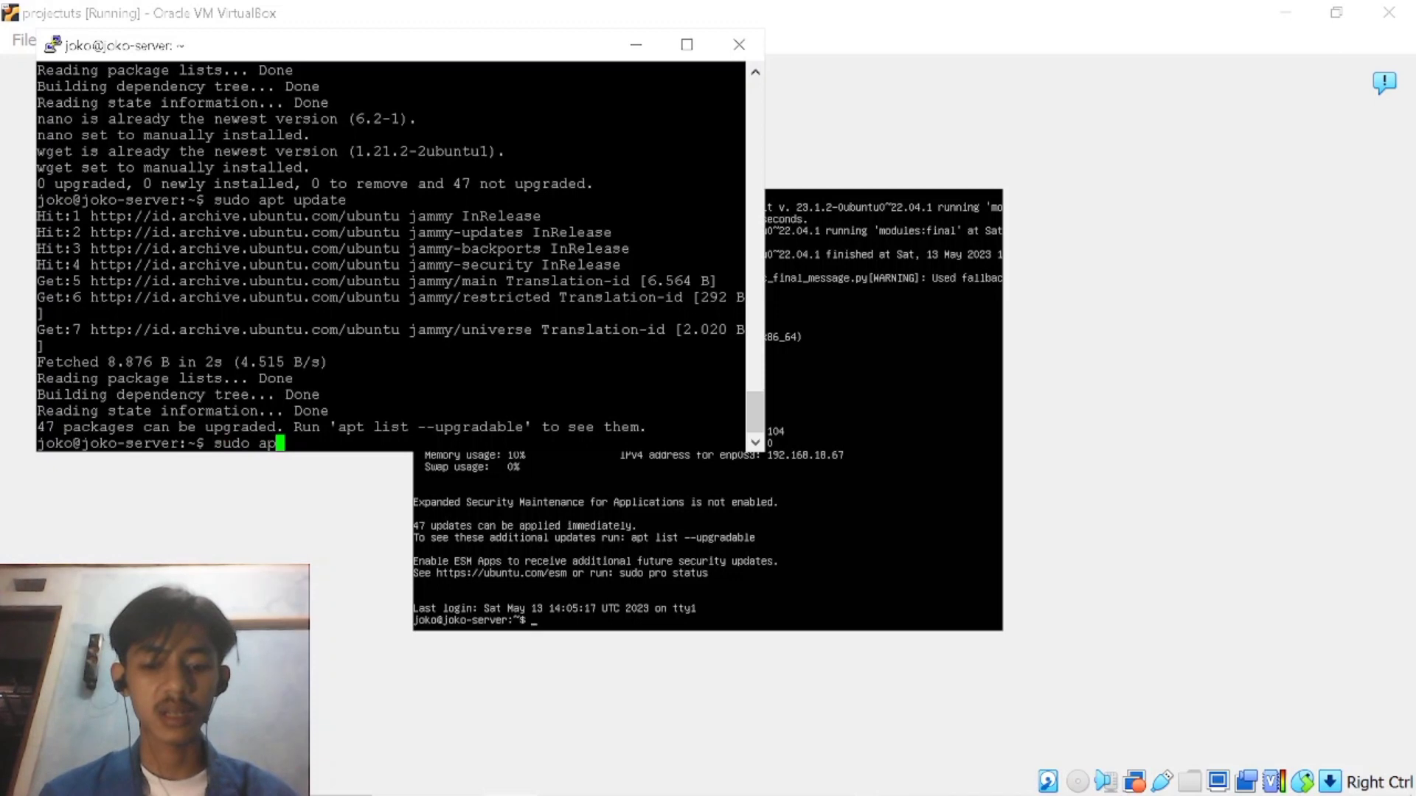
text(t instal)
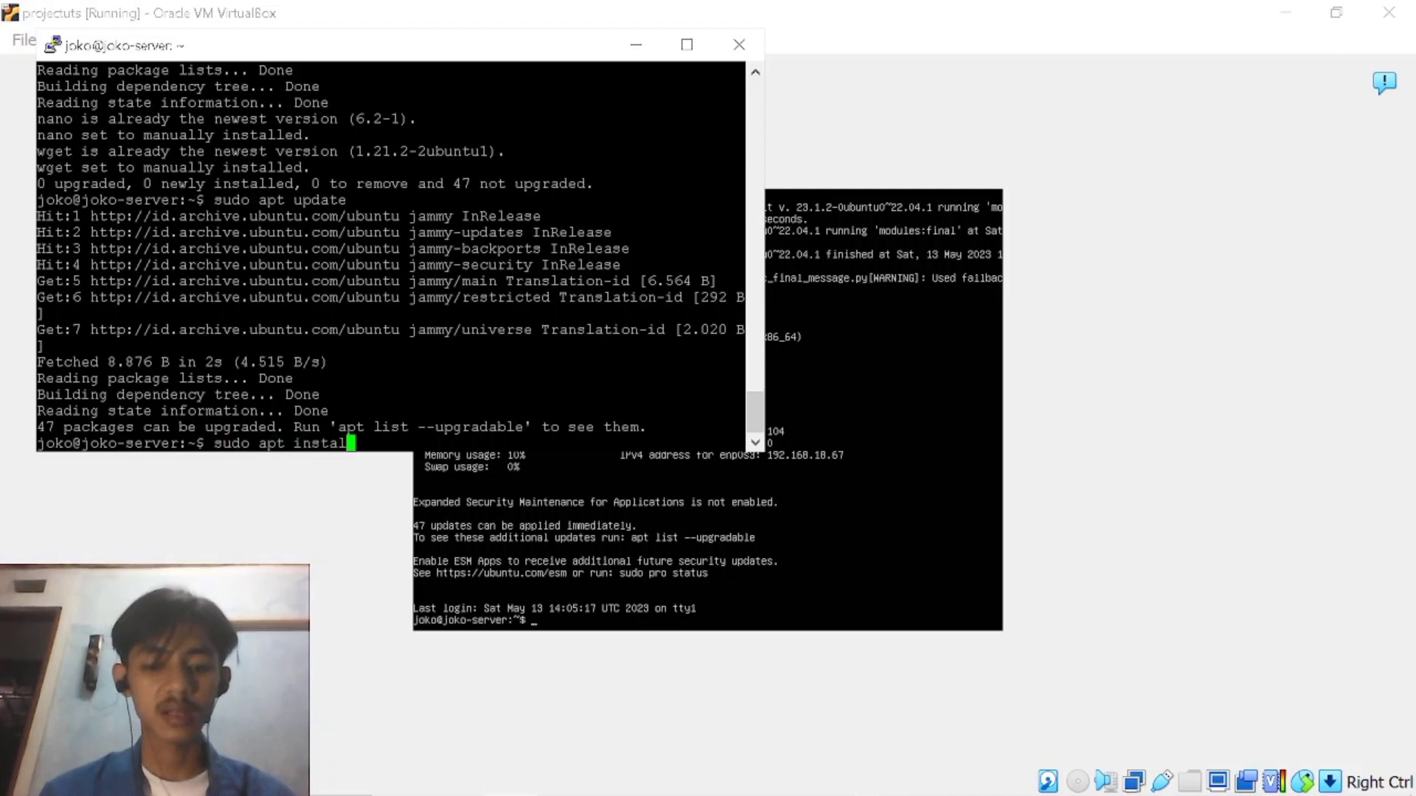
text(l maria)
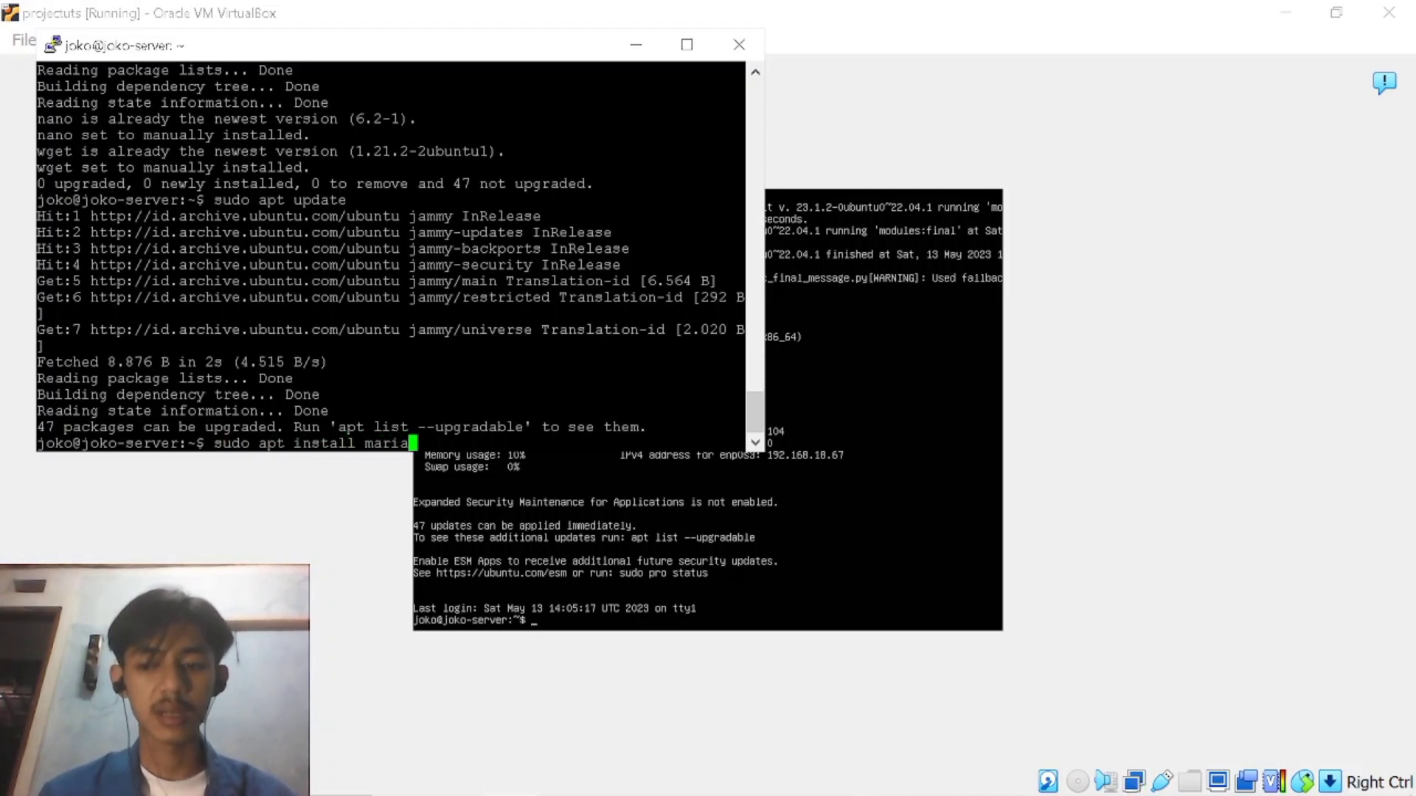
text(db)
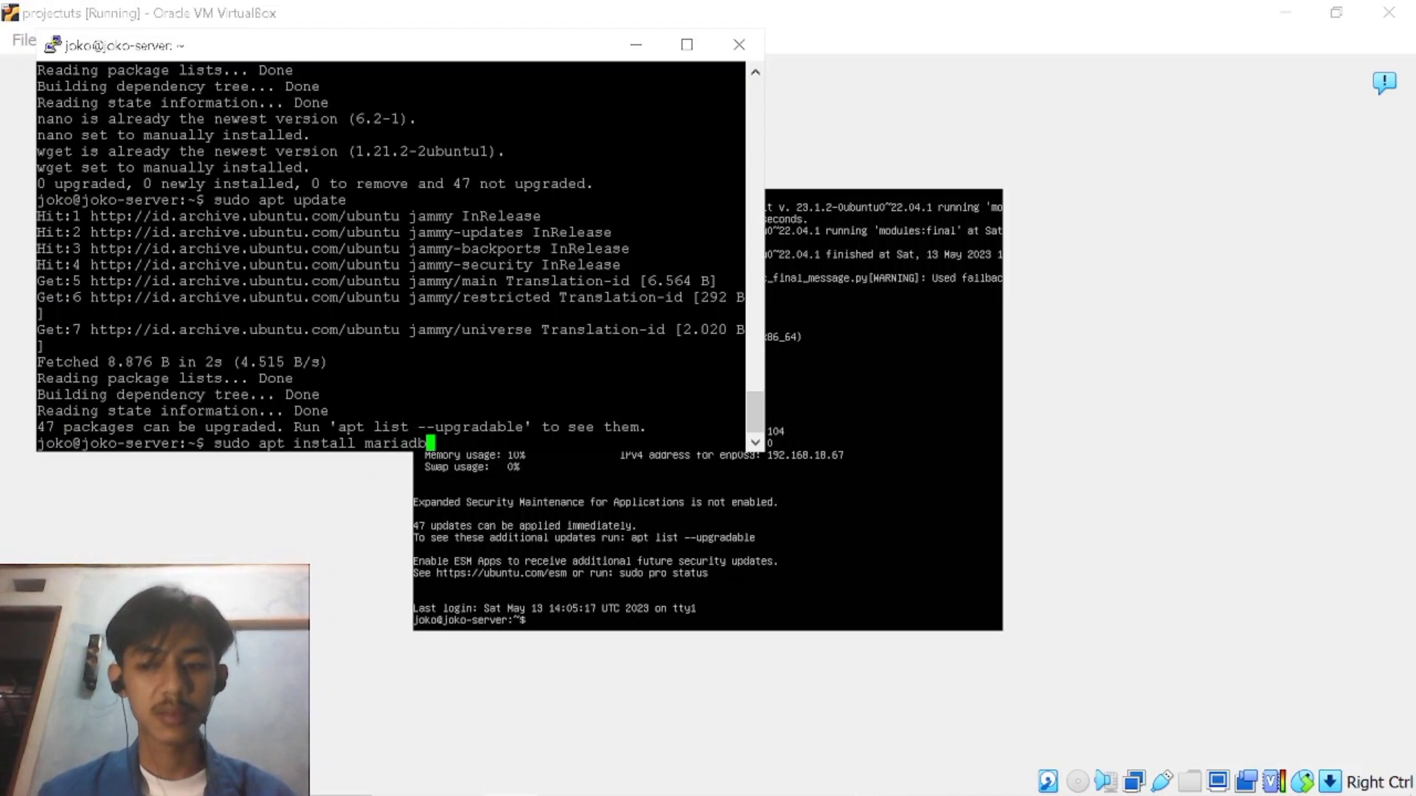
text(-server)
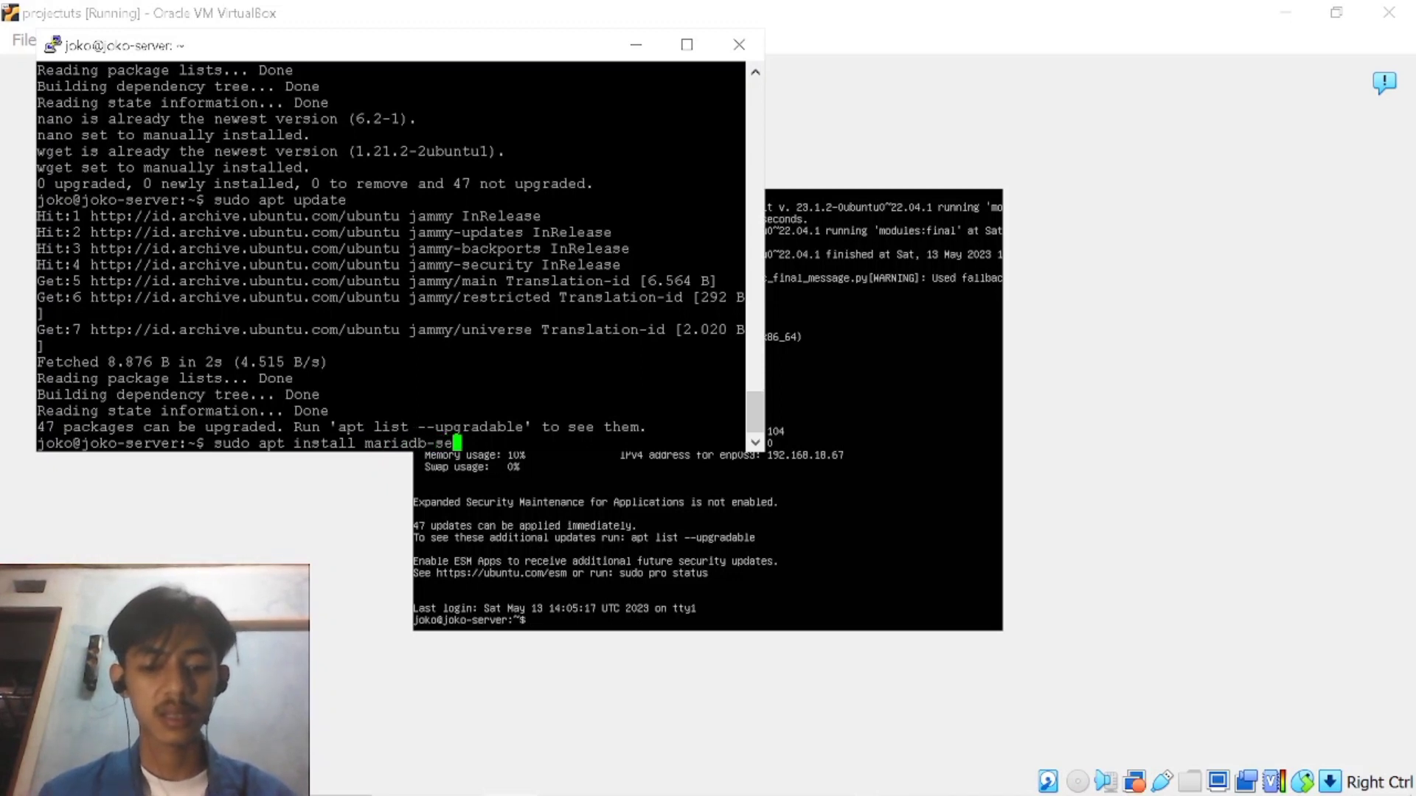
text( mariadb)
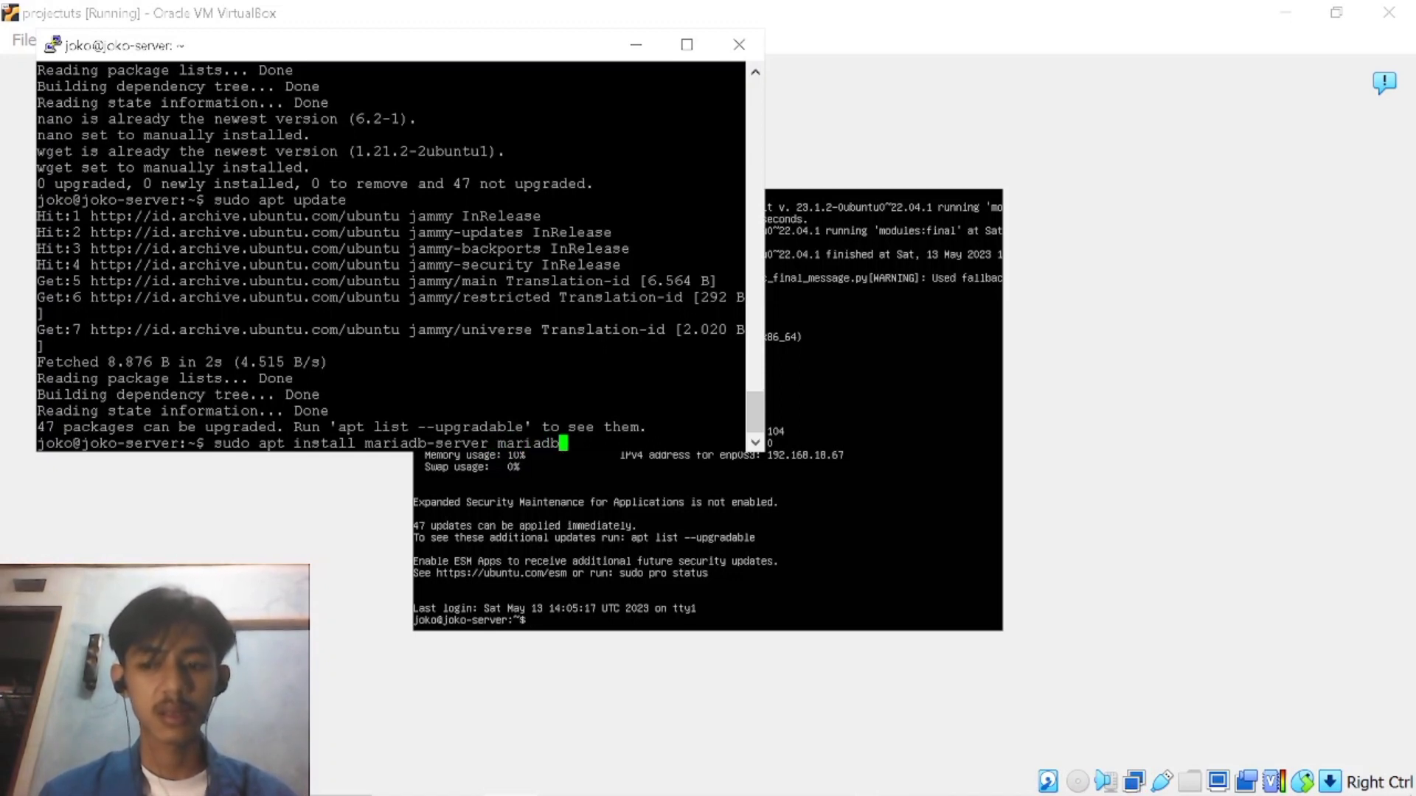
text(-)
text(client)
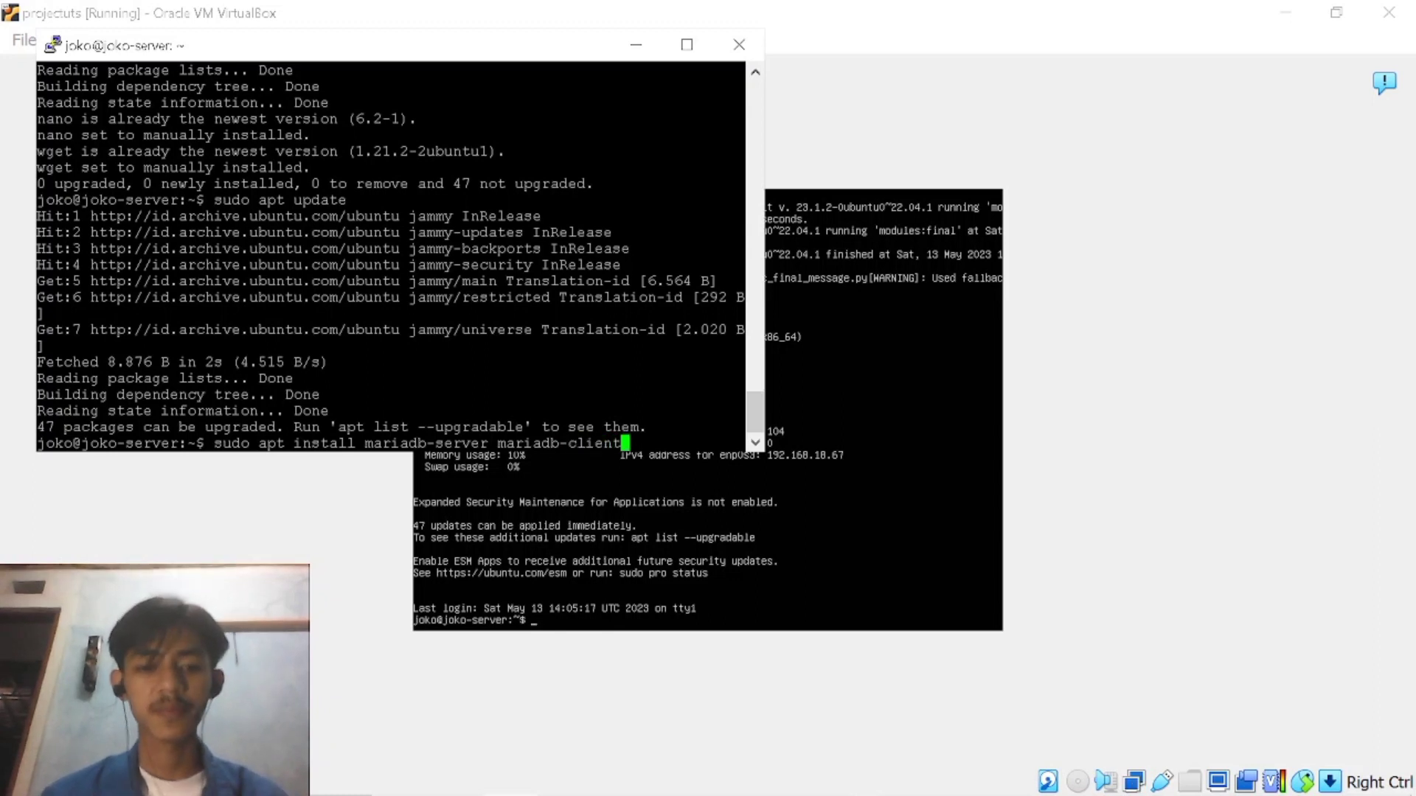
key(Return)
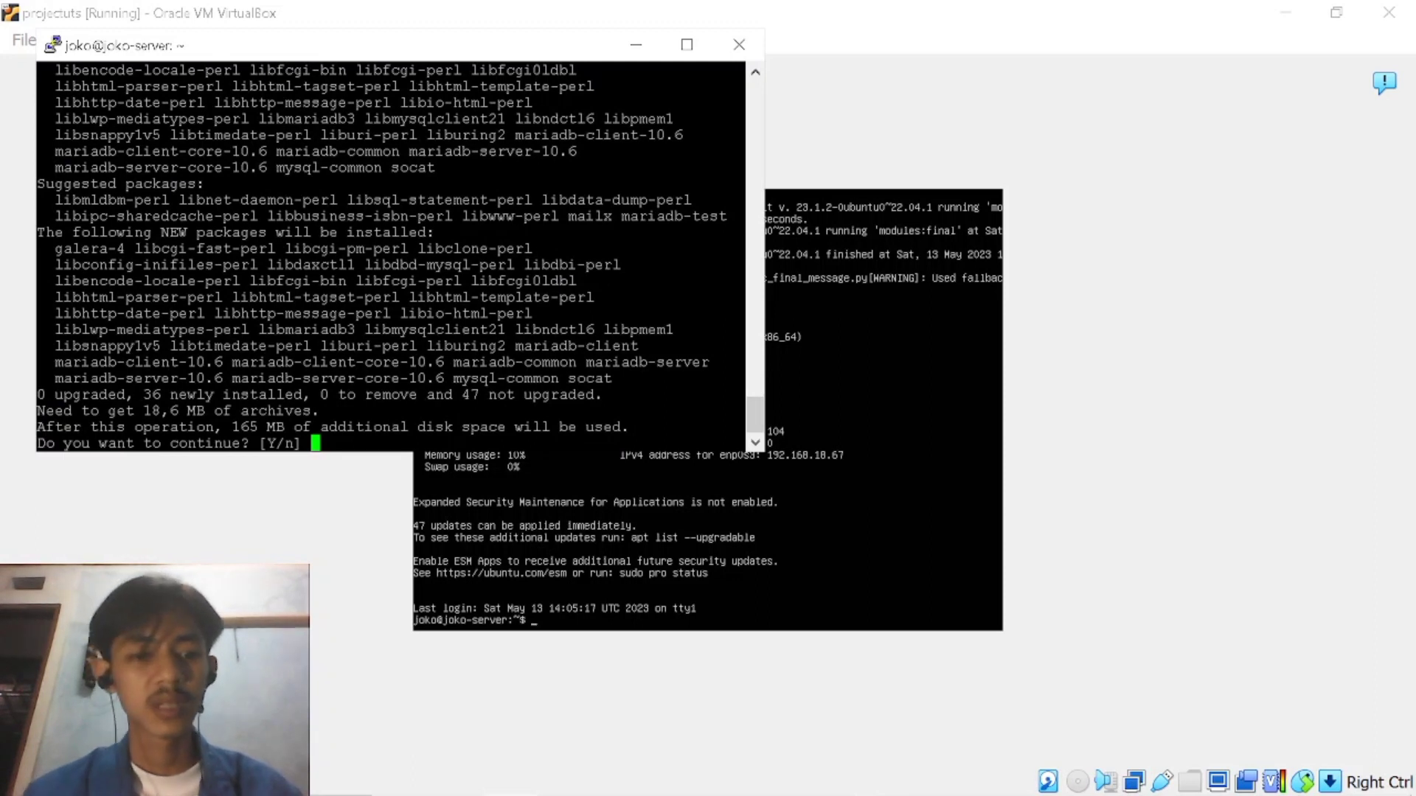
text(y)
key(Return)
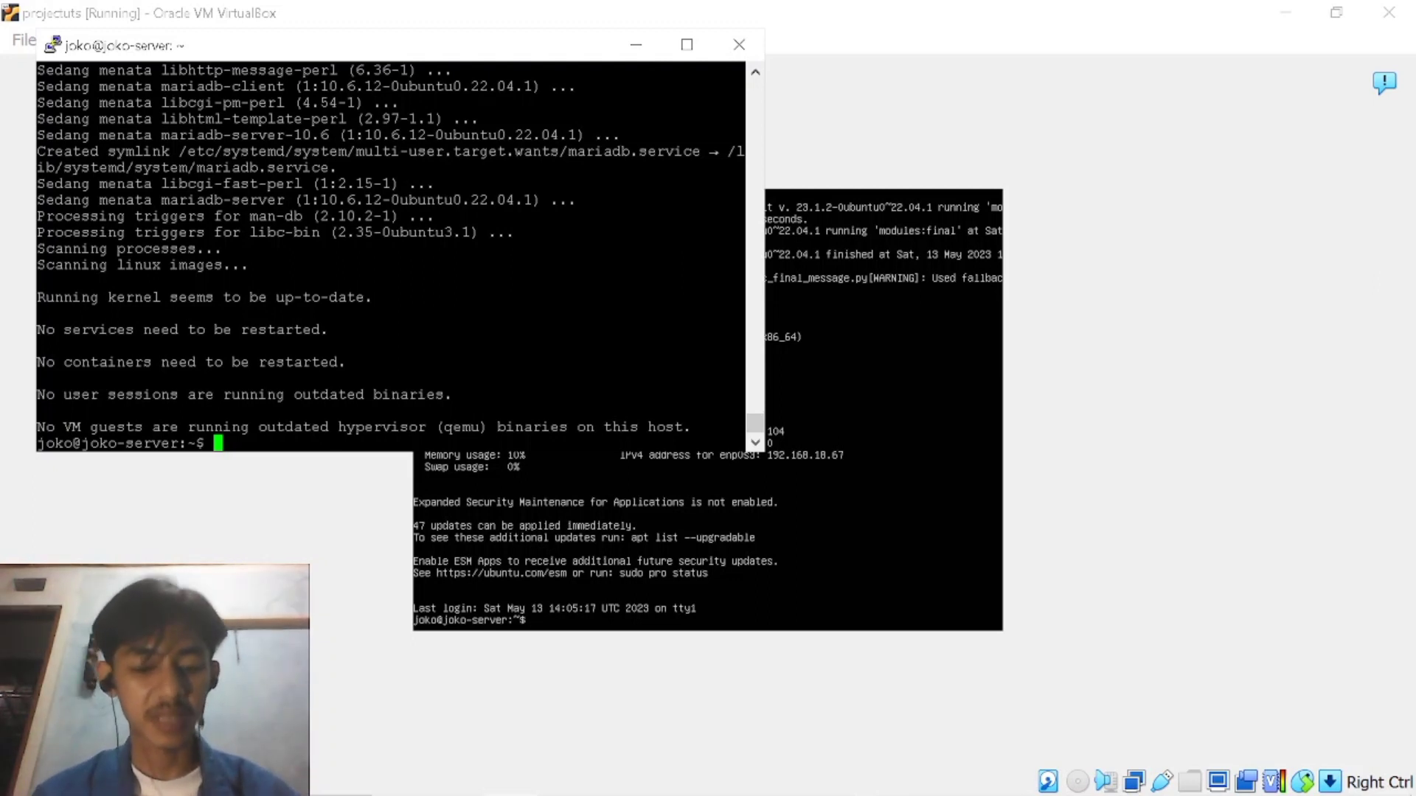
Try to check the database service's status with systemcti status mysqld.
text(system)
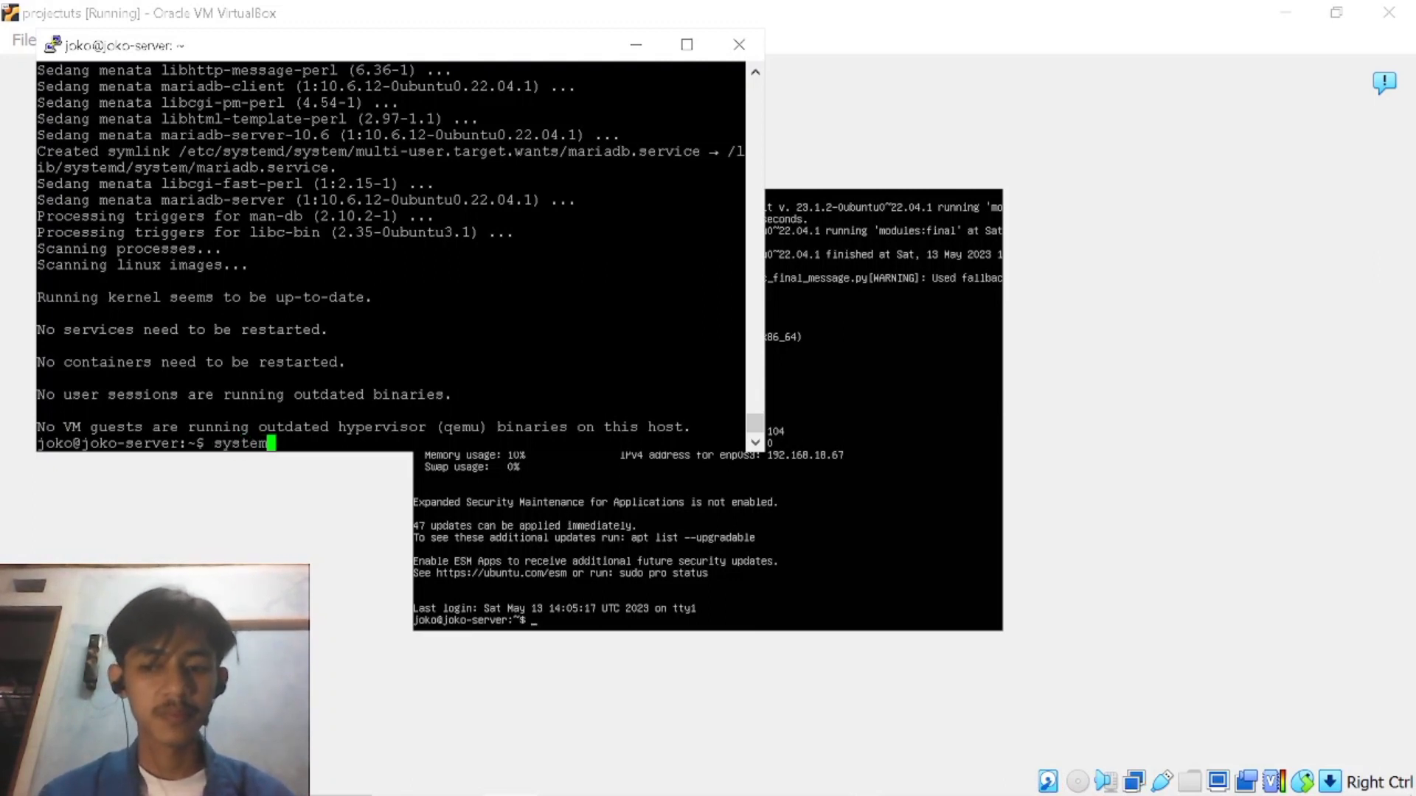
text(ctl )
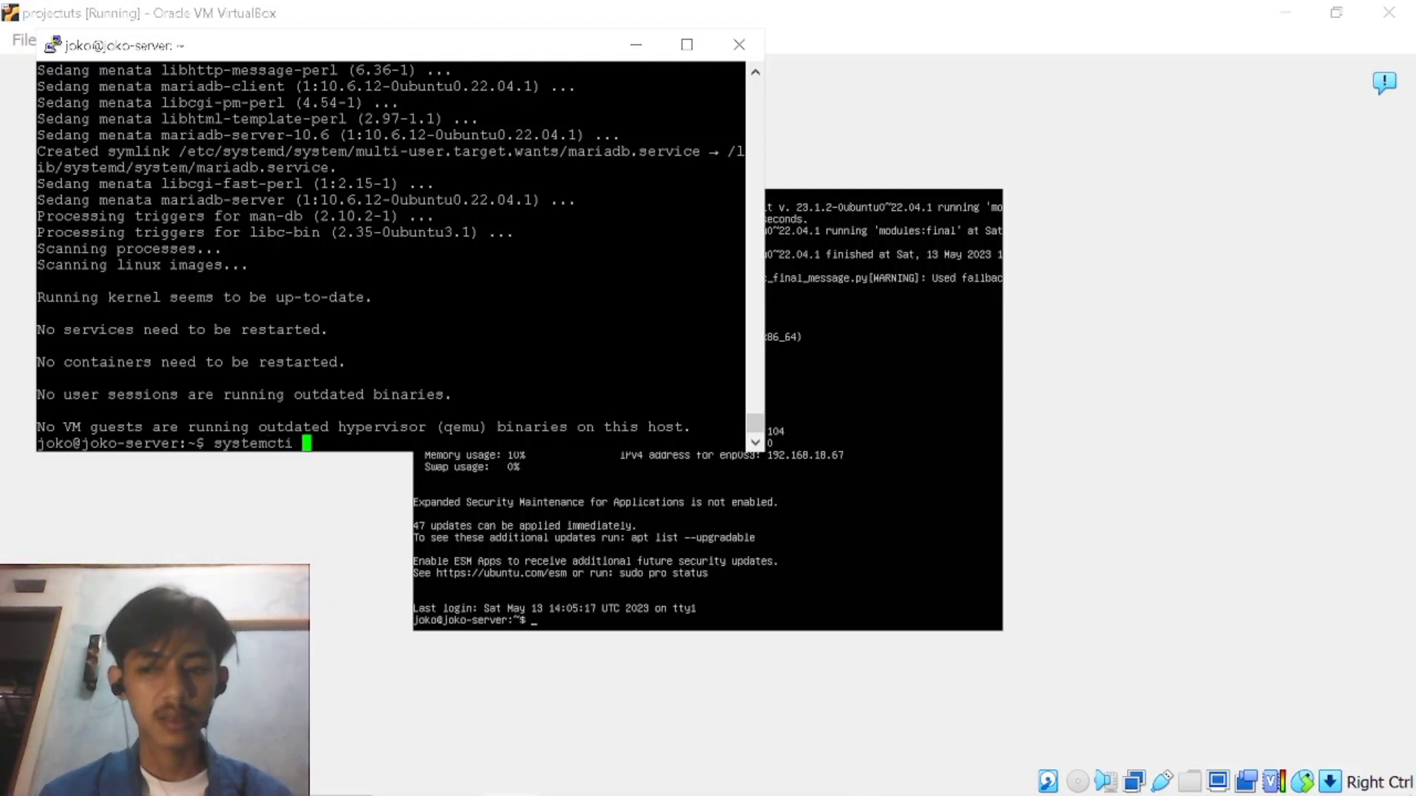
text(stats)
key(BackSpace)
text(us )
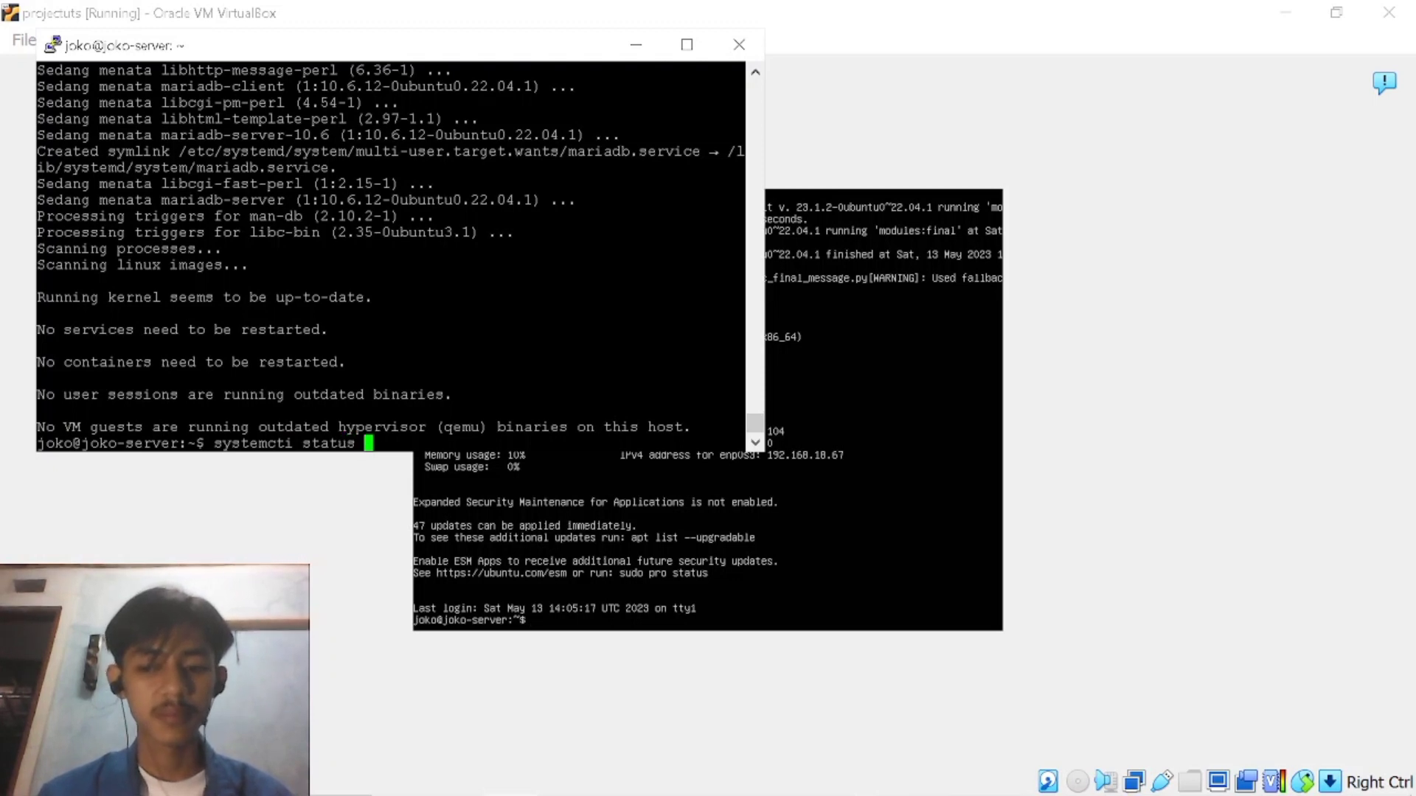
text(mysql)
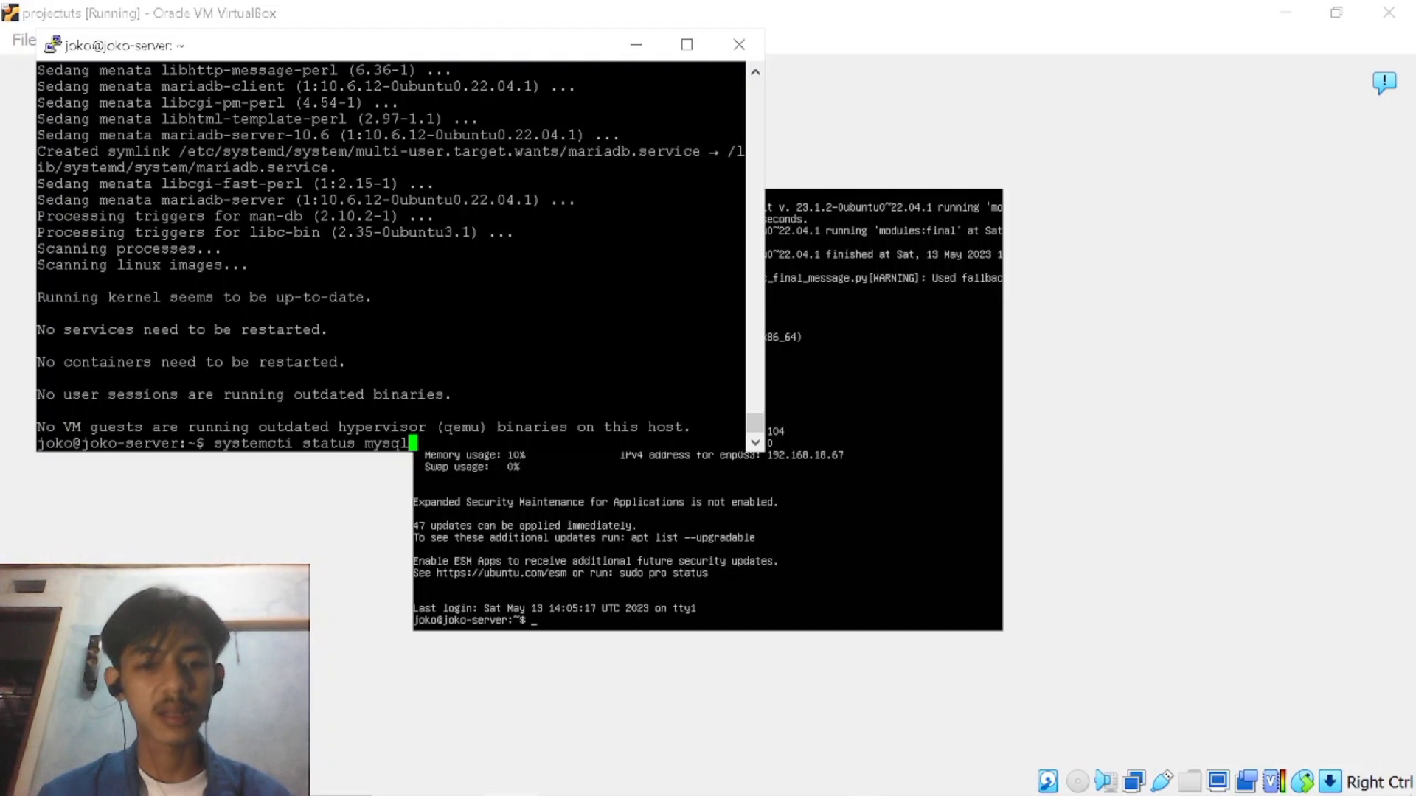
text(d)
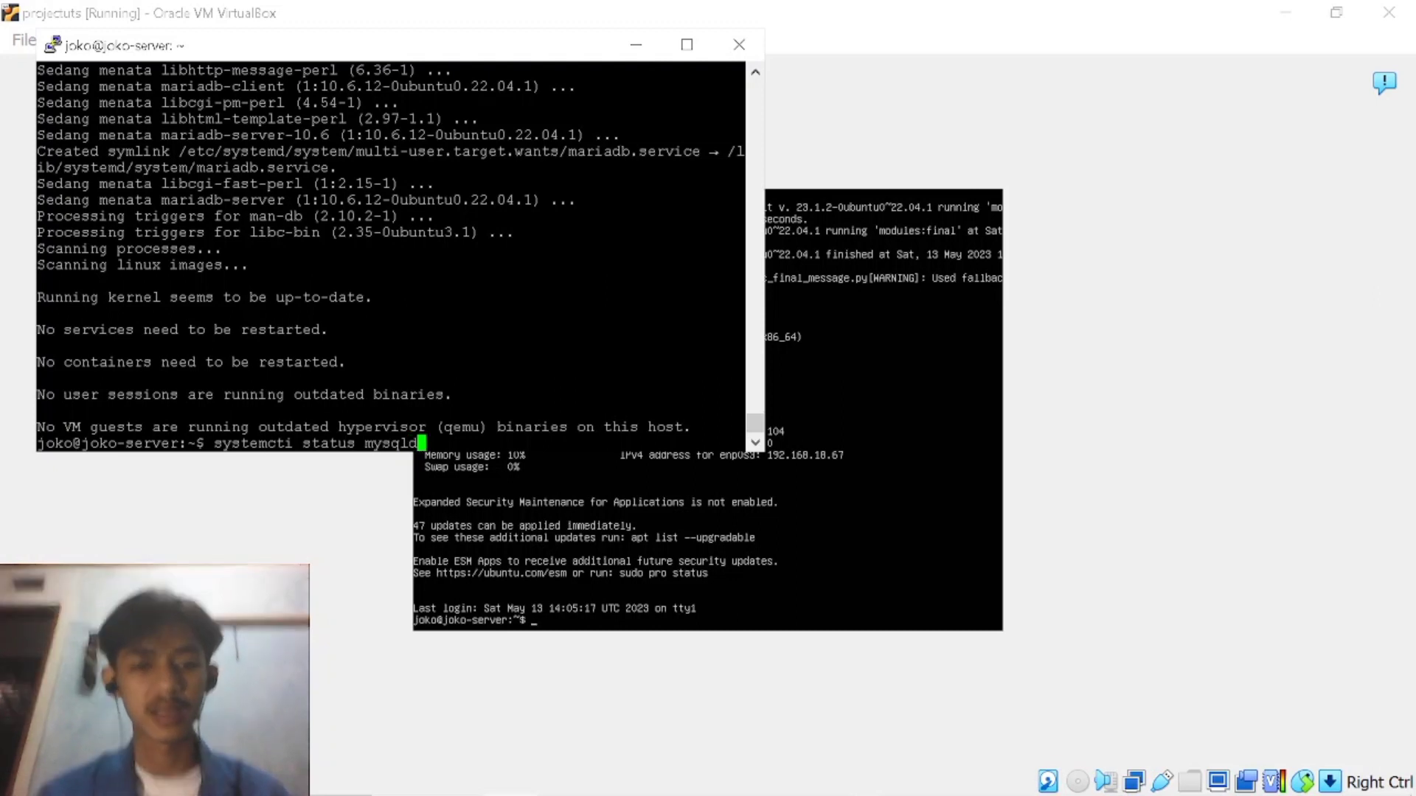
key(Return)
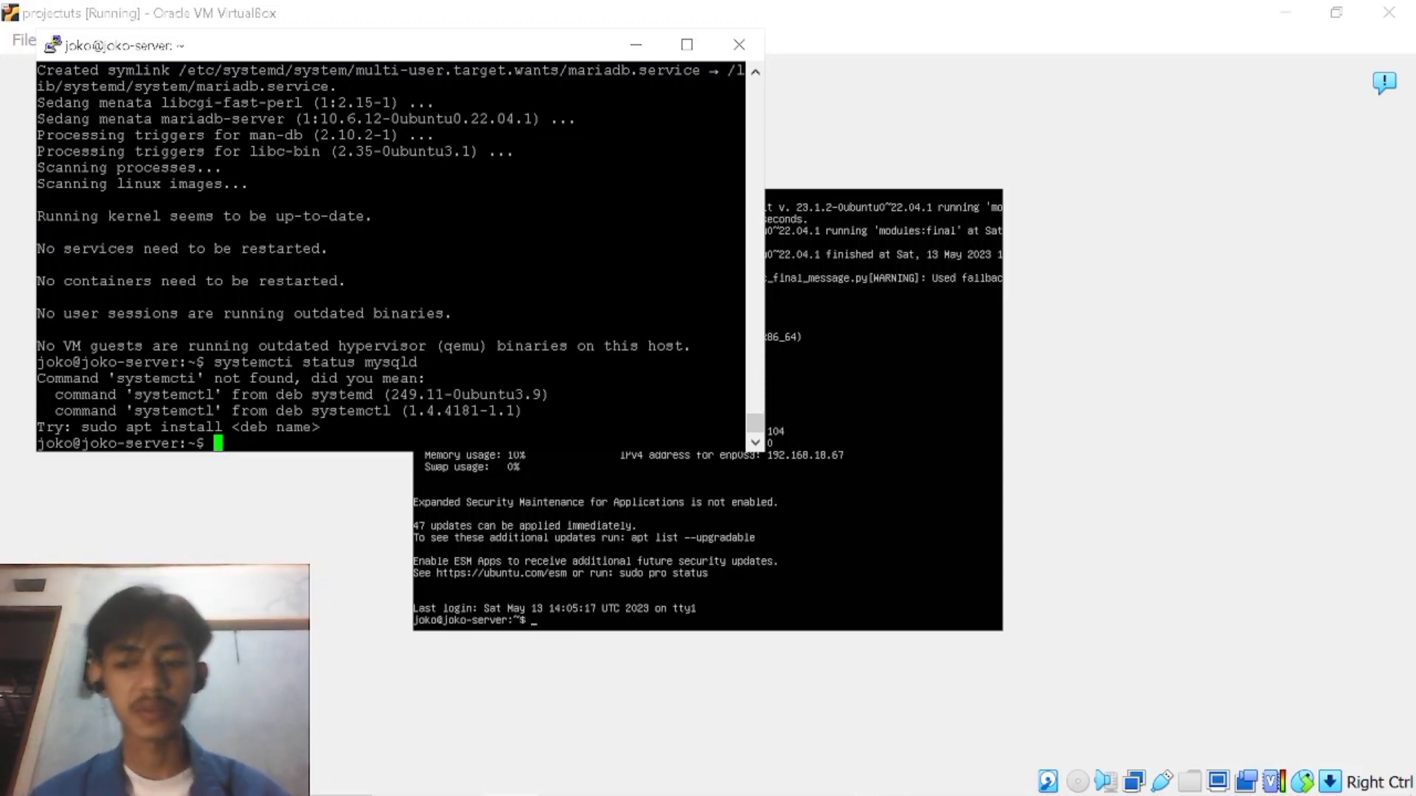
Start the MariaDB security script with sudo mariadb-secure-installation.
text(sudo mariadb)
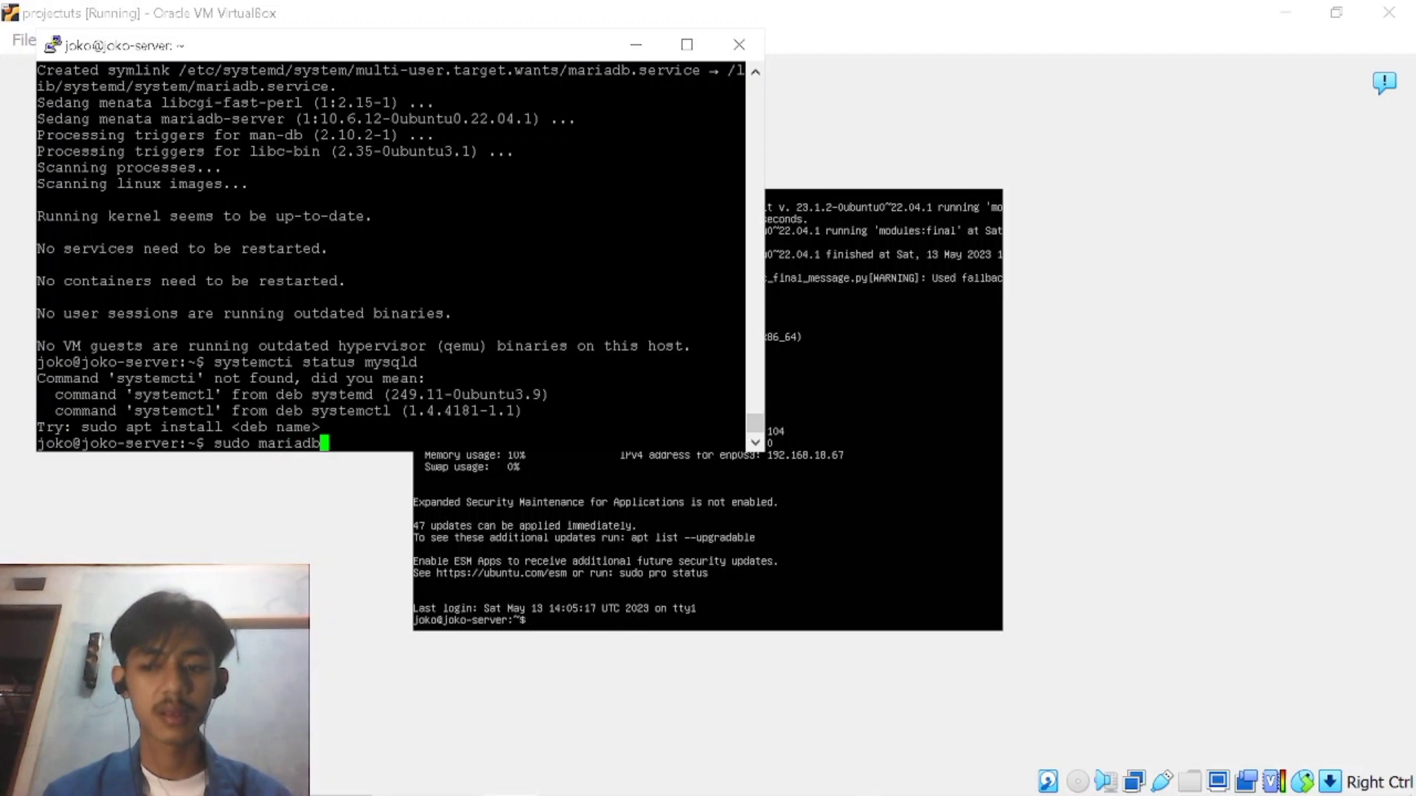
text(-secure)
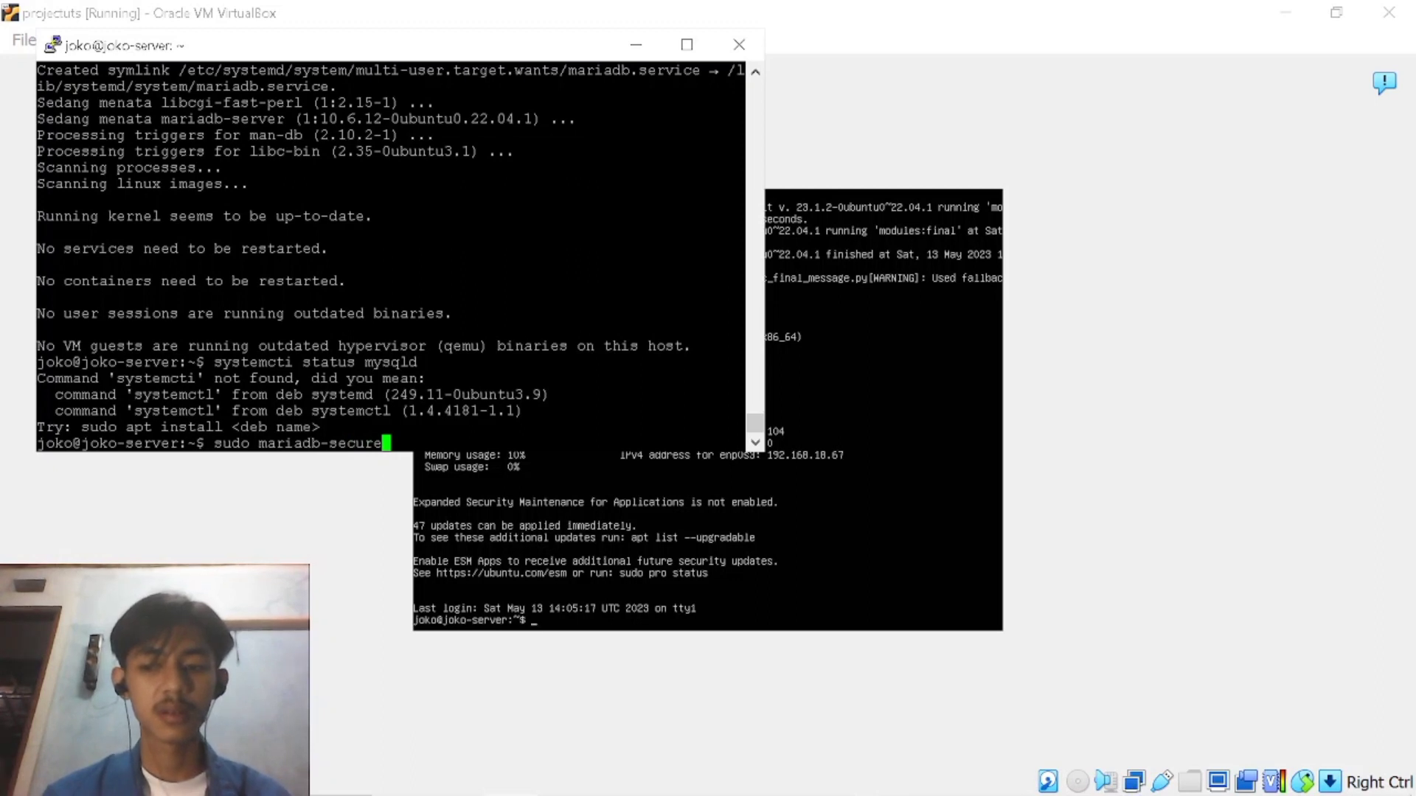
text(-inst)
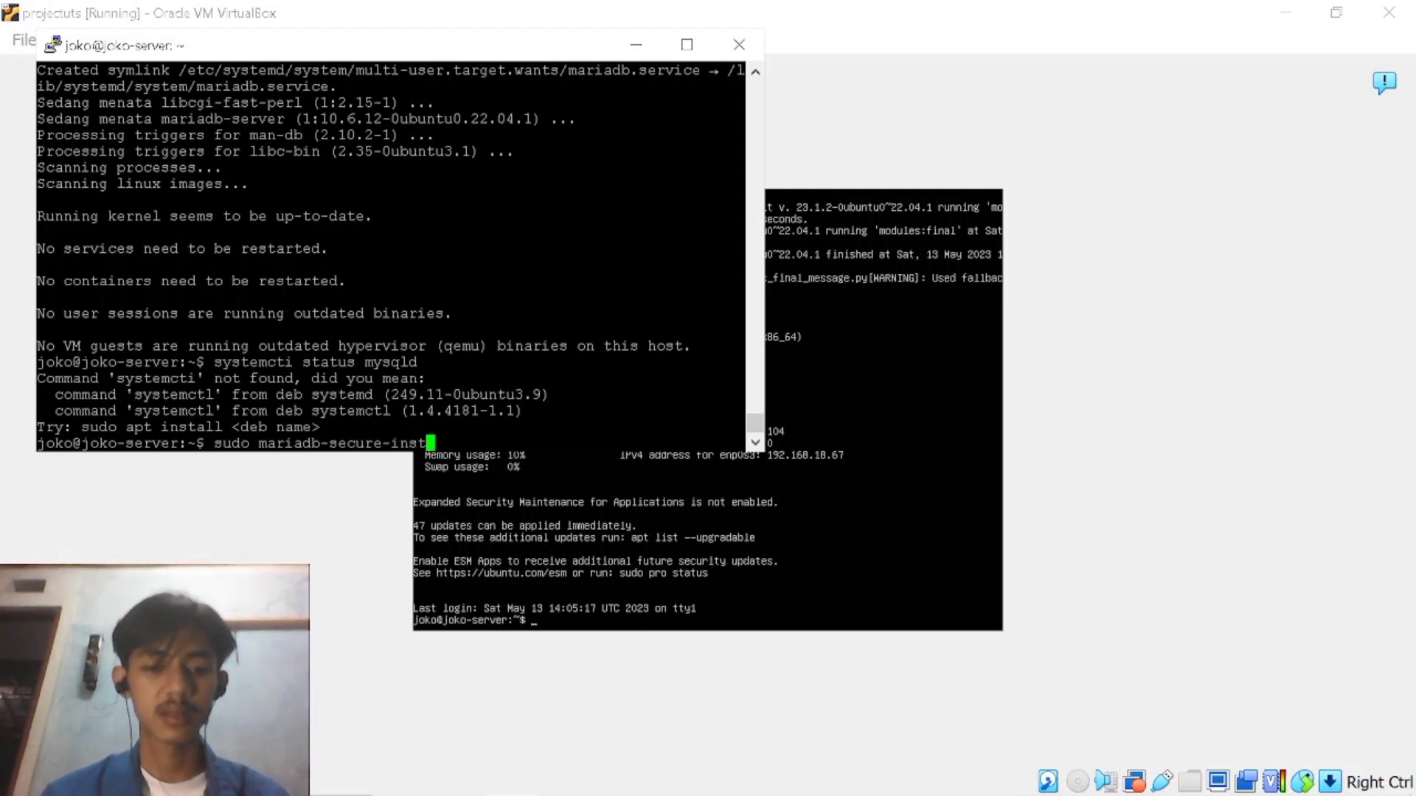
text(alat)
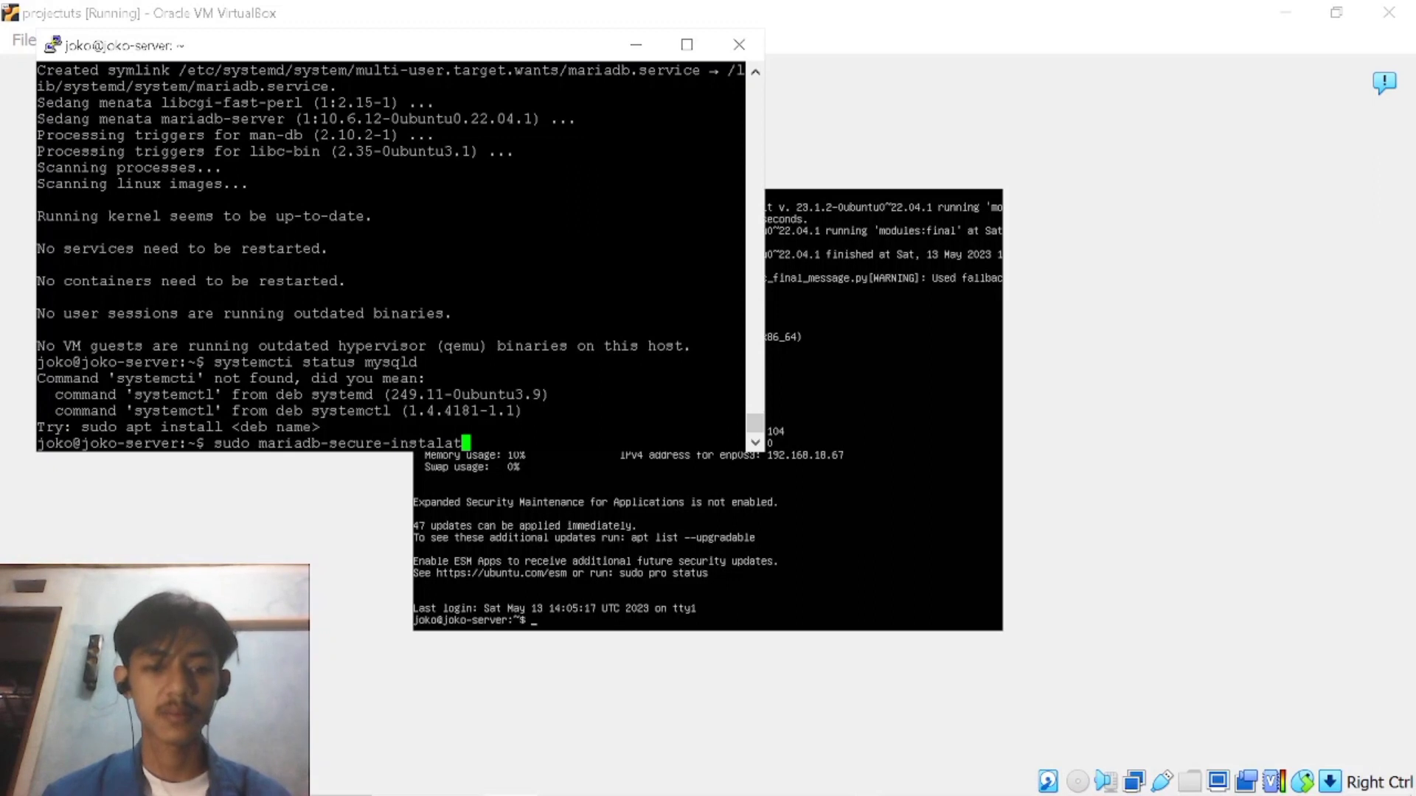
key(BackSpace)
key(BackSpace)
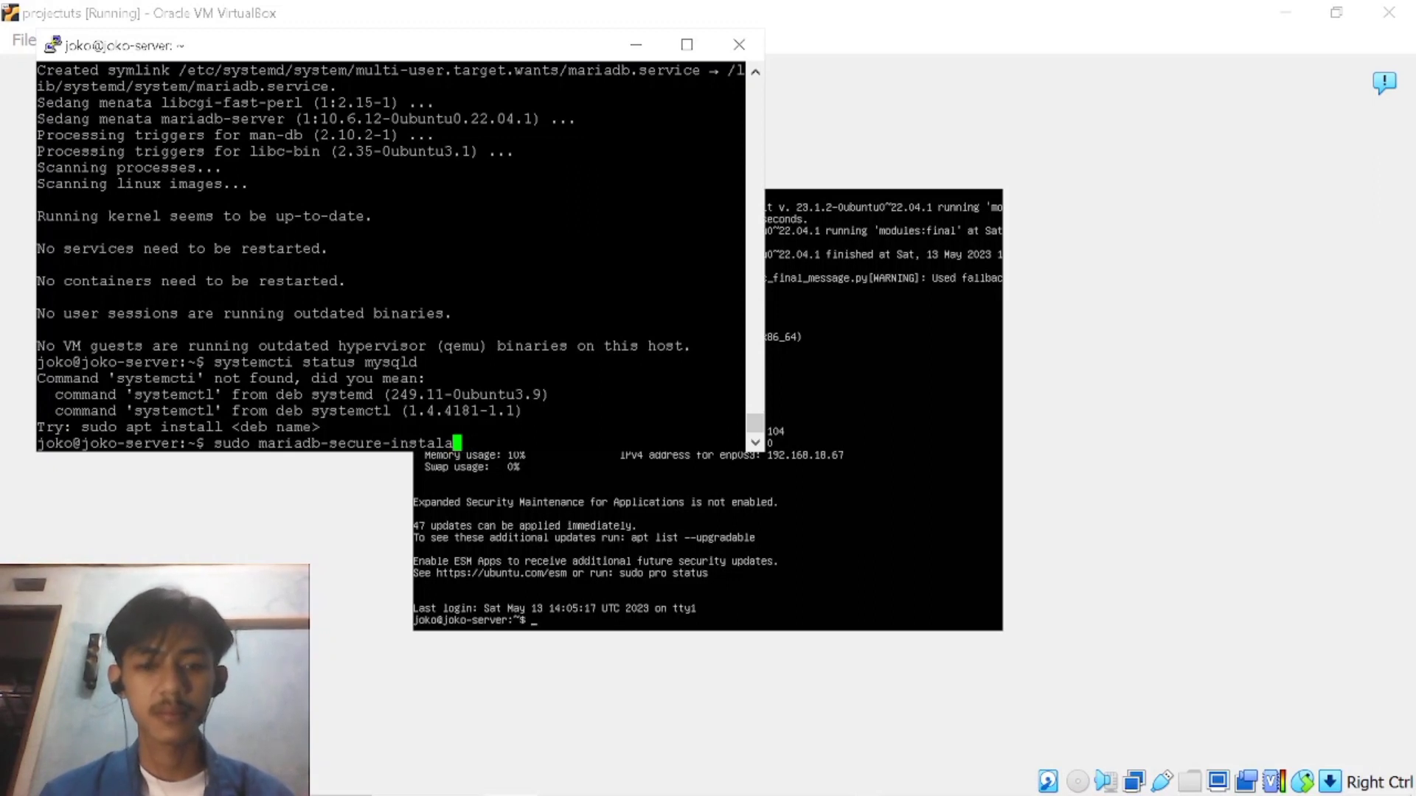
text(lation)
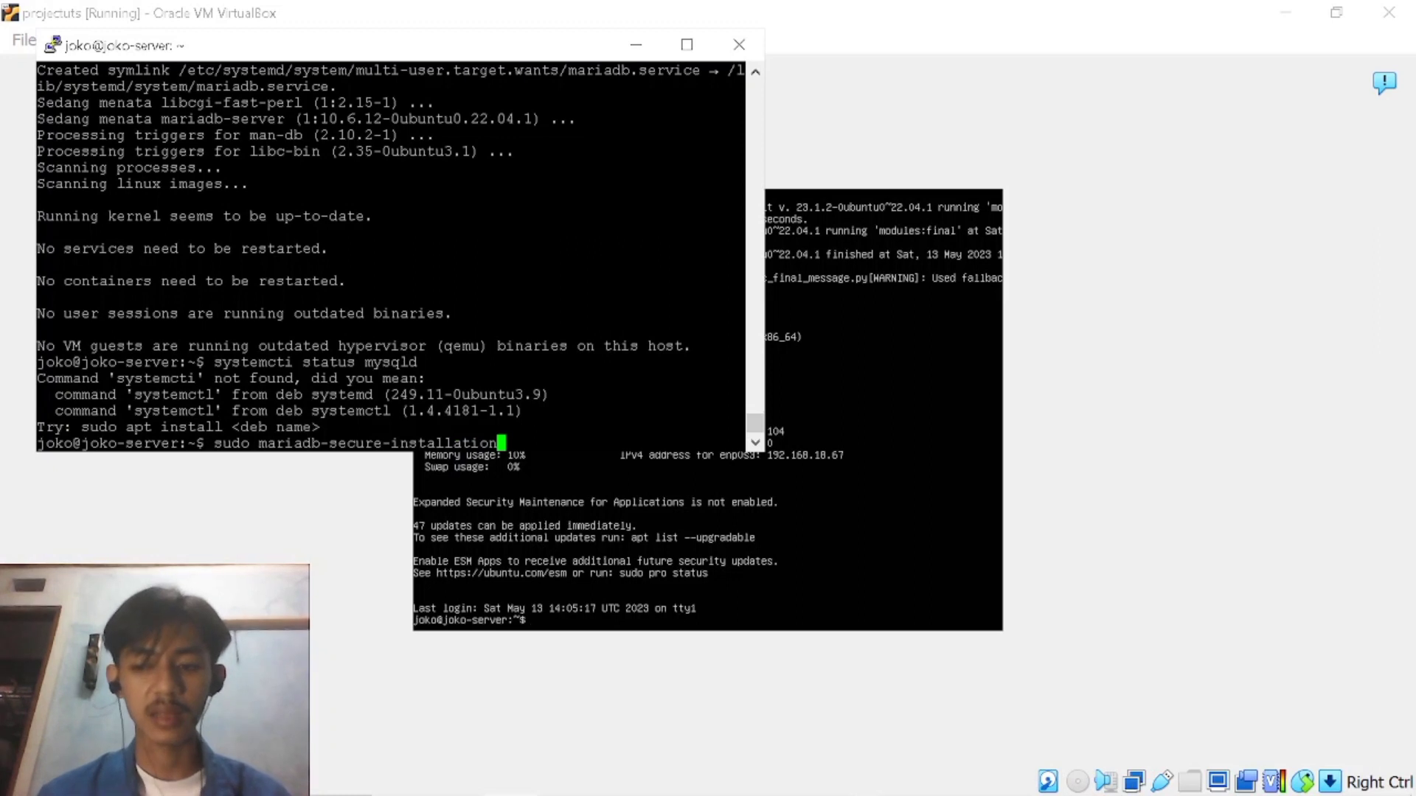
key(Return)
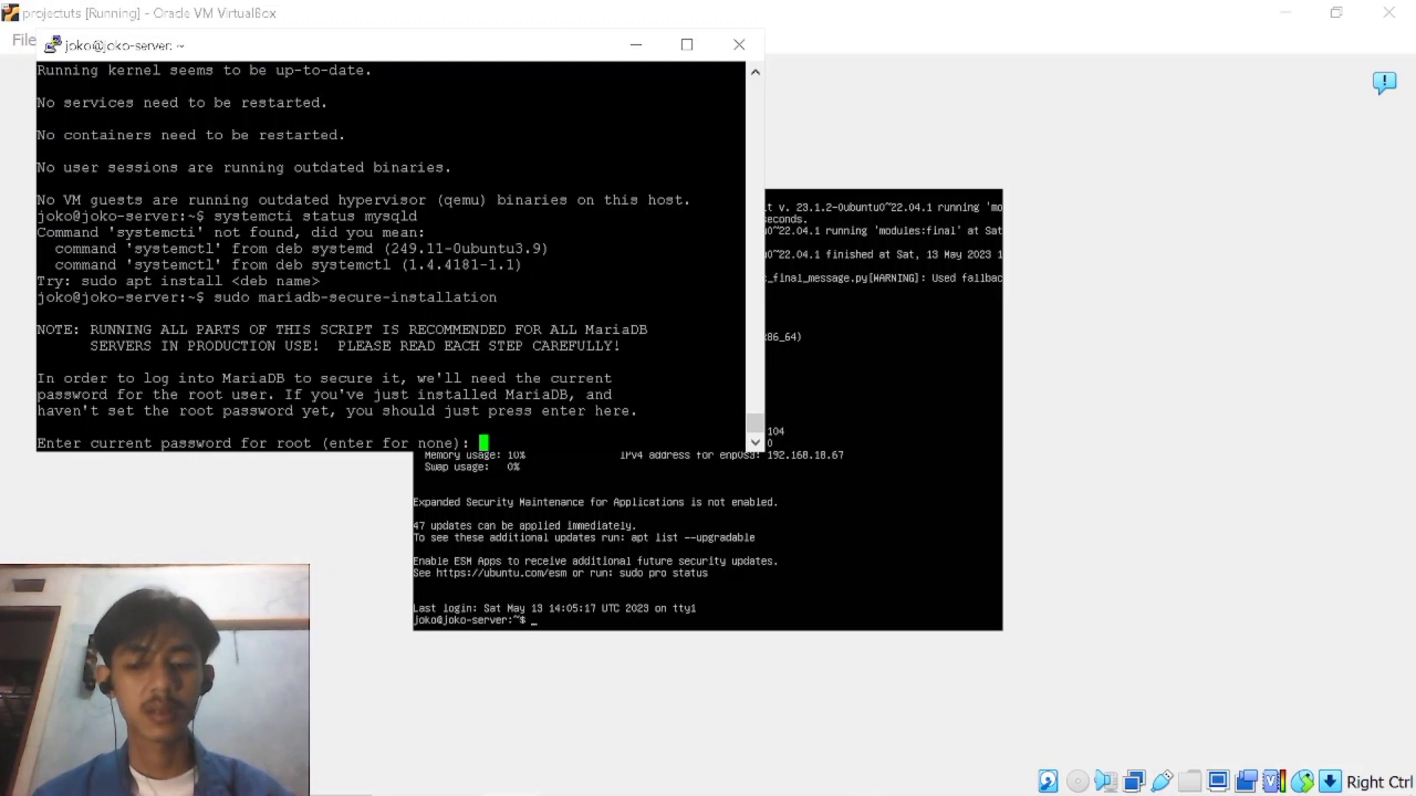
Leave the current MariaDB root password blank and answer y to switch to unix_socket authentication.
key(Return)
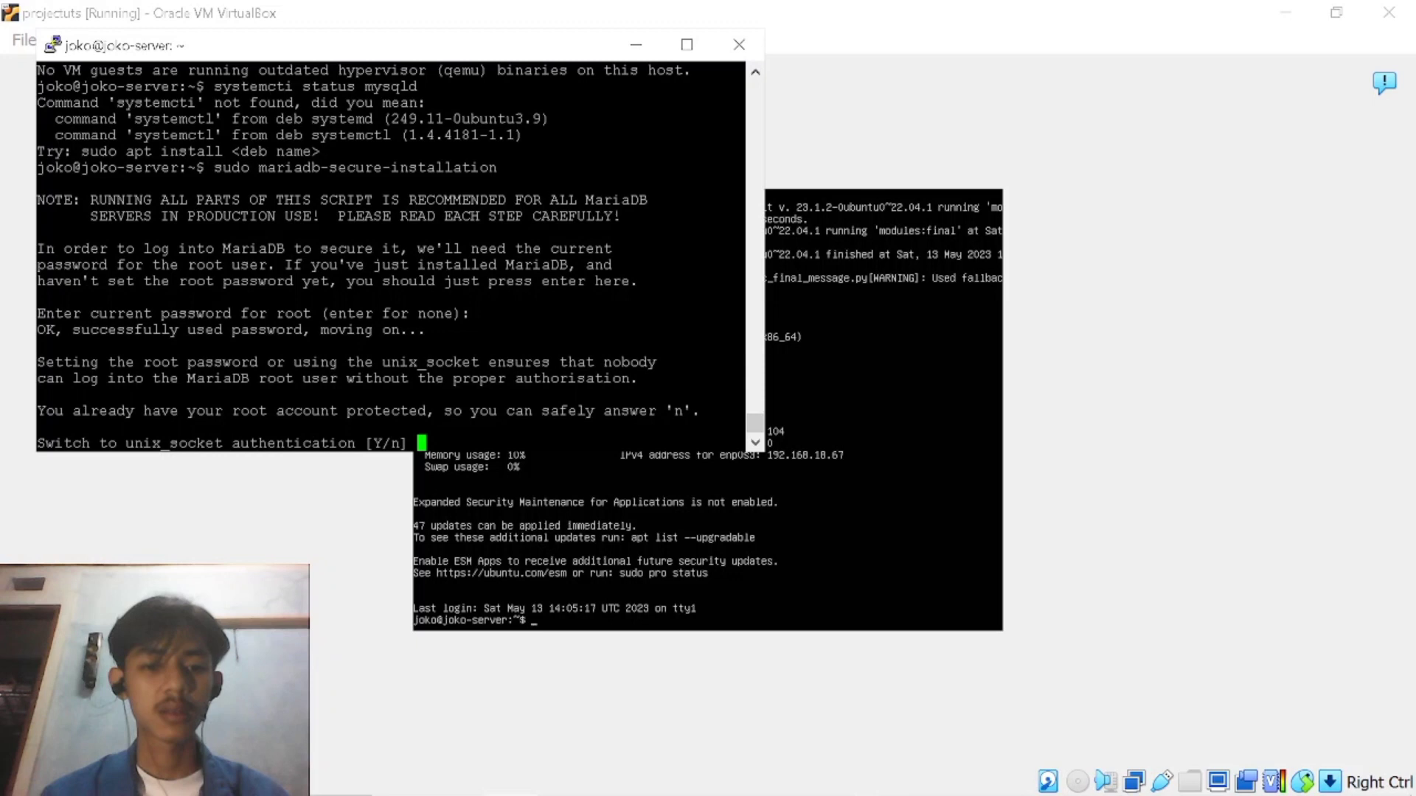
text(y)
key(Return)
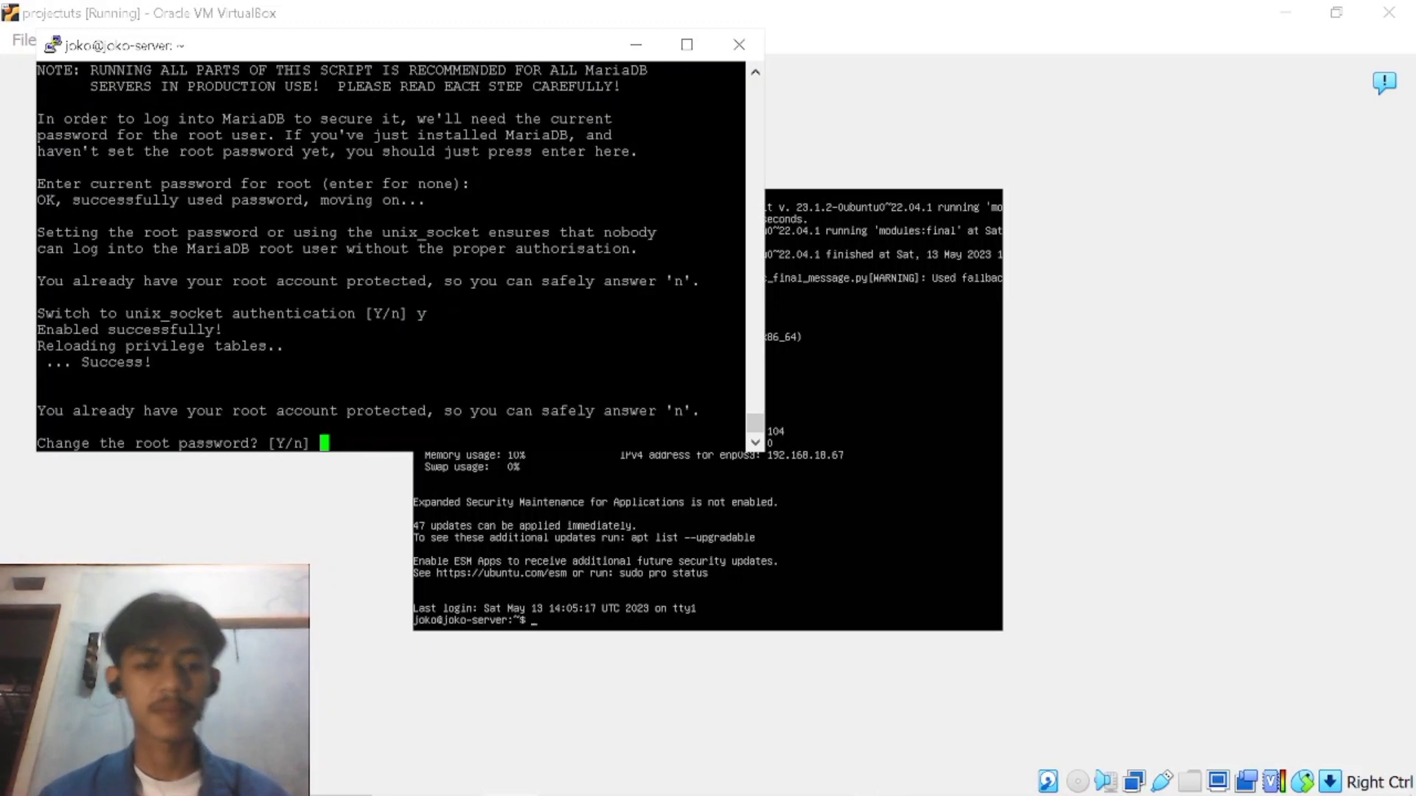
Answer y to change the MariaDB root password, then enter and re-enter the new root password.
text(y)
key(Return)
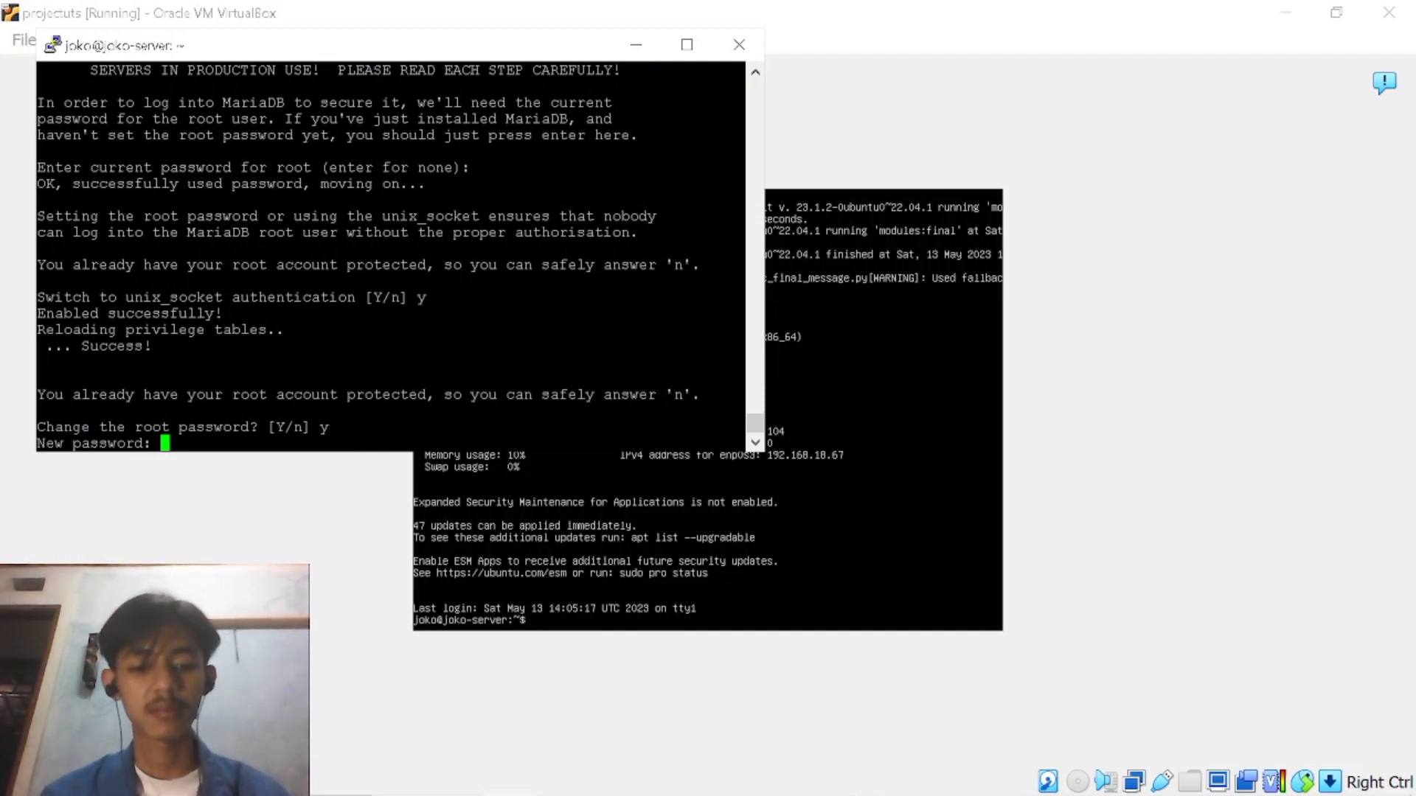
key(Return)
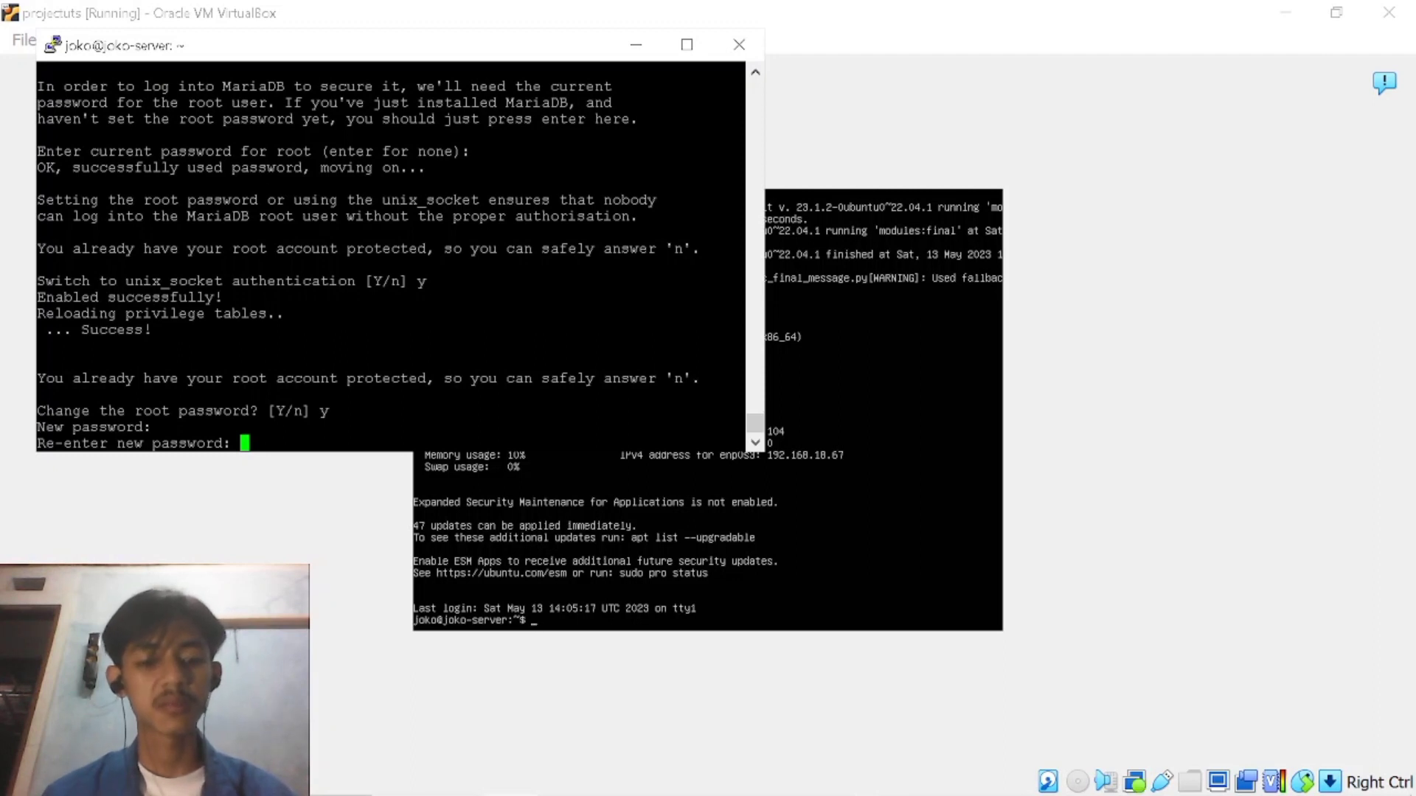
key(Return)
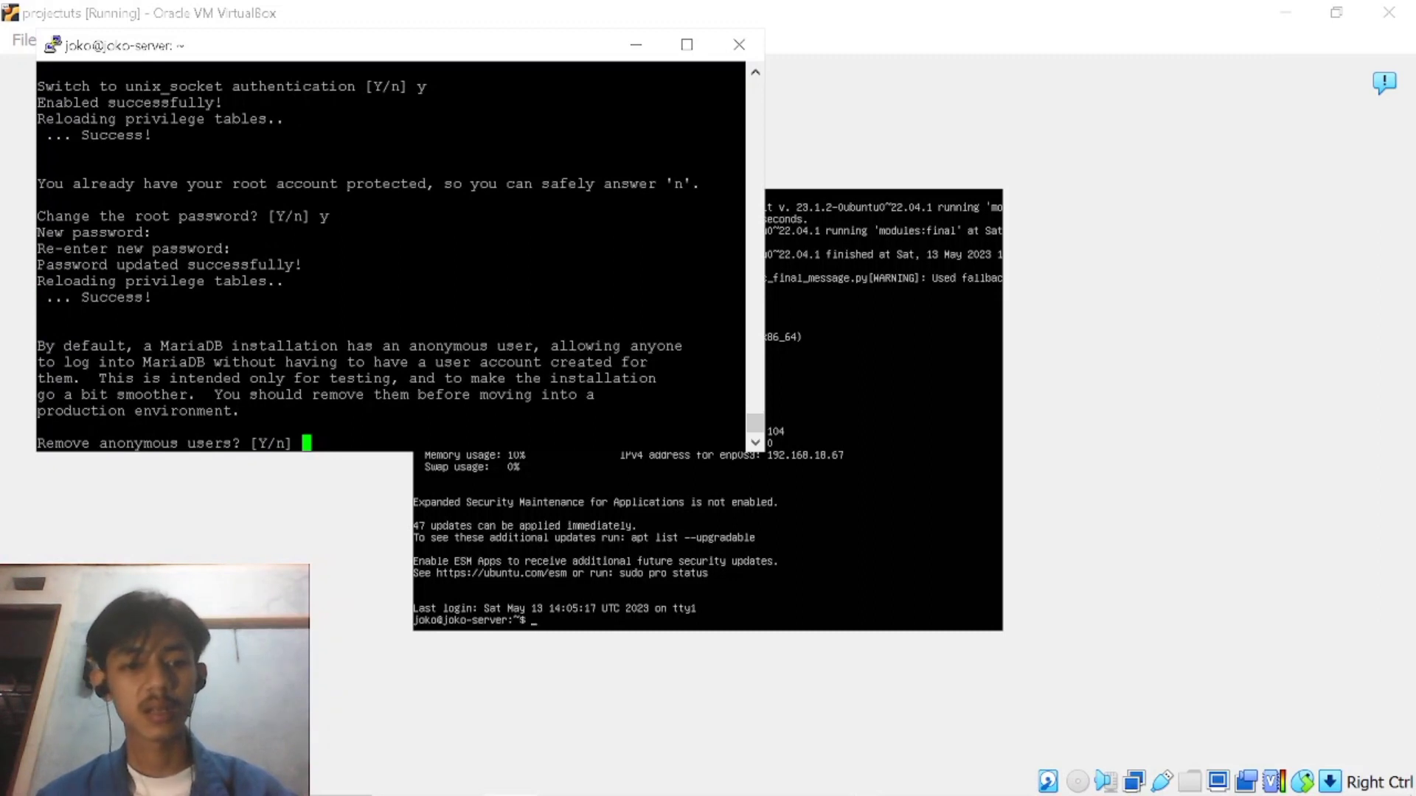
Answer n to removing anonymous users and y to disallowing remote root login.
text(n)
key(Return)
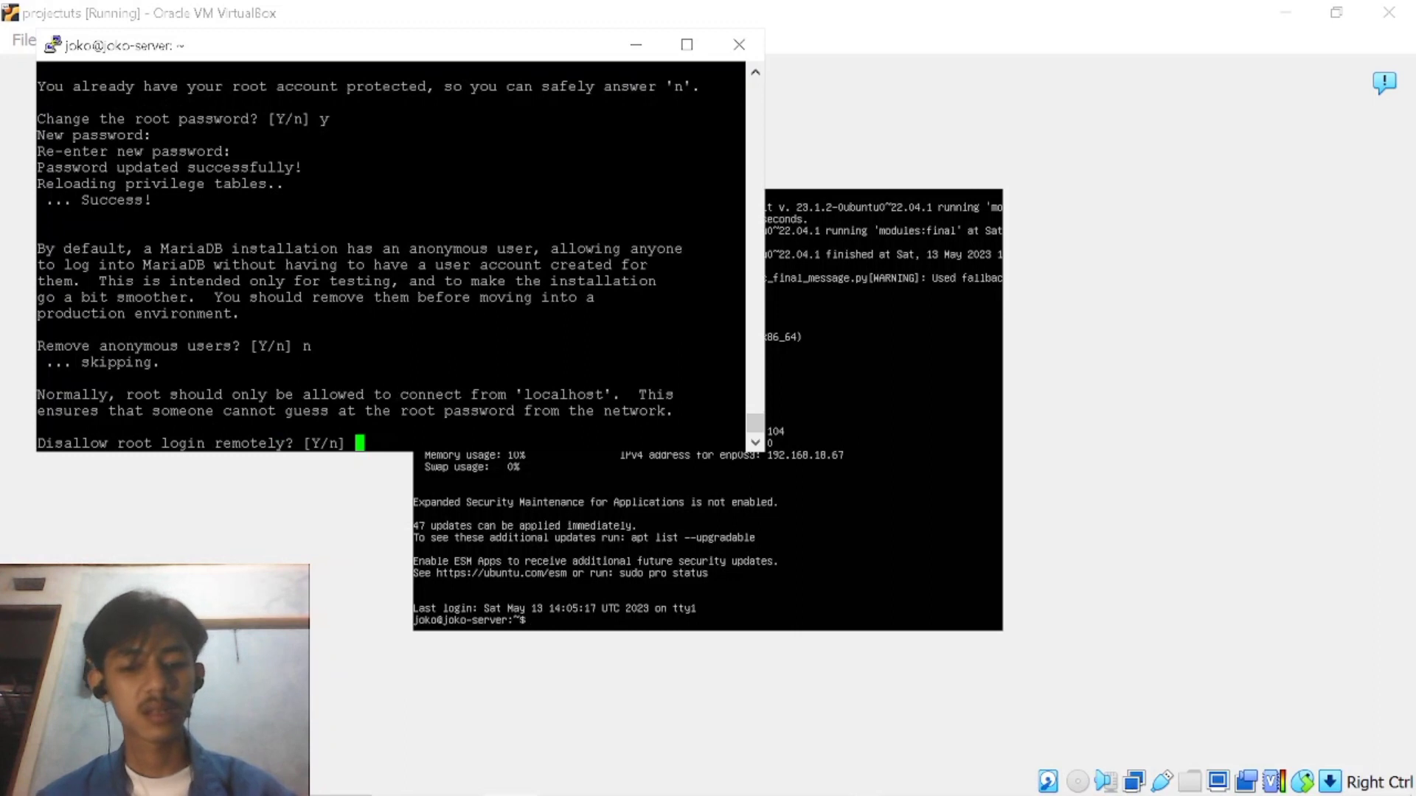
text(y)
key(Return)
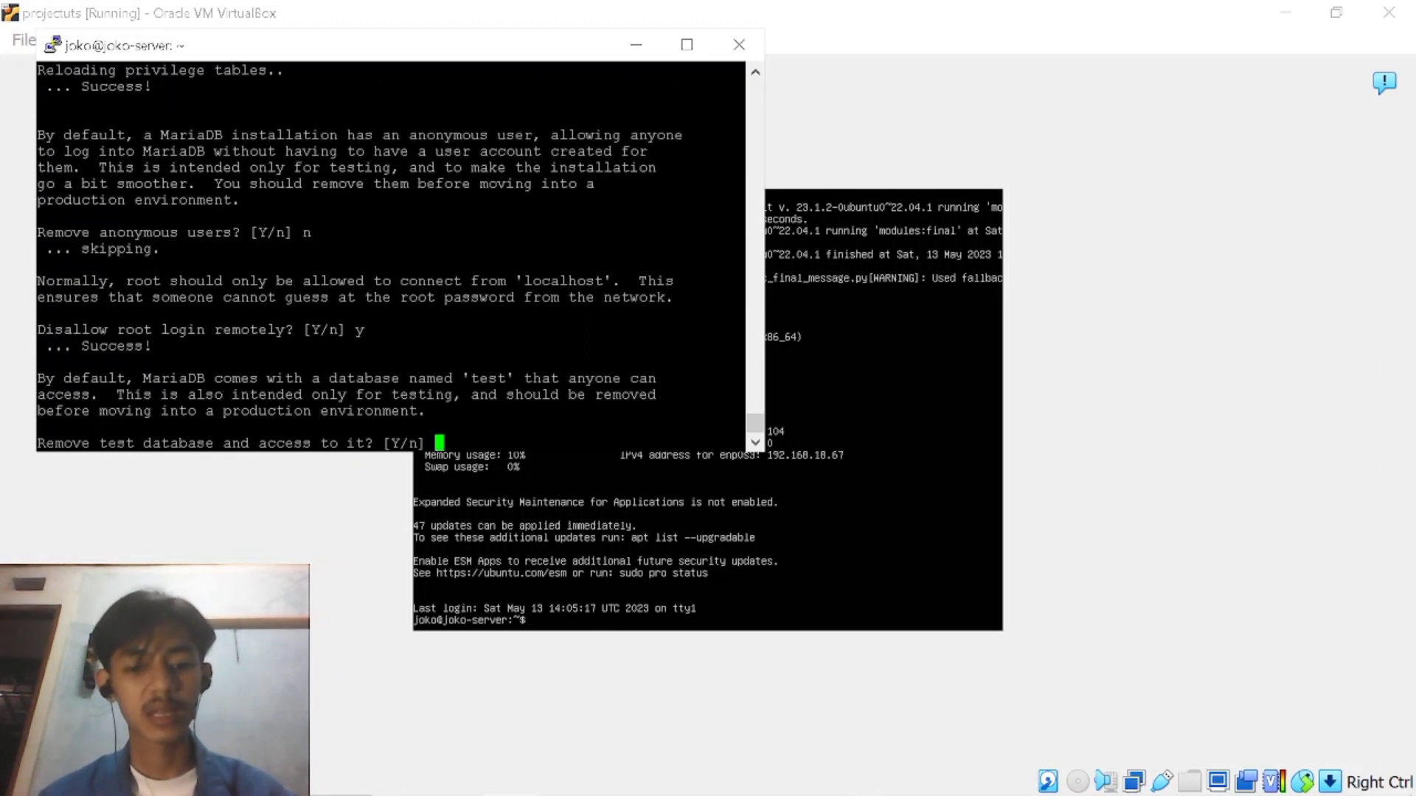
Answer y to removing the test database and access to it, and y to reloading the privilege tables.
text(y)
key(Return)
text(y)
key(Return)
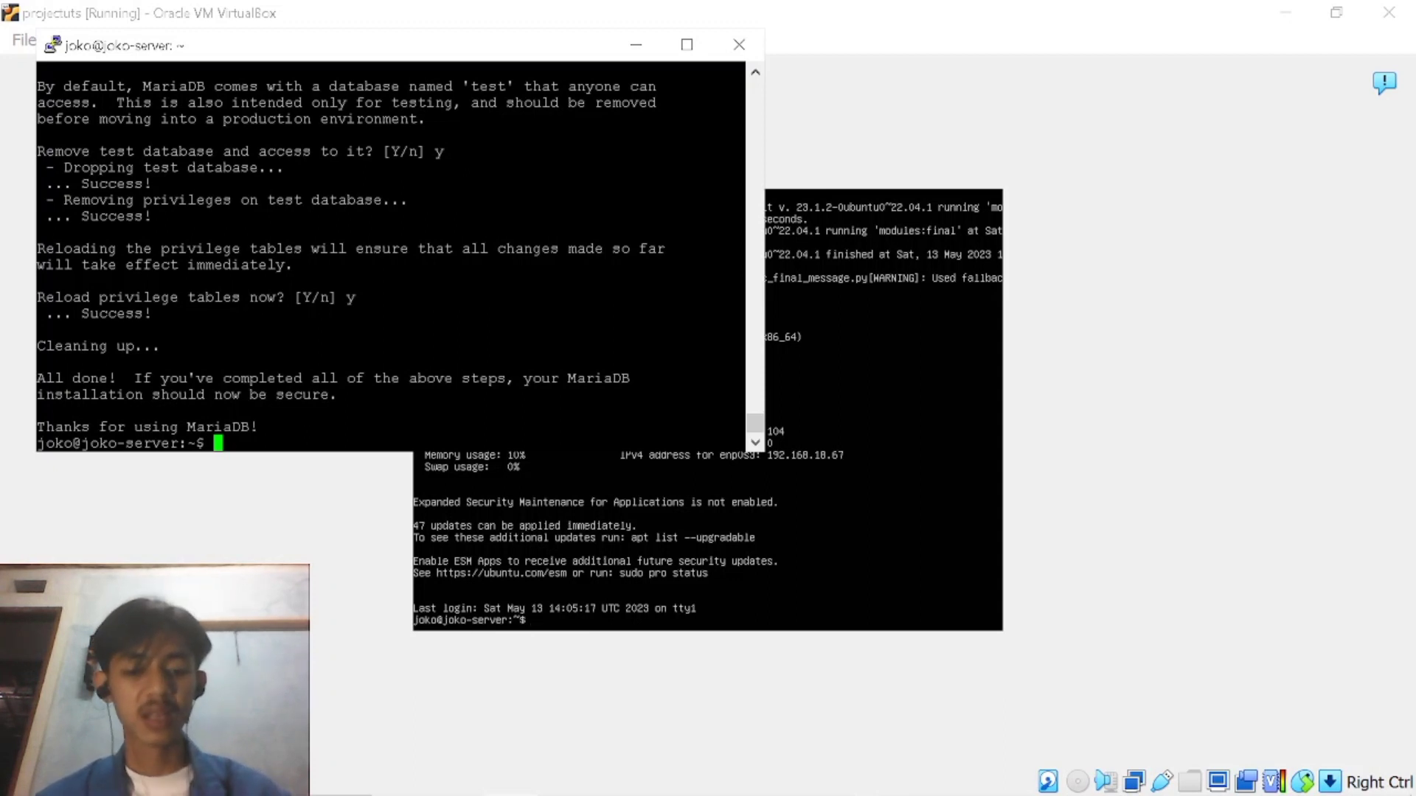
Log in to the MariaDB monitor with mysql -u root -p, entering the root password.
text(mys)
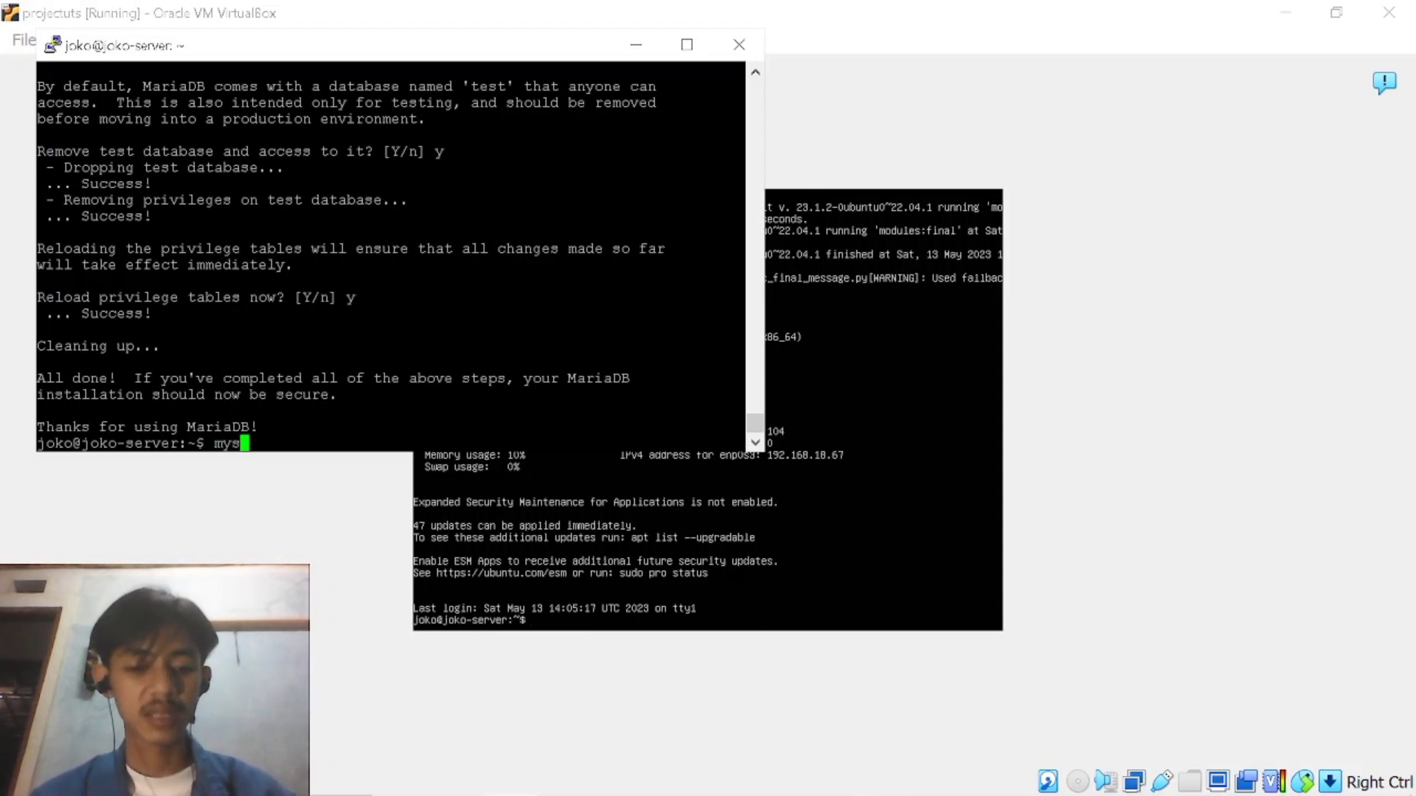
text(ql-u)
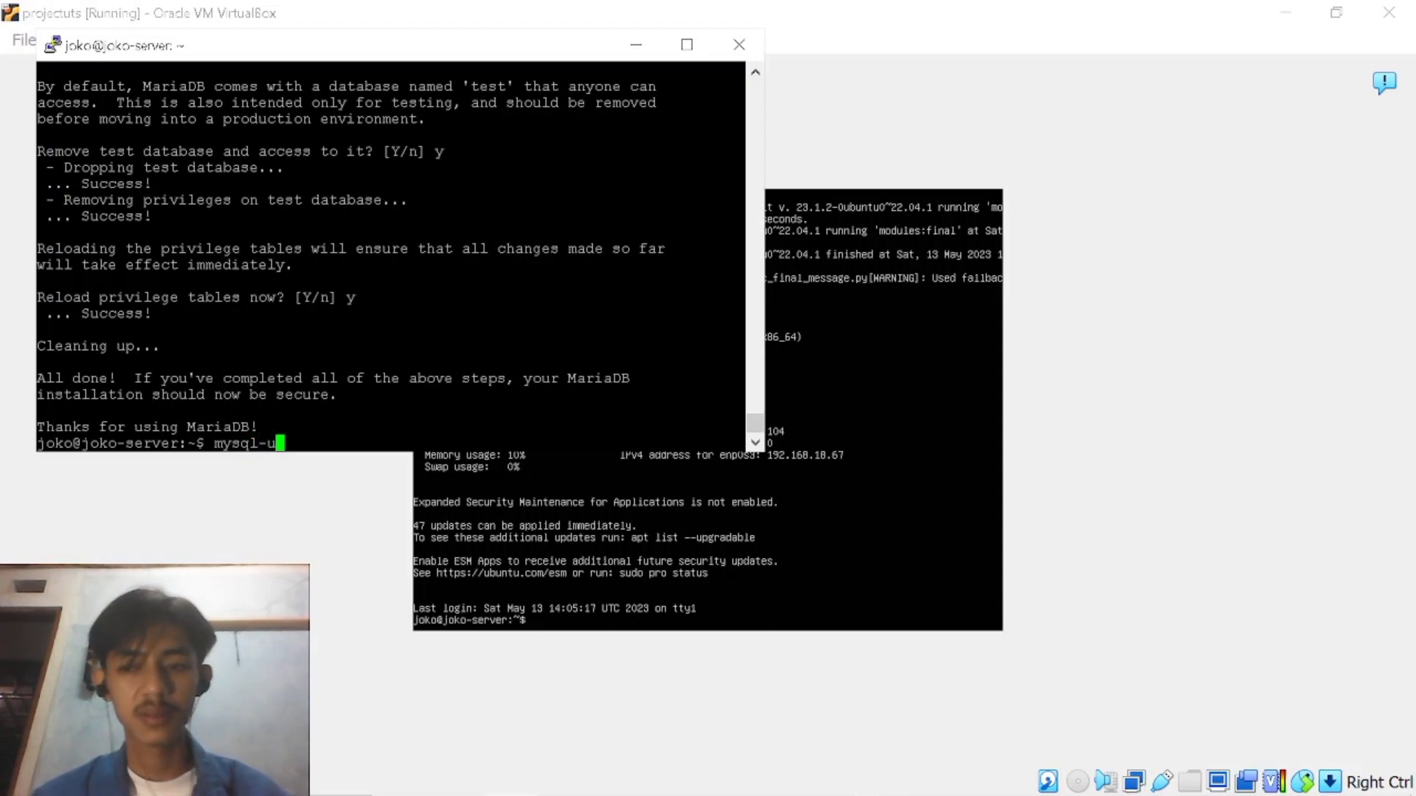
text( root -p)
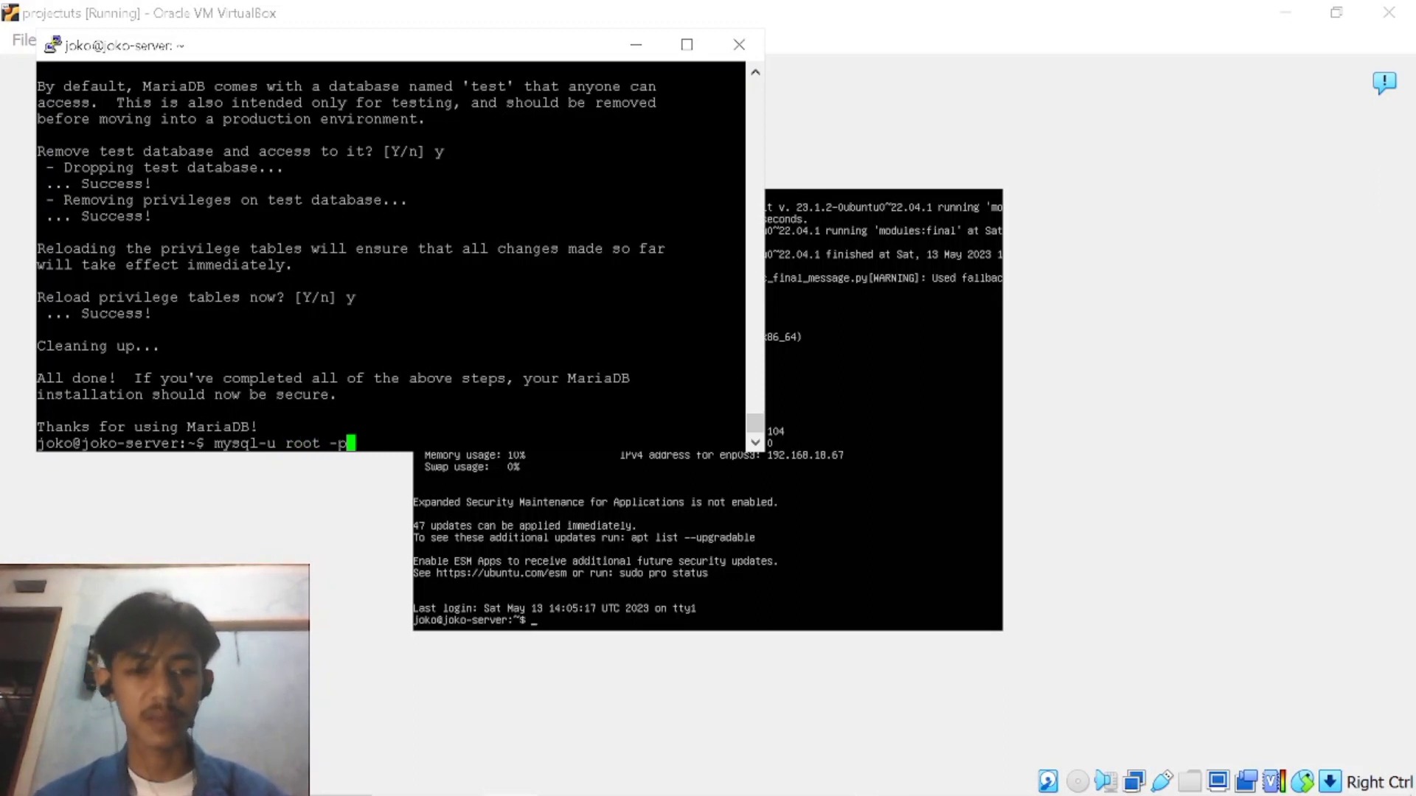
key(Left)
key(Left)
key(Left)
key(Left)
key(Left)
key(Left)
key(Left)
key(Left)
key(Left)
key(Left)
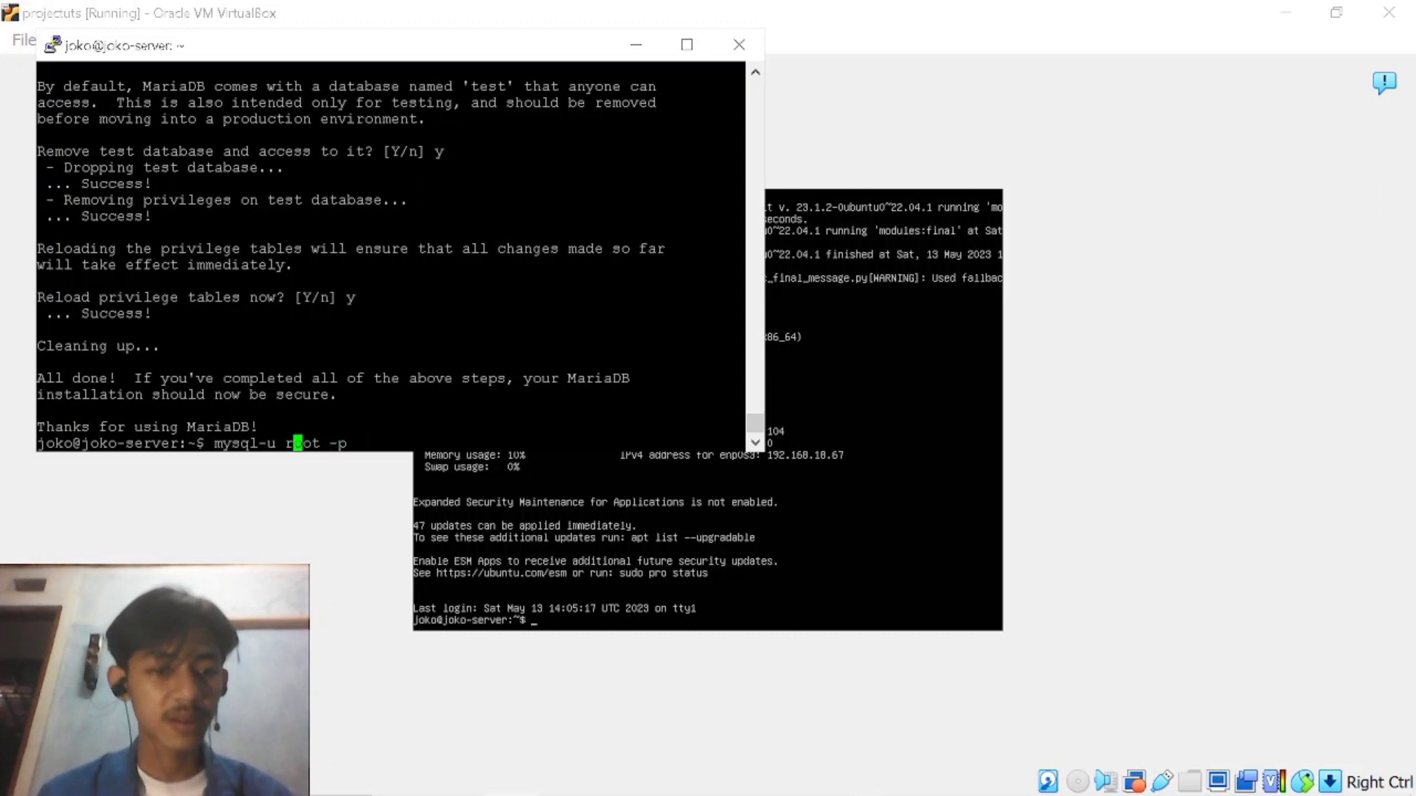
key(Left)
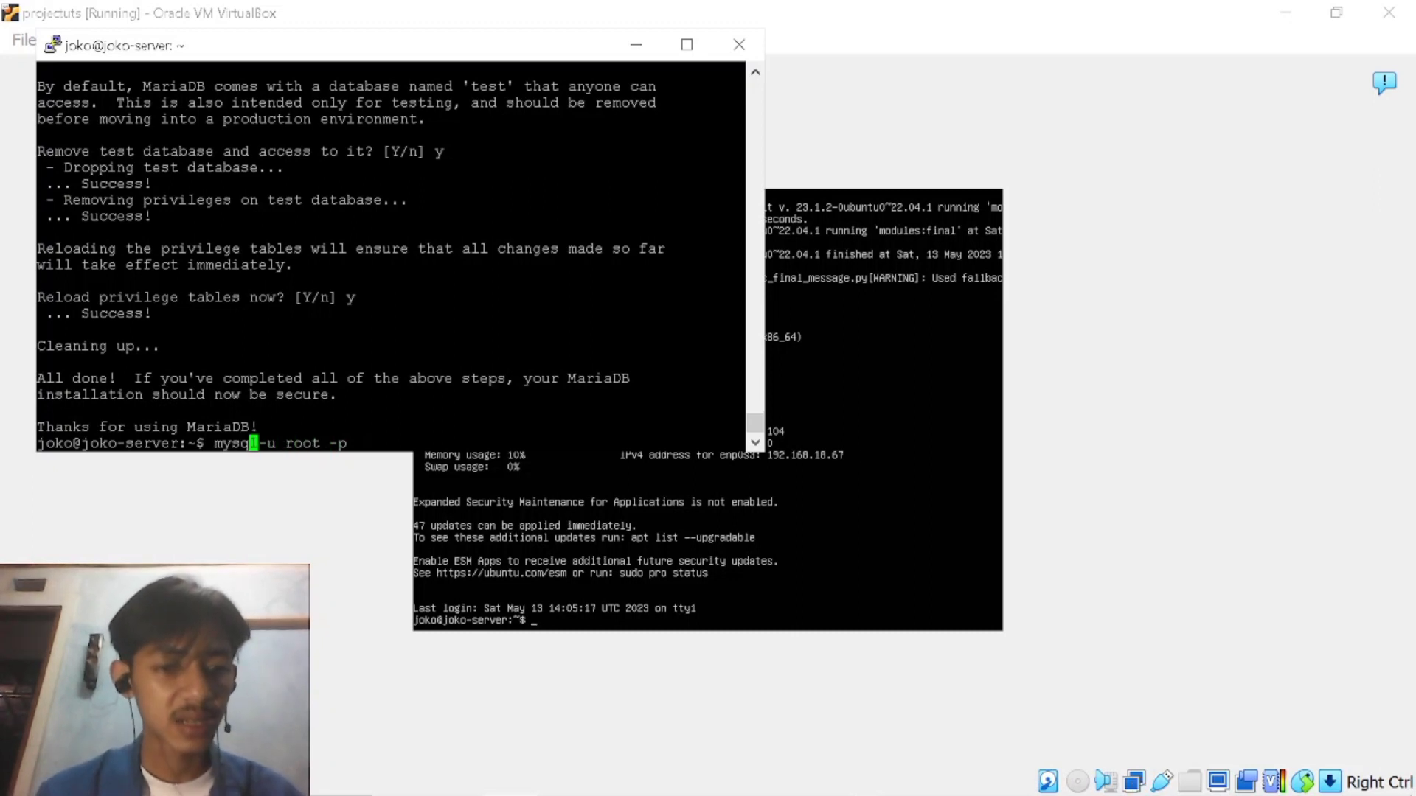
key(Delete)
key(BackSpace)
text(l)
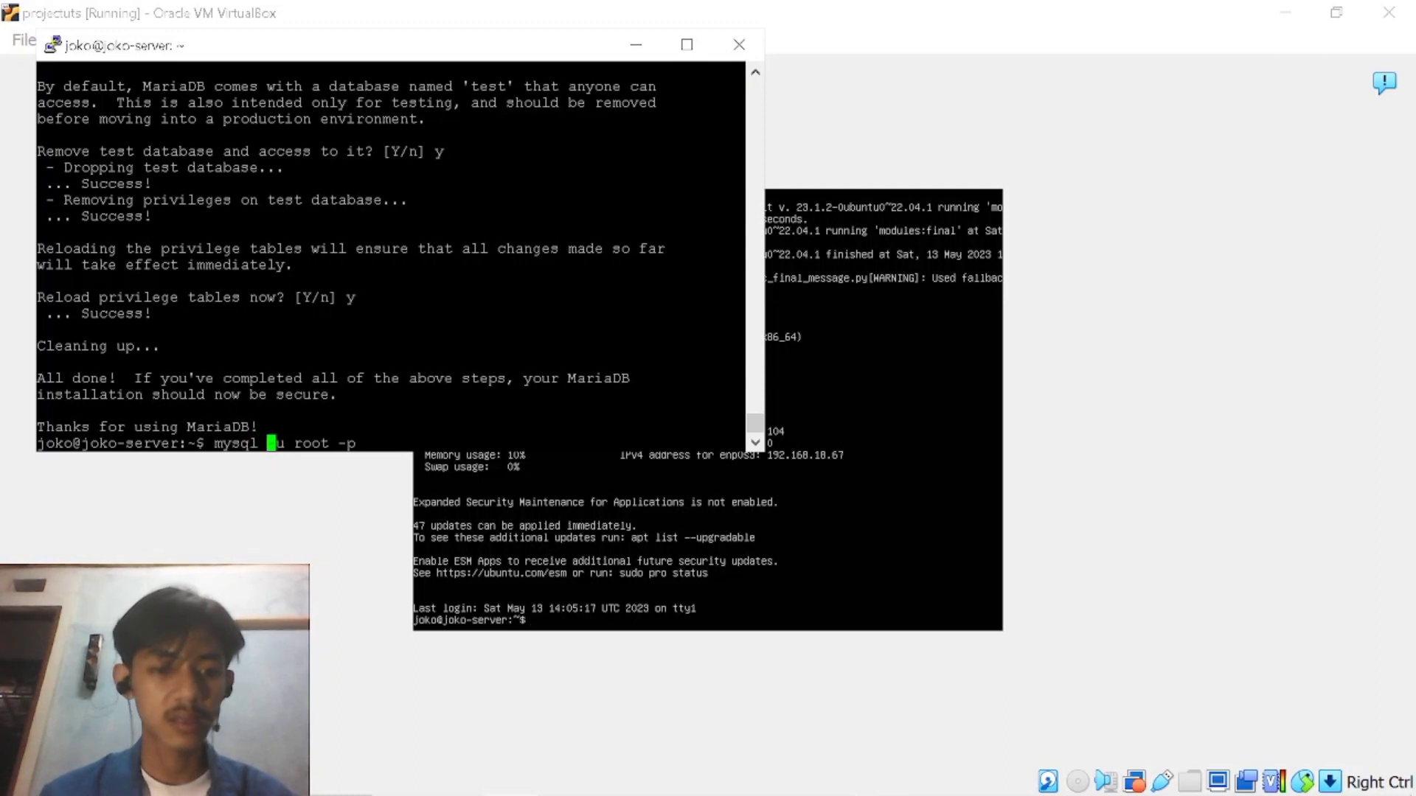
key(Right)
key(Right)
key(Right)
key(Right)
key(Right)
key(Right)
key(Right)
key(Right)
key(Right)
key(Right)
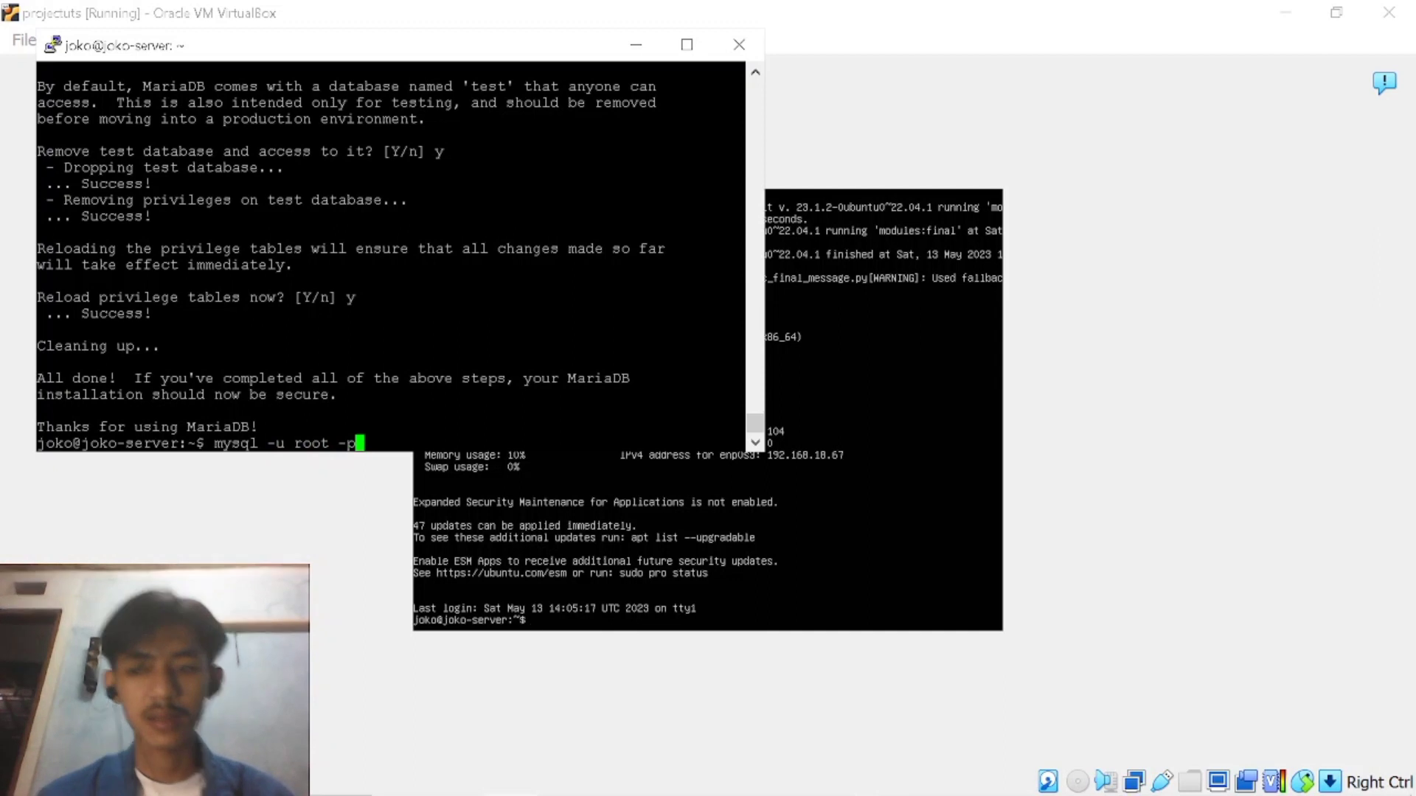
key(Return)
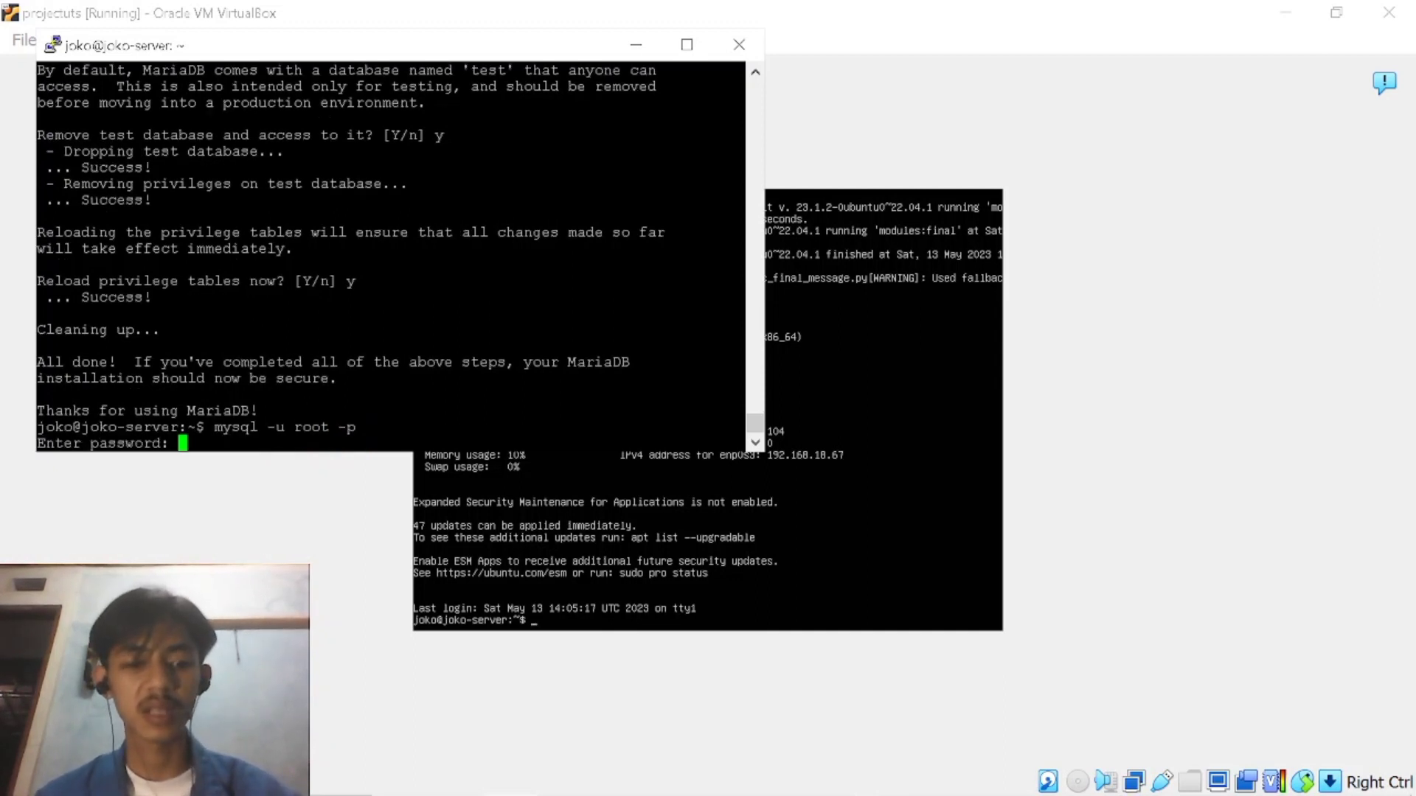
key(Return)
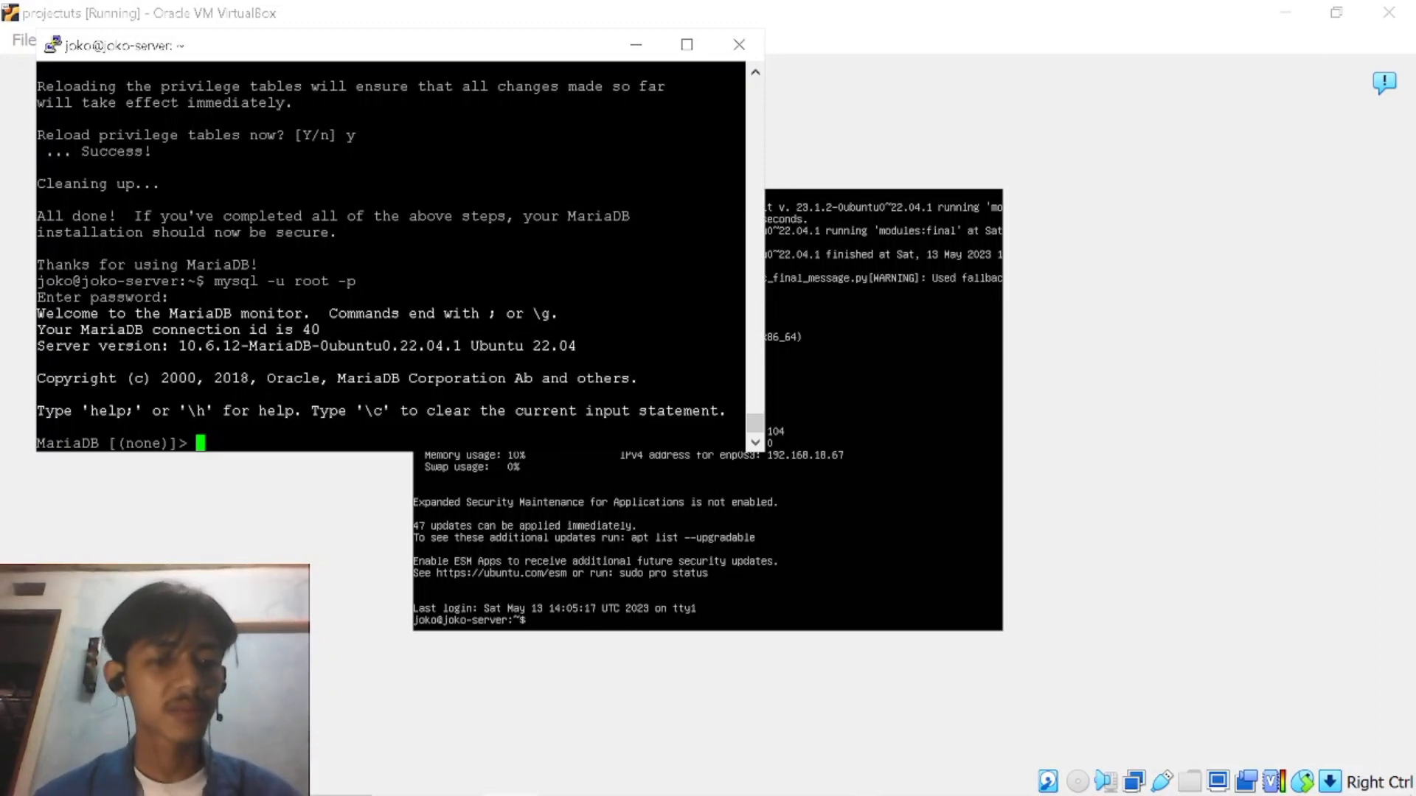
key(Return)
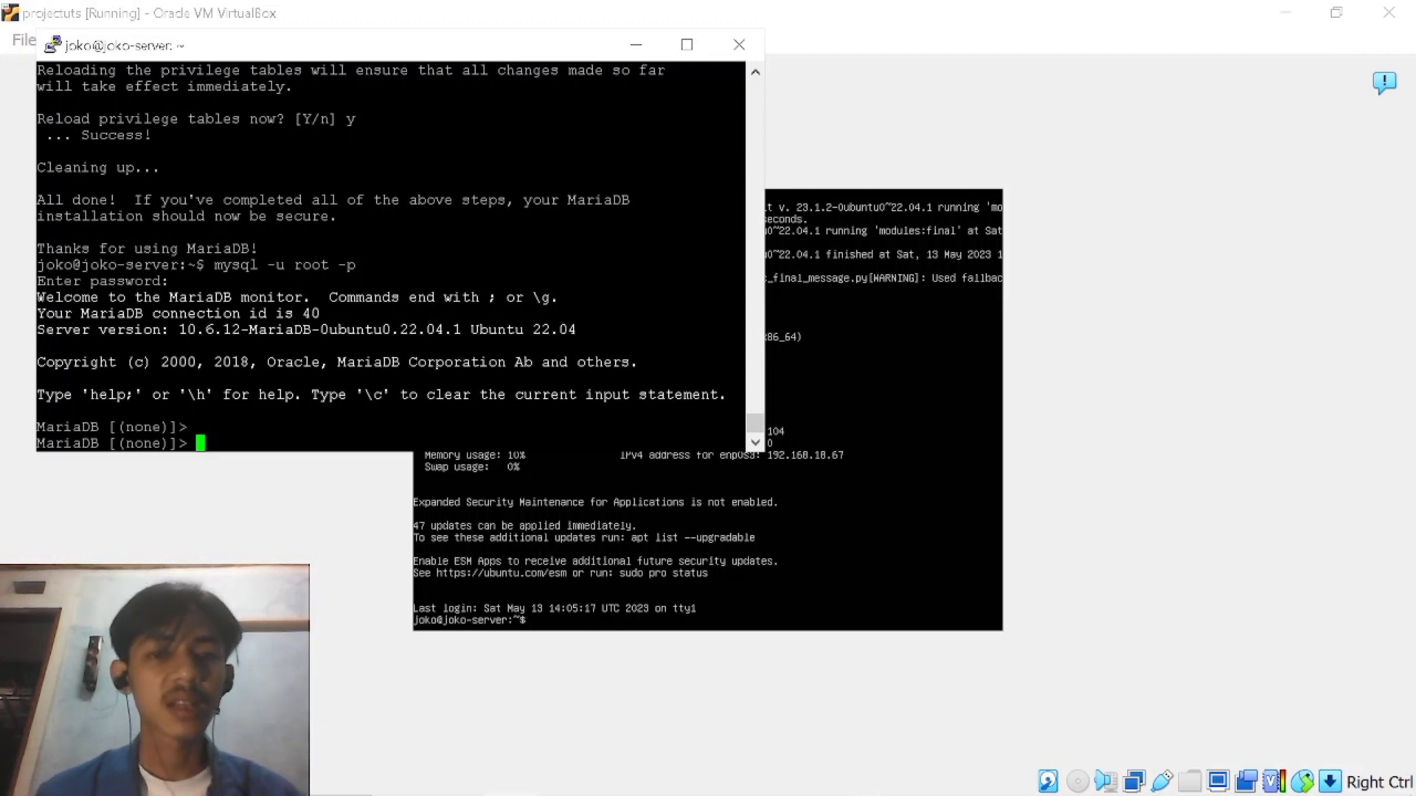
Close the current PuTTY session and launch PuTTY again from the Windows search.
click(737, 45)
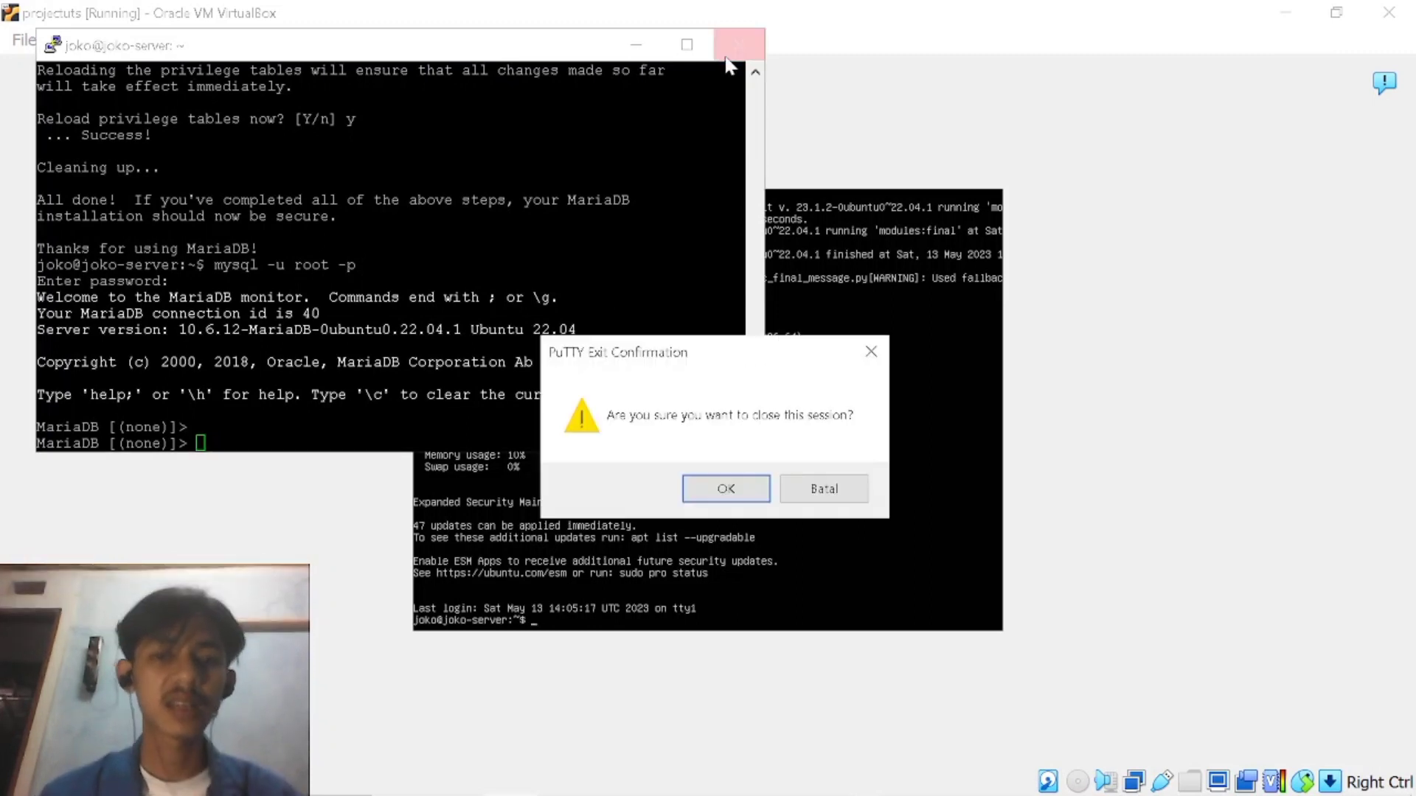
click(726, 489)
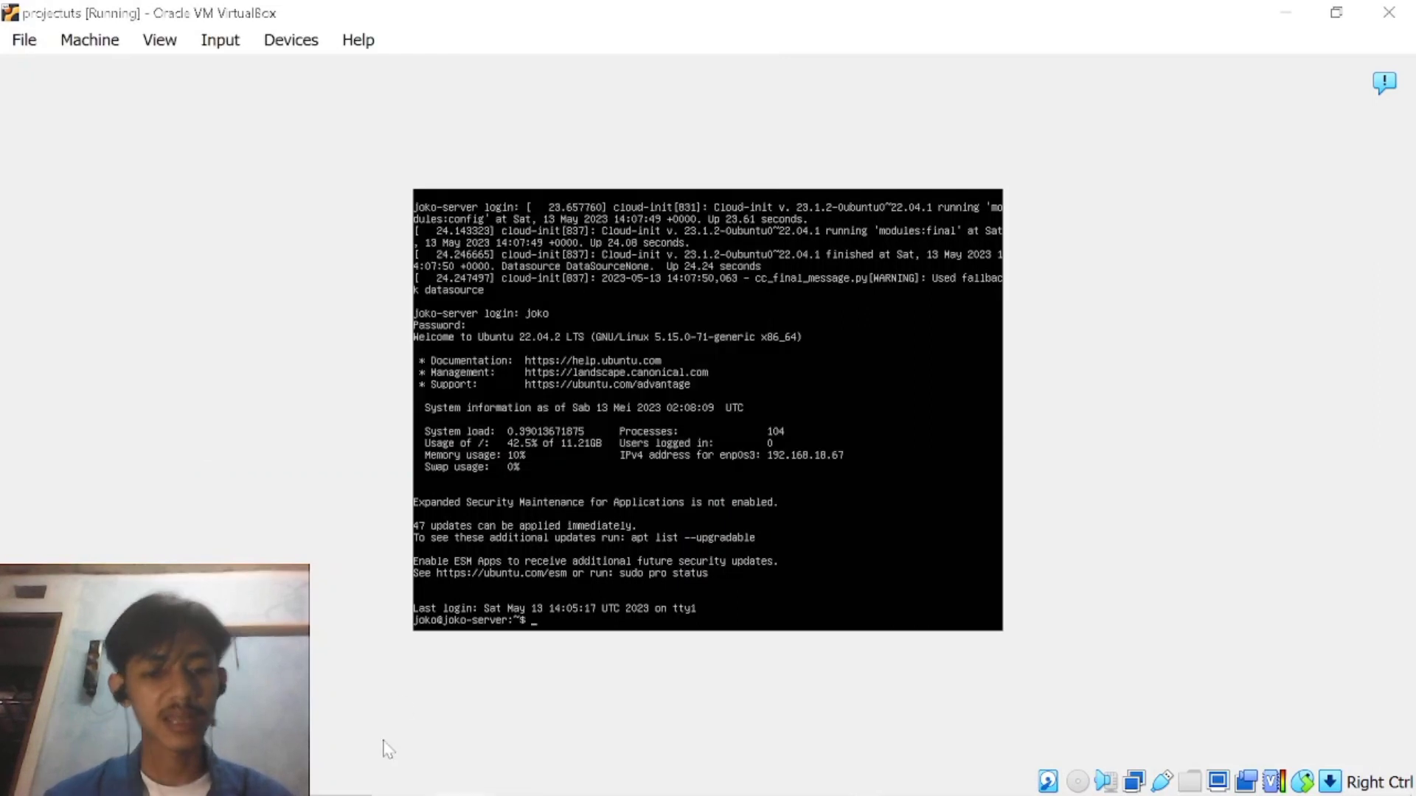
mouse_move(472, 775)
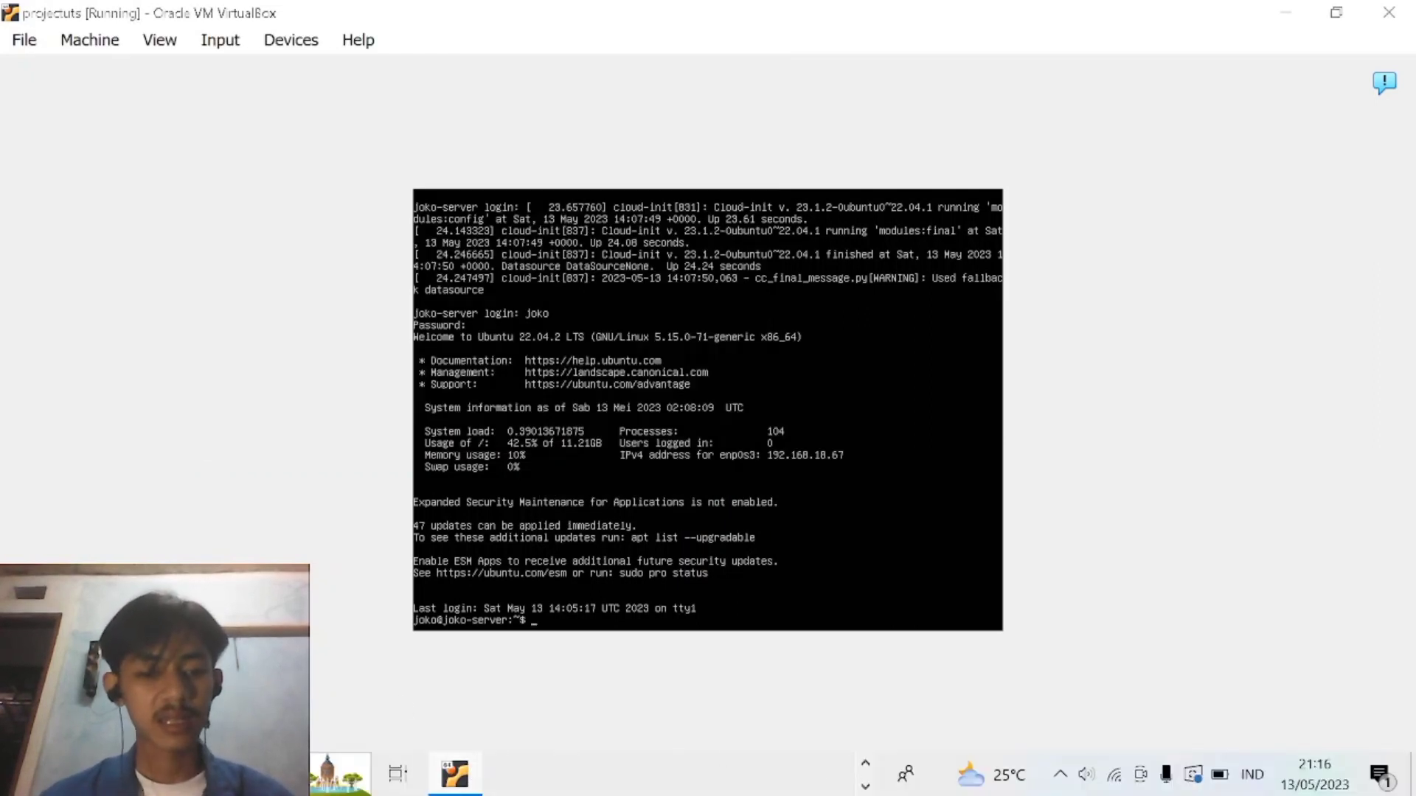
click(191, 774)
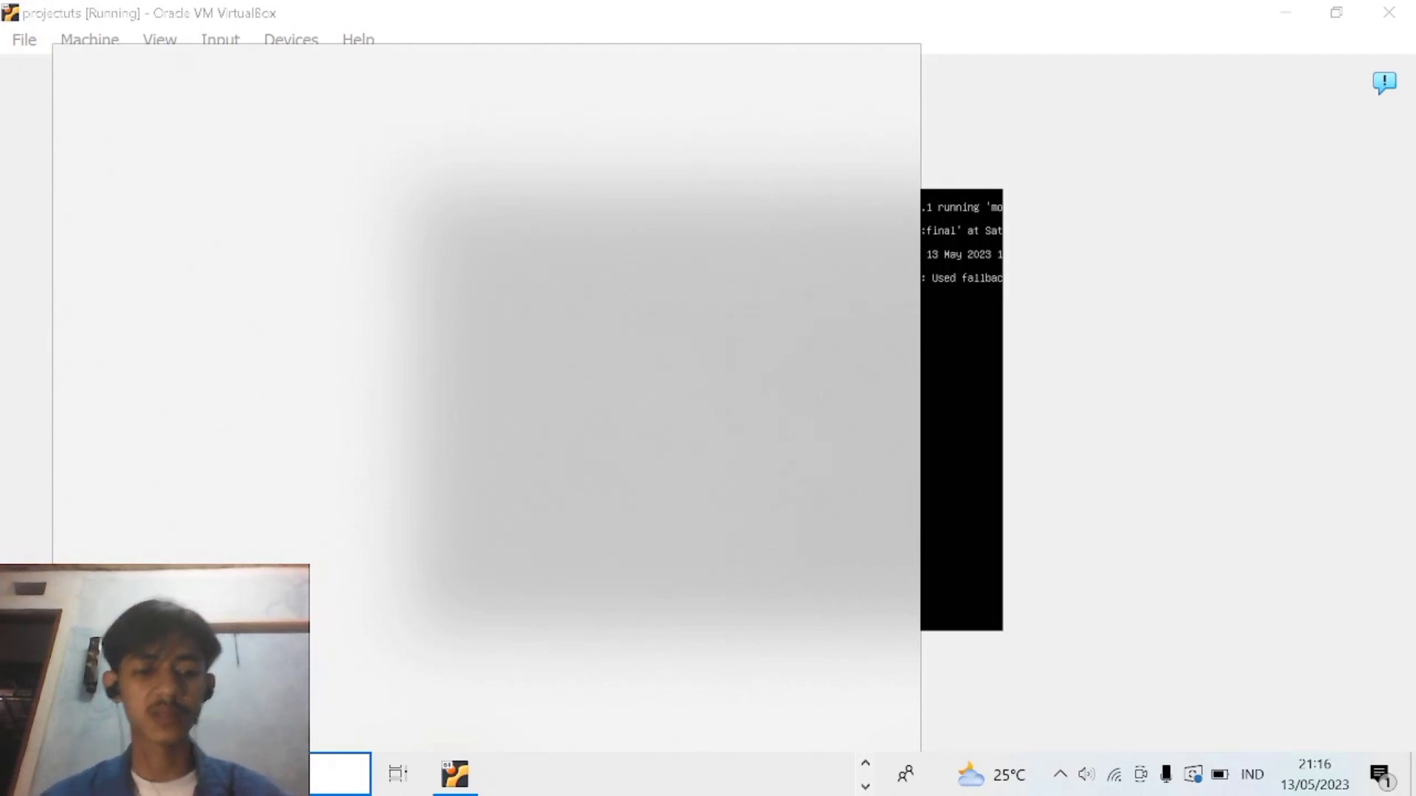
text(pputt)
key(BackSpace)
key(BackSpace)
key(BackSpace)
key(BackSpace)
text(utt)
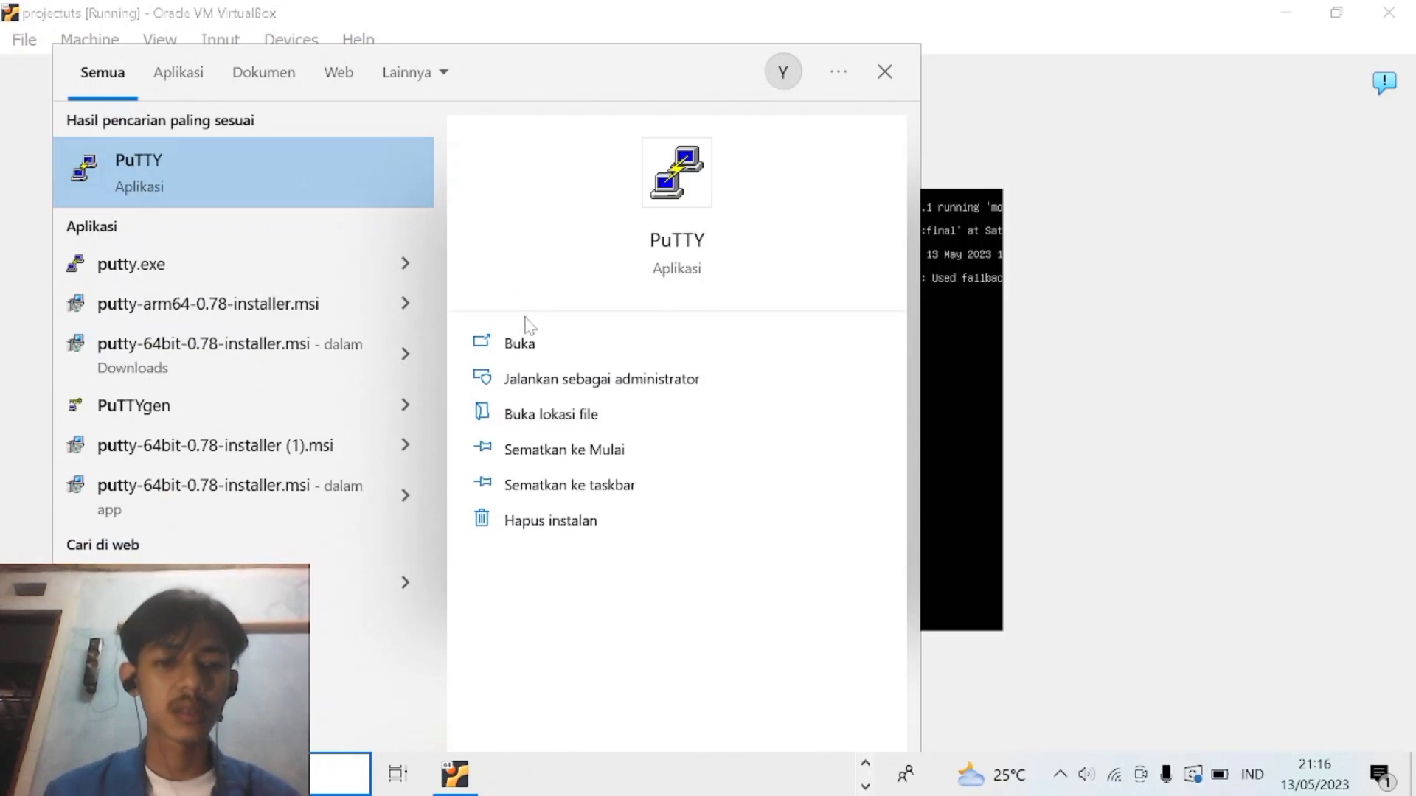
click(533, 340)
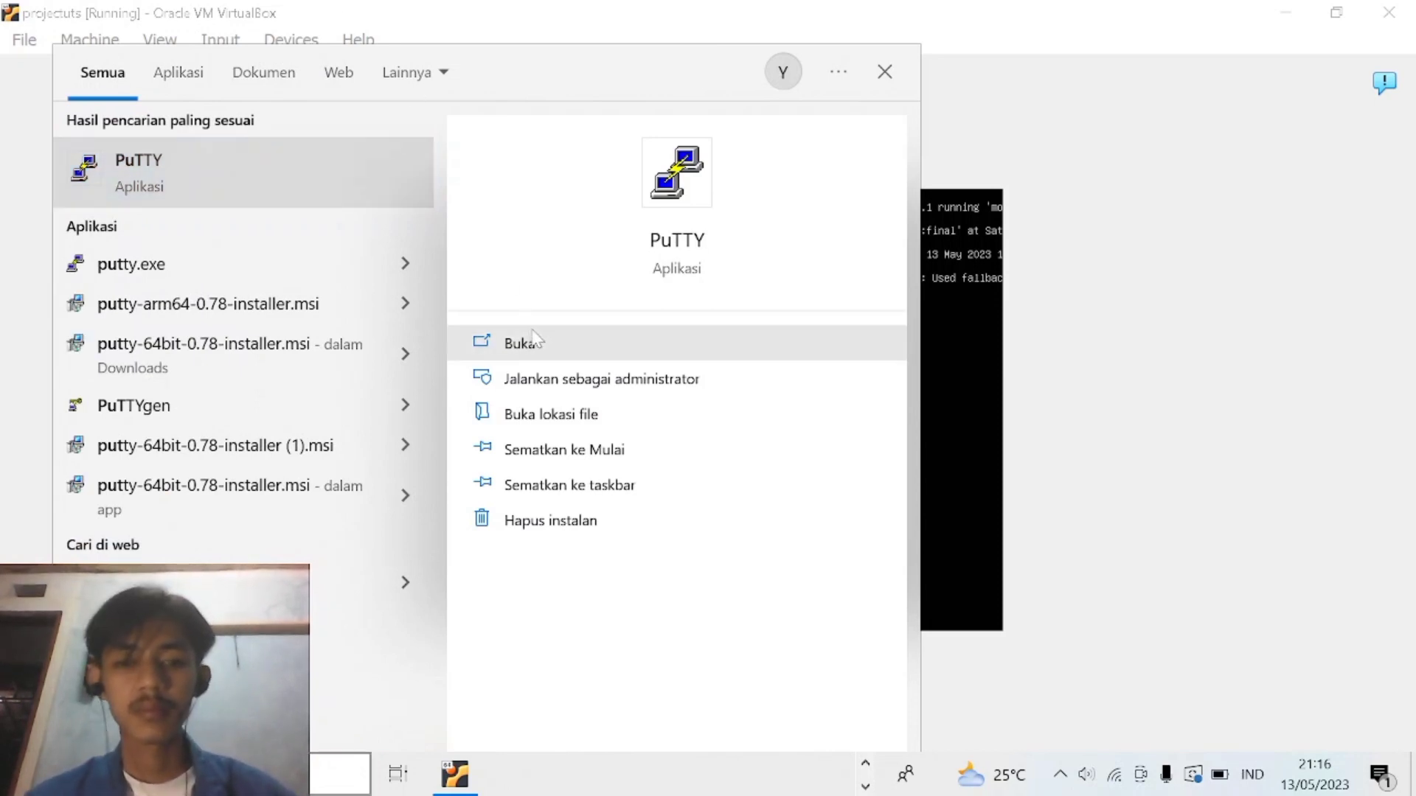
click(536, 341)
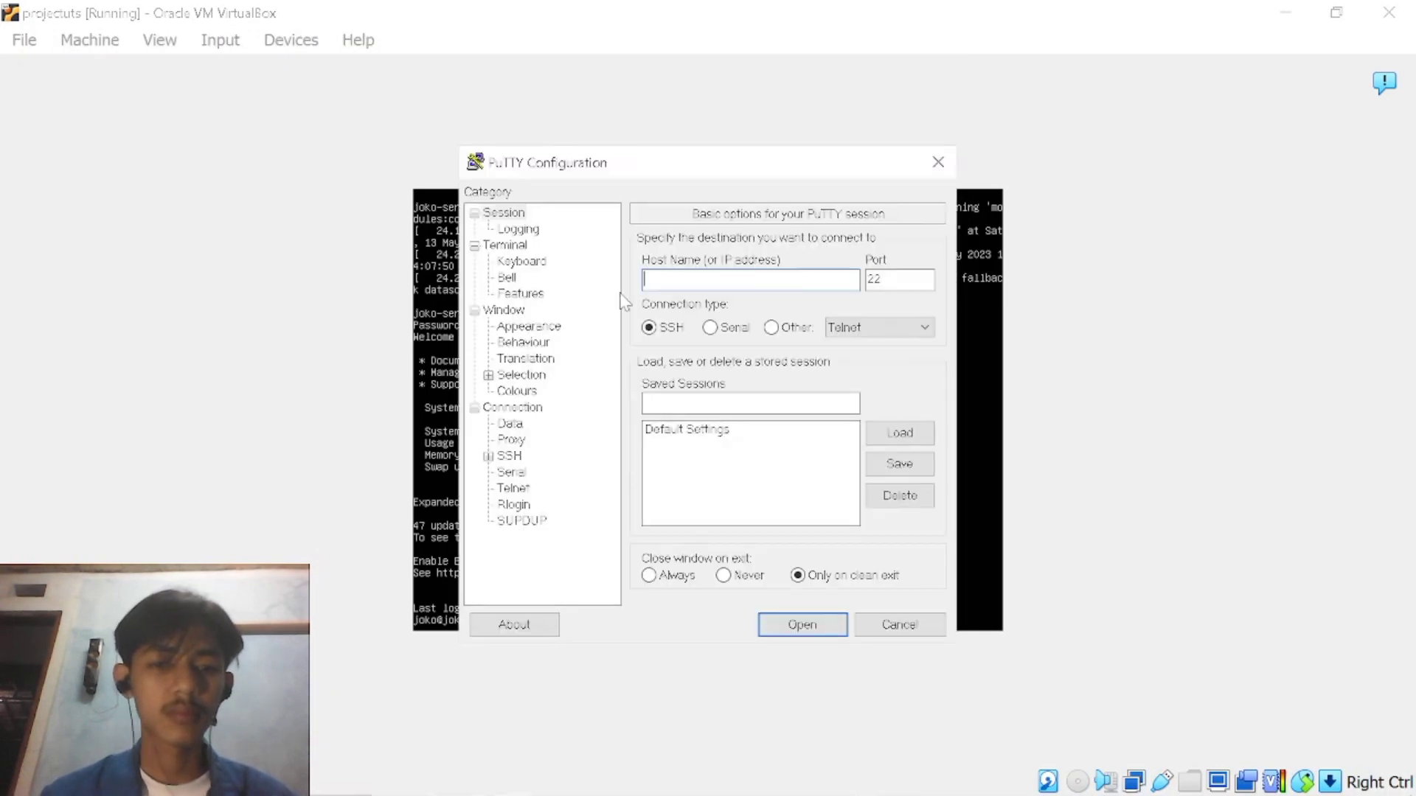
Open an SSH connection to host 192.168.18.67 on port 22.
text(19)
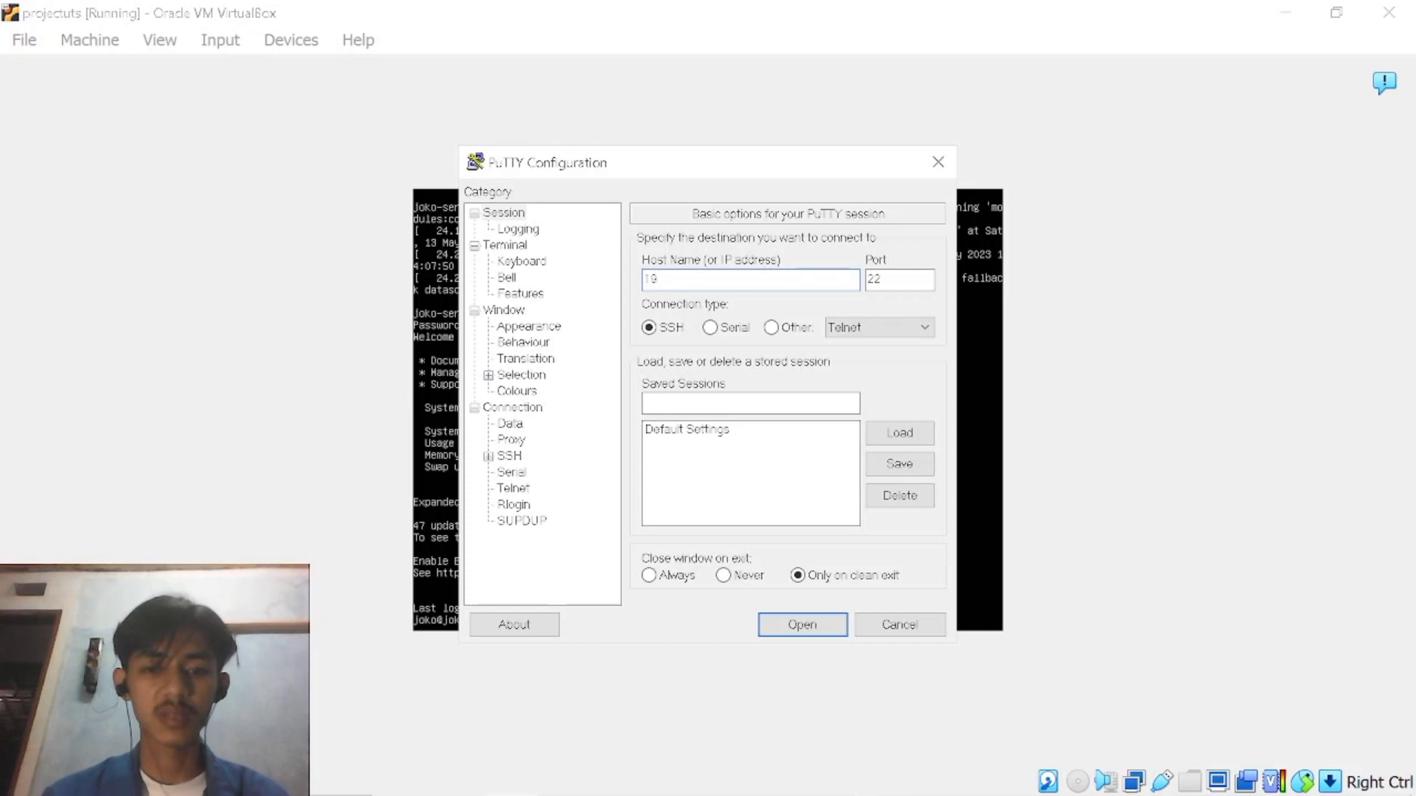
text(2)
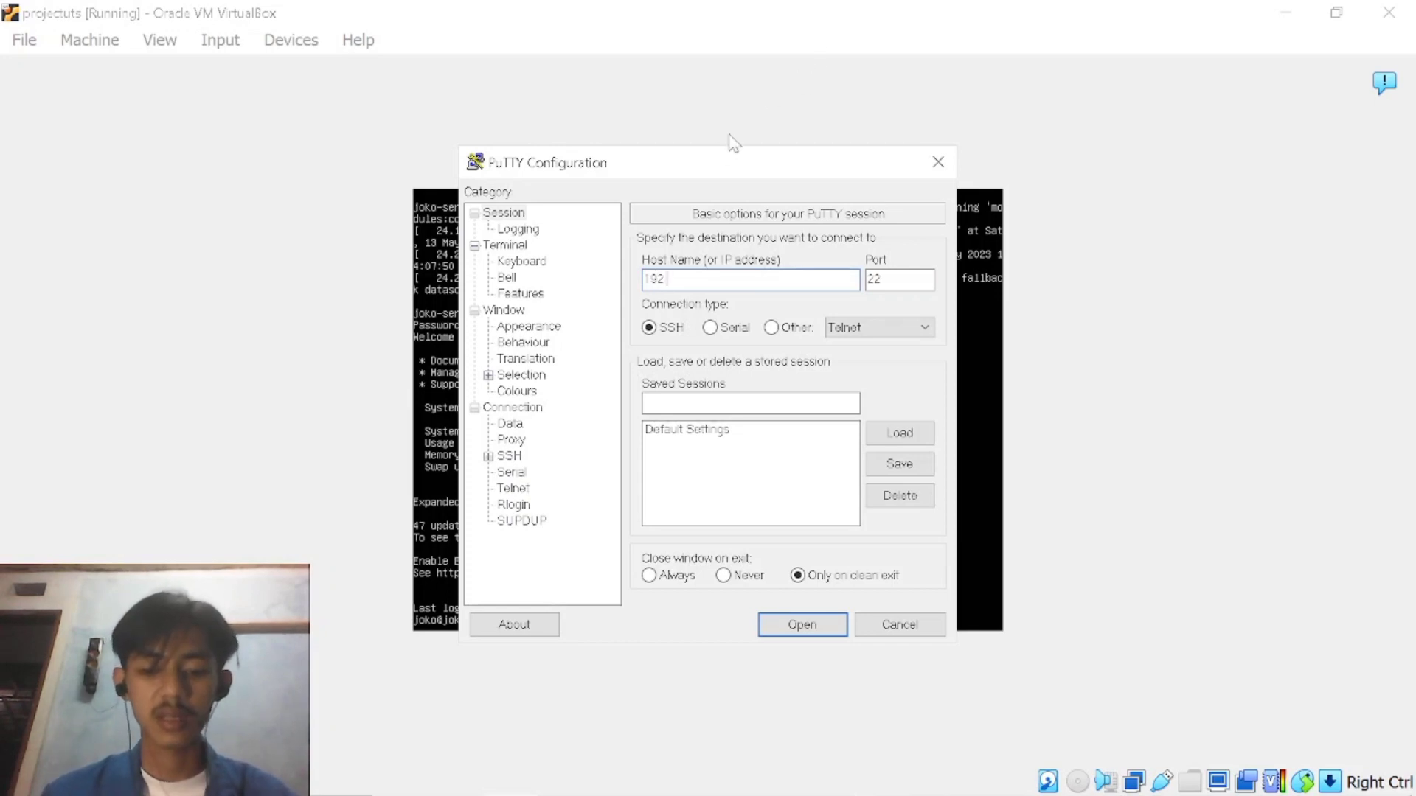
text(.168.)
drag(723, 164, 404, 221)
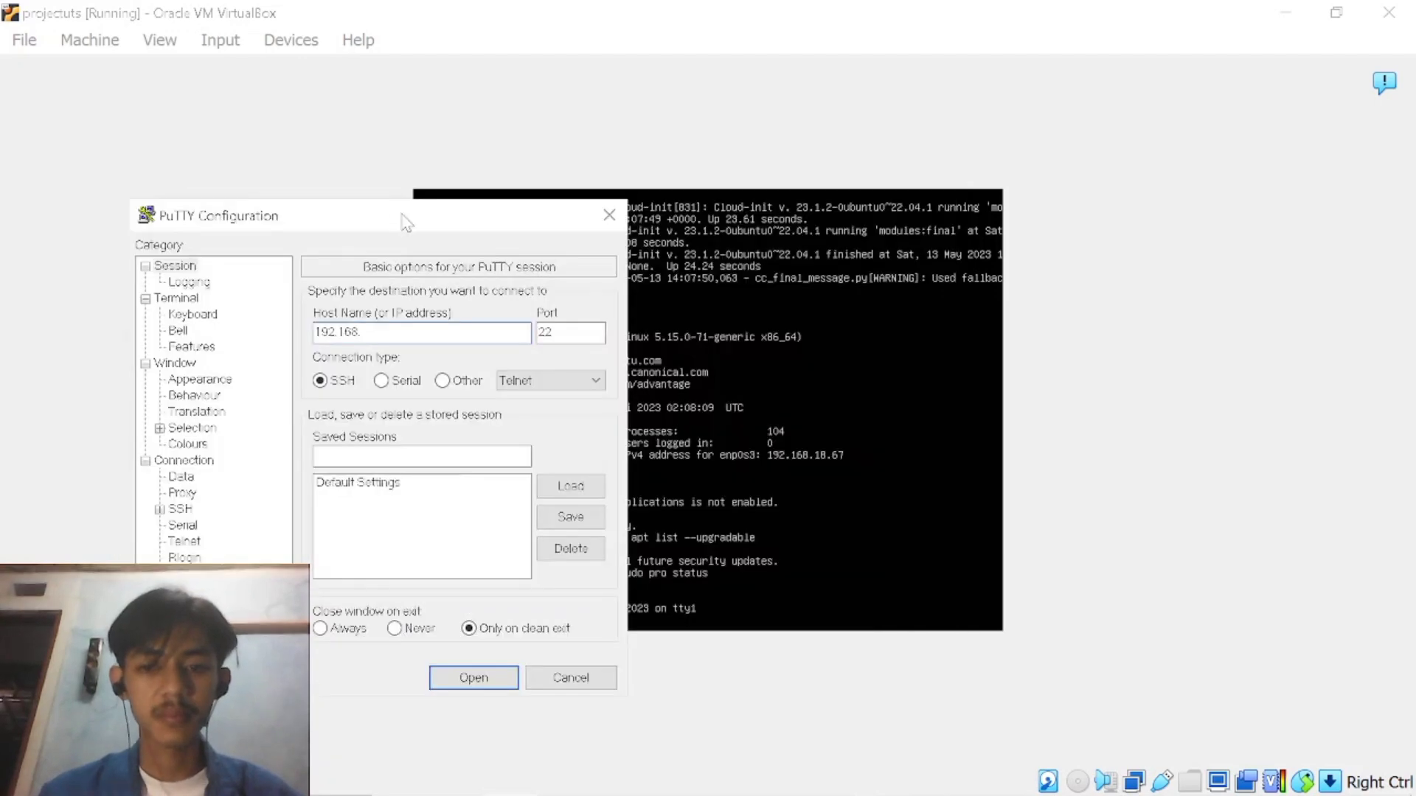
text(18)
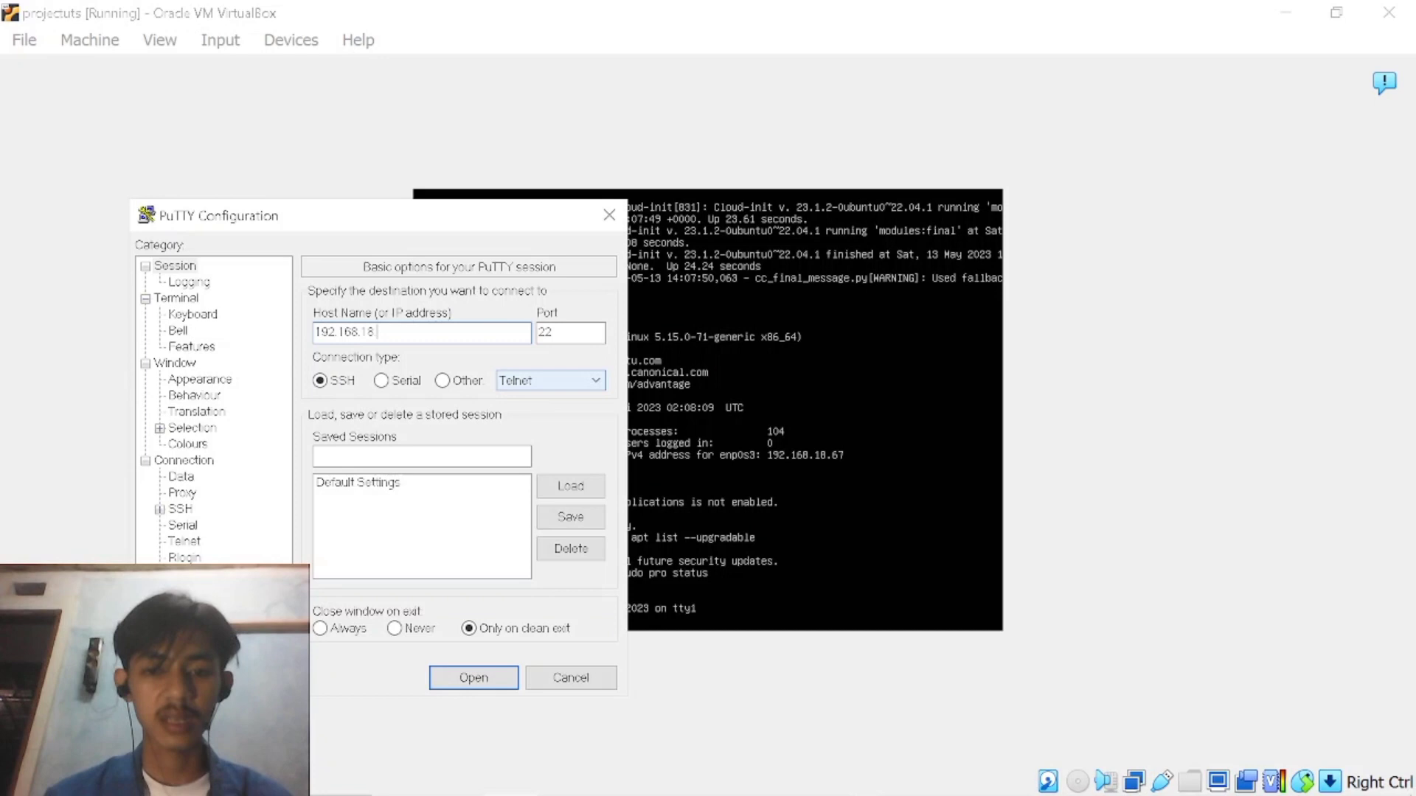
text(.67)
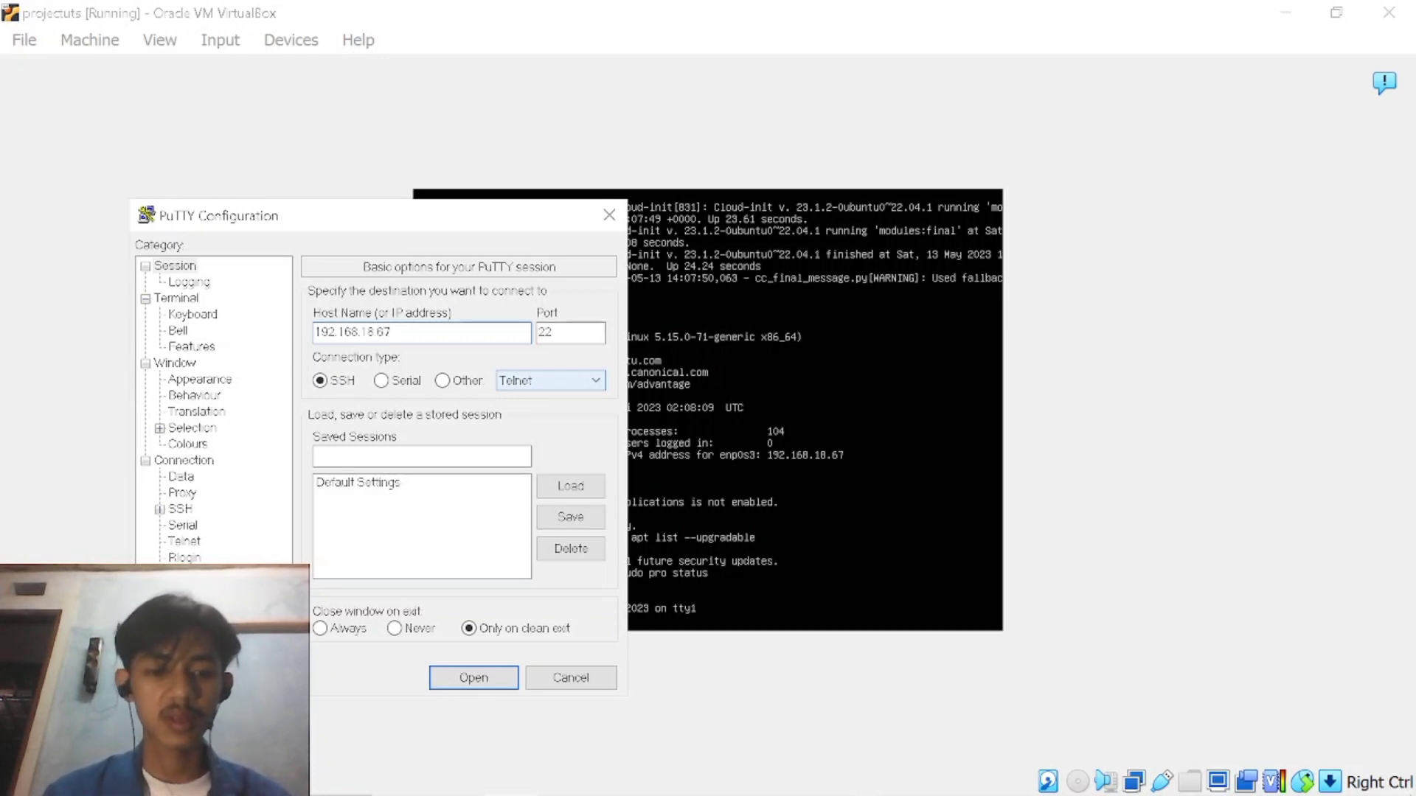
key(Return)
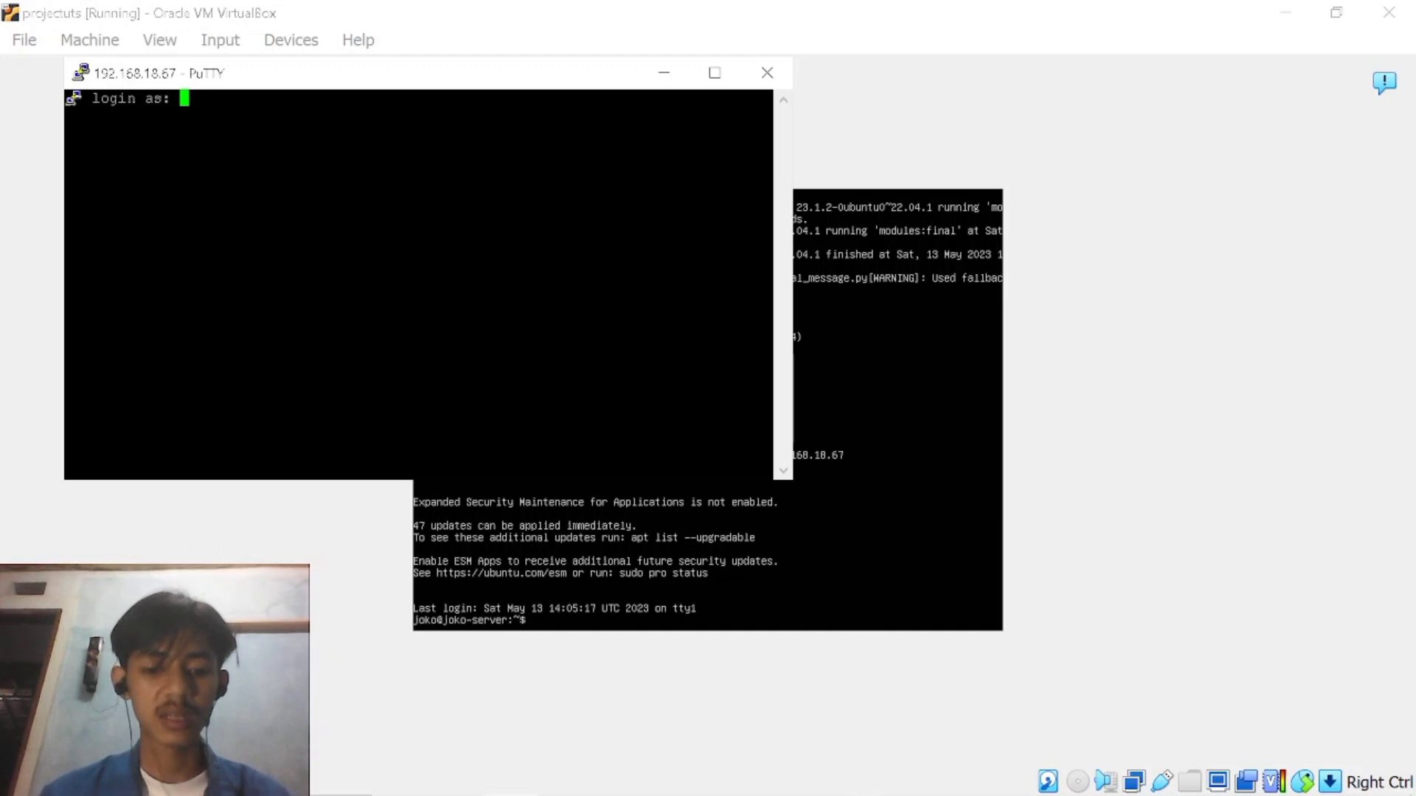
Log in to the server over SSH with the account's username and password.
text(jo)
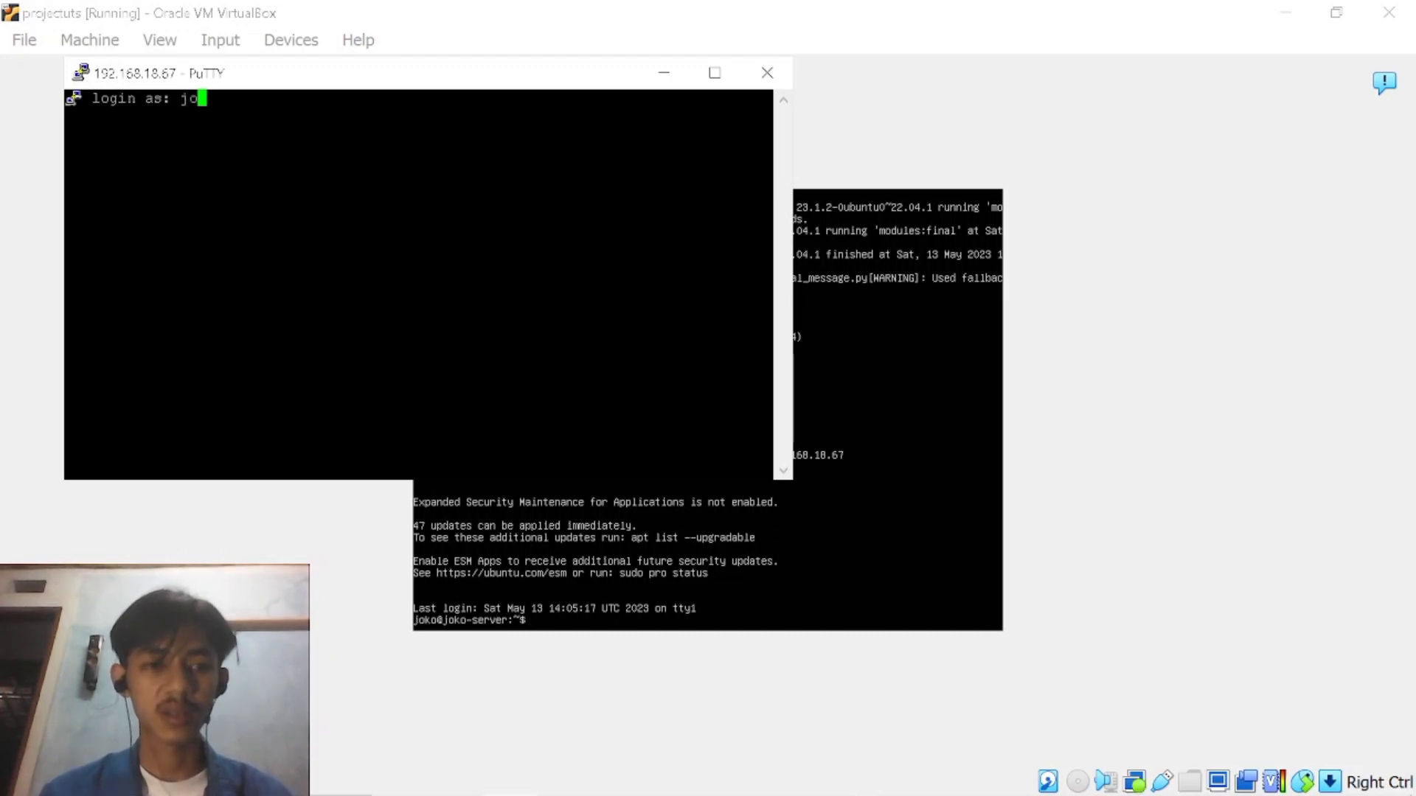
text(ko)
key(Return)
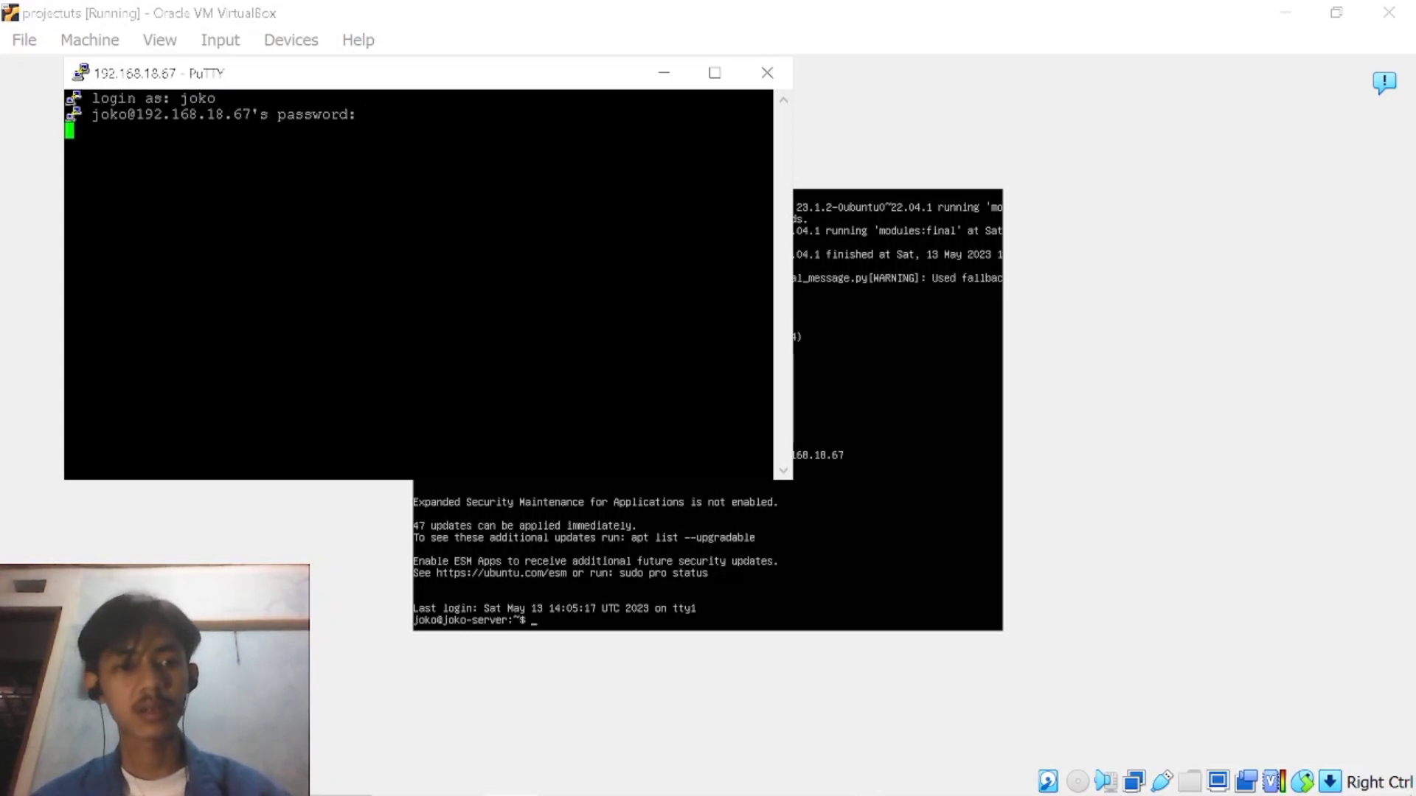
key(Return)
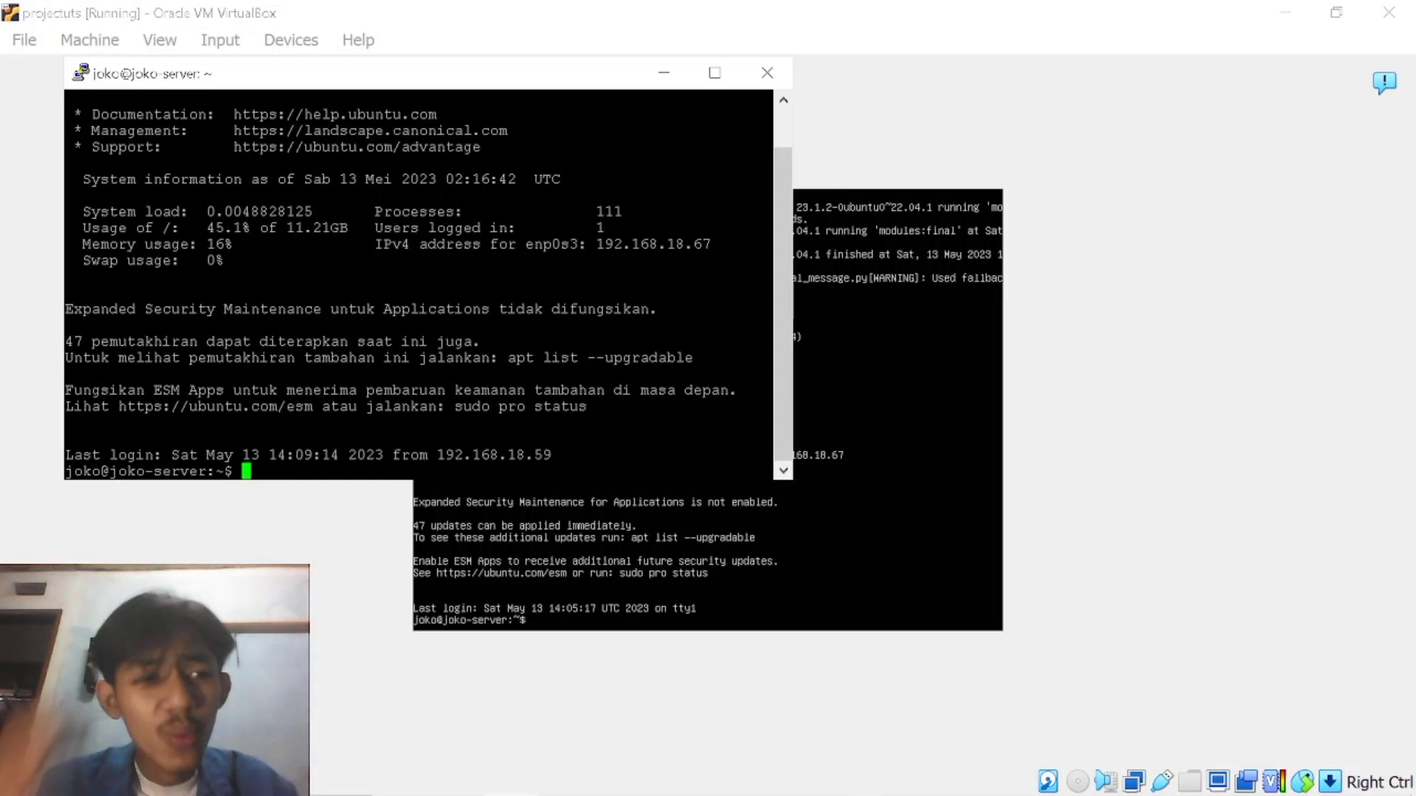
mouse_move(511, 794)
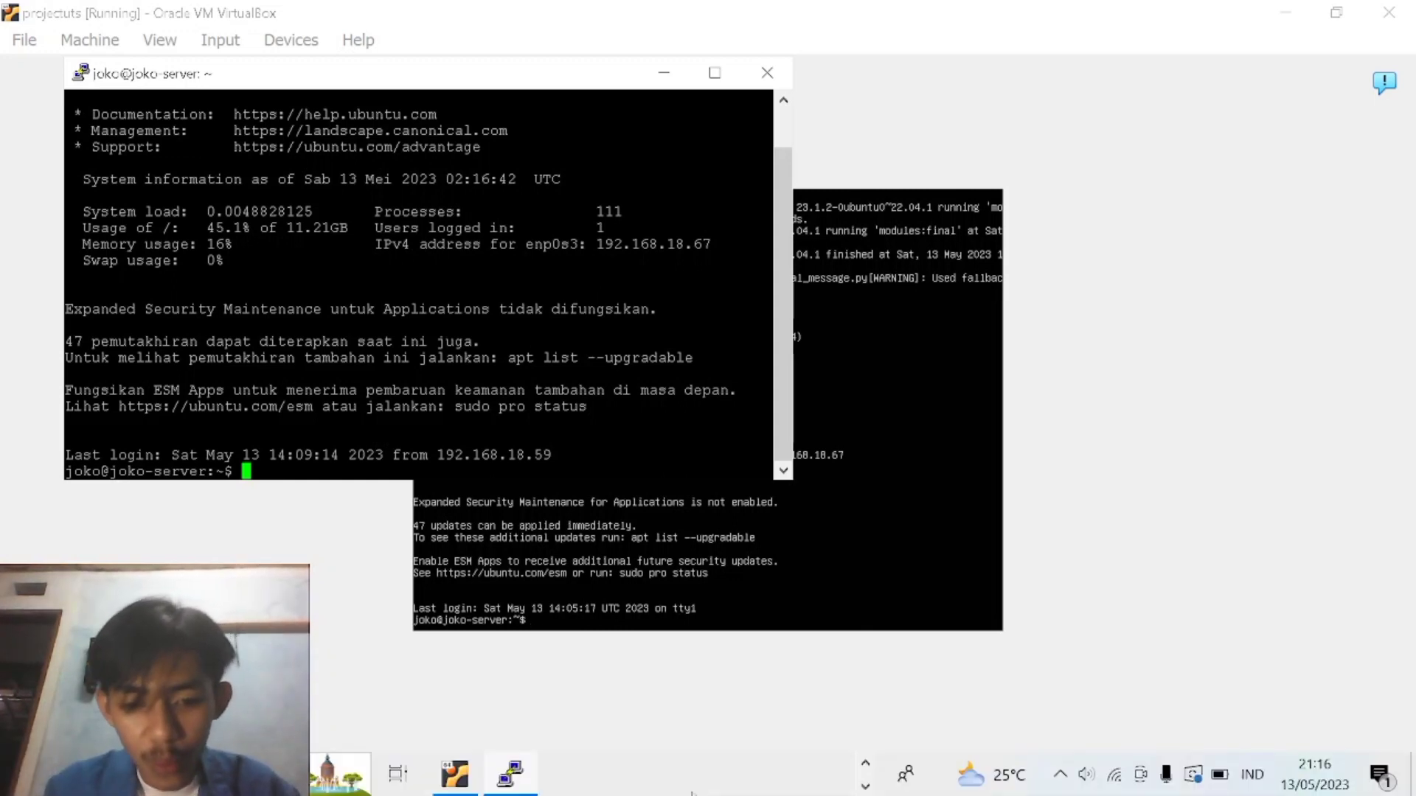
click(866, 785)
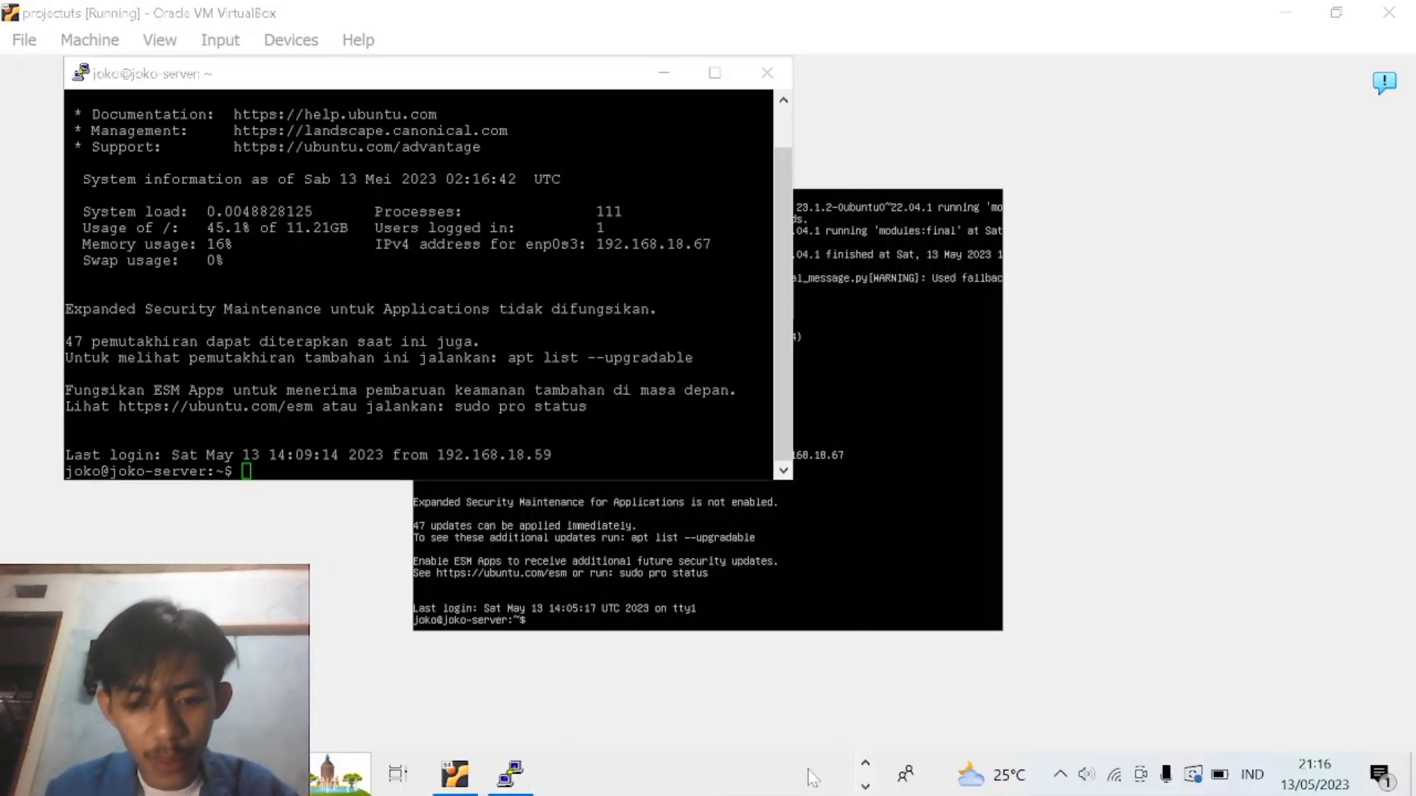
click(865, 765)
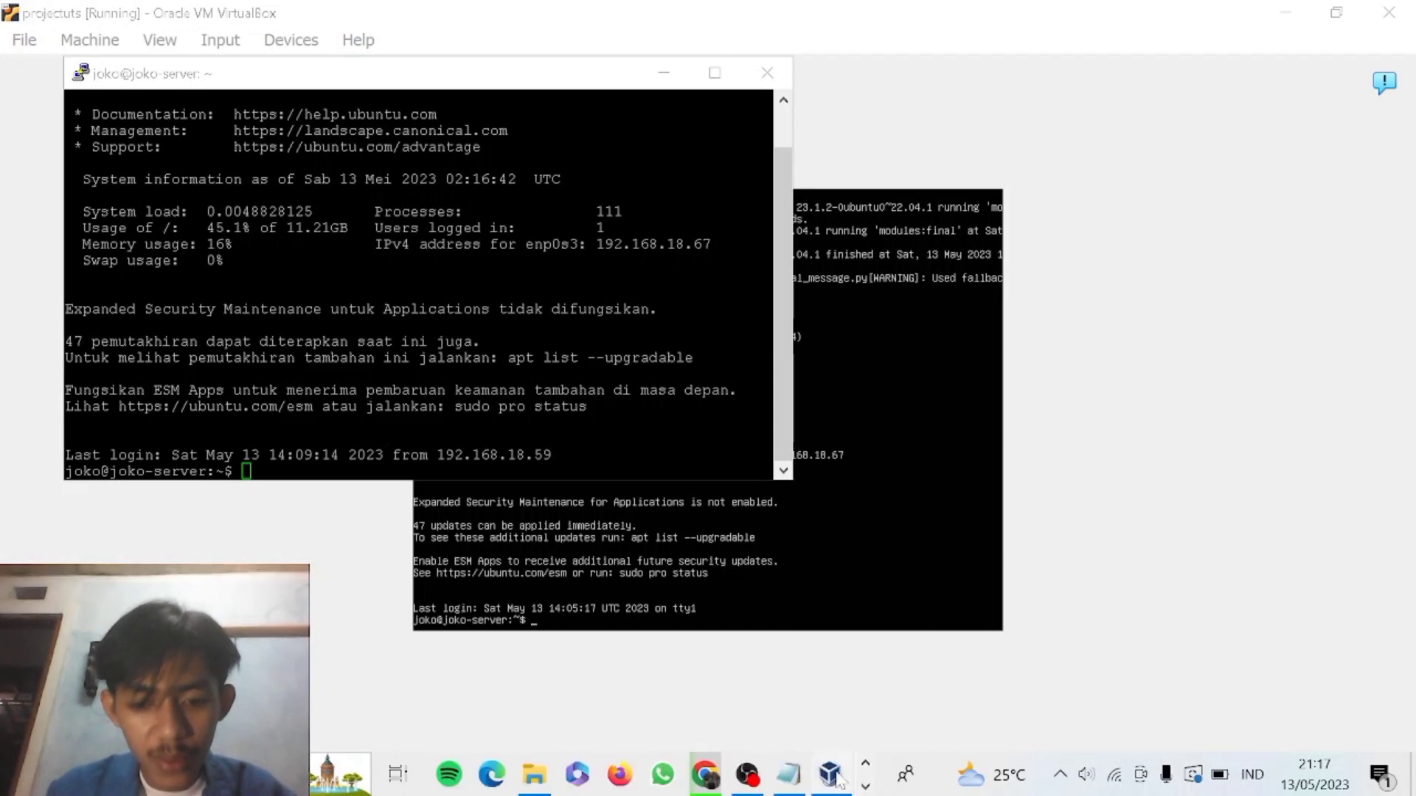
click(748, 775)
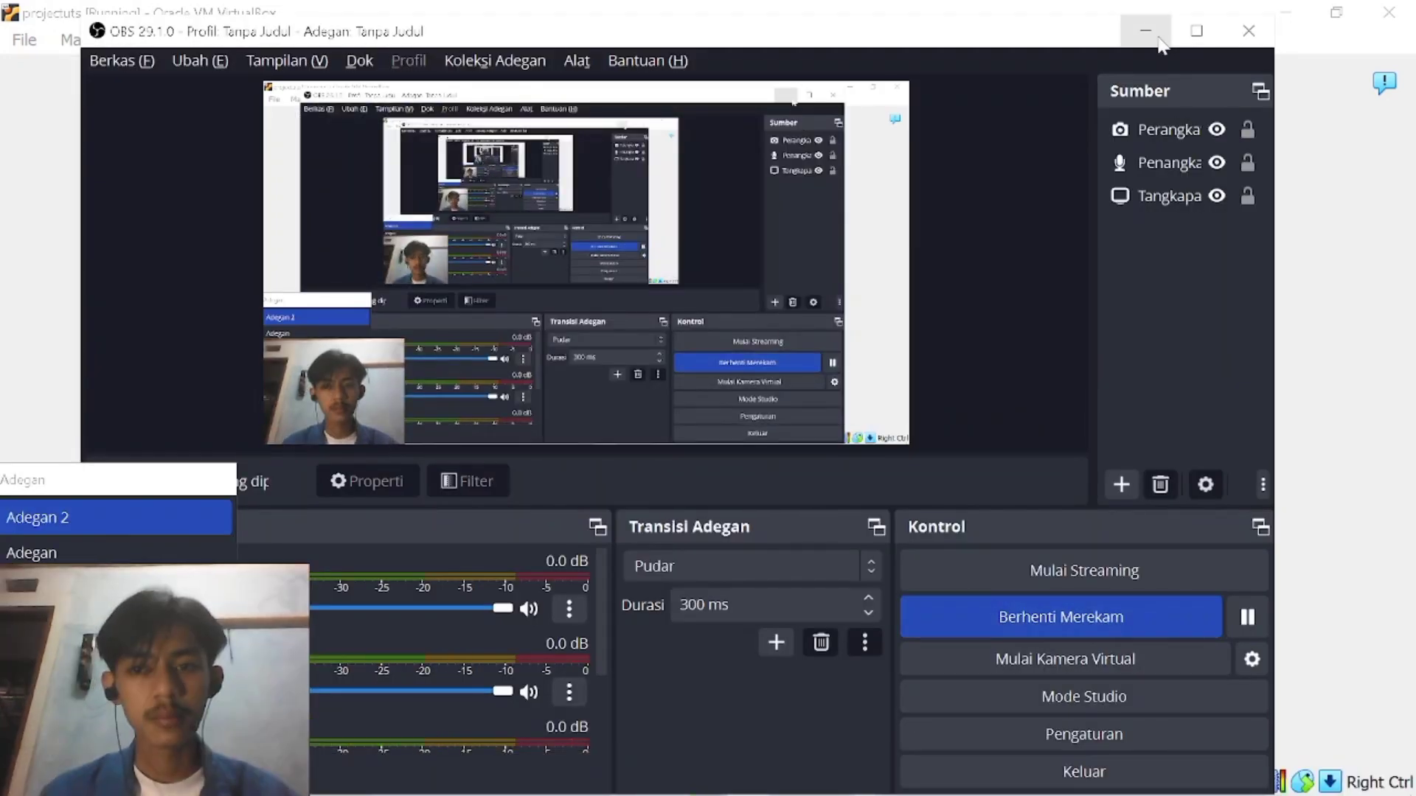
click(1146, 31)
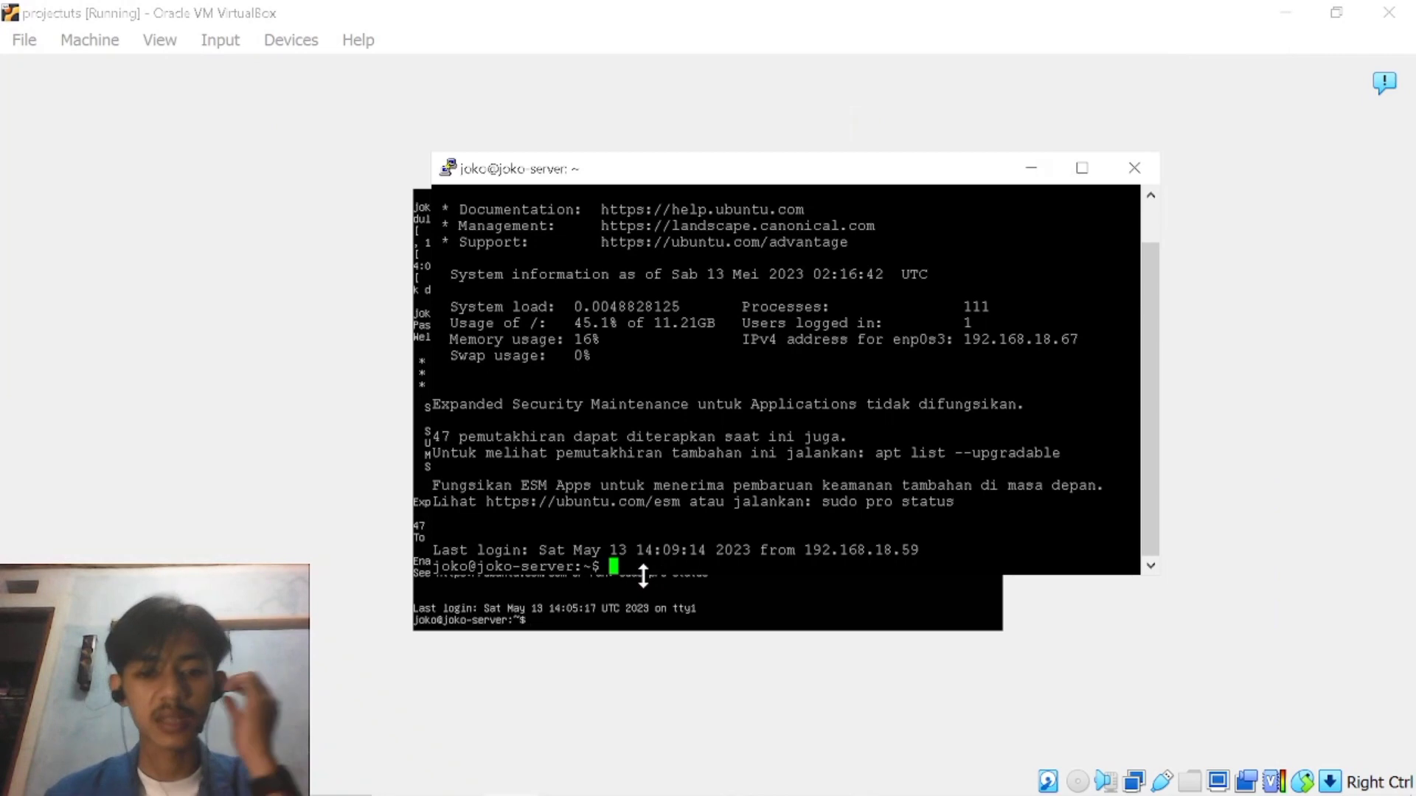
Begin a sudo apt install command at the SSH prompt with the packages php and libapache2-mod-php.
drag(798, 179, 742, 238)
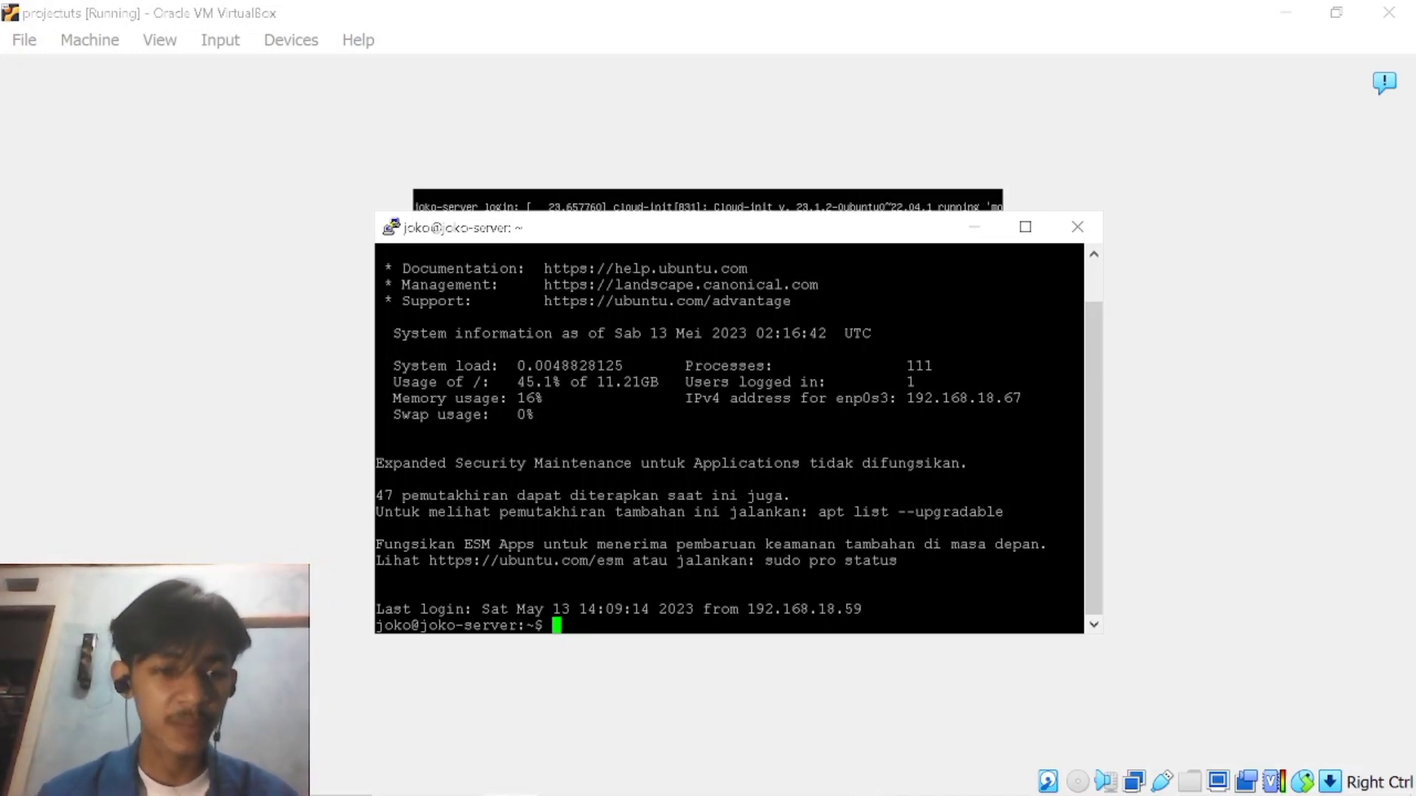
text(sud)
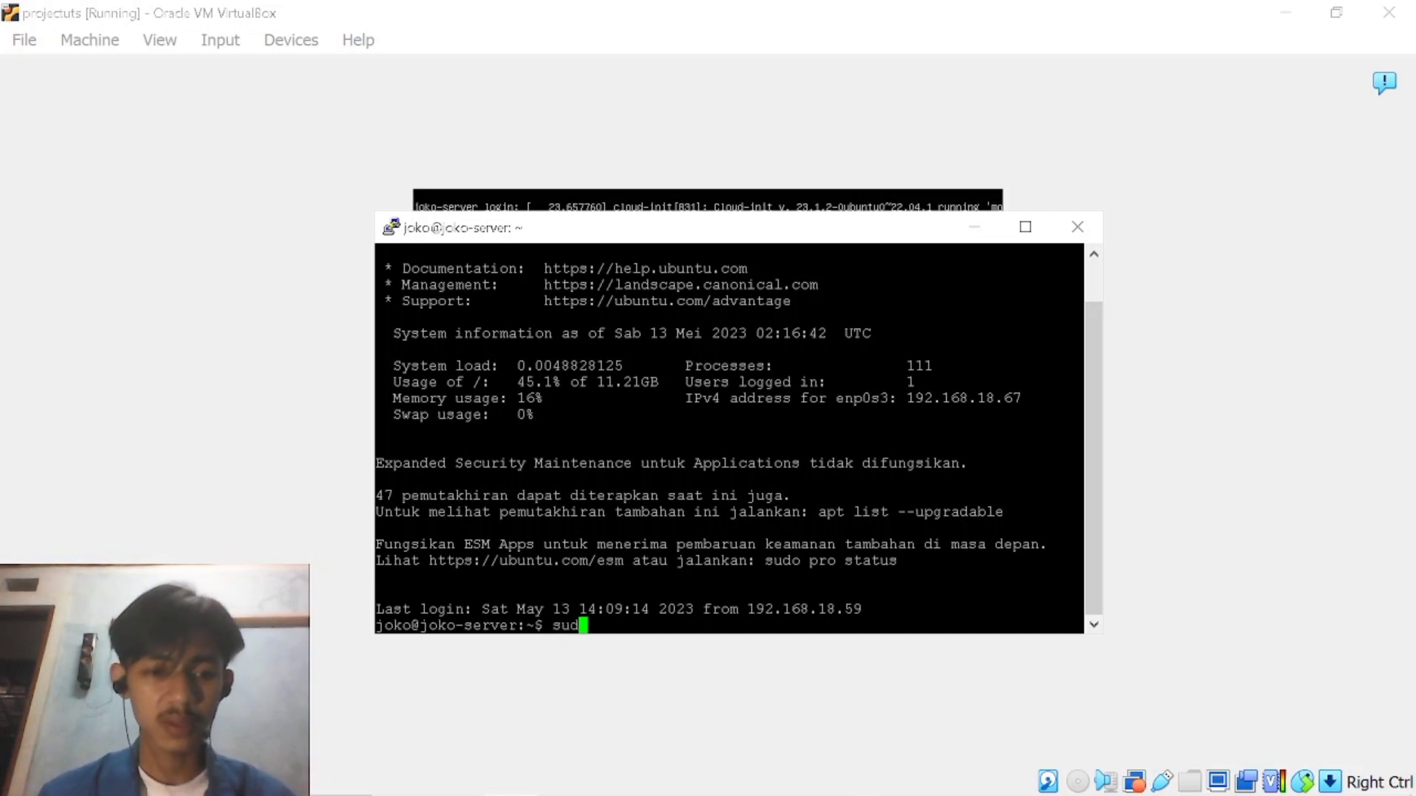
text(o apt i)
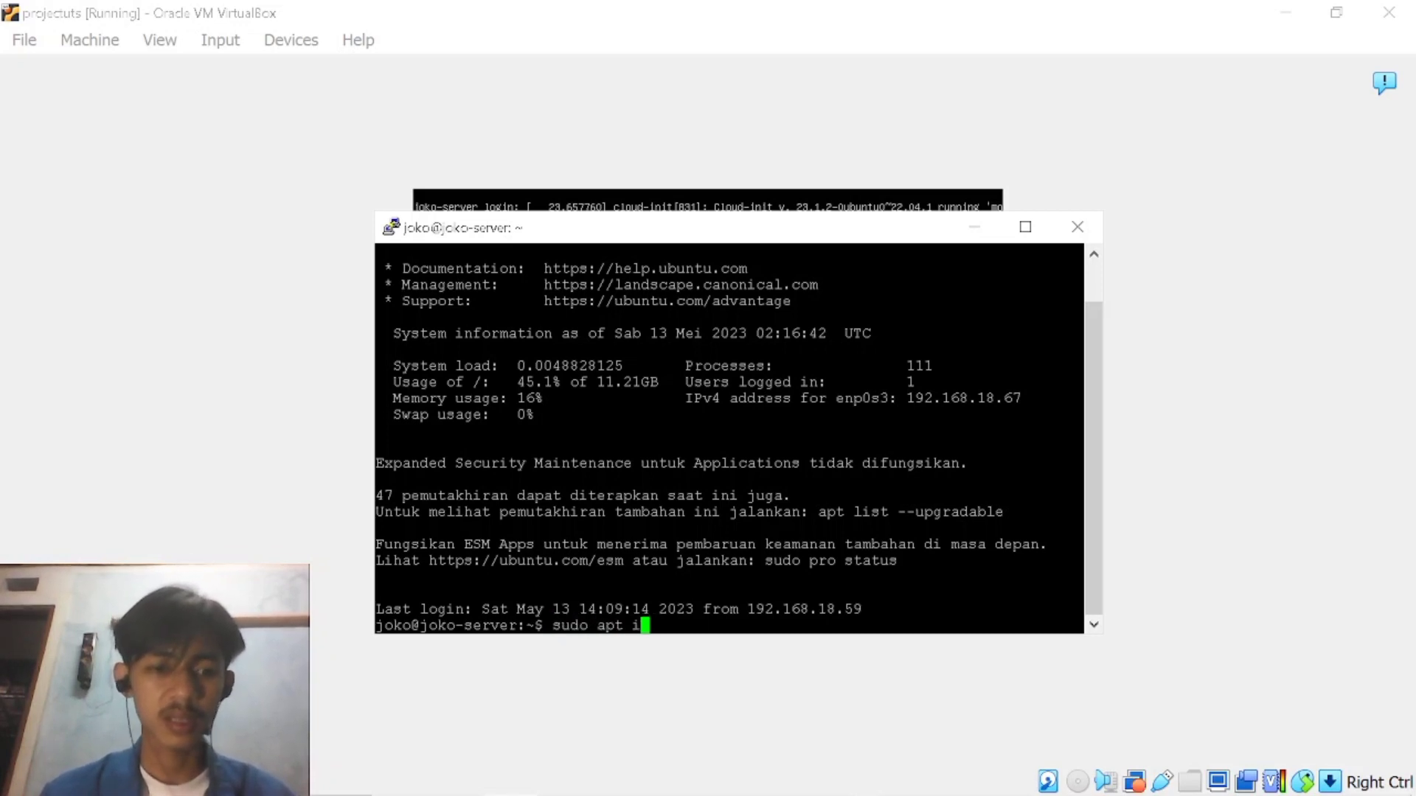
text(nstall )
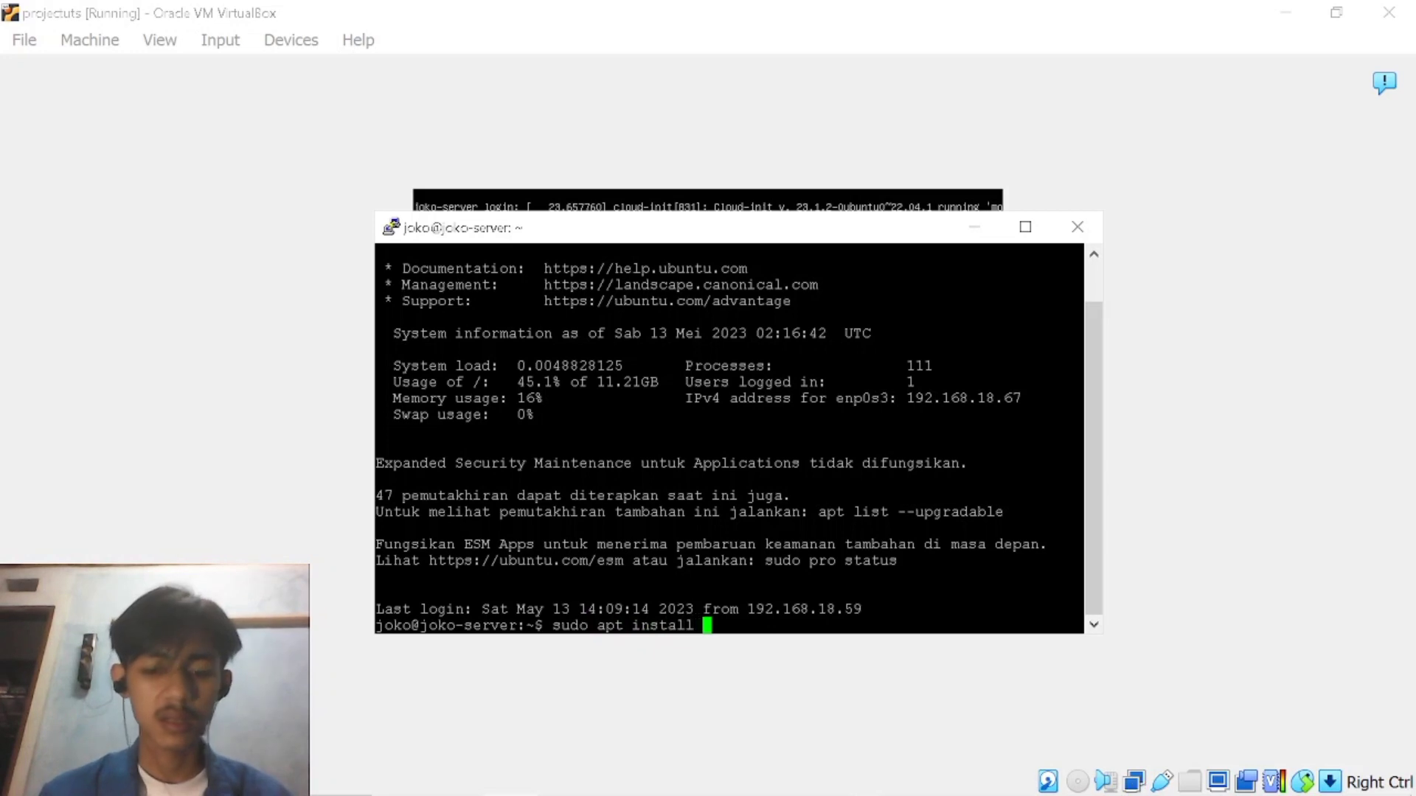
text(php )
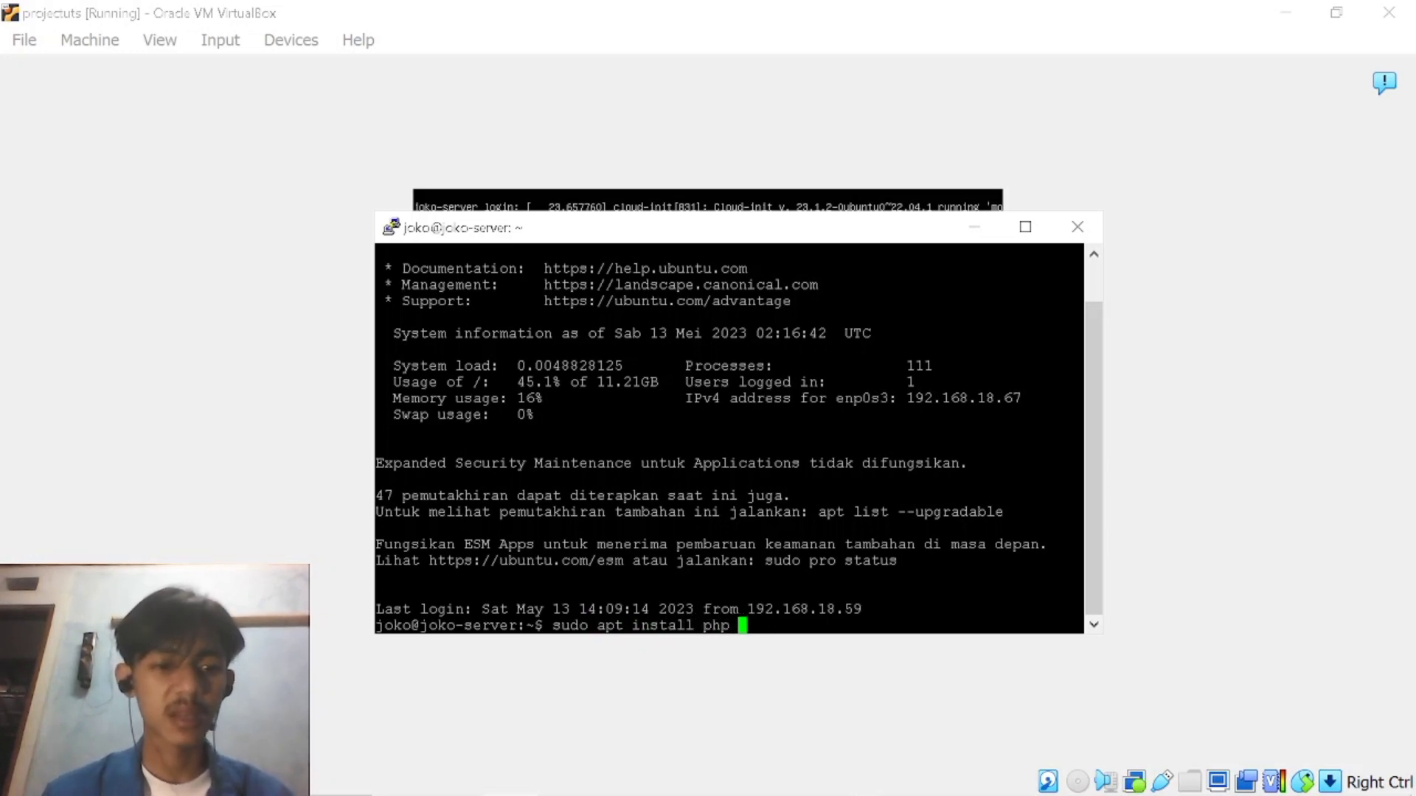
text(libapach)
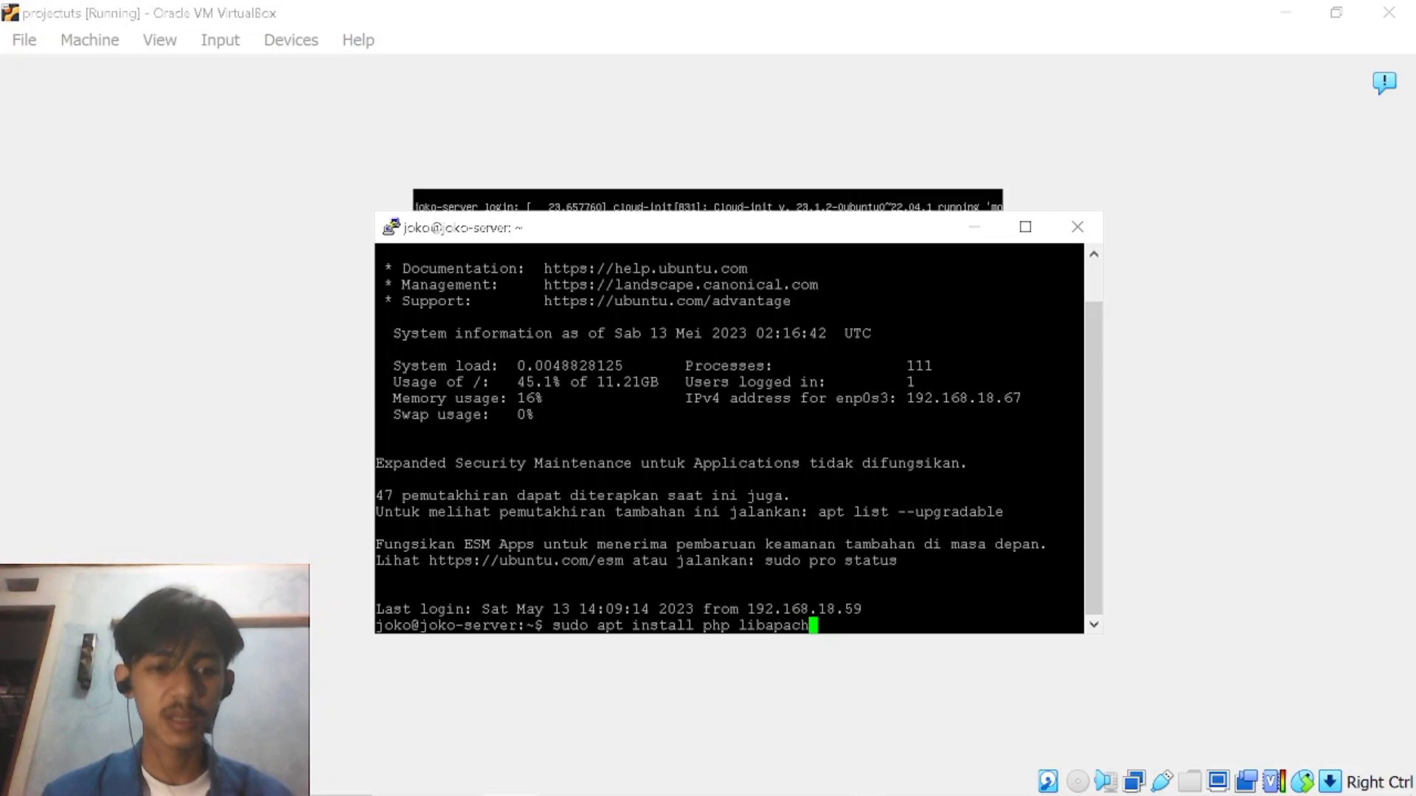
text(e2-mod)
text(-mod)
key(BackSpace)
key(BackSpace)
key(BackSpace)
text(php php)
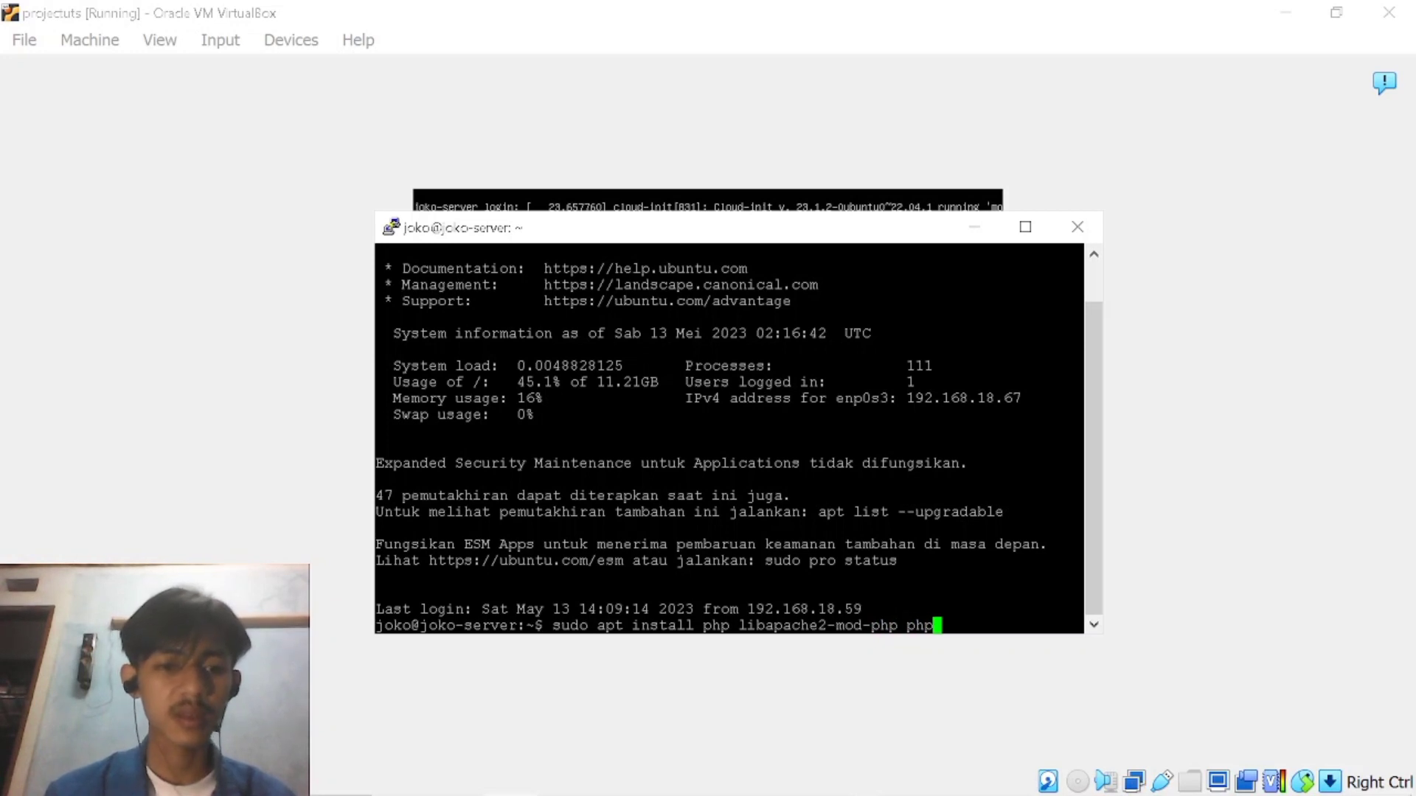
text(-cu)
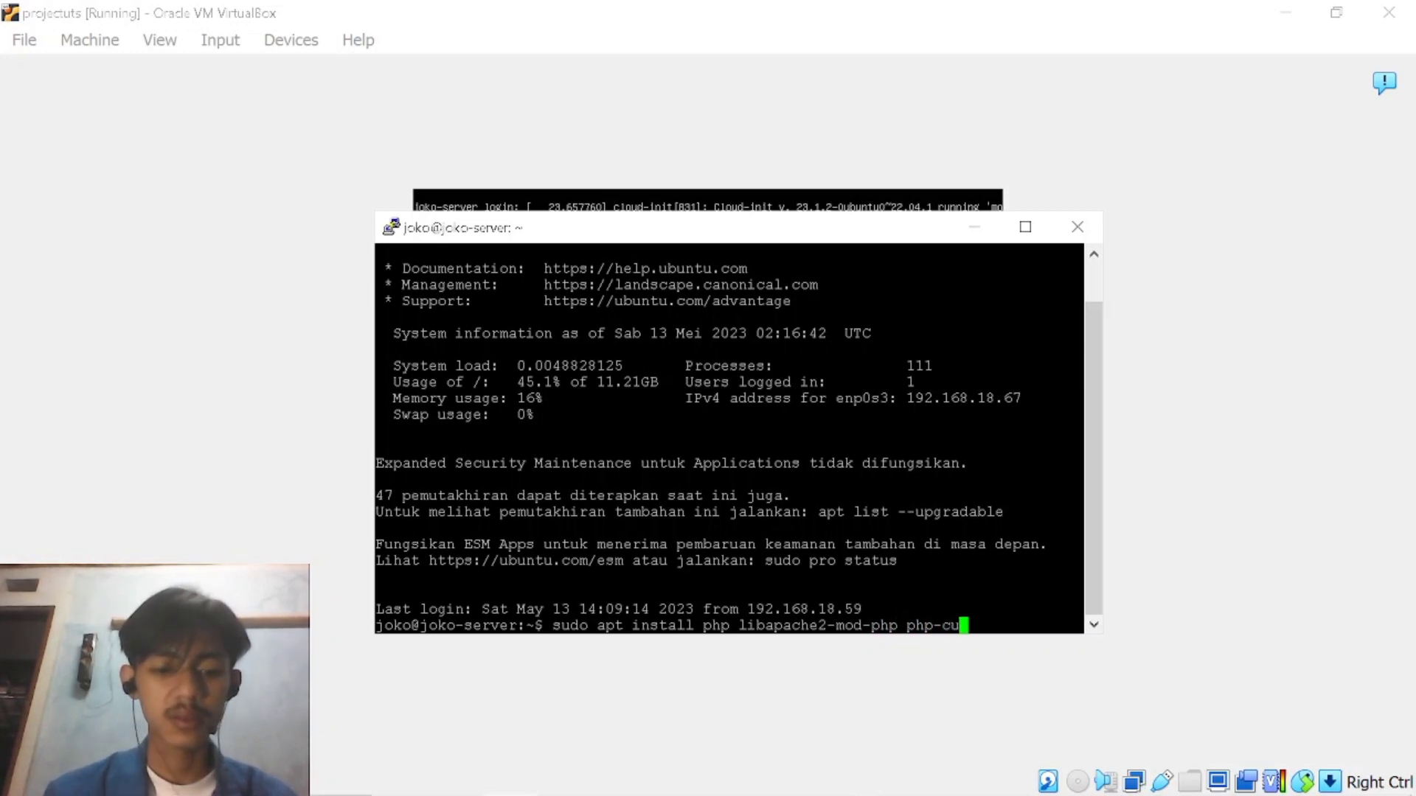
text(rl php)
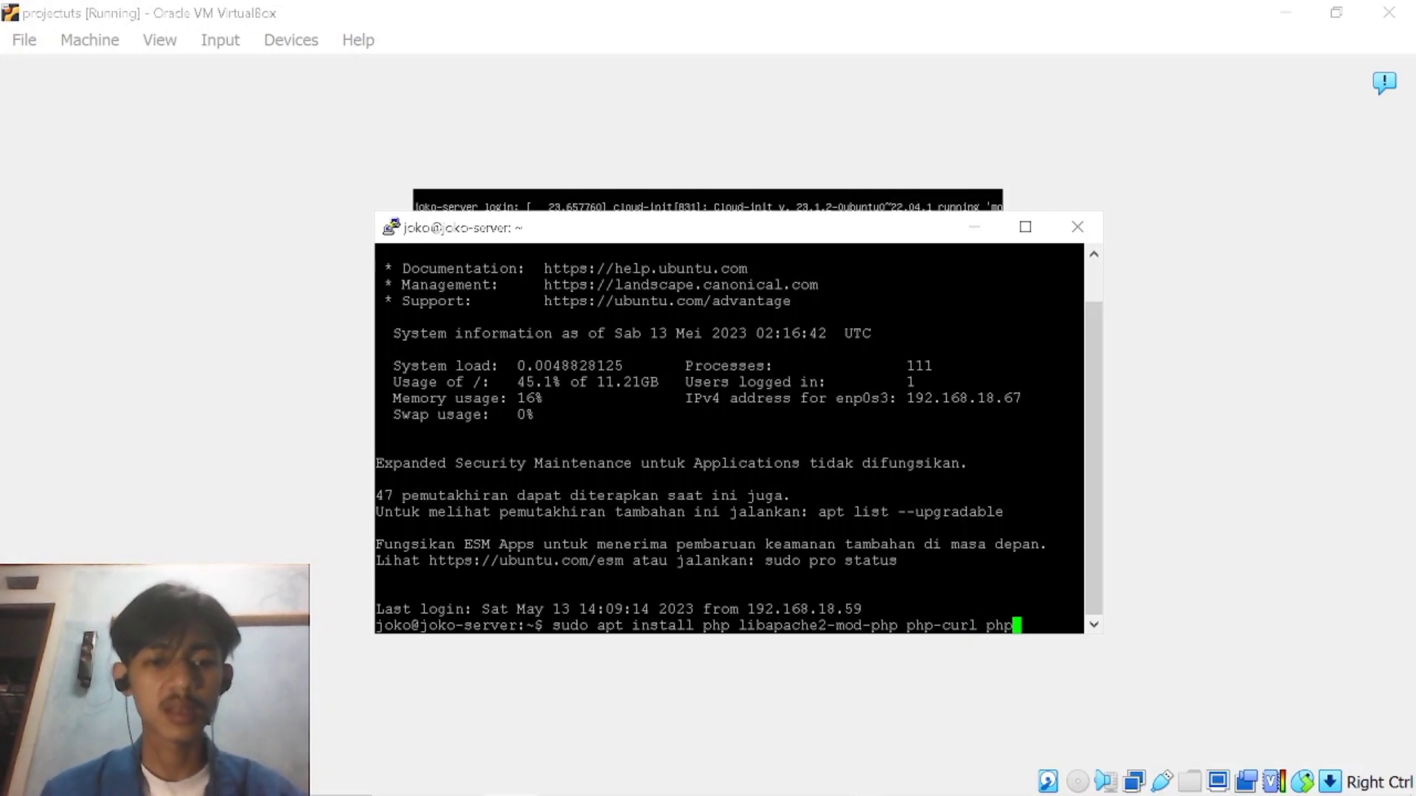
text(-gd)
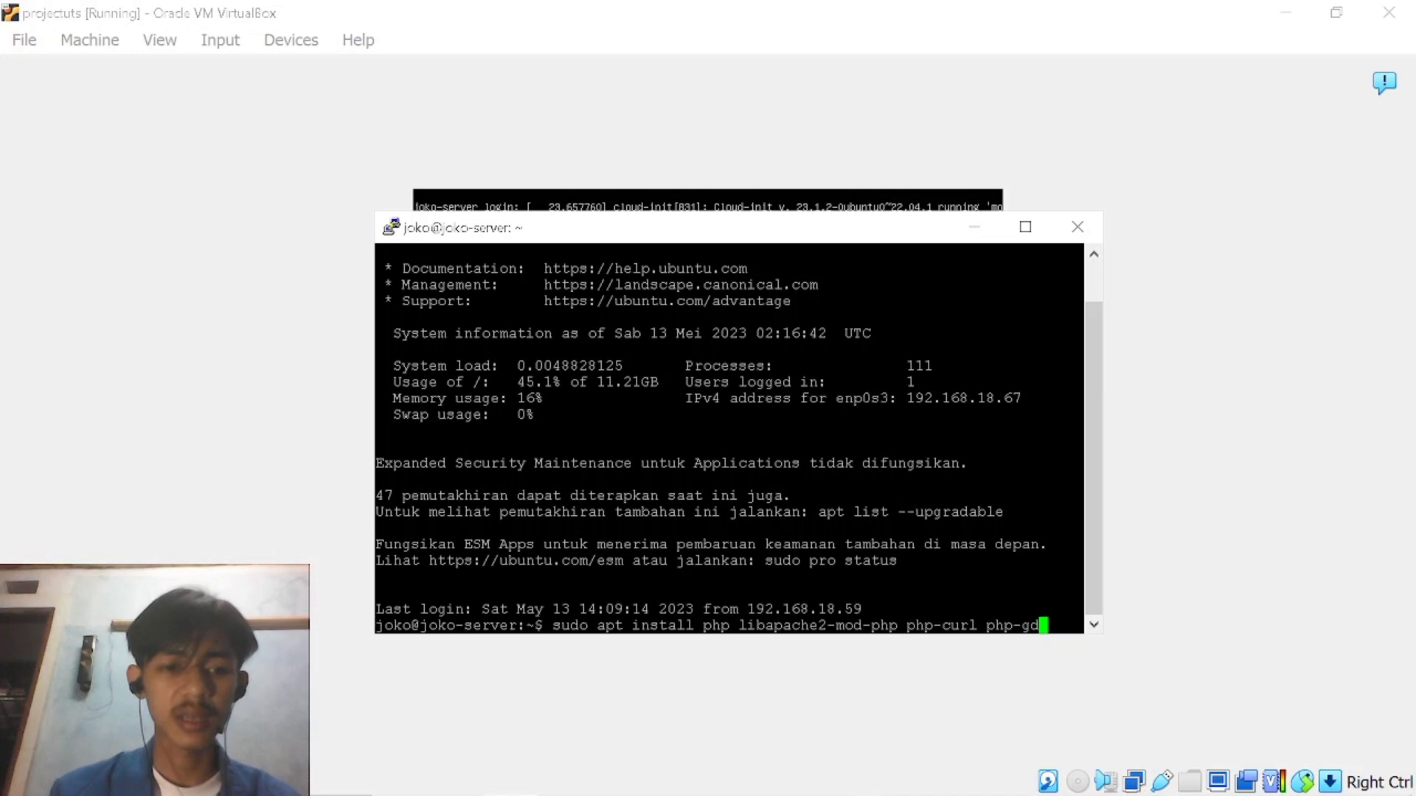
text( php)
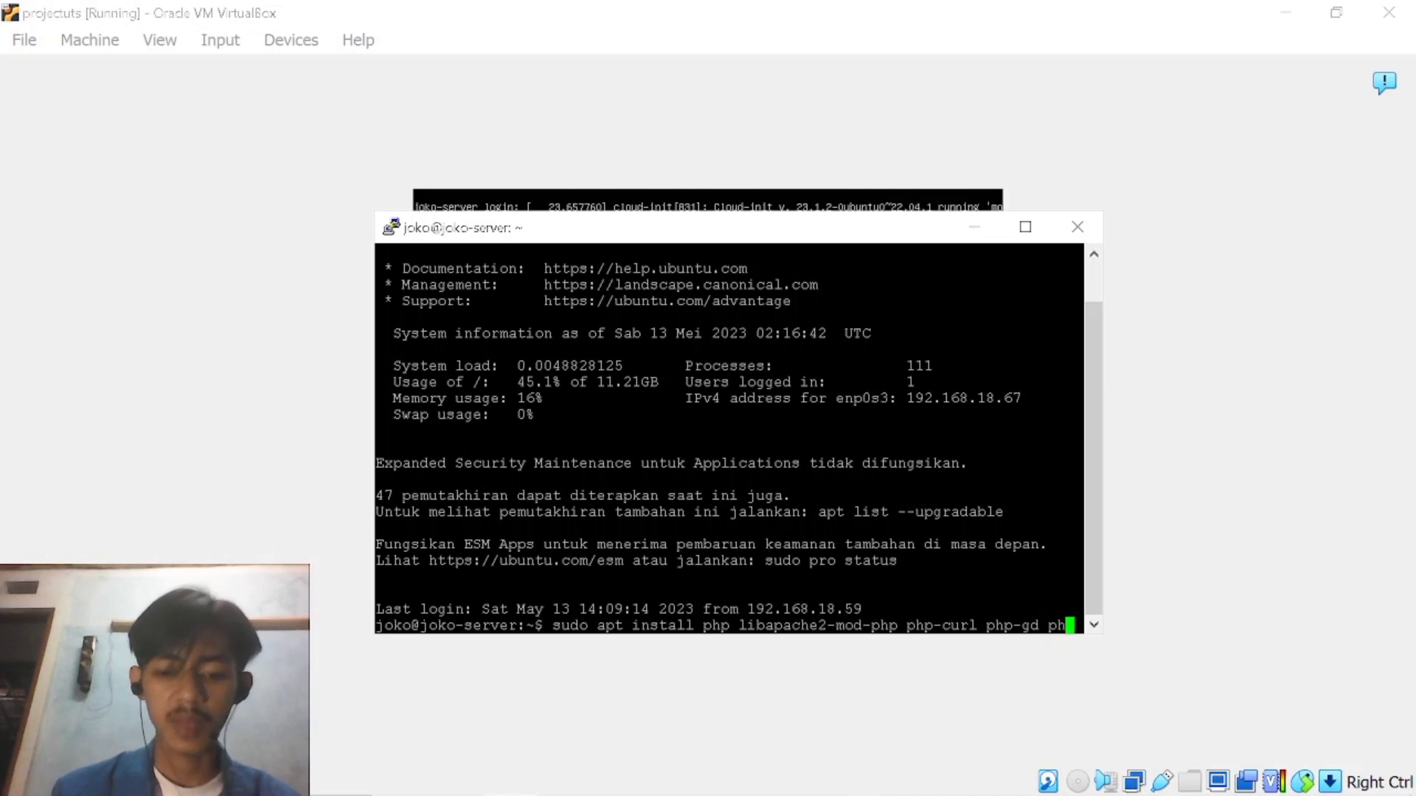
text(-)
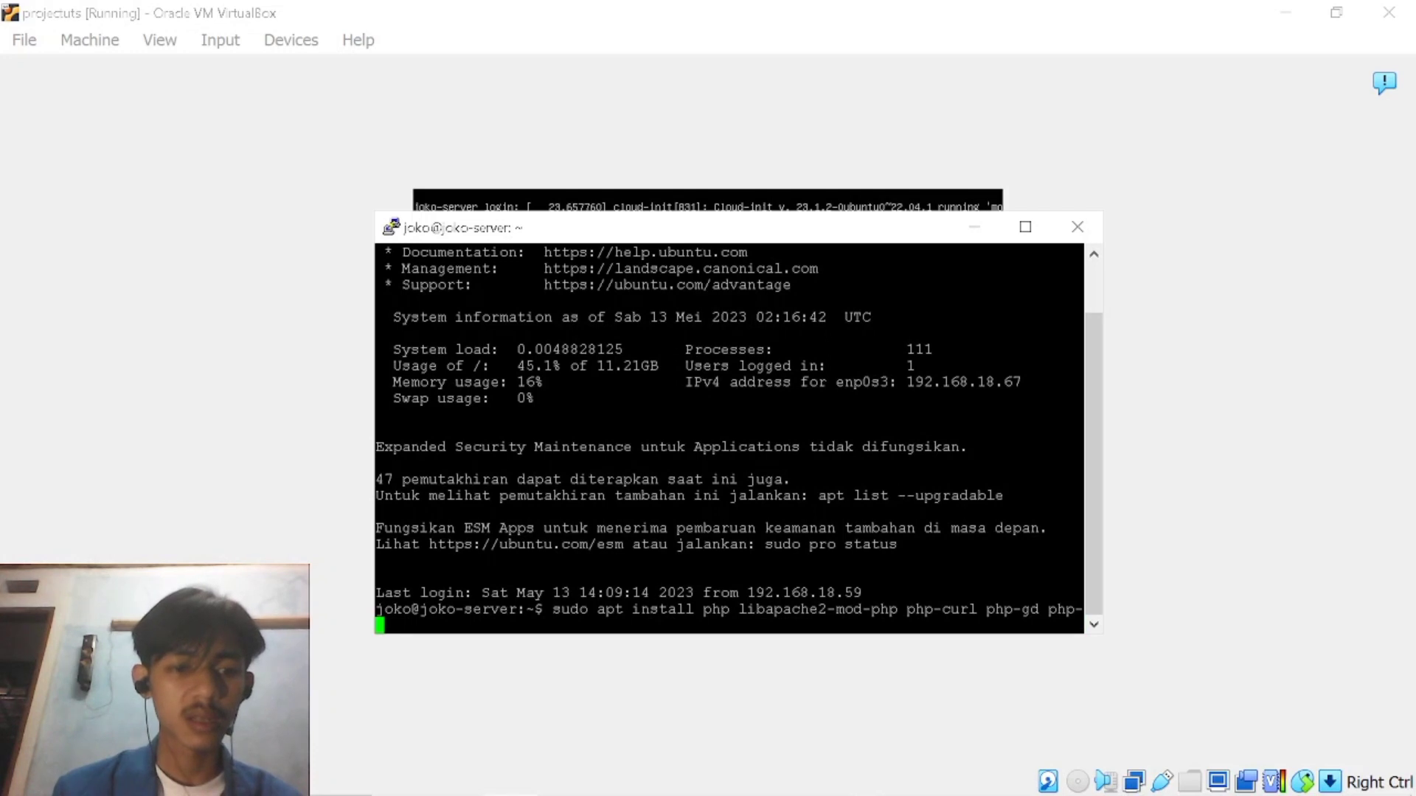
text(mb)
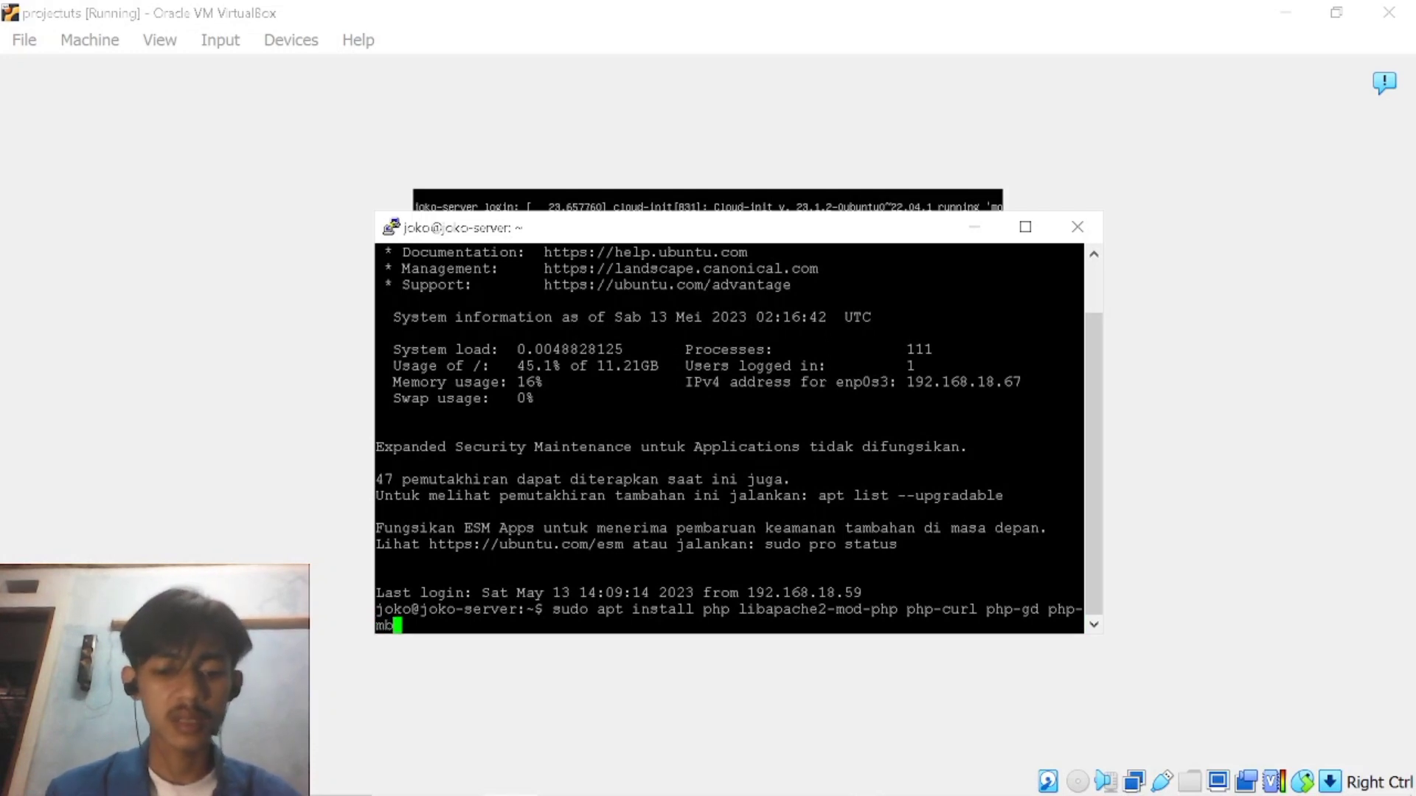
text(string)
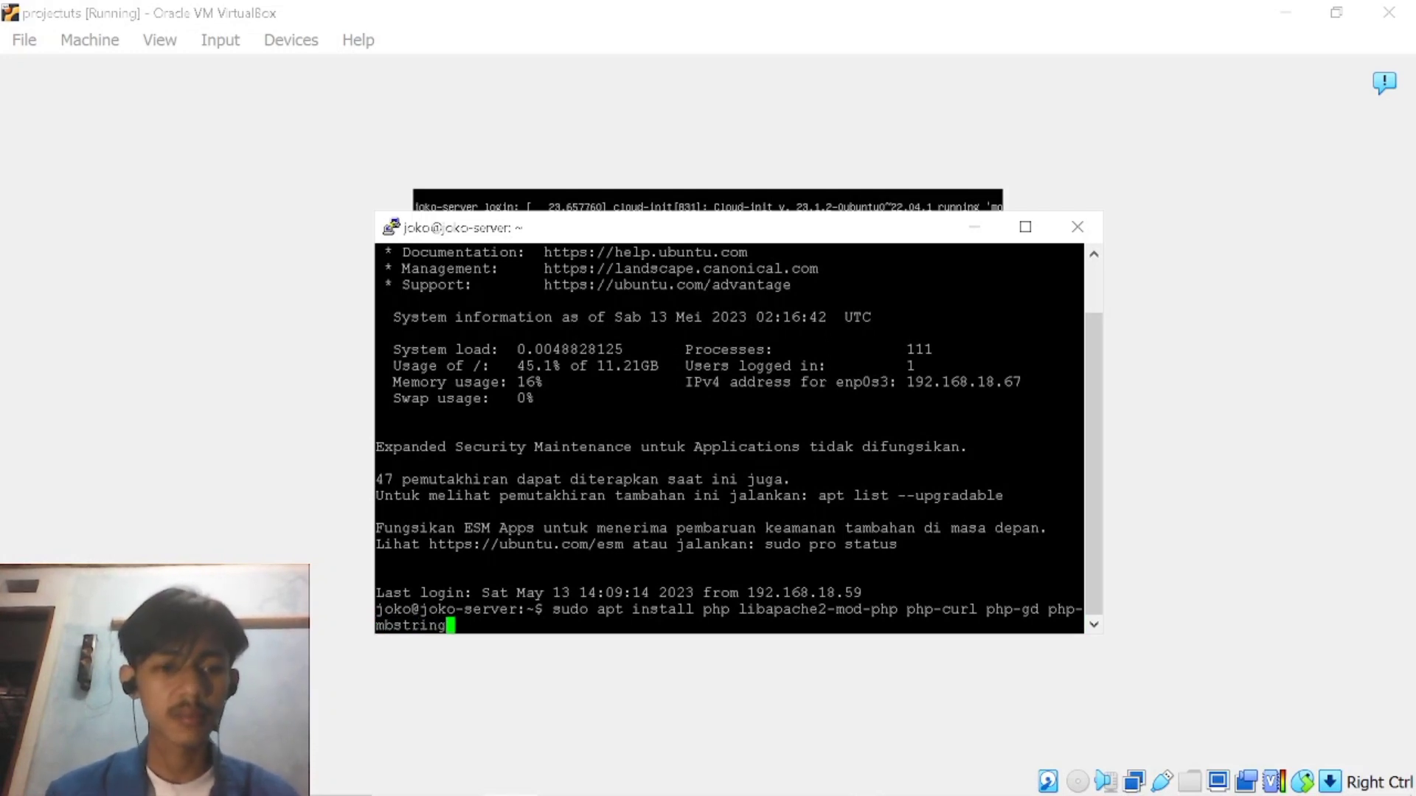
text( php-)
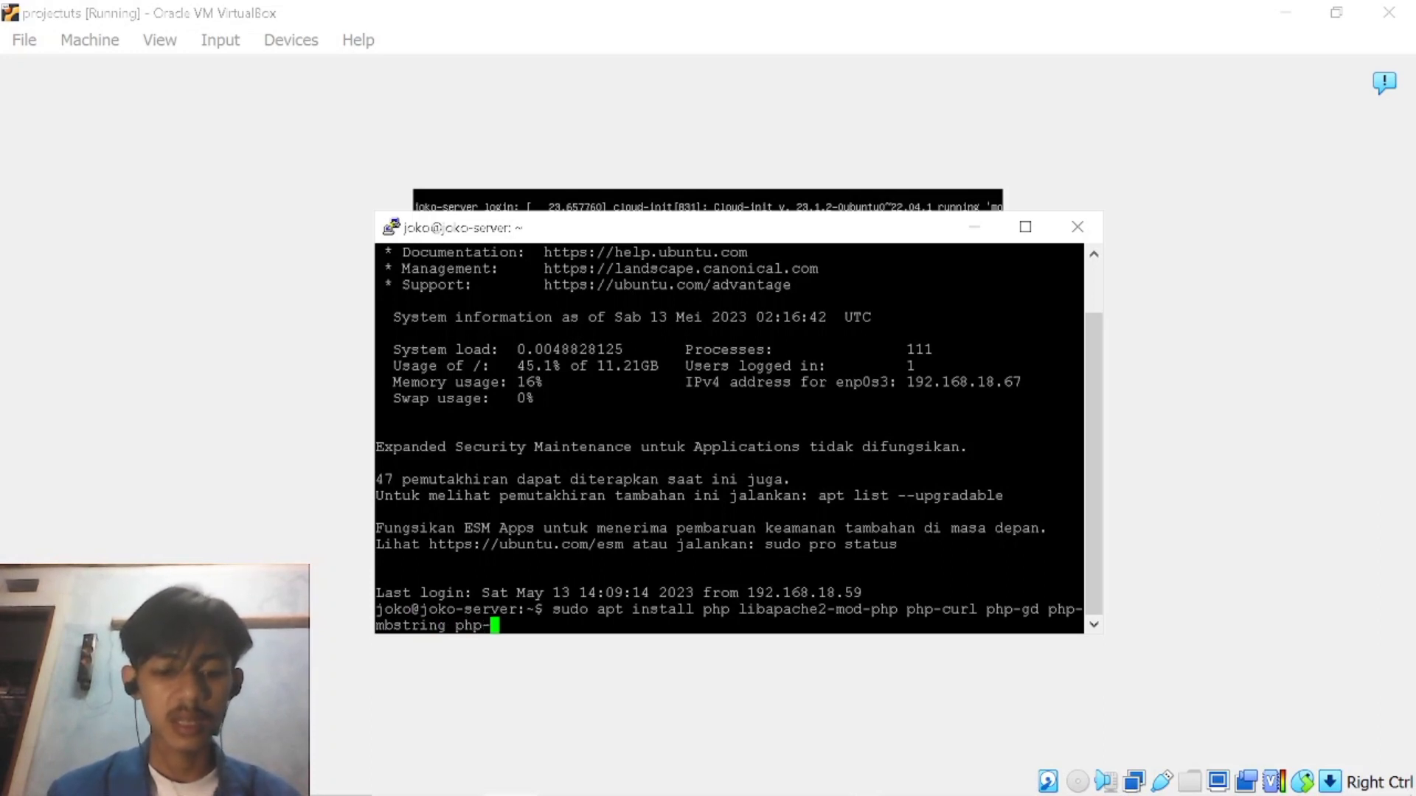
text(xml )
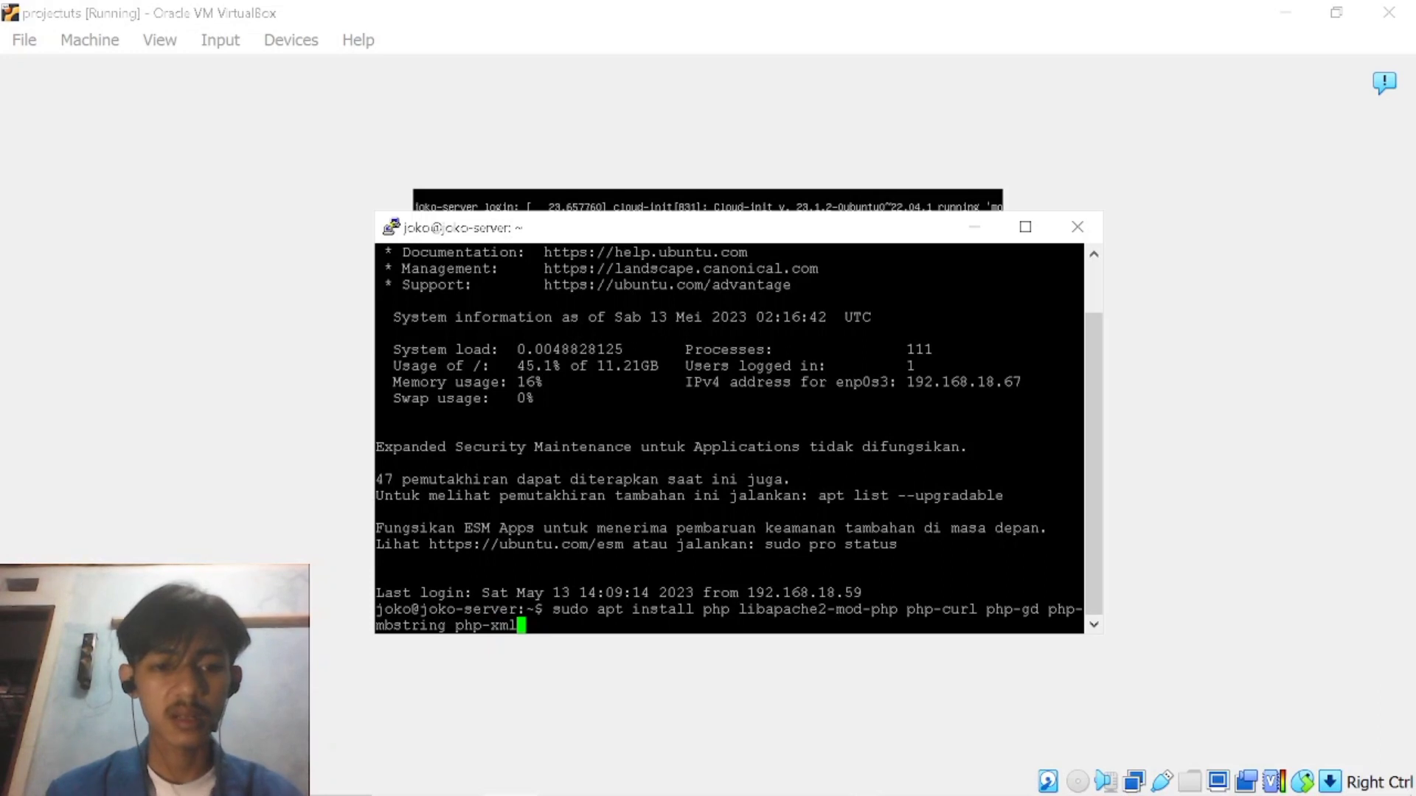
text(php)
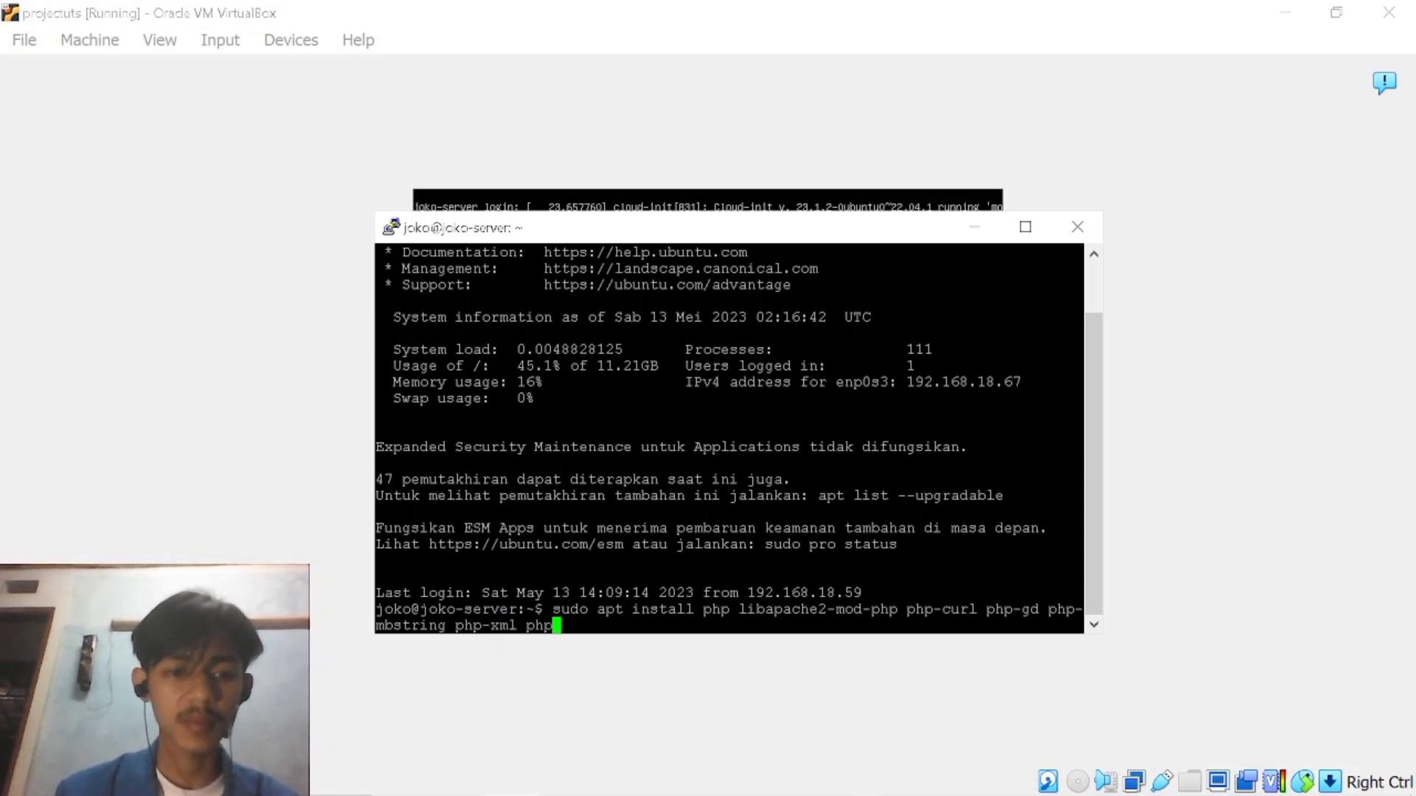
Extend the install command's package list with php-xmlrpc and php-soap.
text(-)
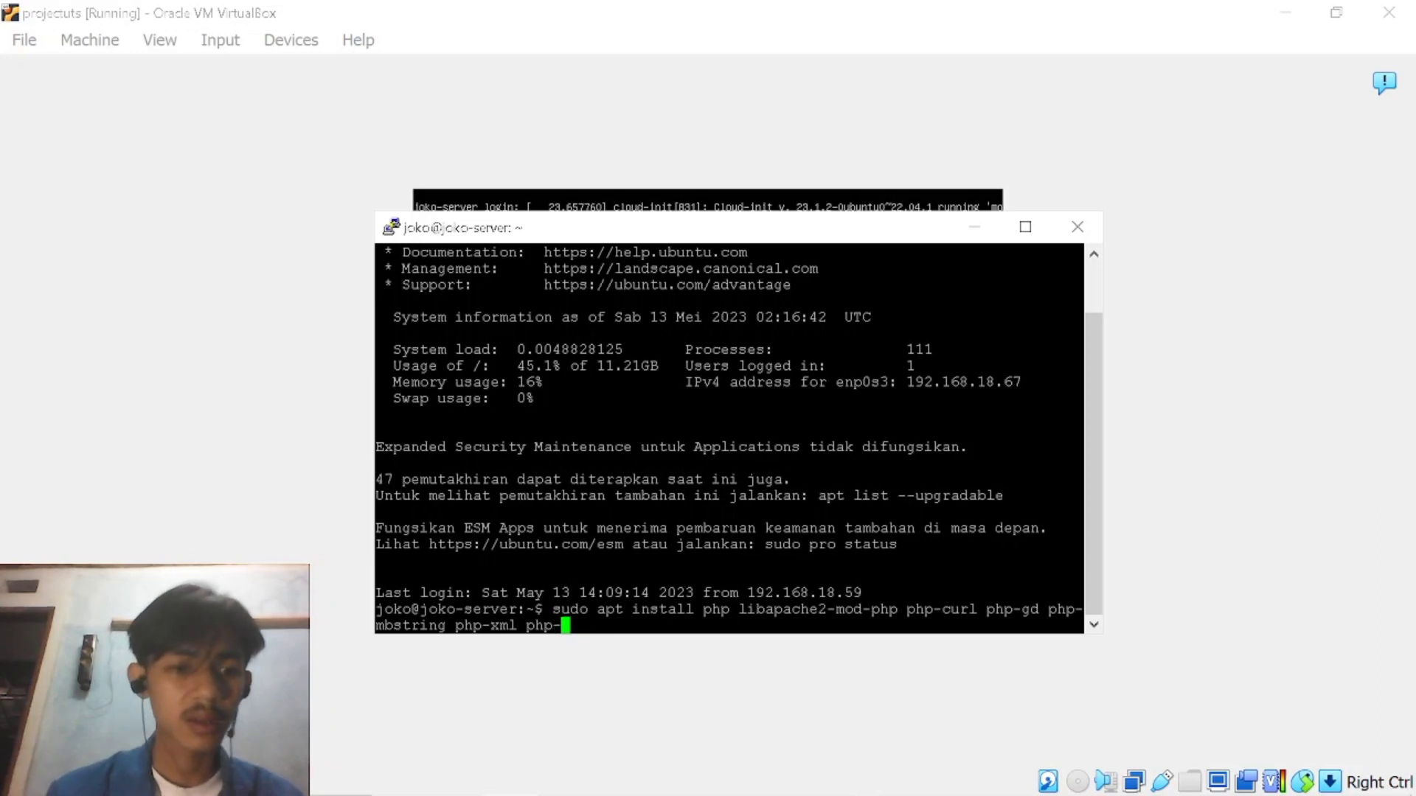
text(ml)
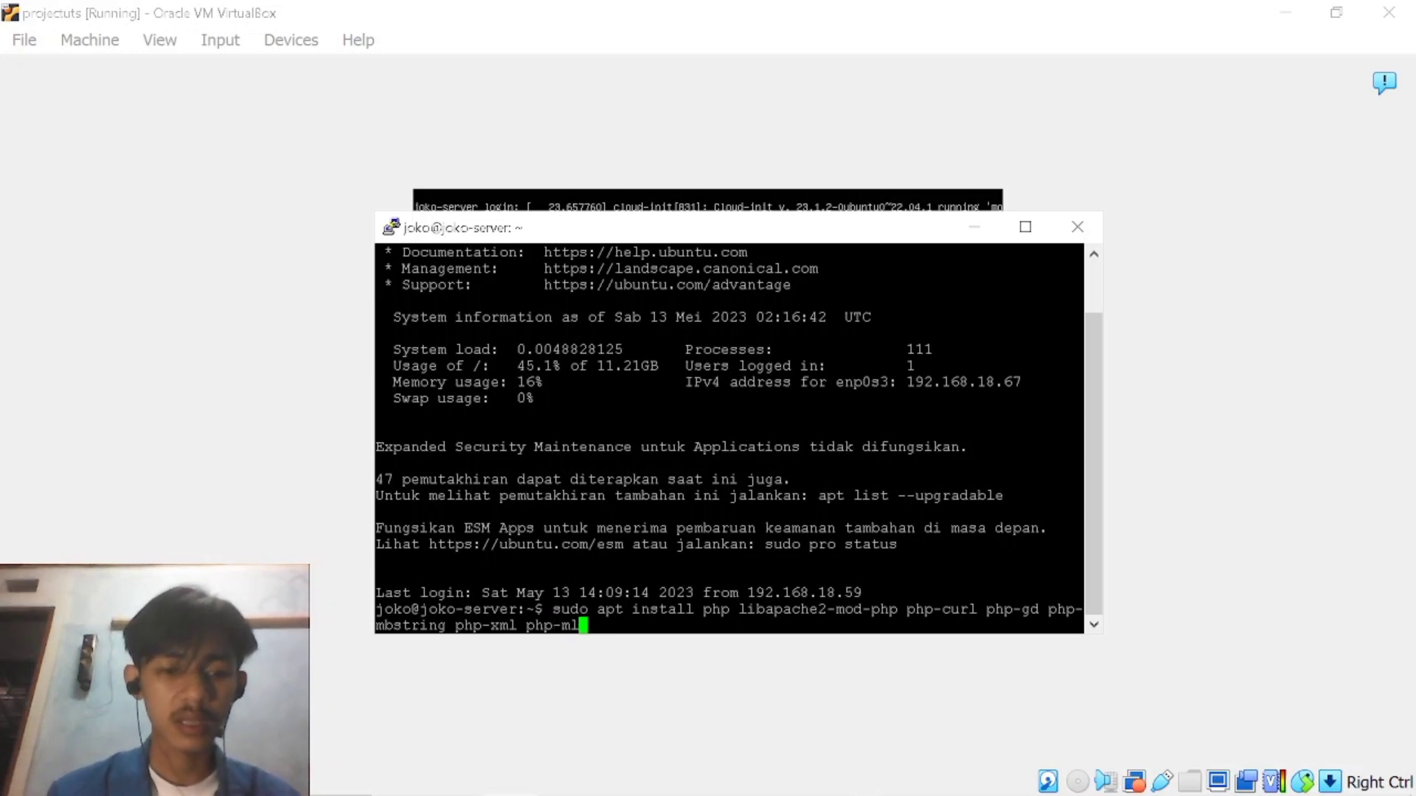
key(BackSpace)
key(BackSpace)
text(xmlrpc php)
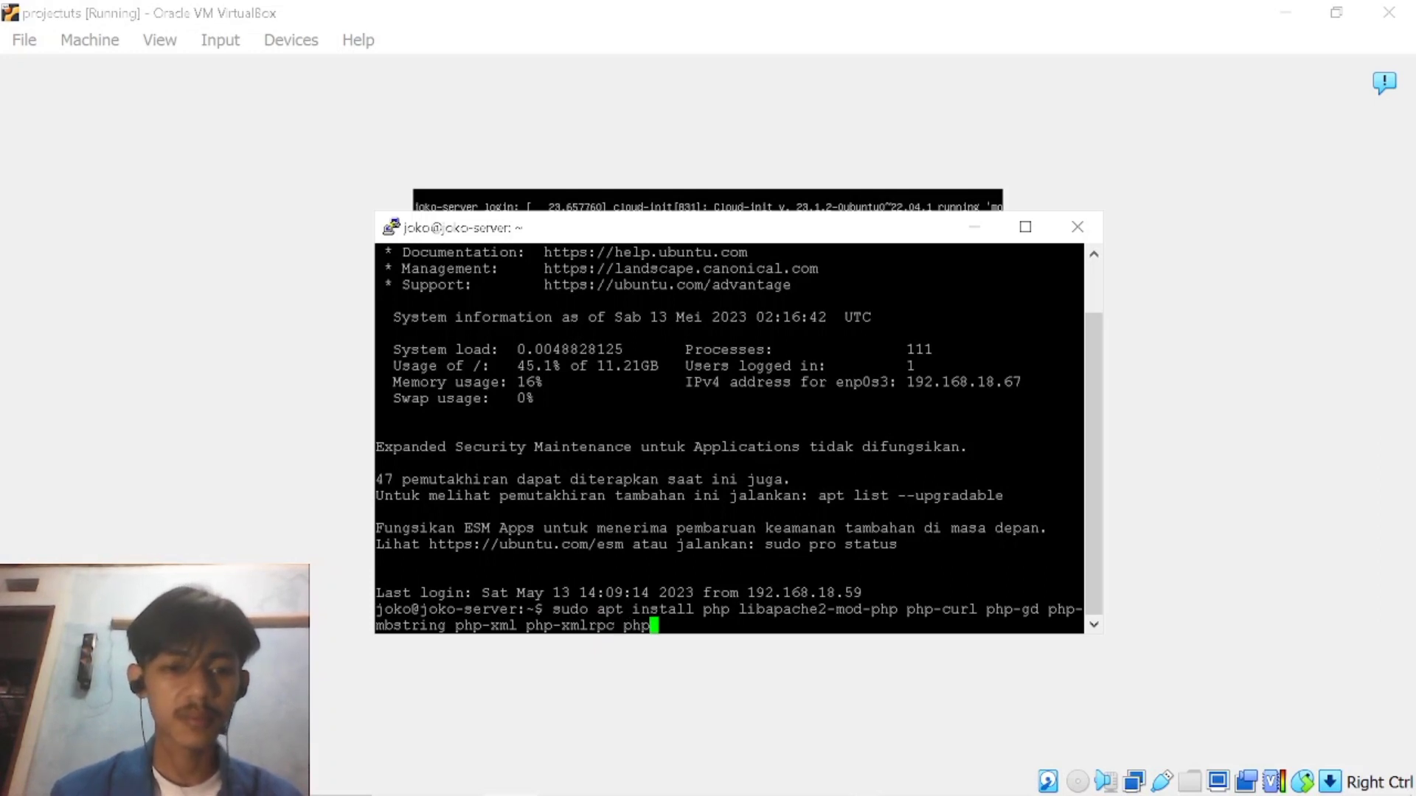
text(-soa)
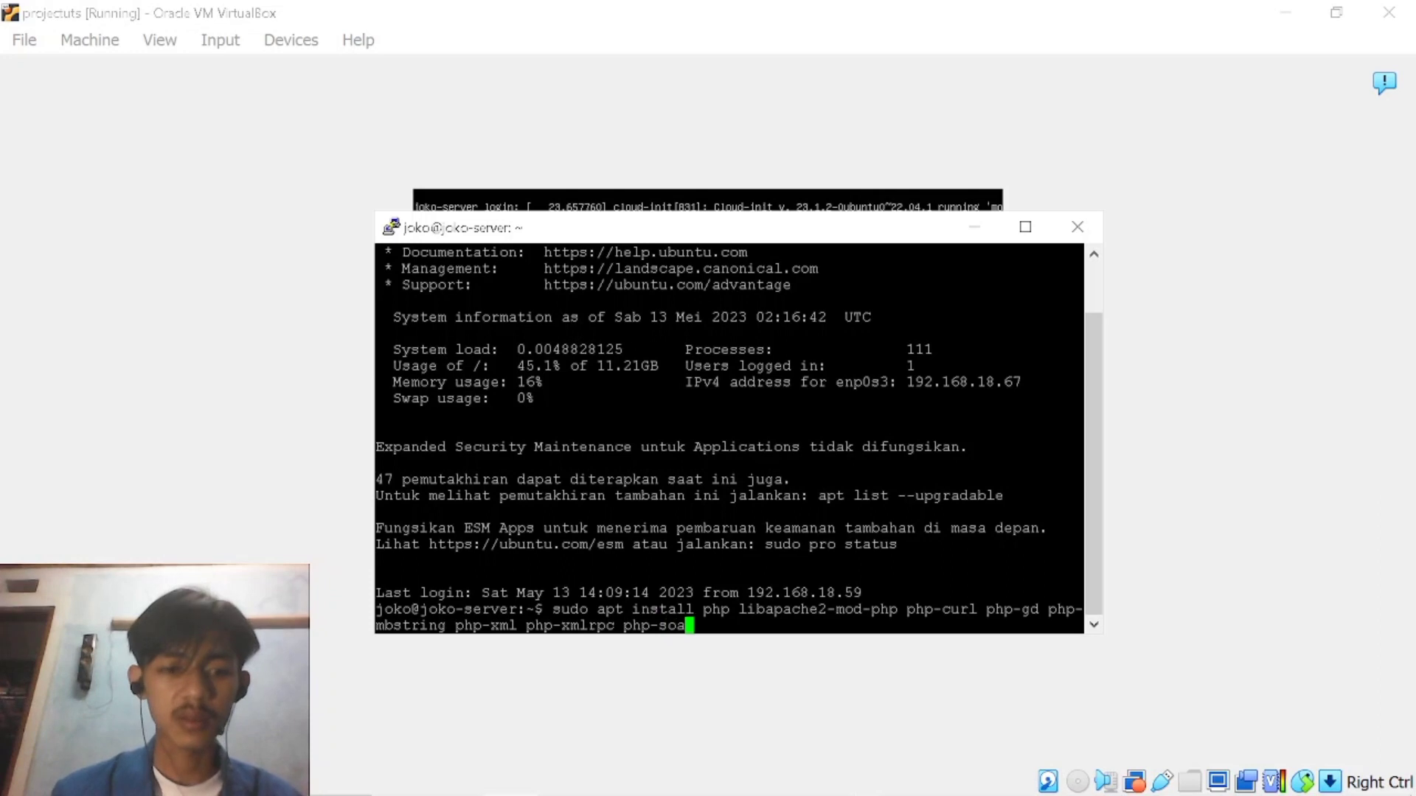
text(p php-inyi)
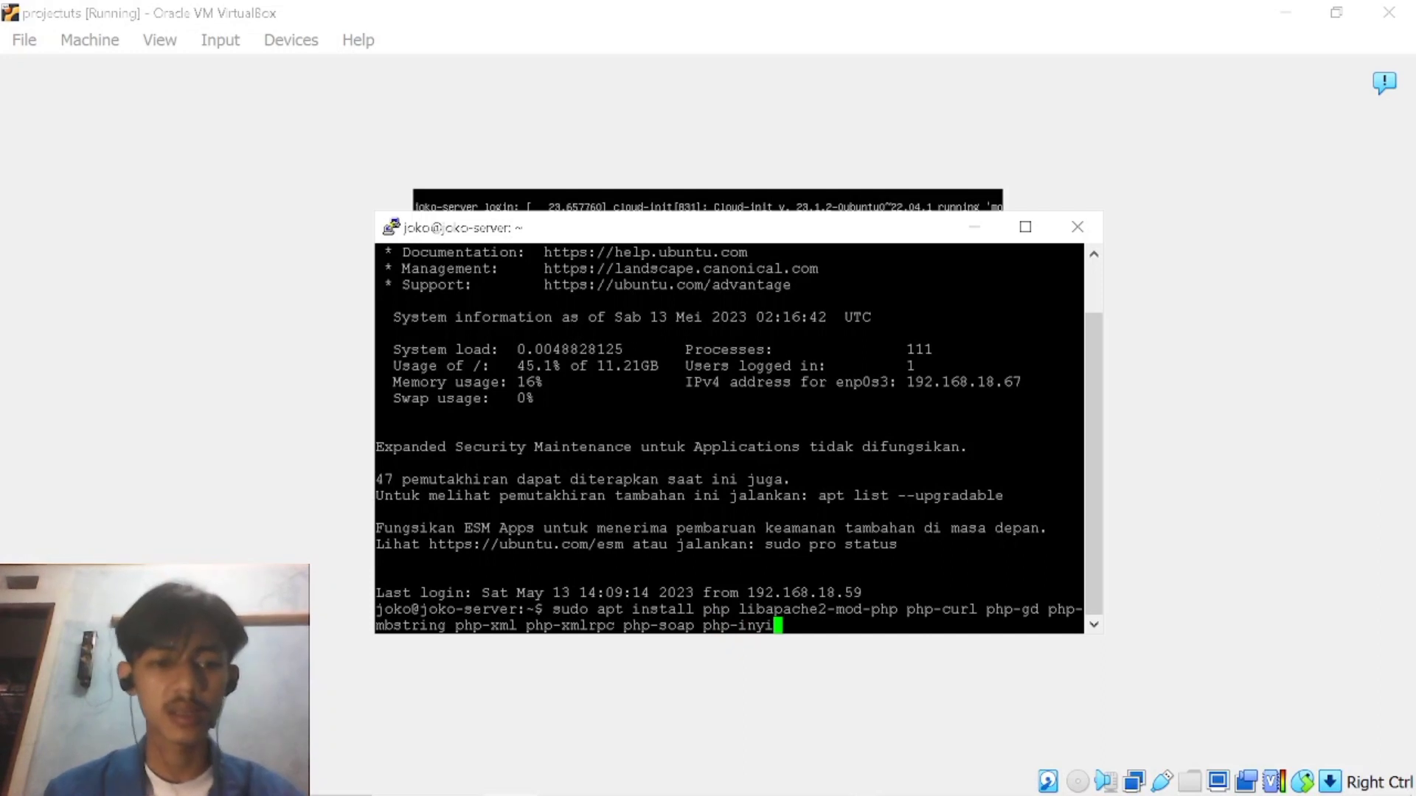
Complete the install command with php-inyl, php-zip and the -y option.
key(BackSpace)
text(l php)
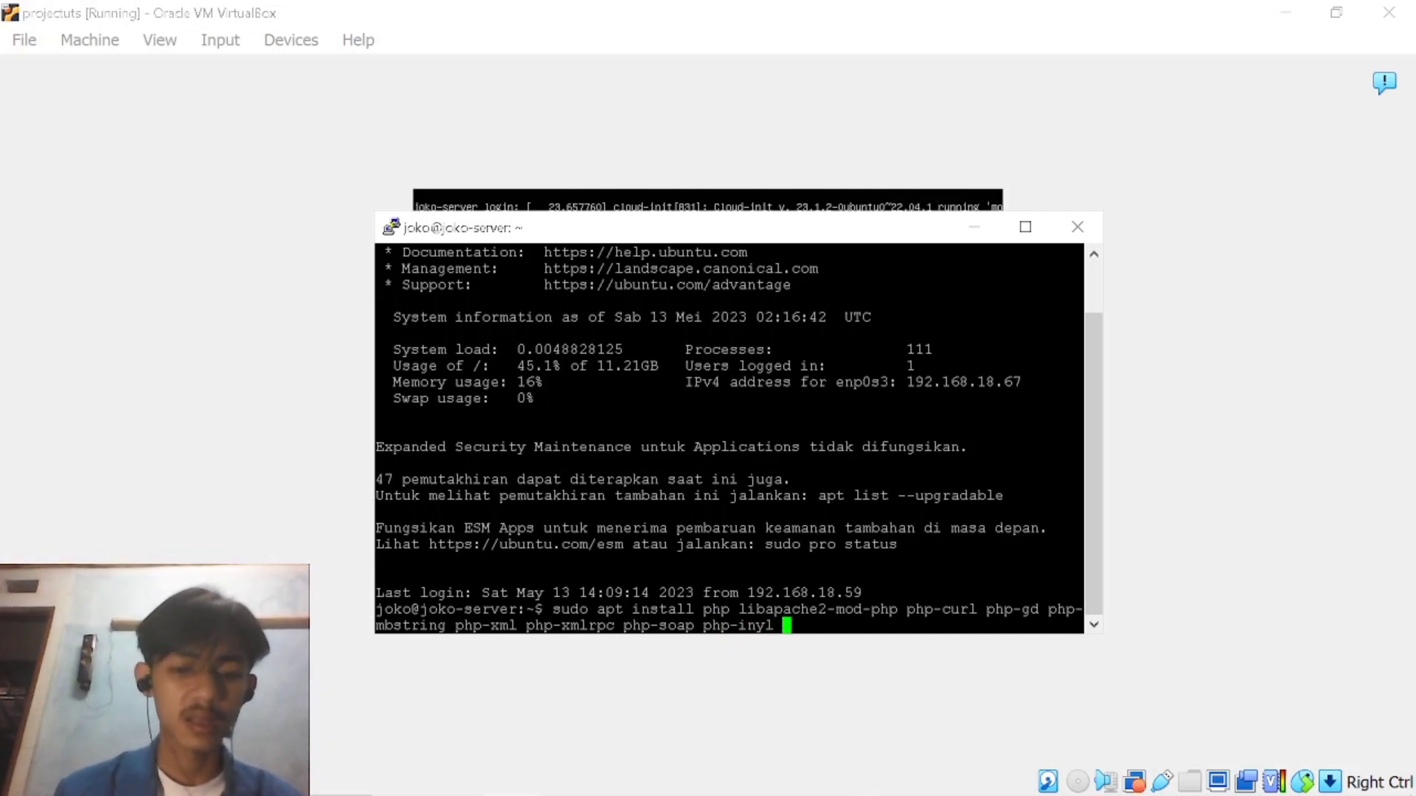
text(-zp)
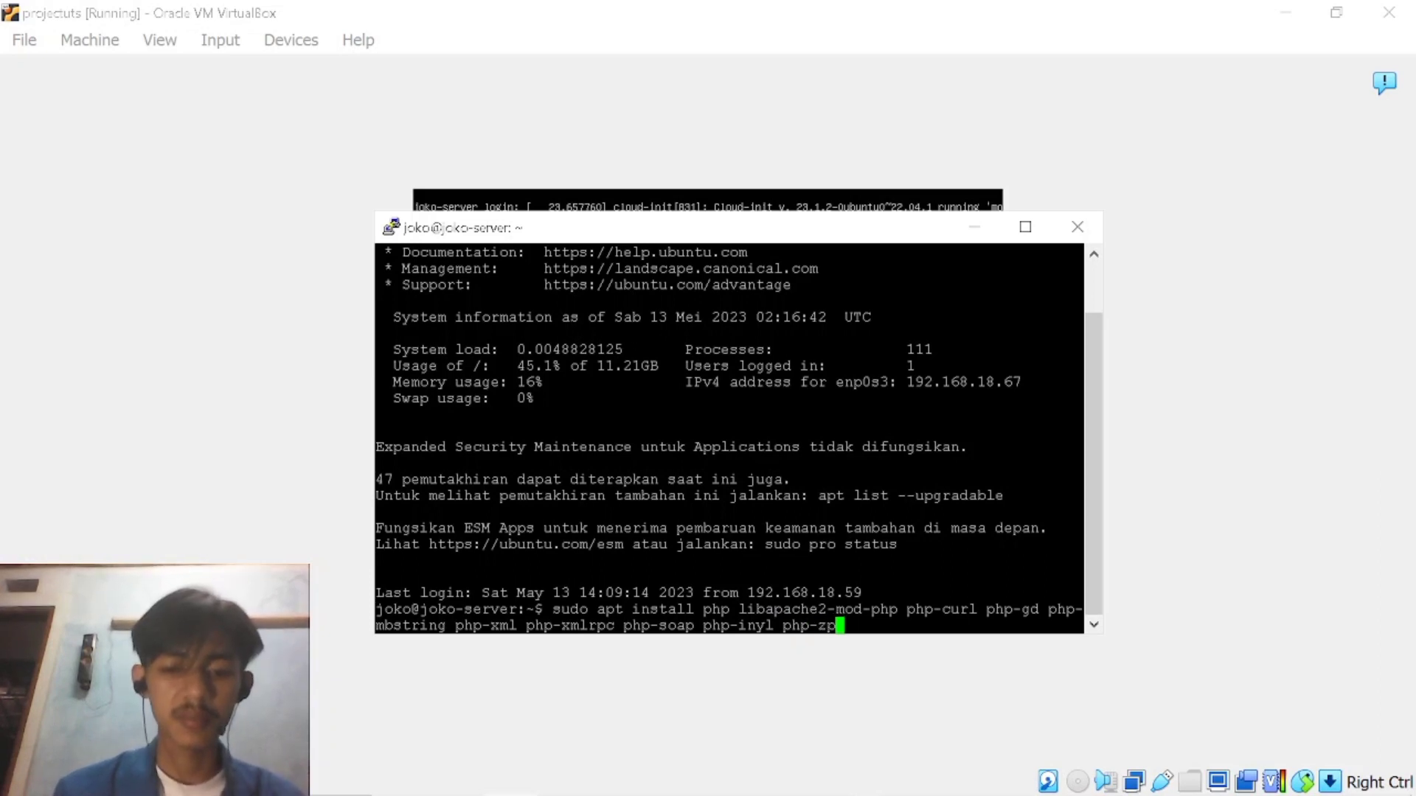
key(BackSpace)
text(ip)
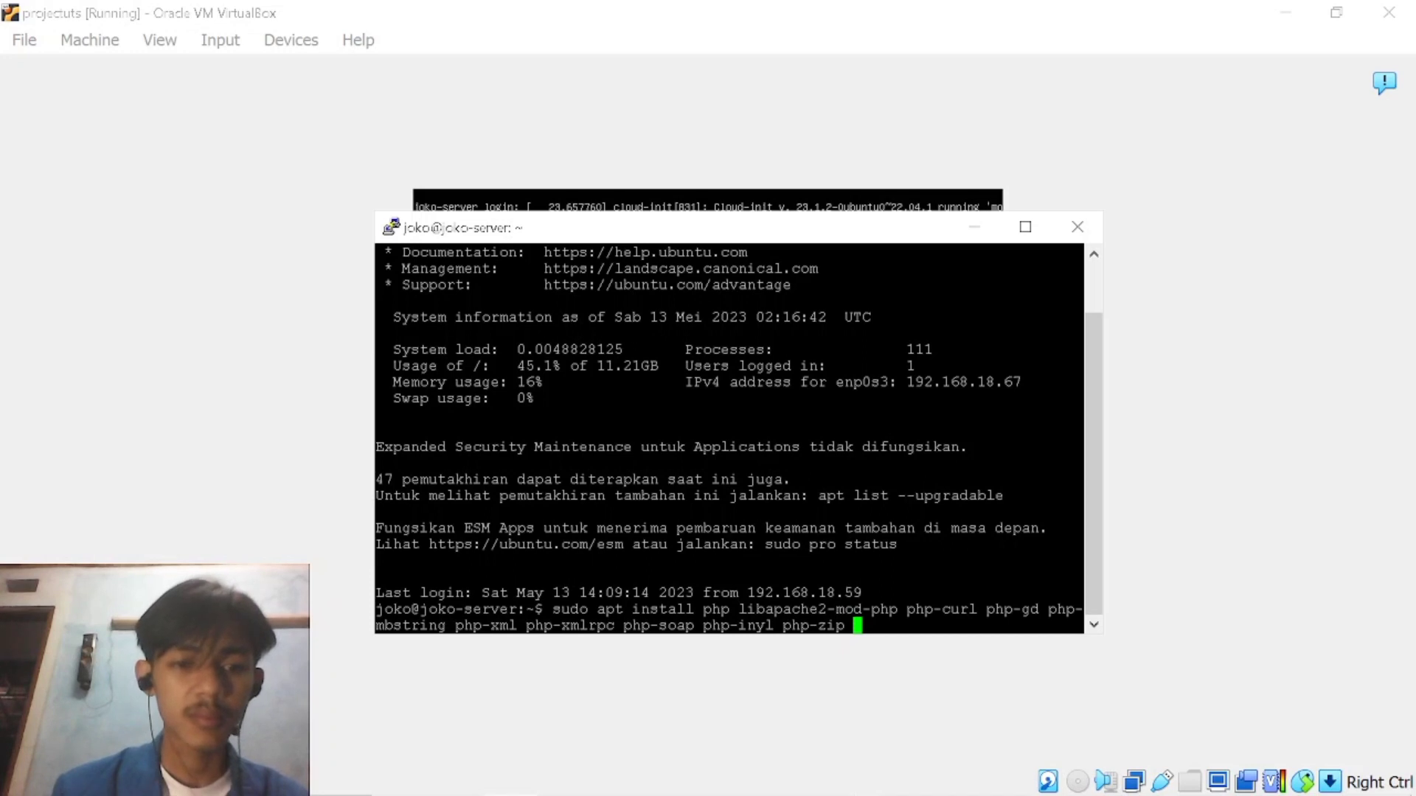
key(BackSpace)
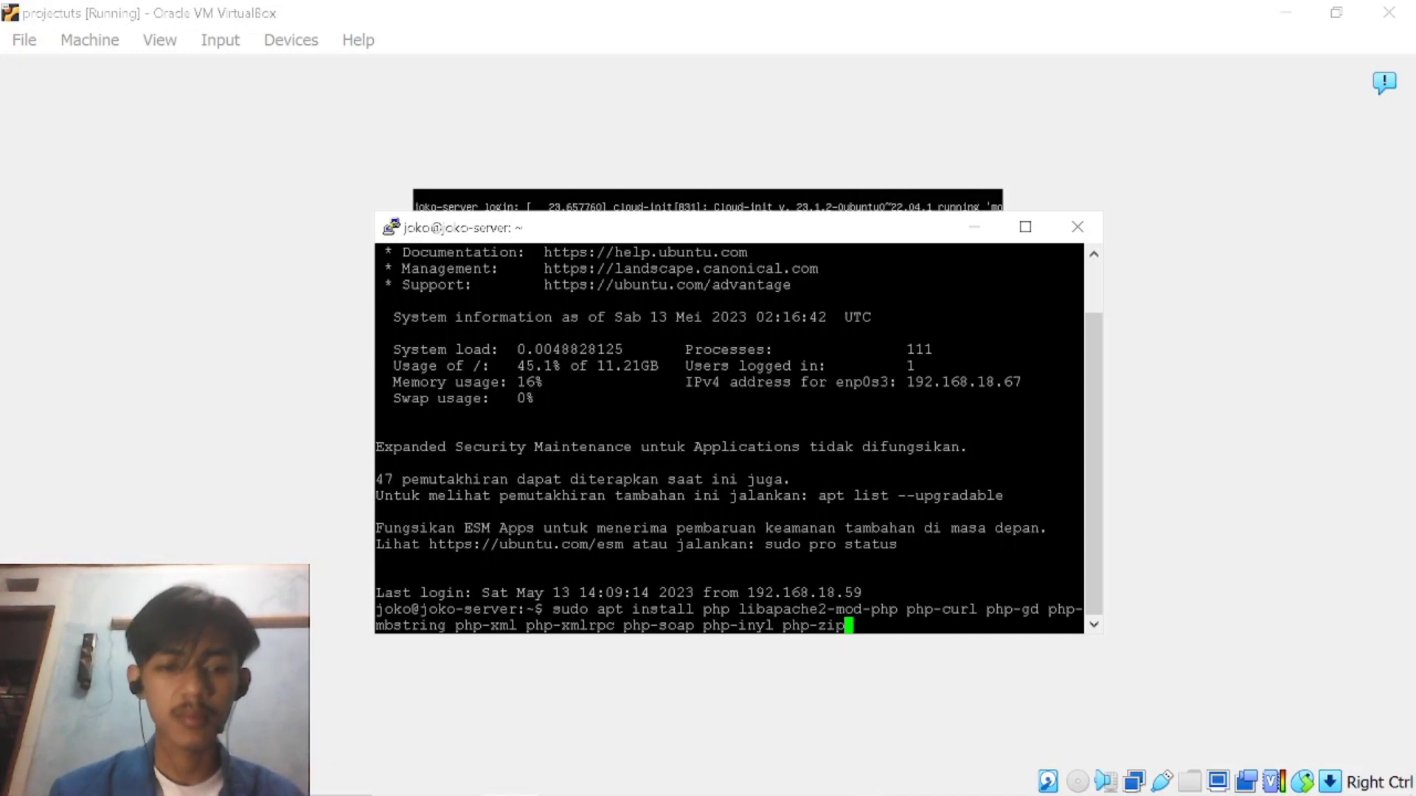
text(-y)
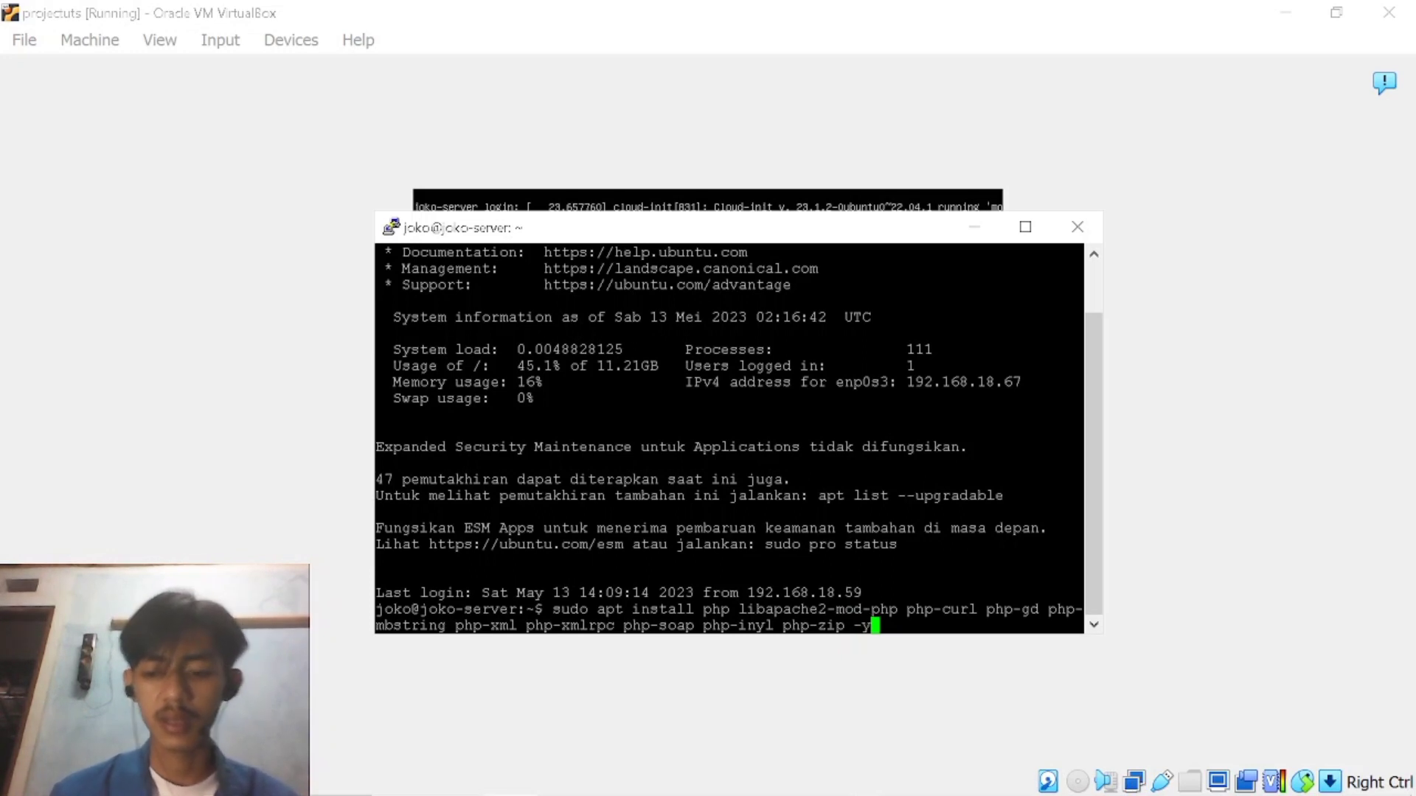
Try to run the PHP package installation, authenticating with the sudo password.
key(Return)
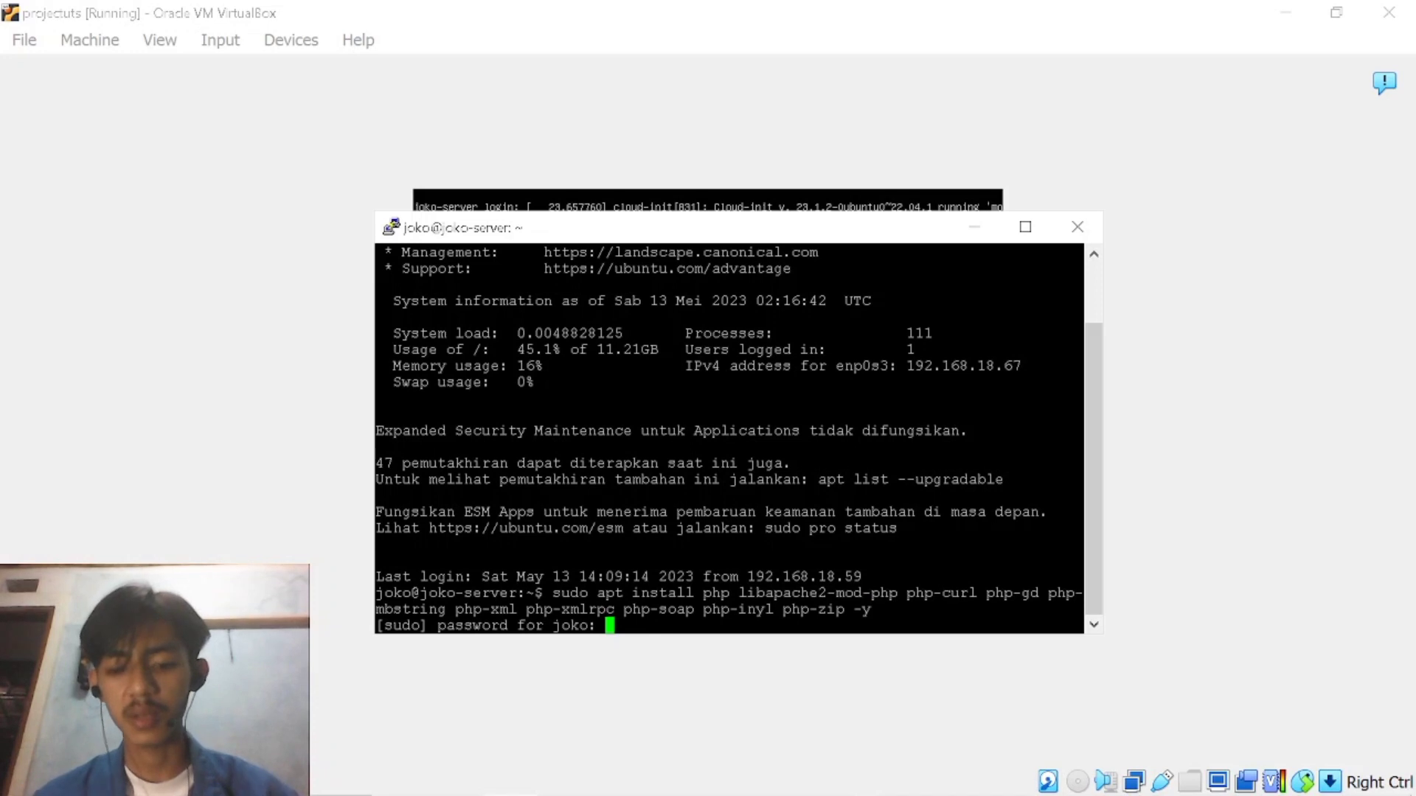
key(Return)
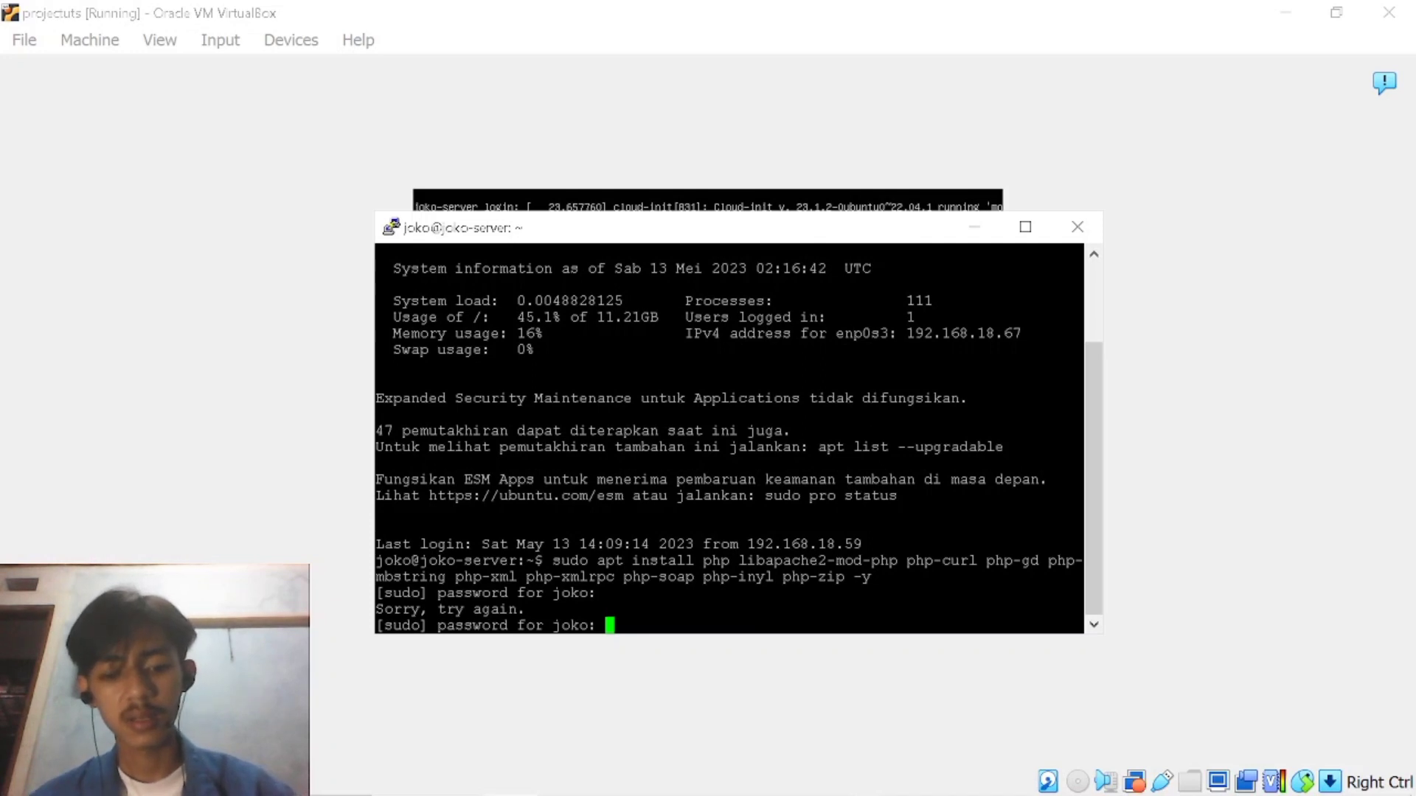
key(Return)
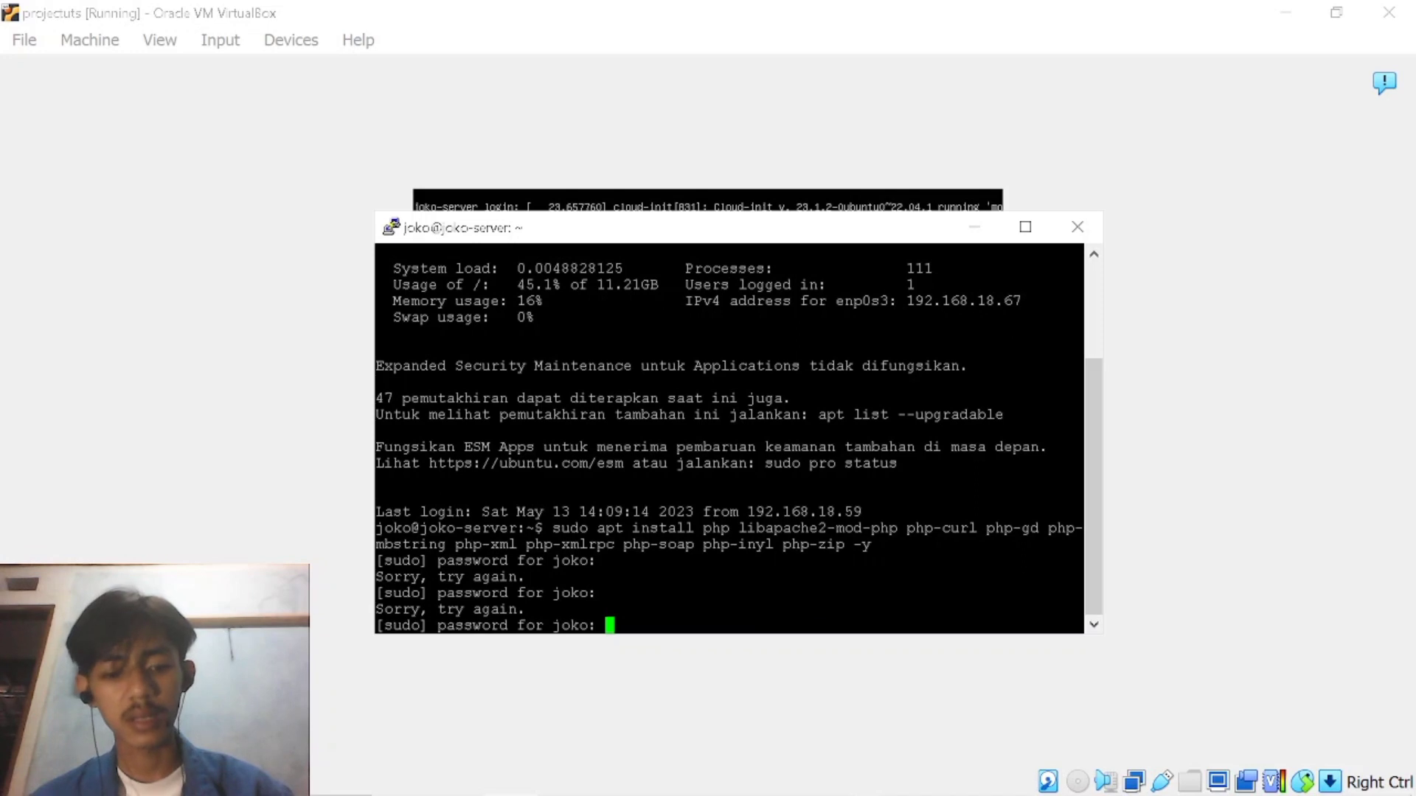
key(Return)
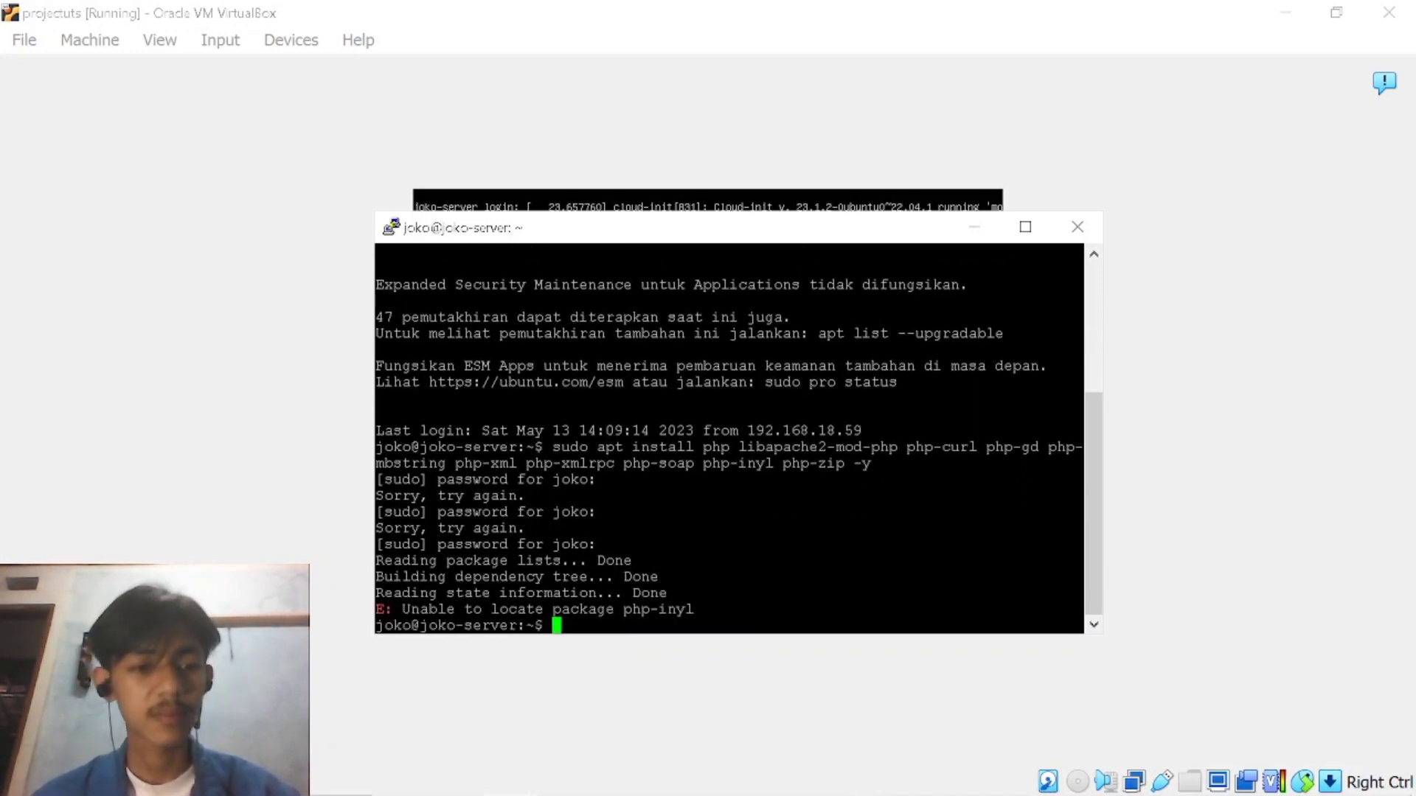
Try to refresh the package lists with the command sudo update and enter the sudo password.
text(suo)
key(BackSpace)
text(do)
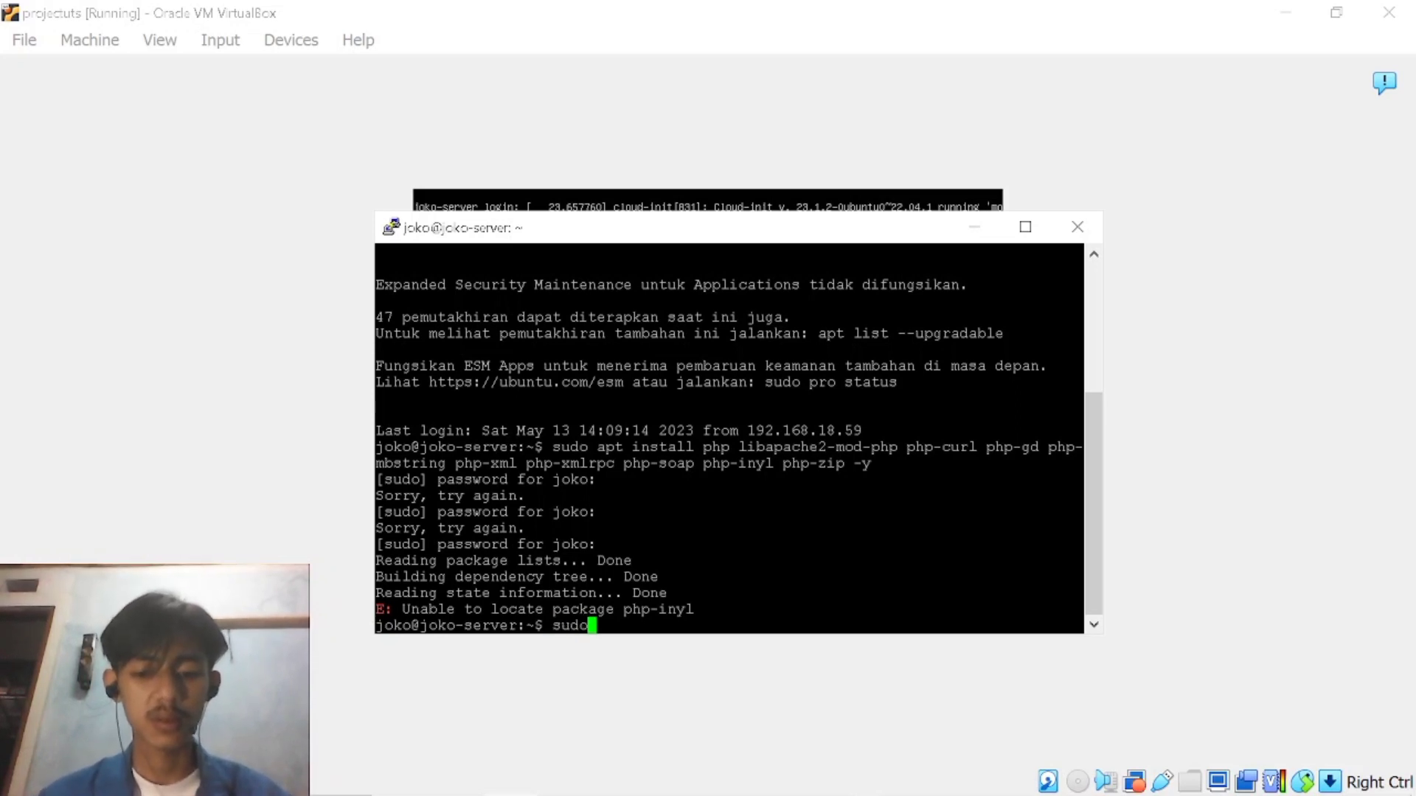
text( update)
key(Return)
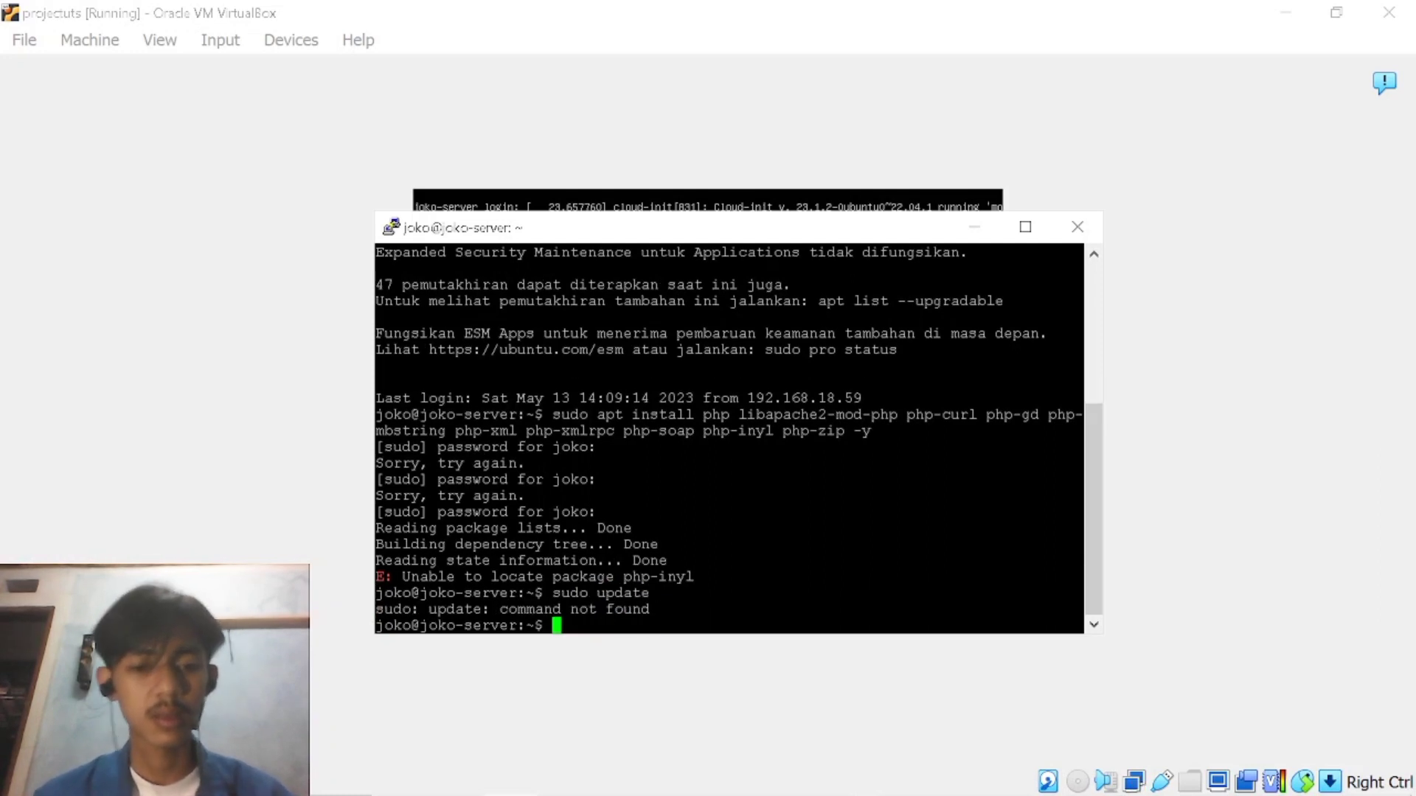
text(123)
key(Return)
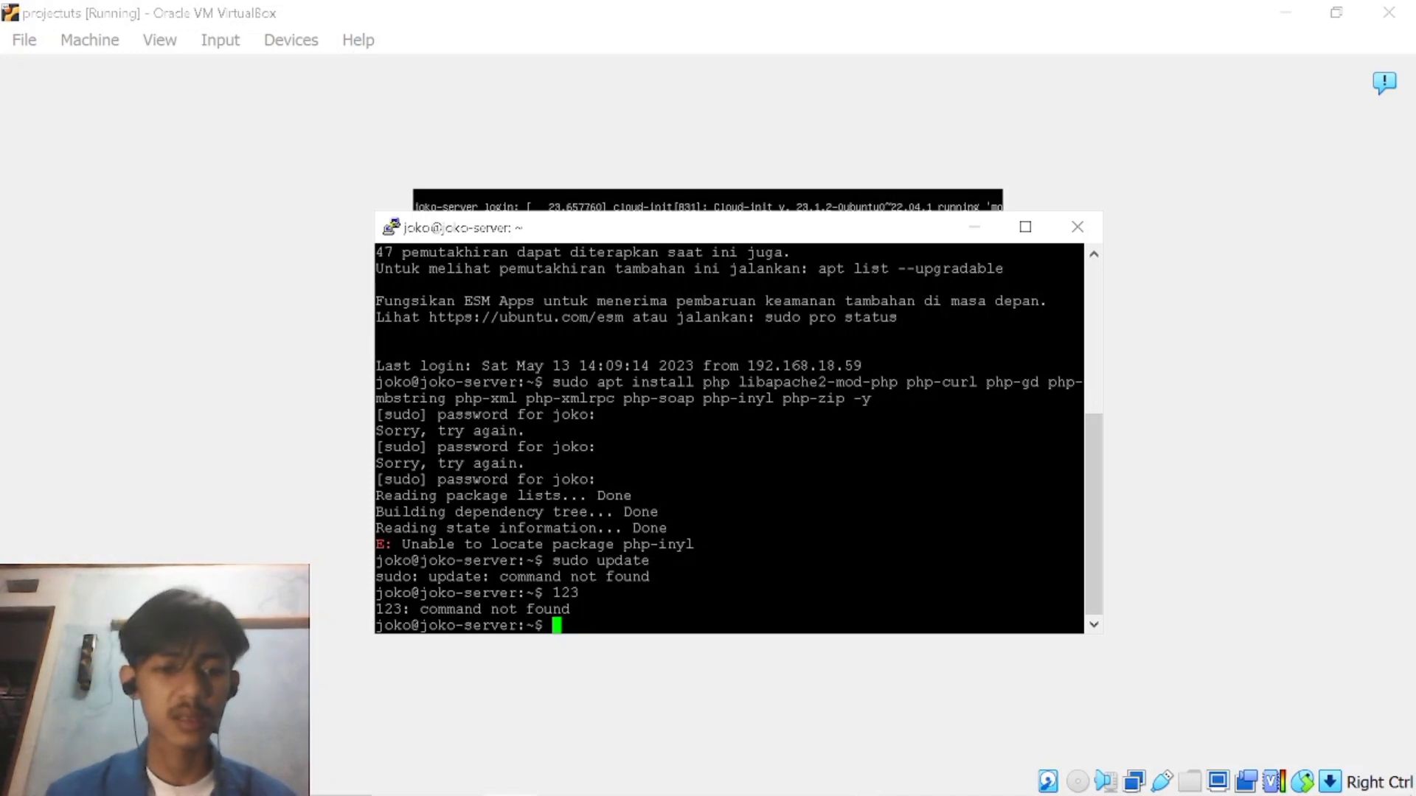
Refresh the package lists by running sudo apt update.
text(sudo ap)
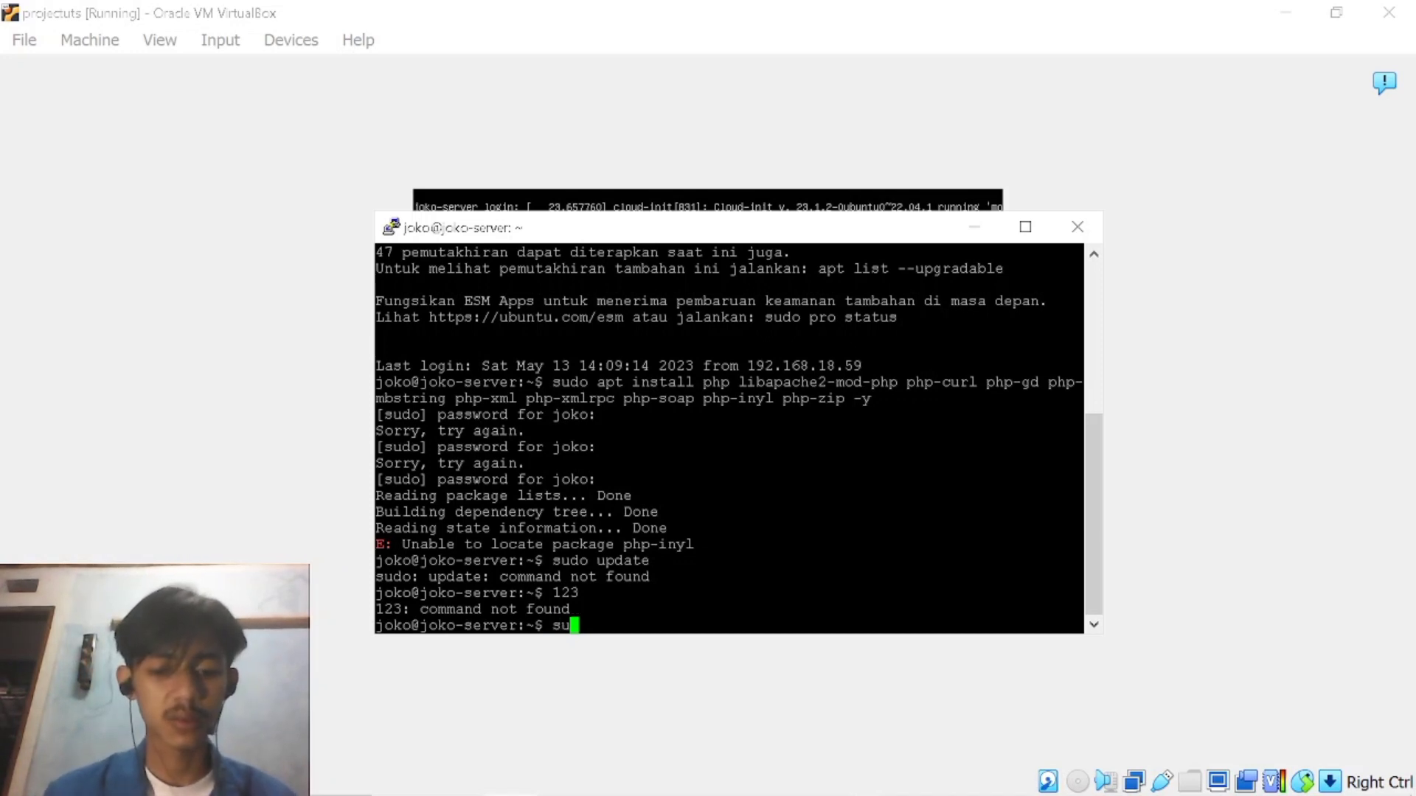
text(t )
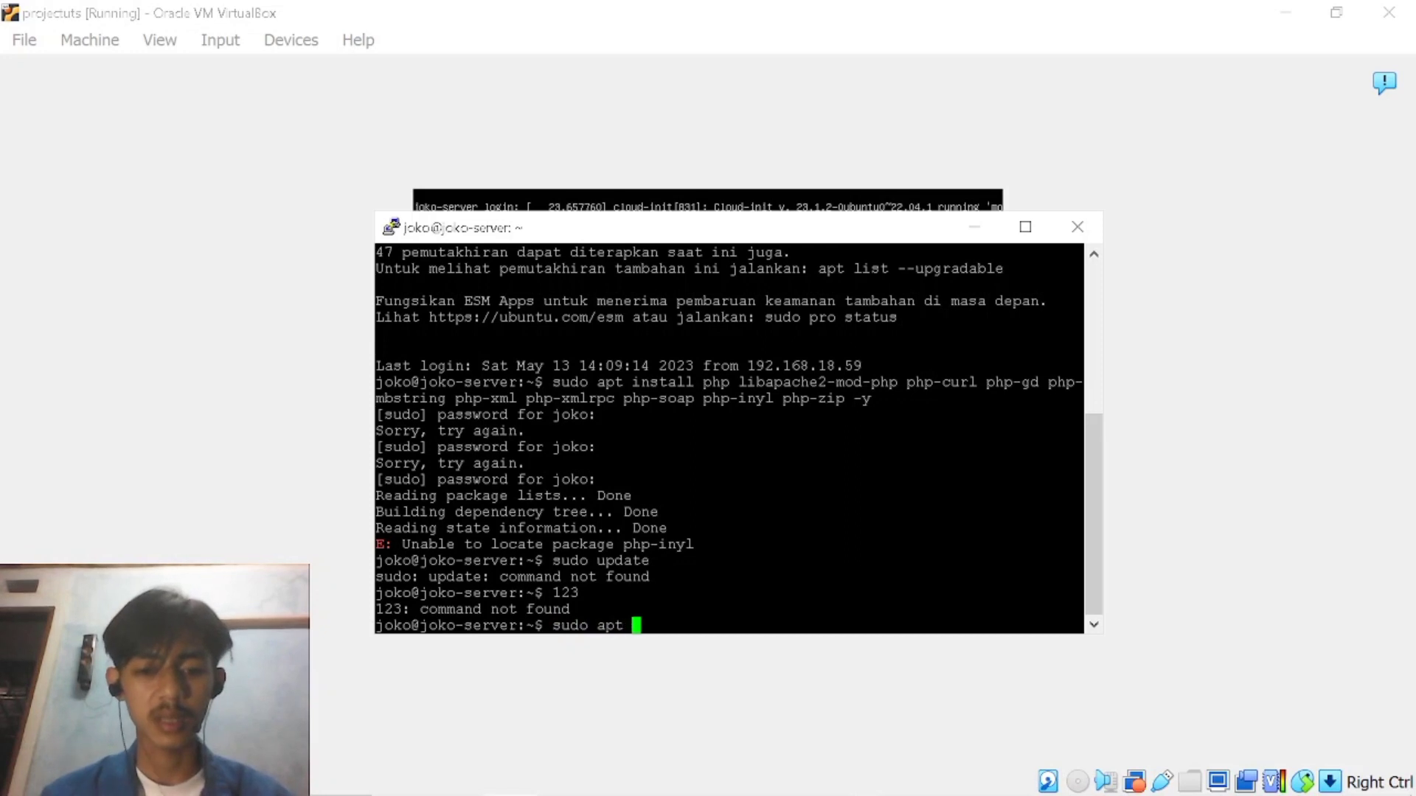
text(update)
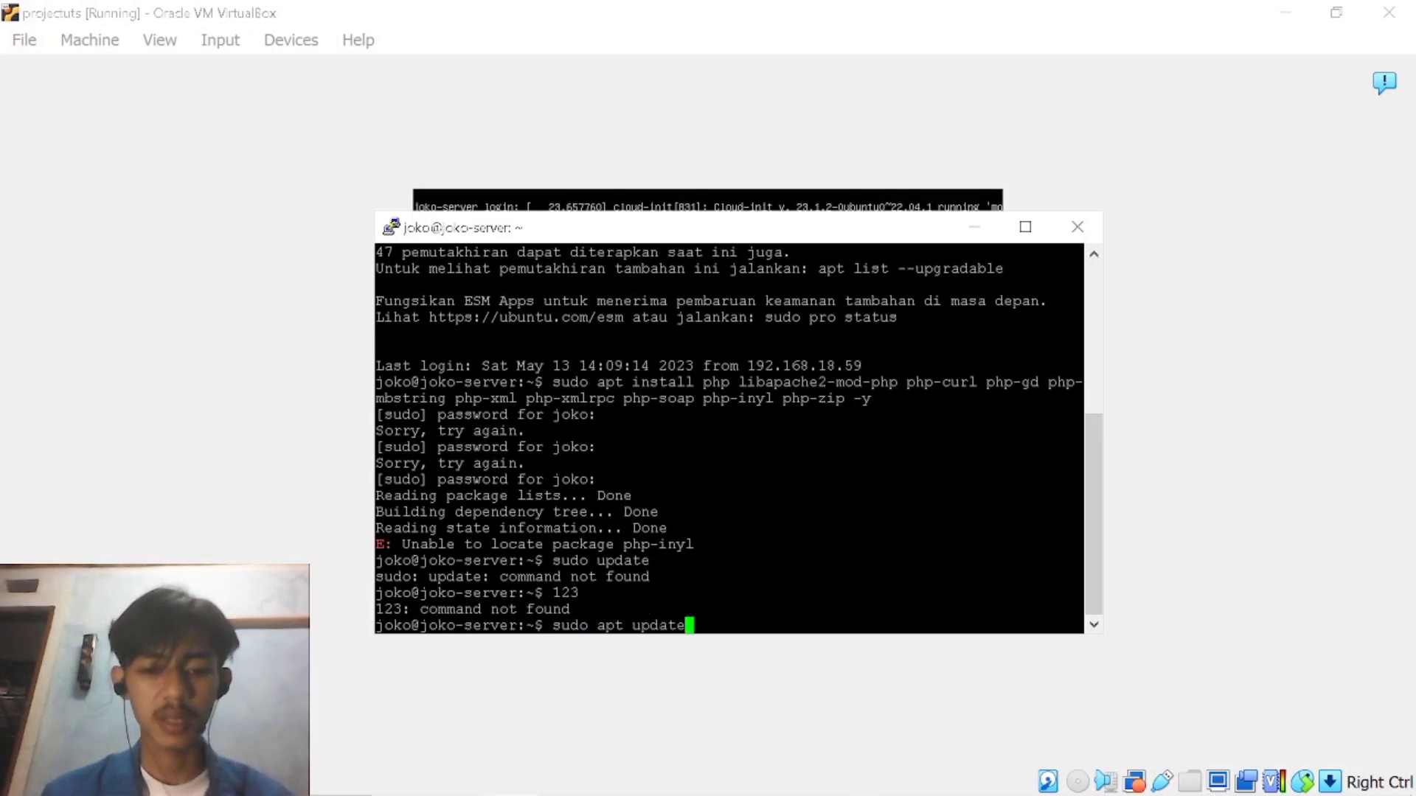
key(Return)
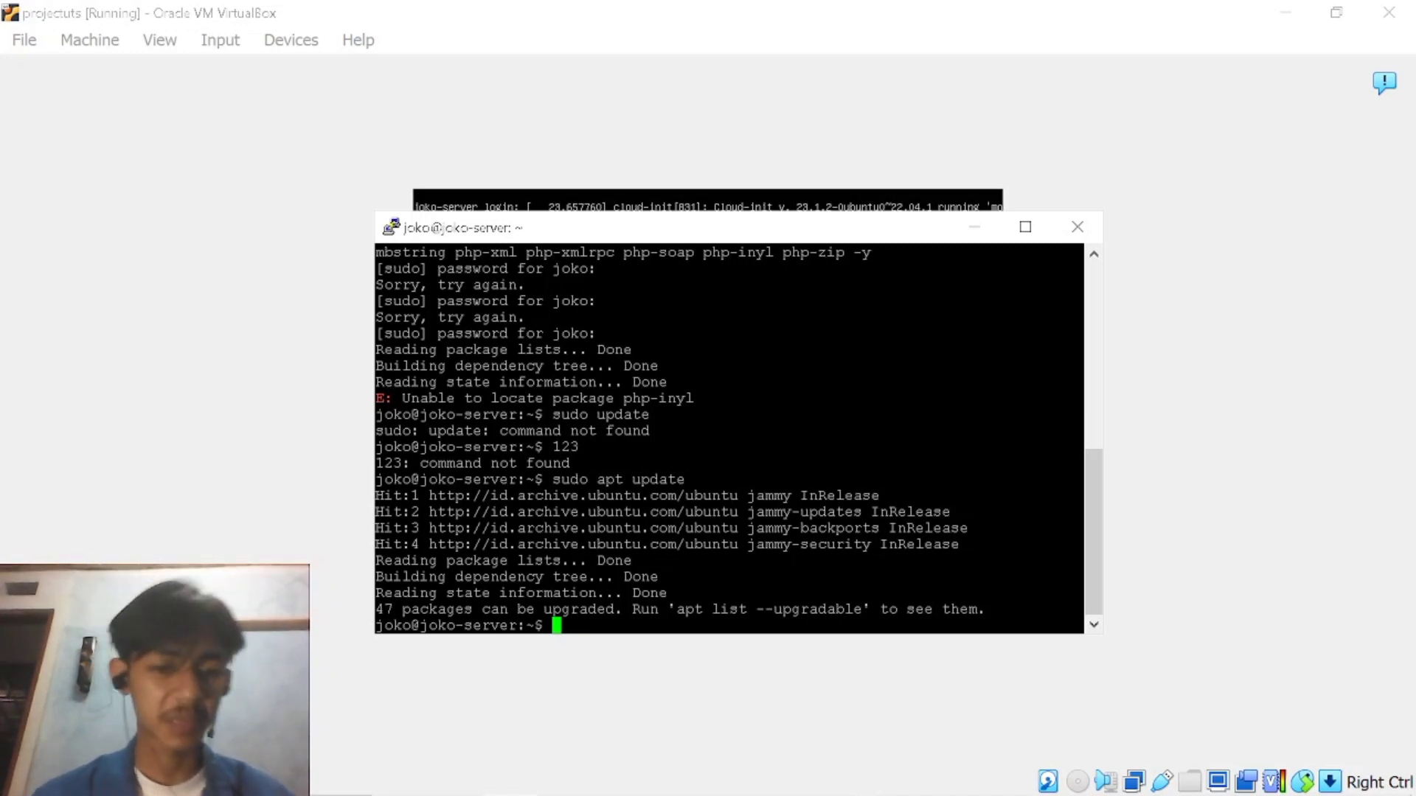
Begin a new sudo apt install command with the packages php and libapache2-mod-php.
text(sudo apt)
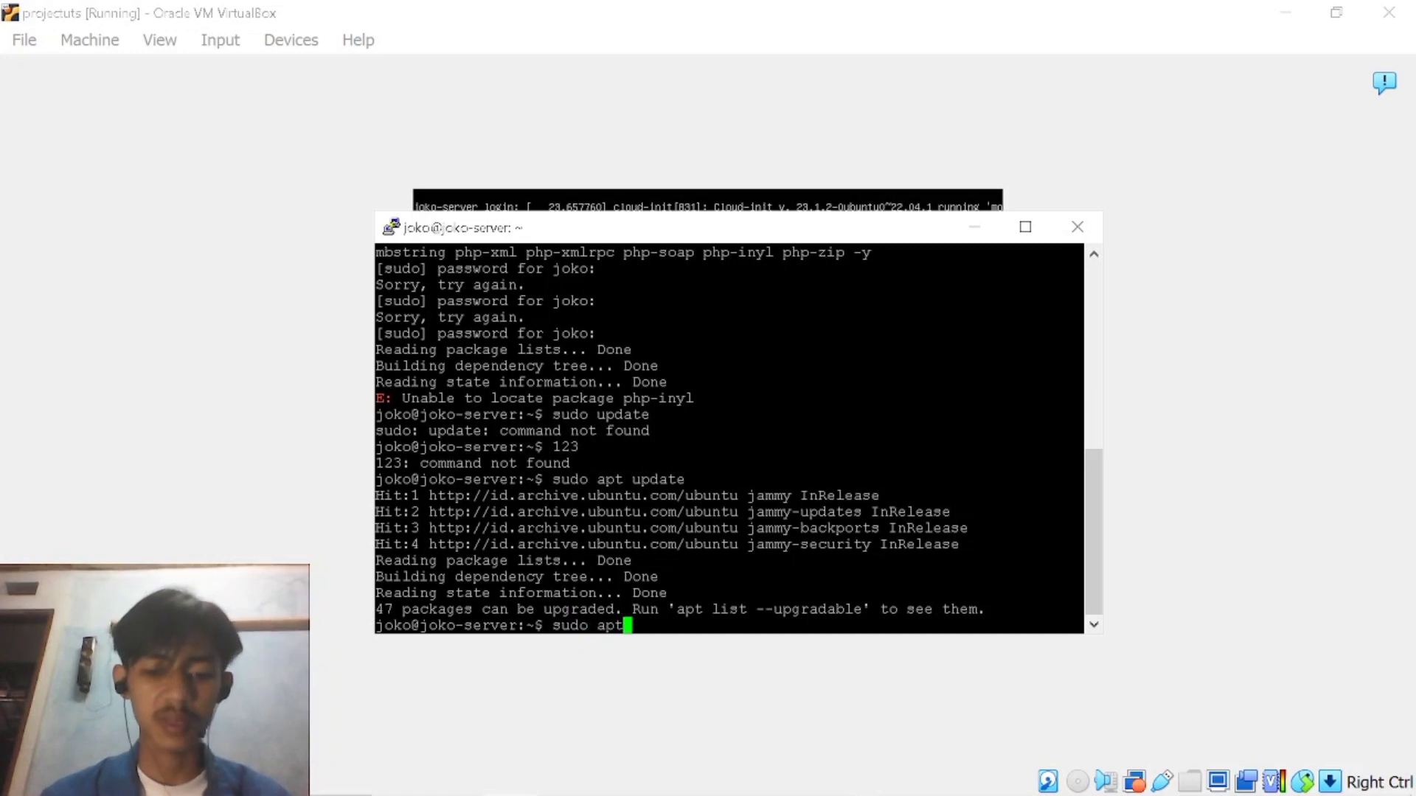
text( install )
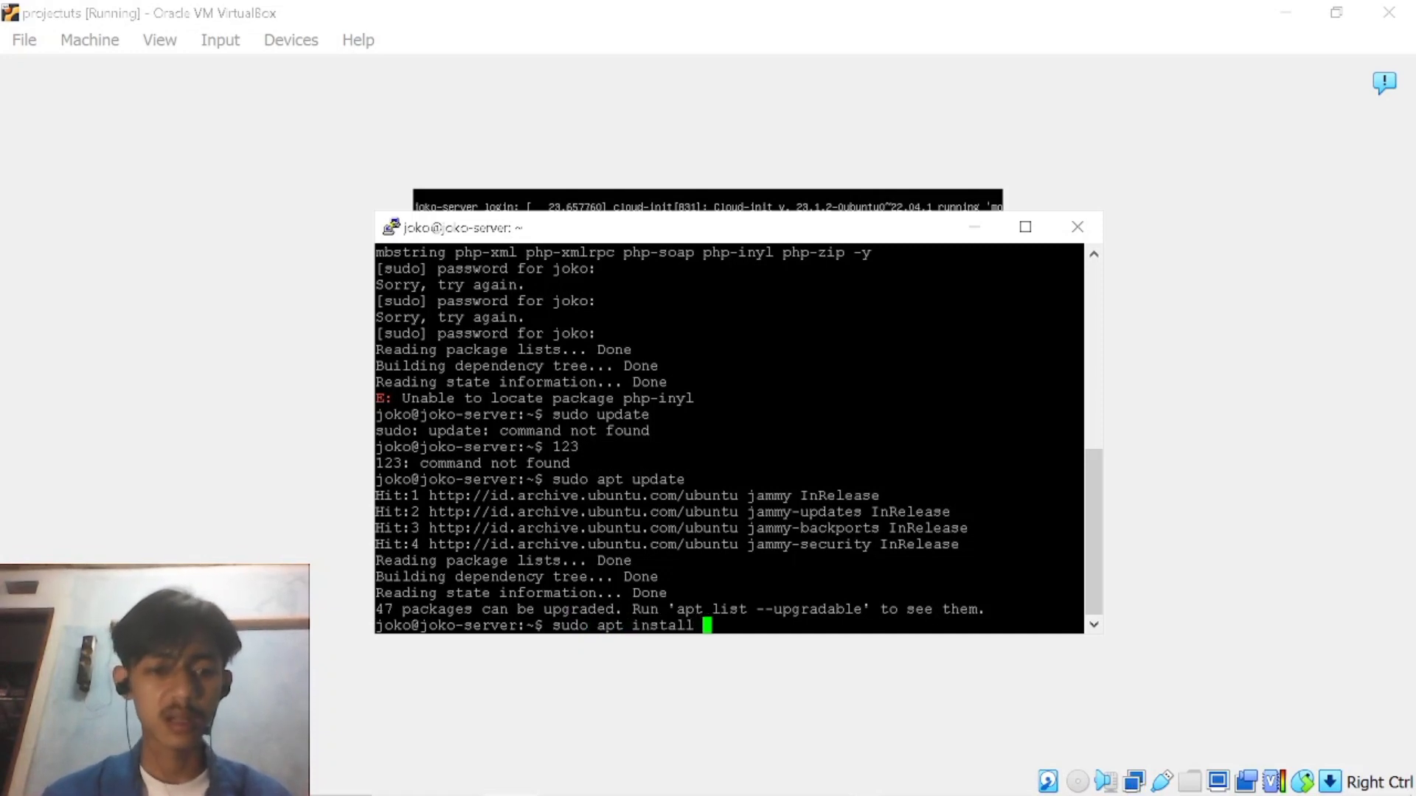
text(php )
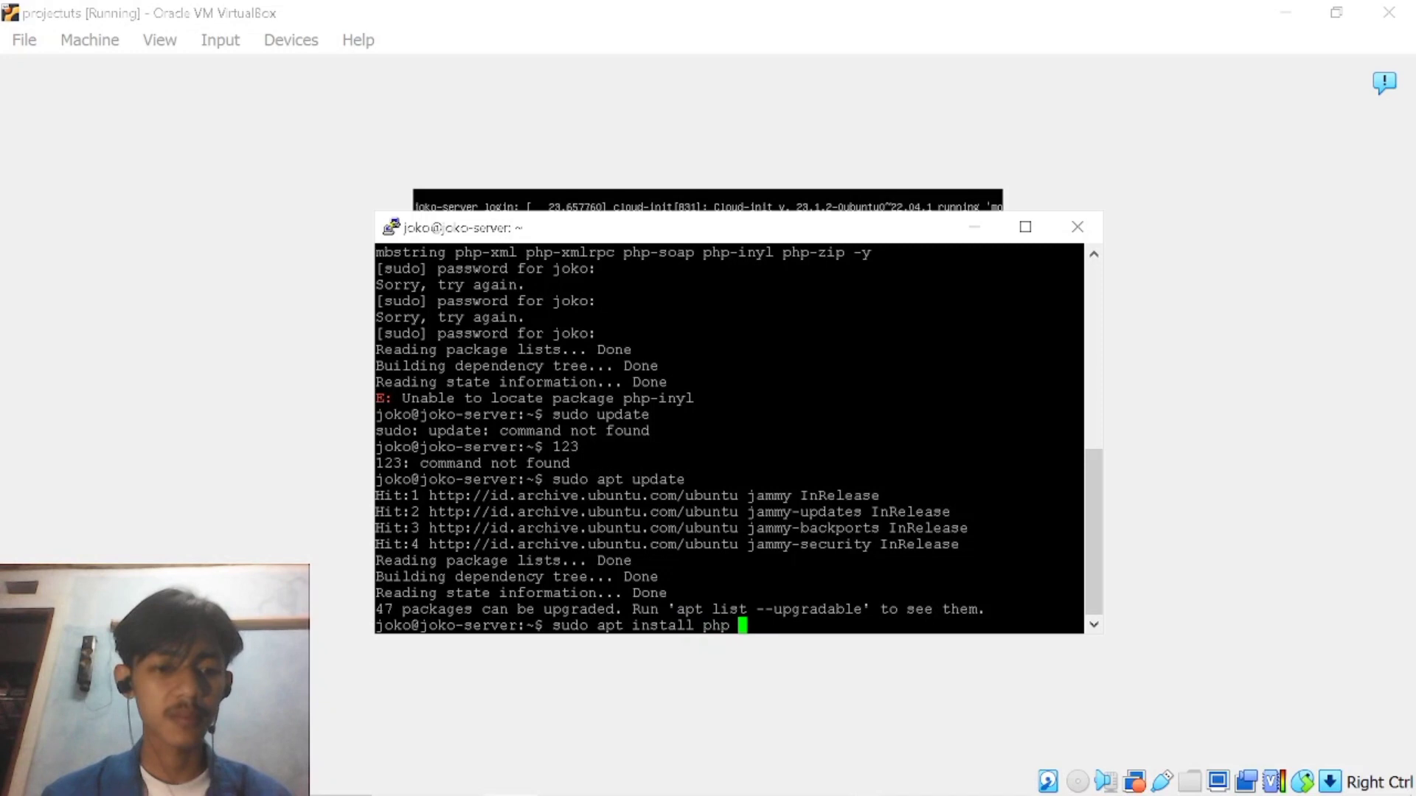
text(libapache-x)
key(BackSpace)
text(2)
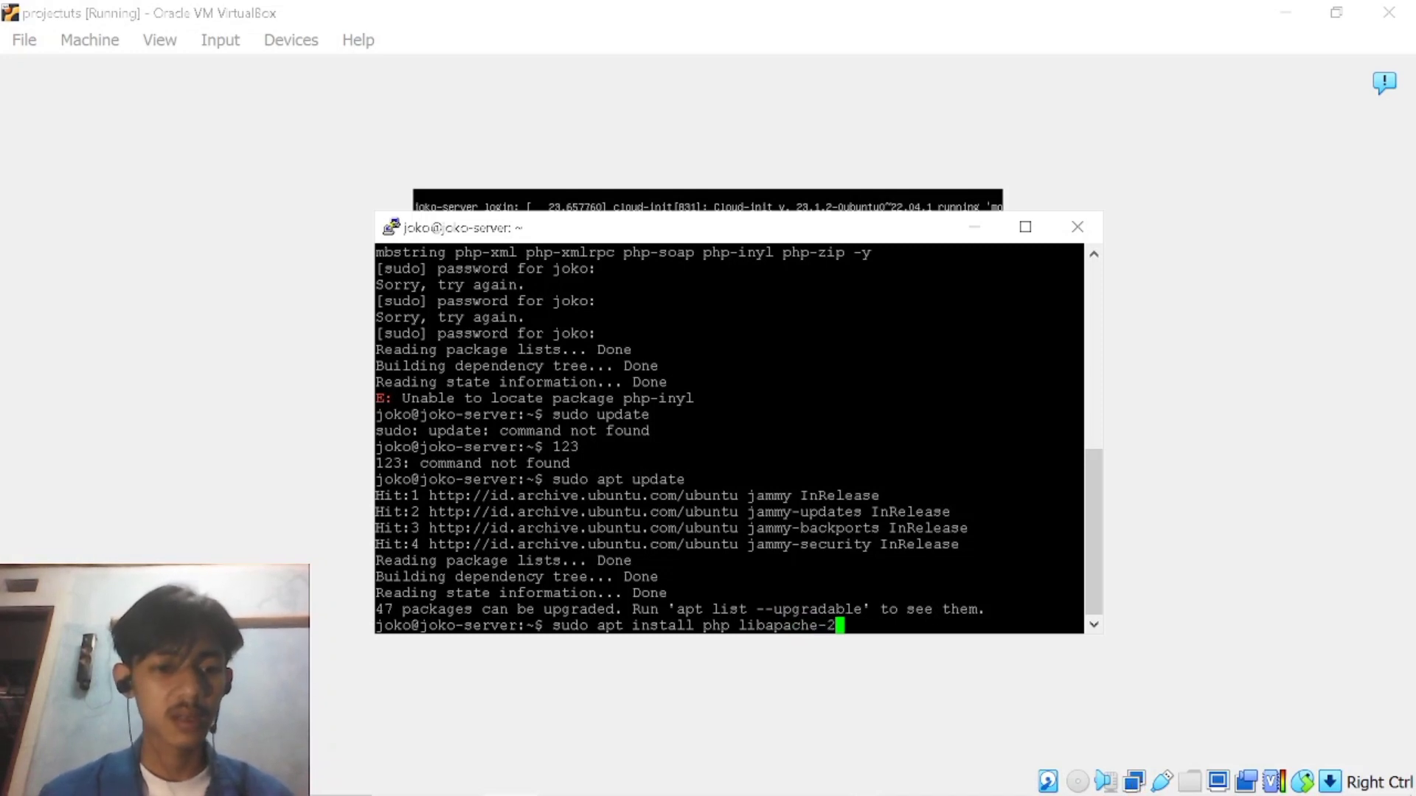
key(BackSpace)
key(BackSpace)
text(2-mod)
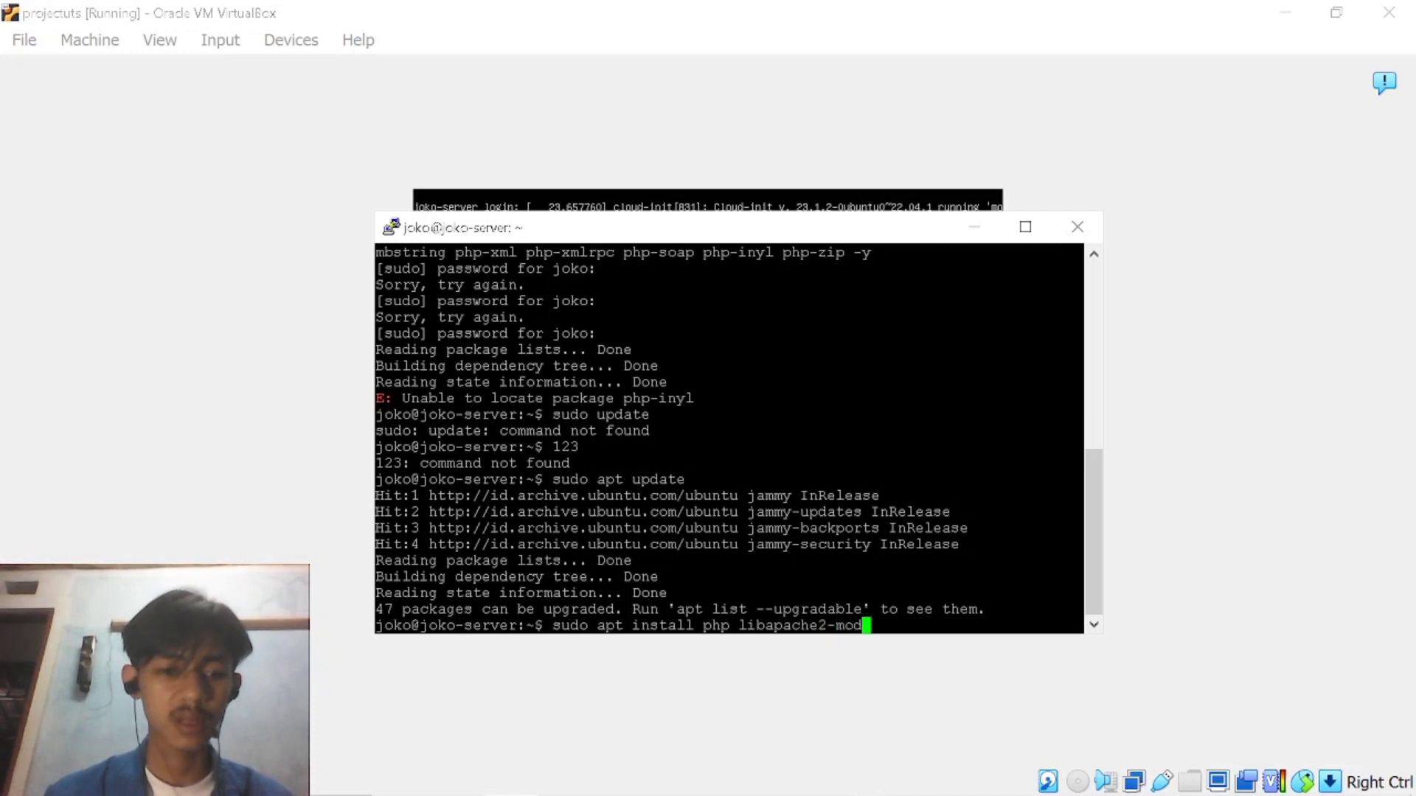
text(-p)
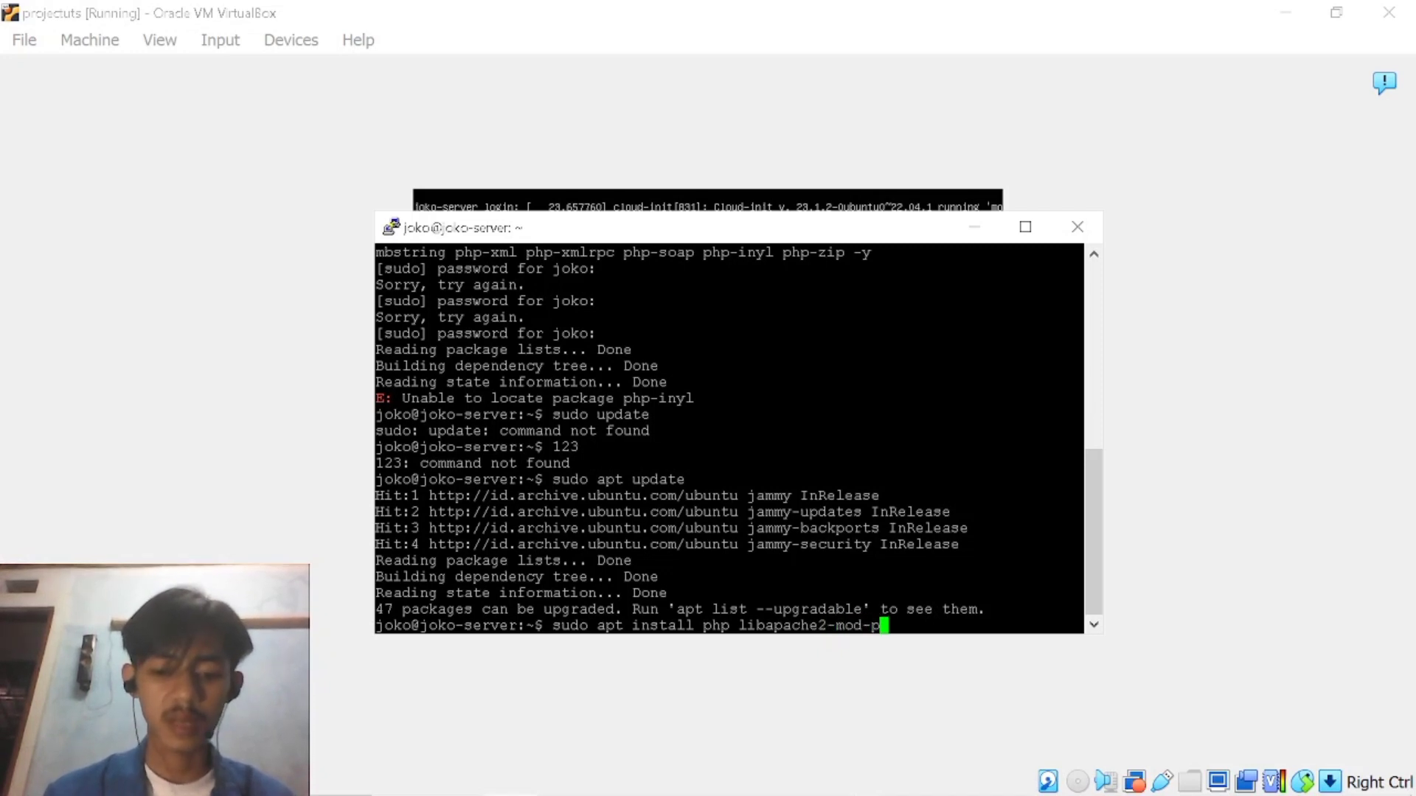
text(hp )
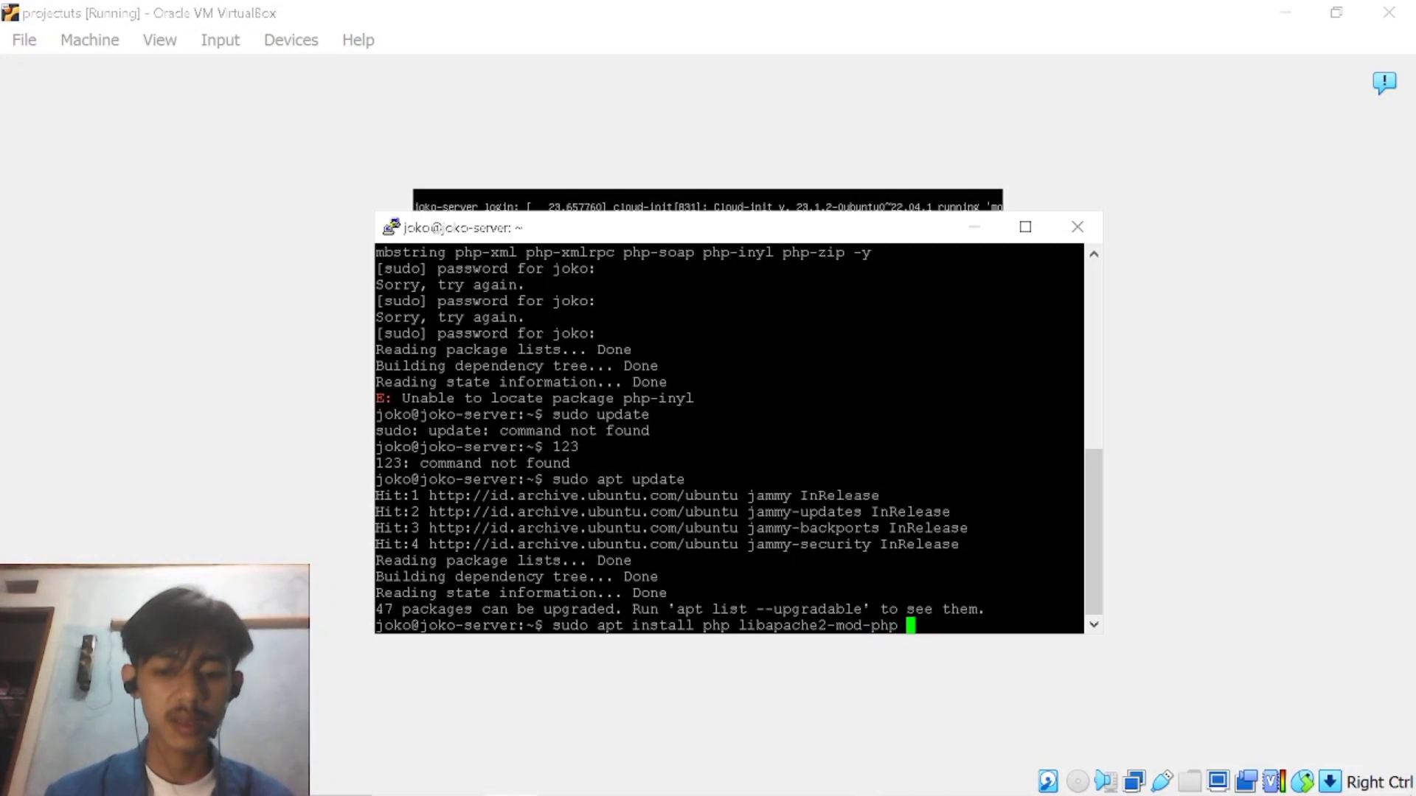
text(php-)
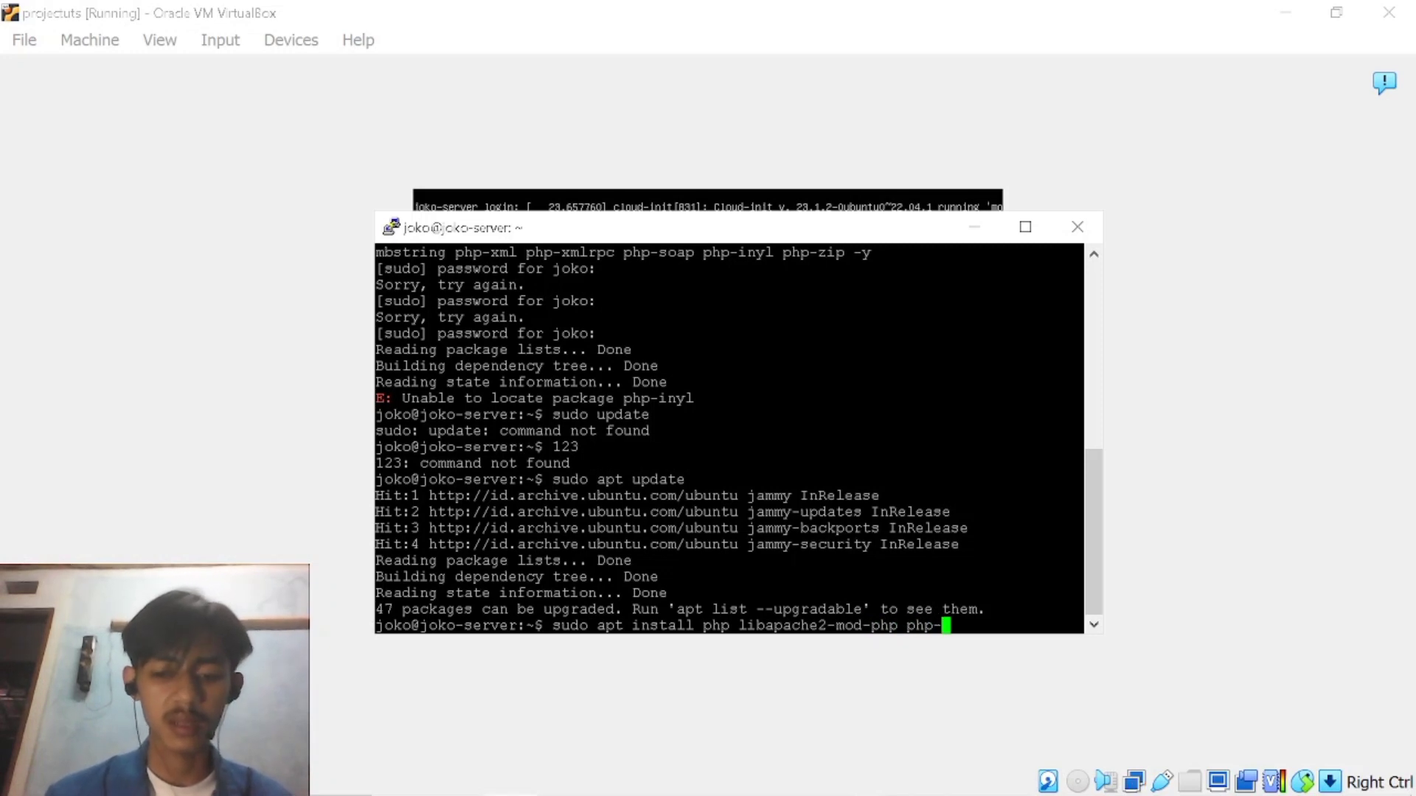
text(cli php)
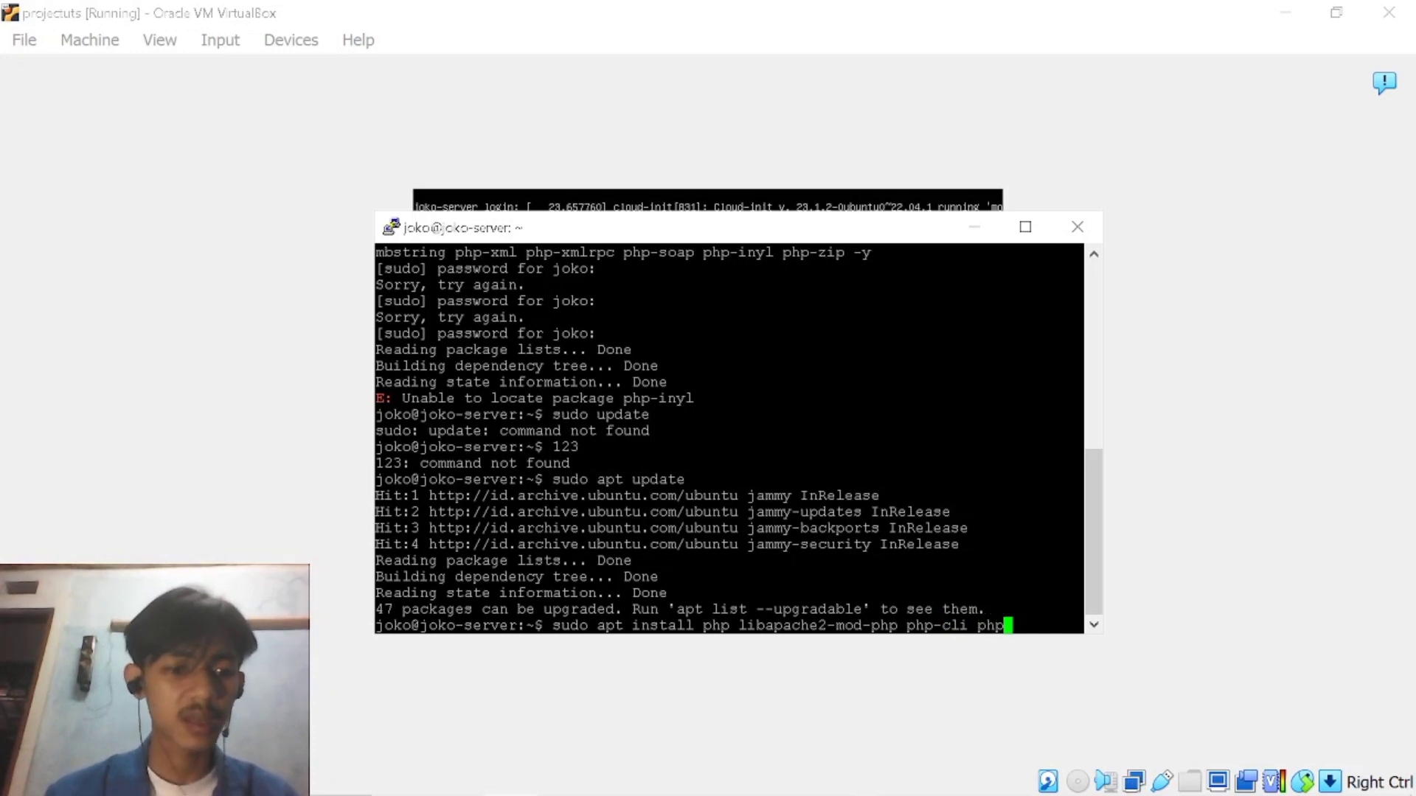
text(-)
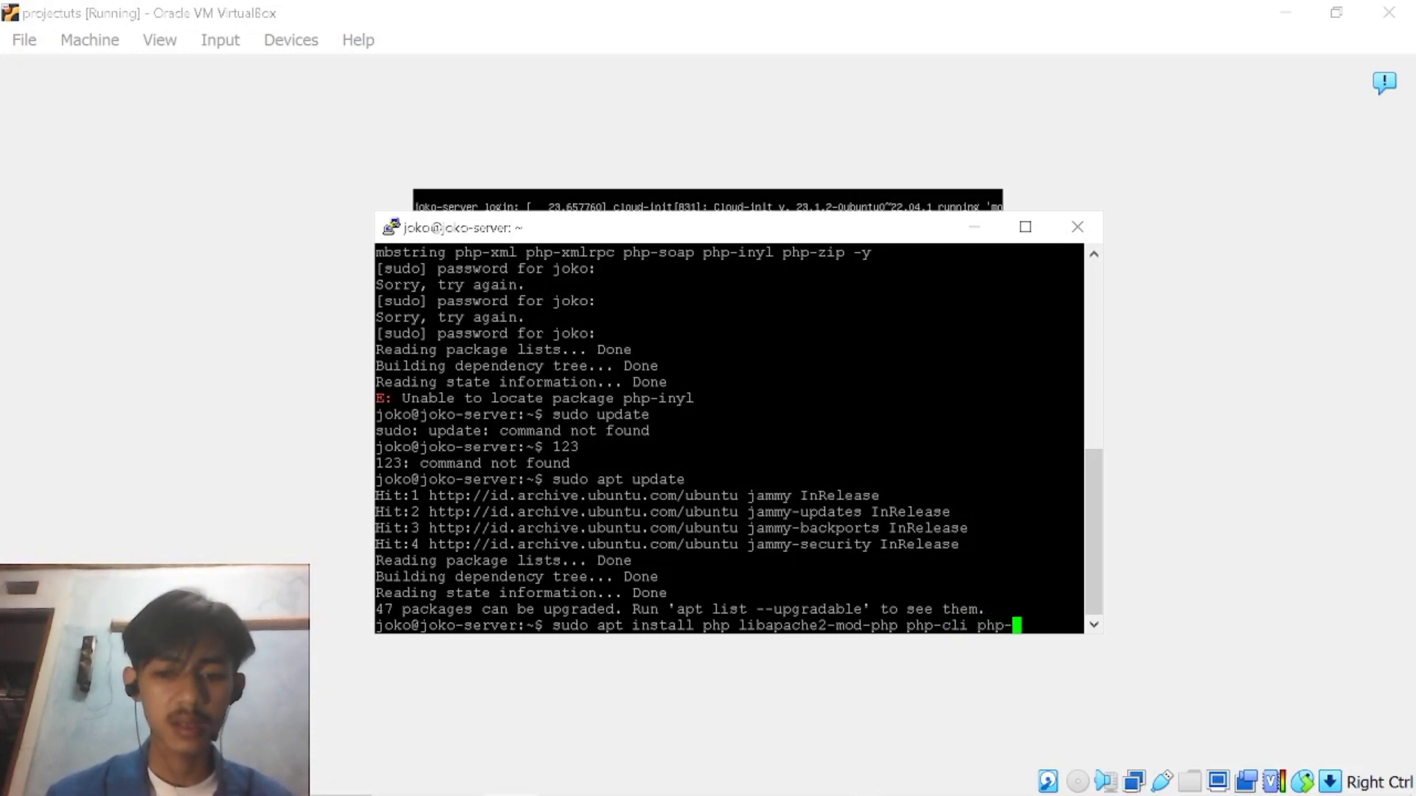
text(fpm)
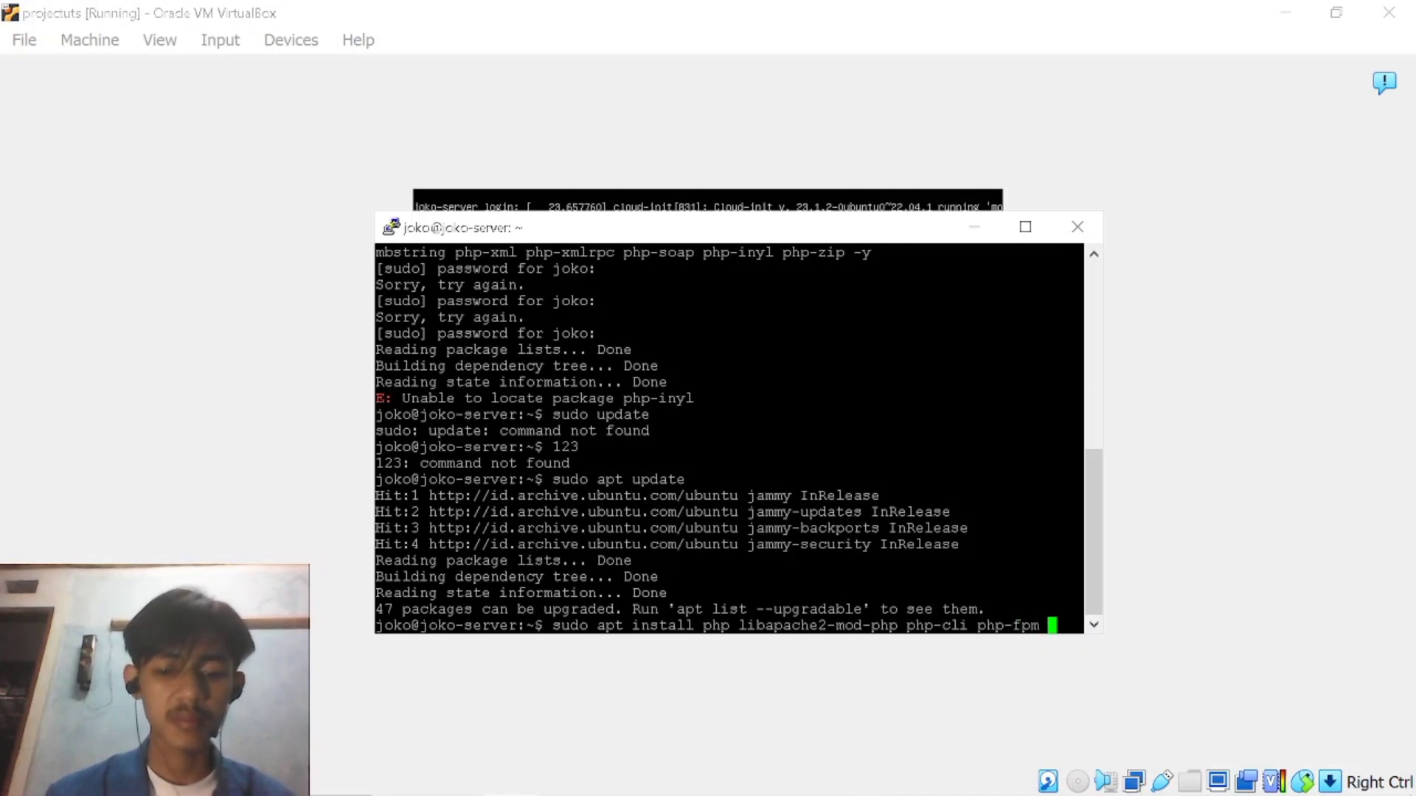
text( php)
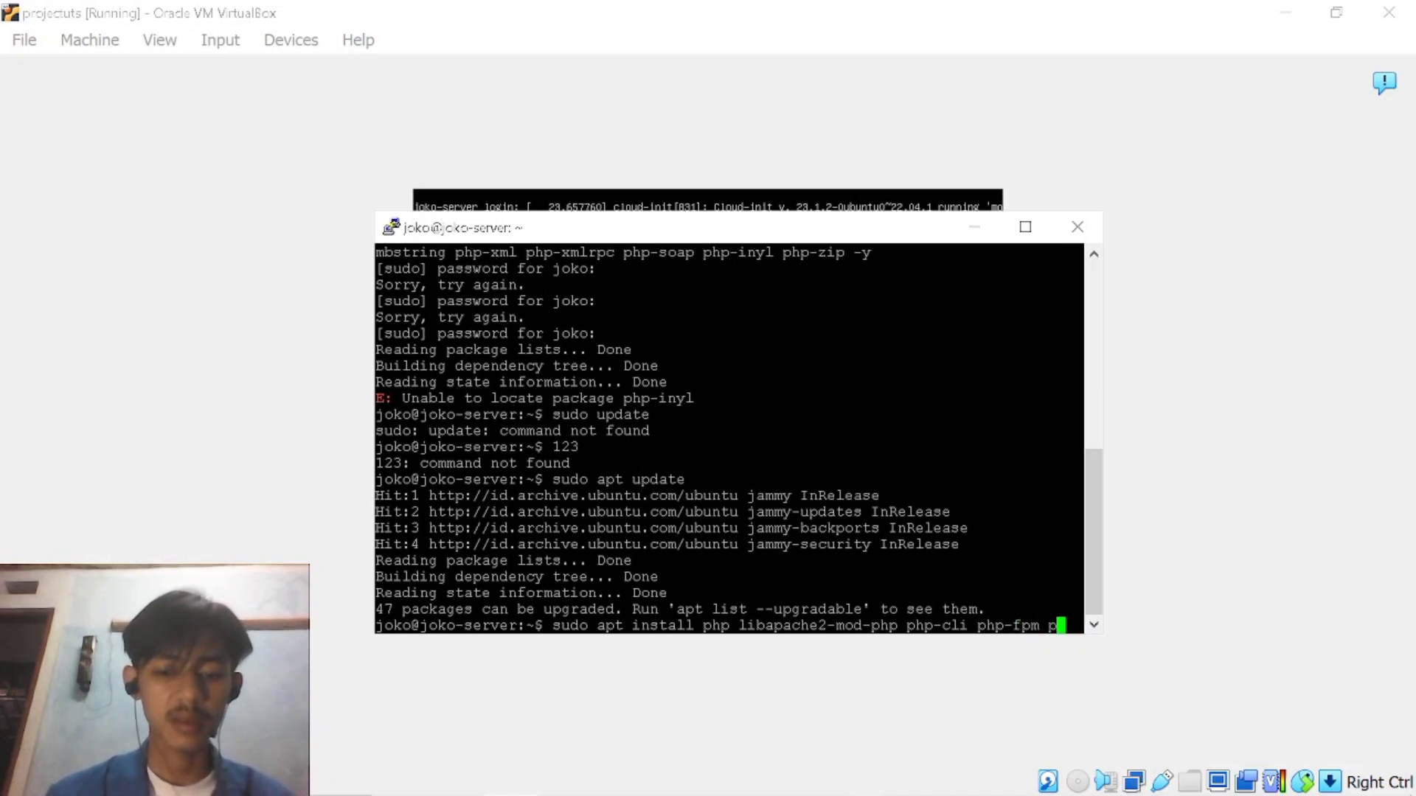
text(-)
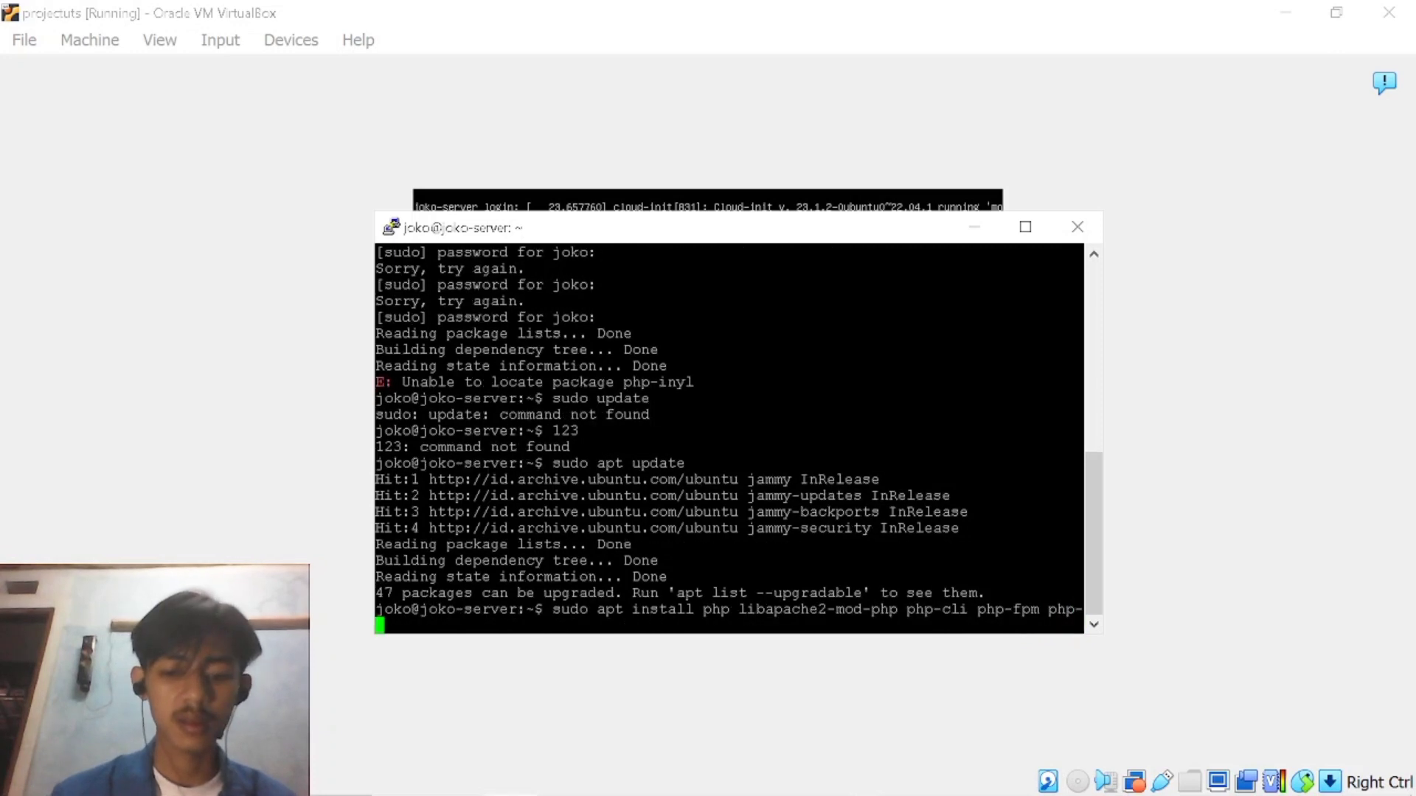
text(json )
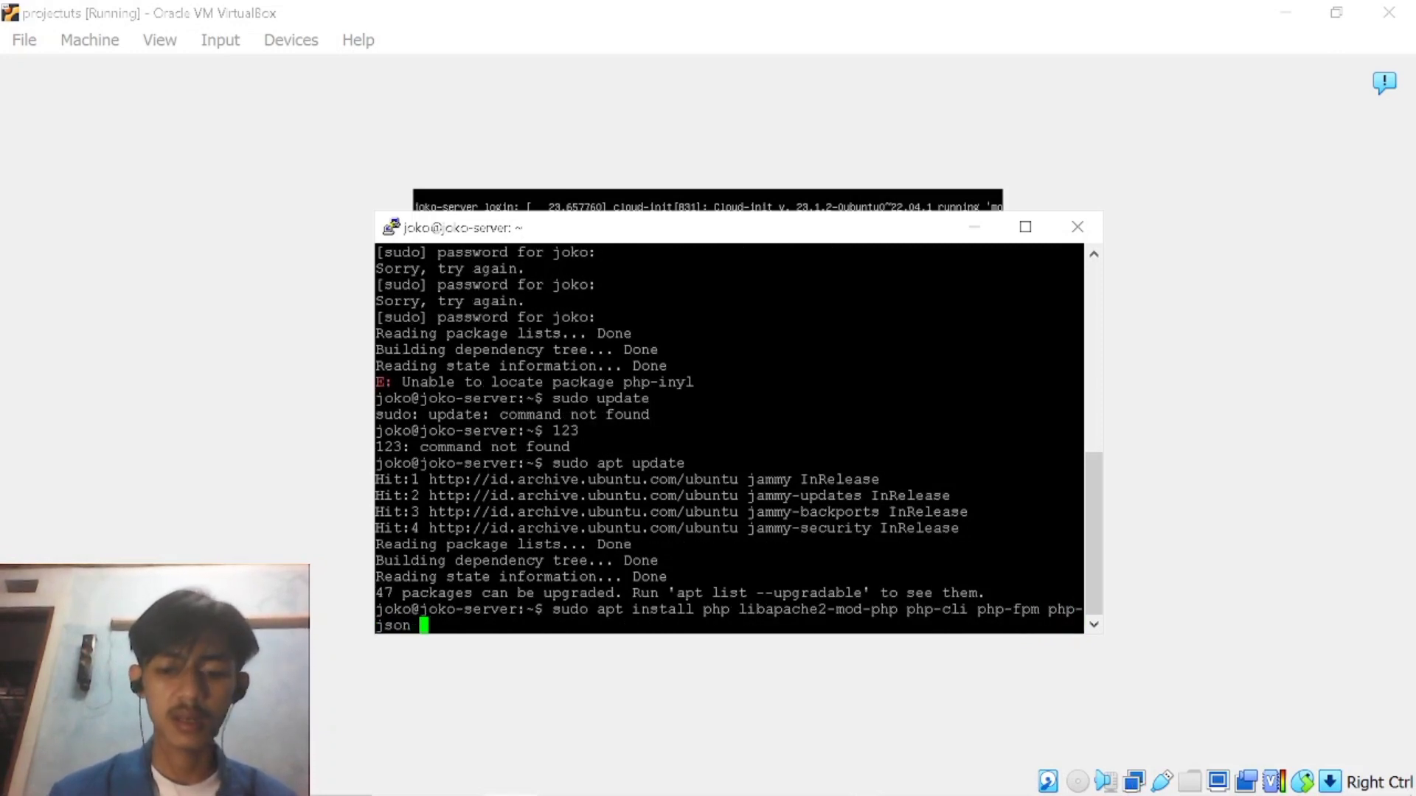
text(php-)
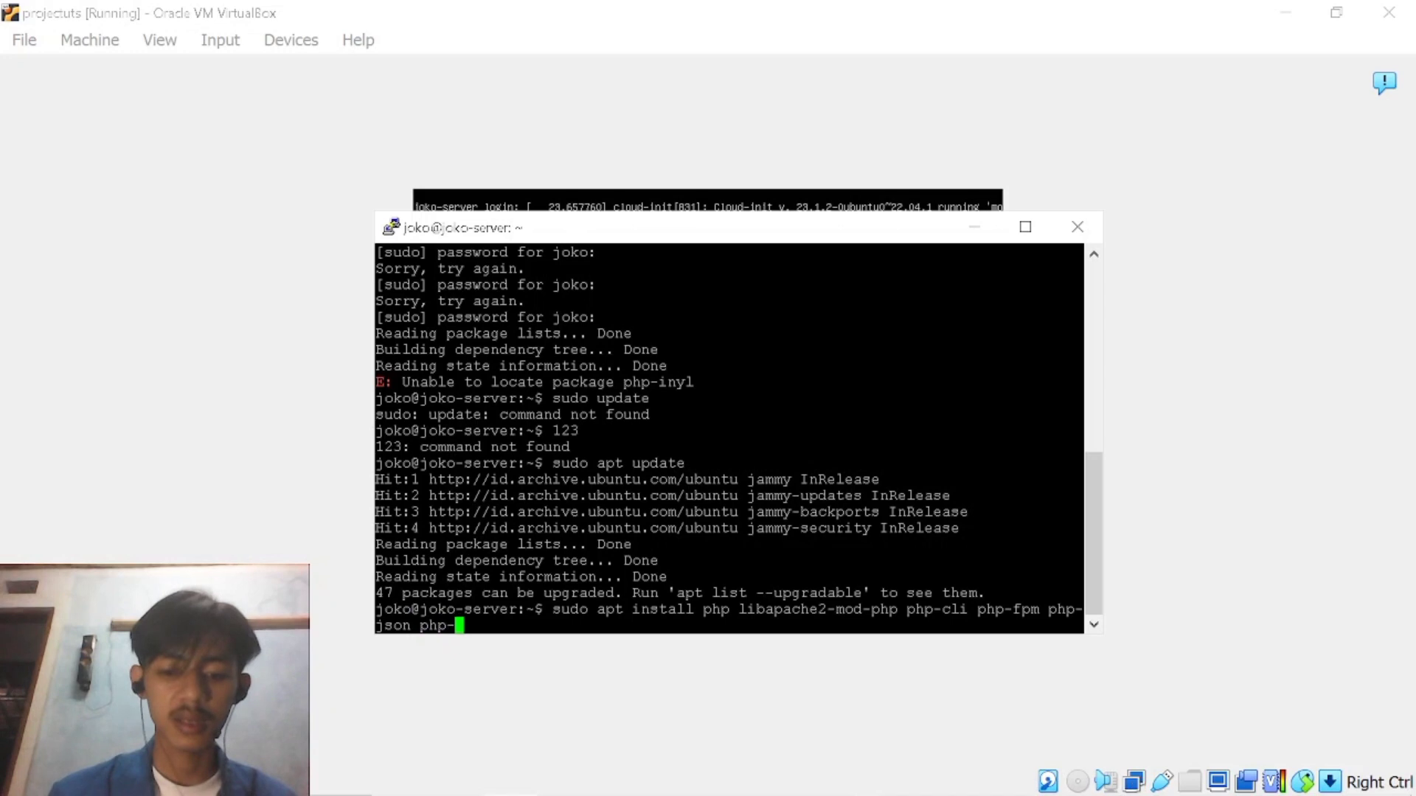
text(common php)
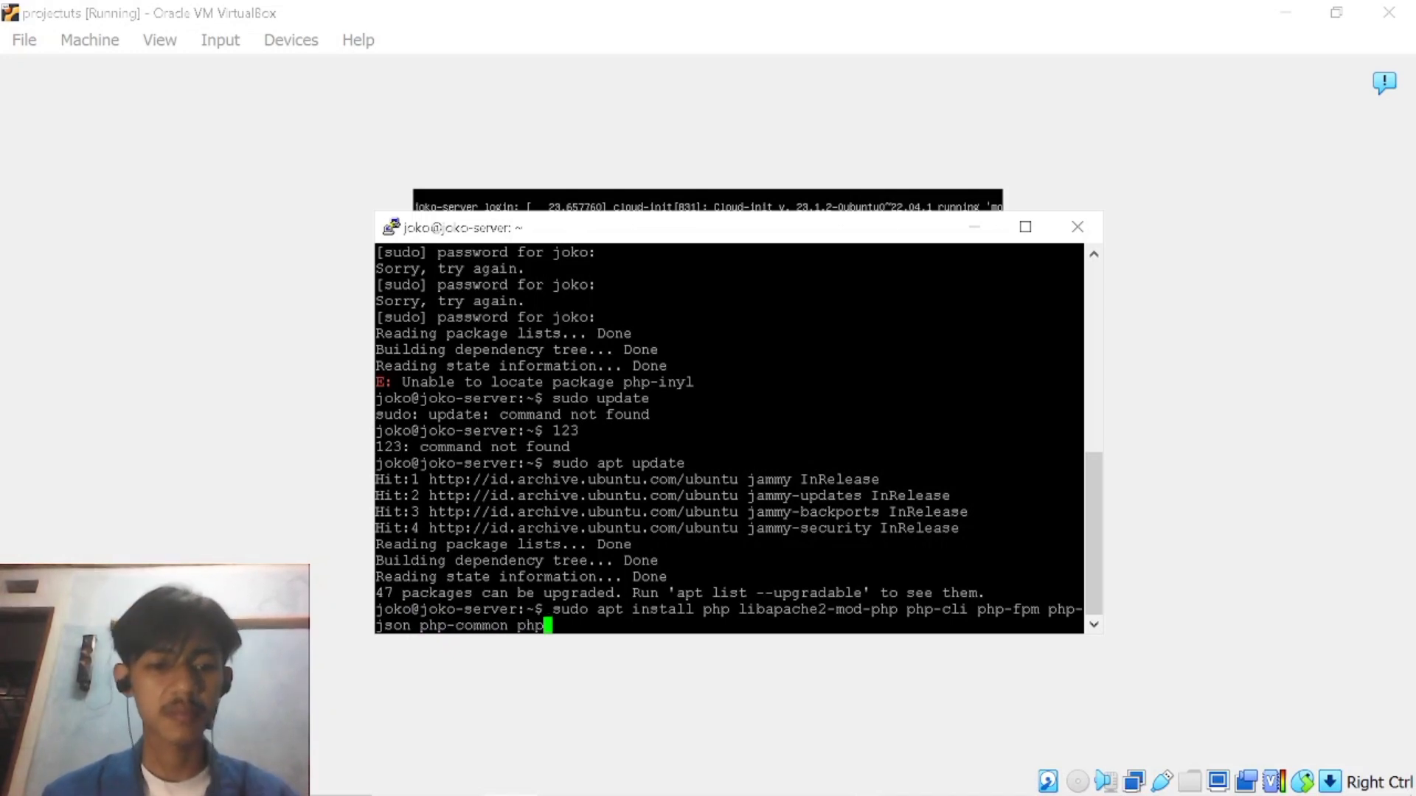
text(-mysql php-zip)
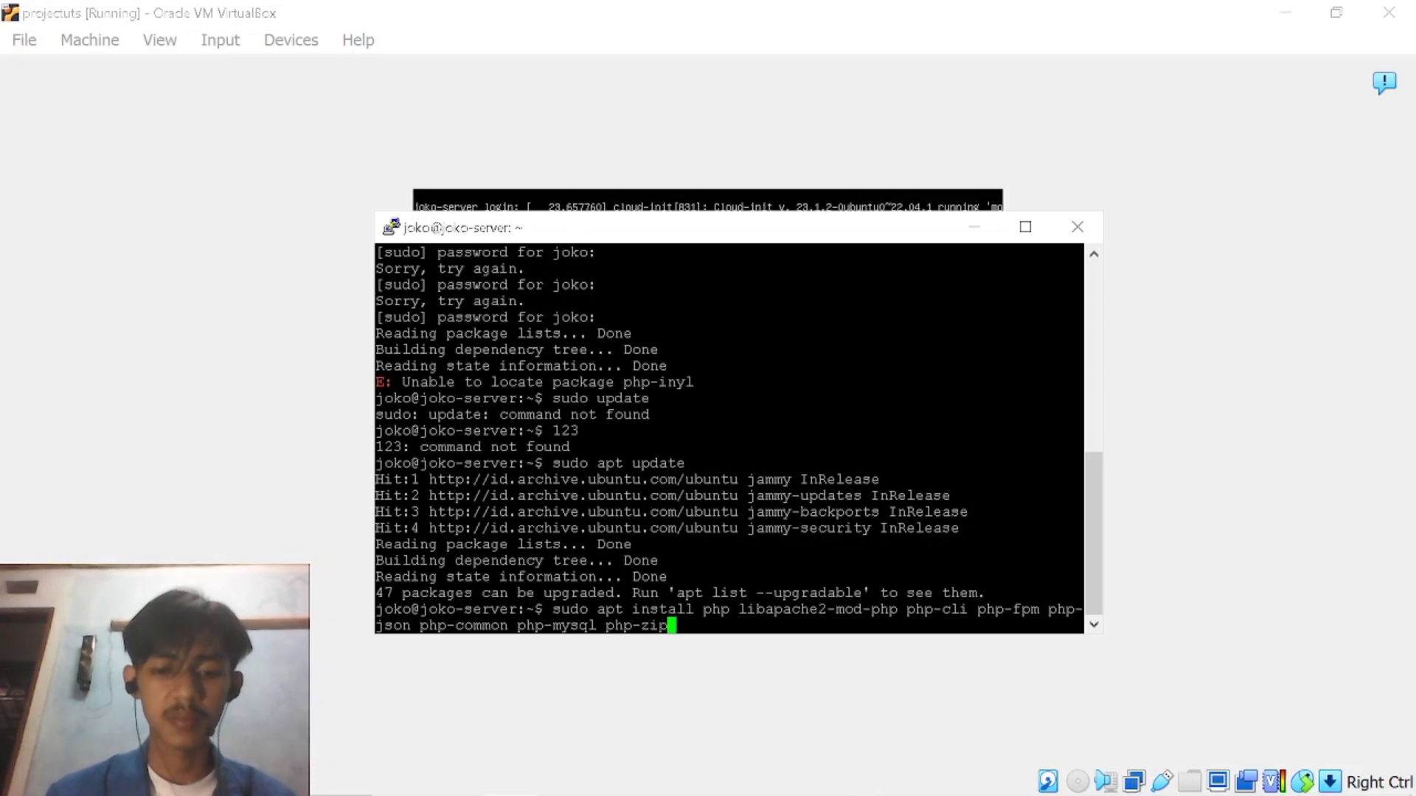
text( php)
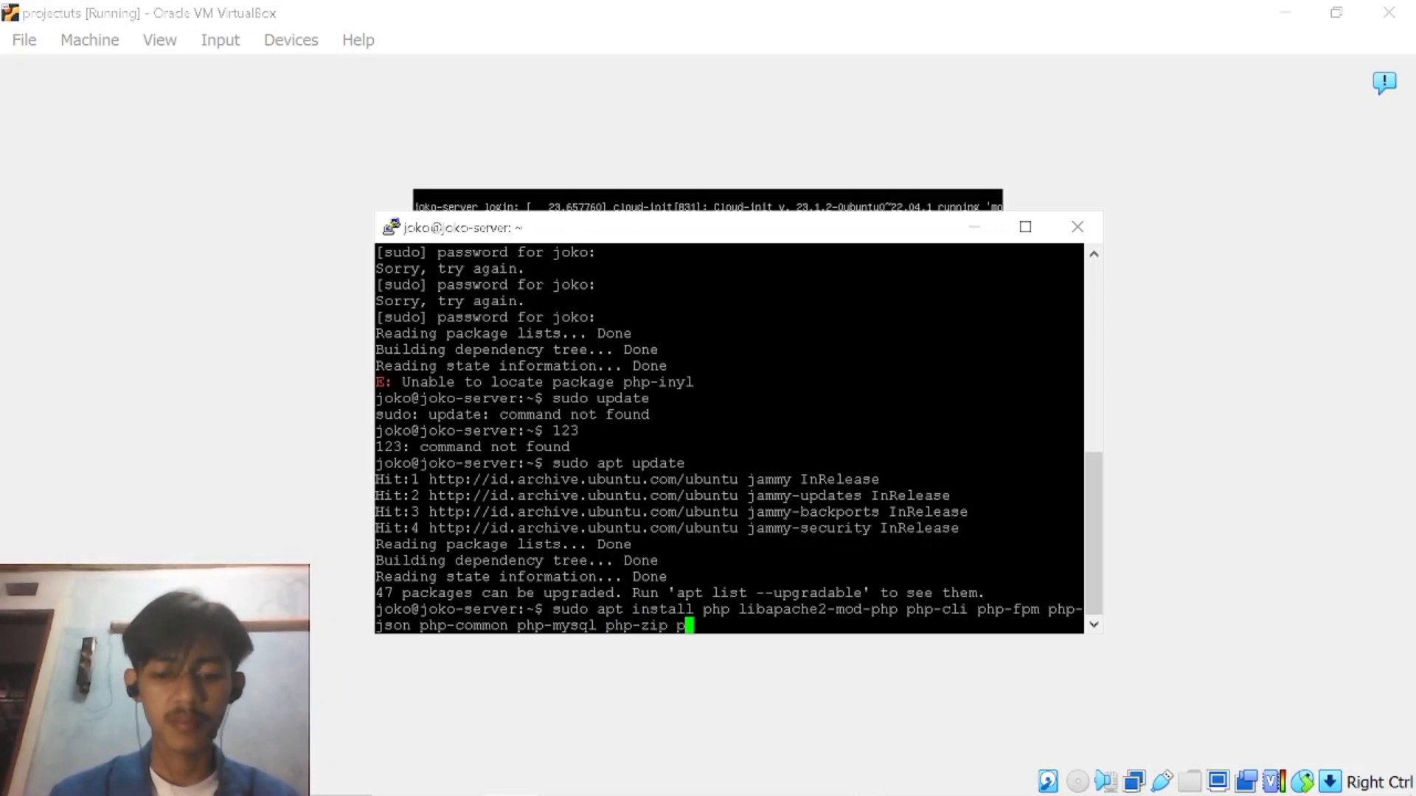
text(-)
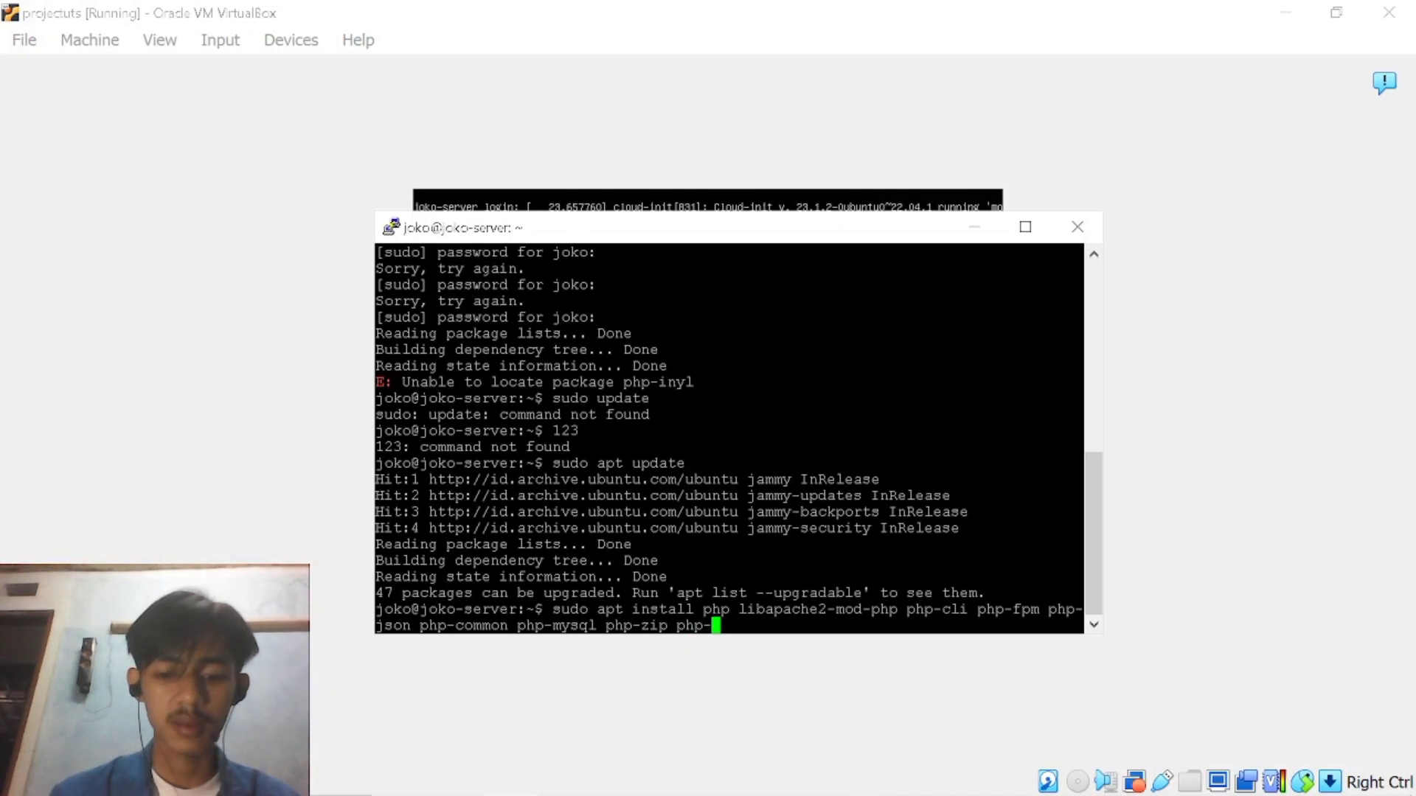
text(gd php)
text(-)
text(m)
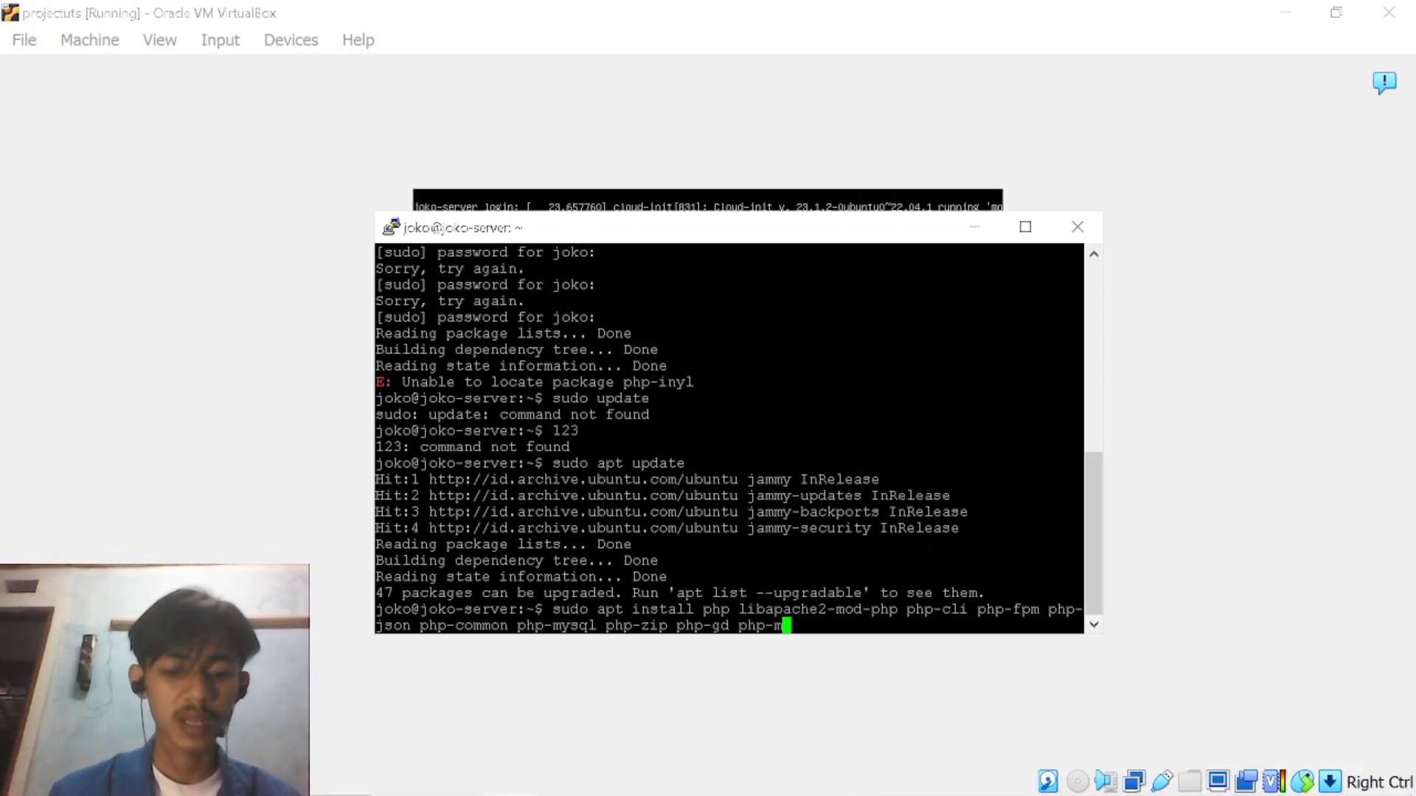
text(bstrin)
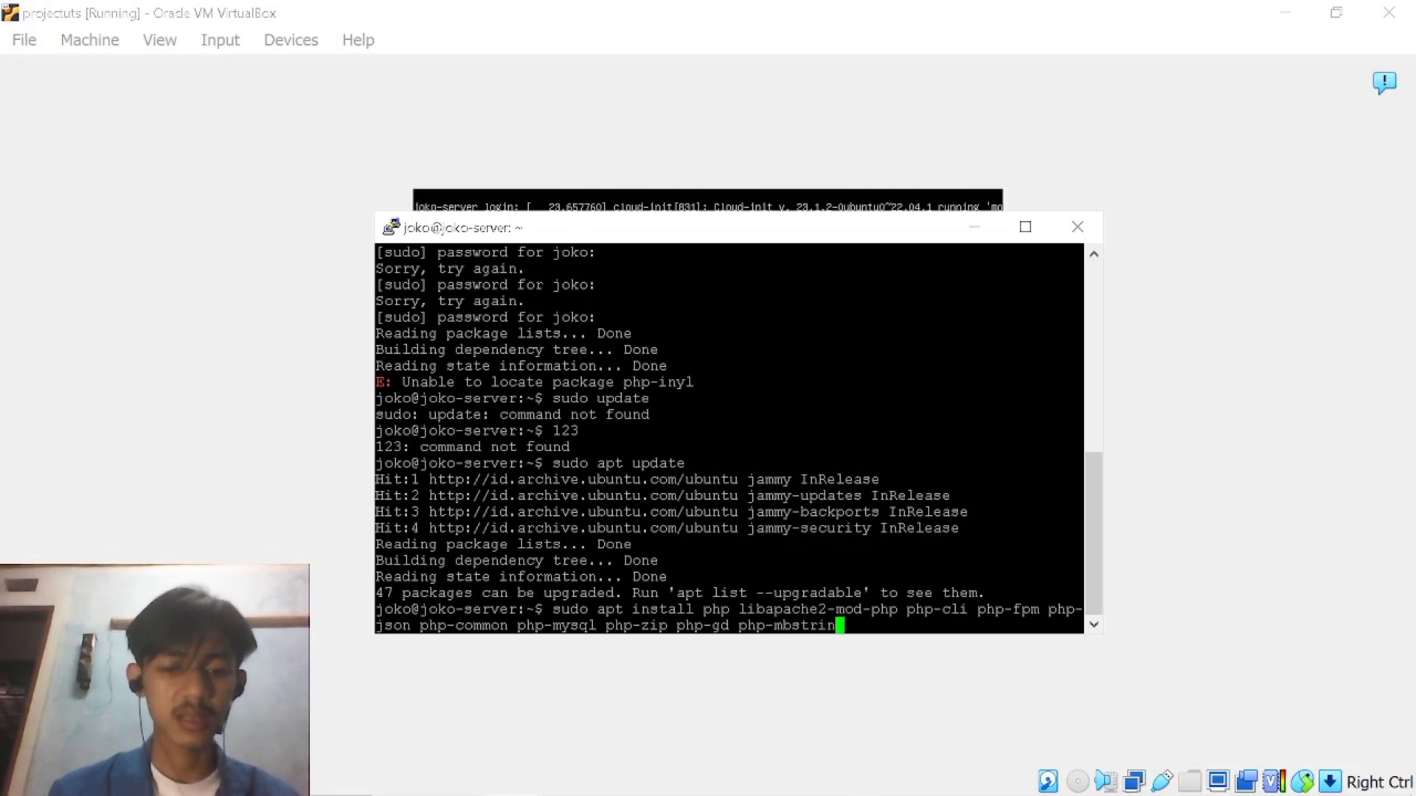
text(g php)
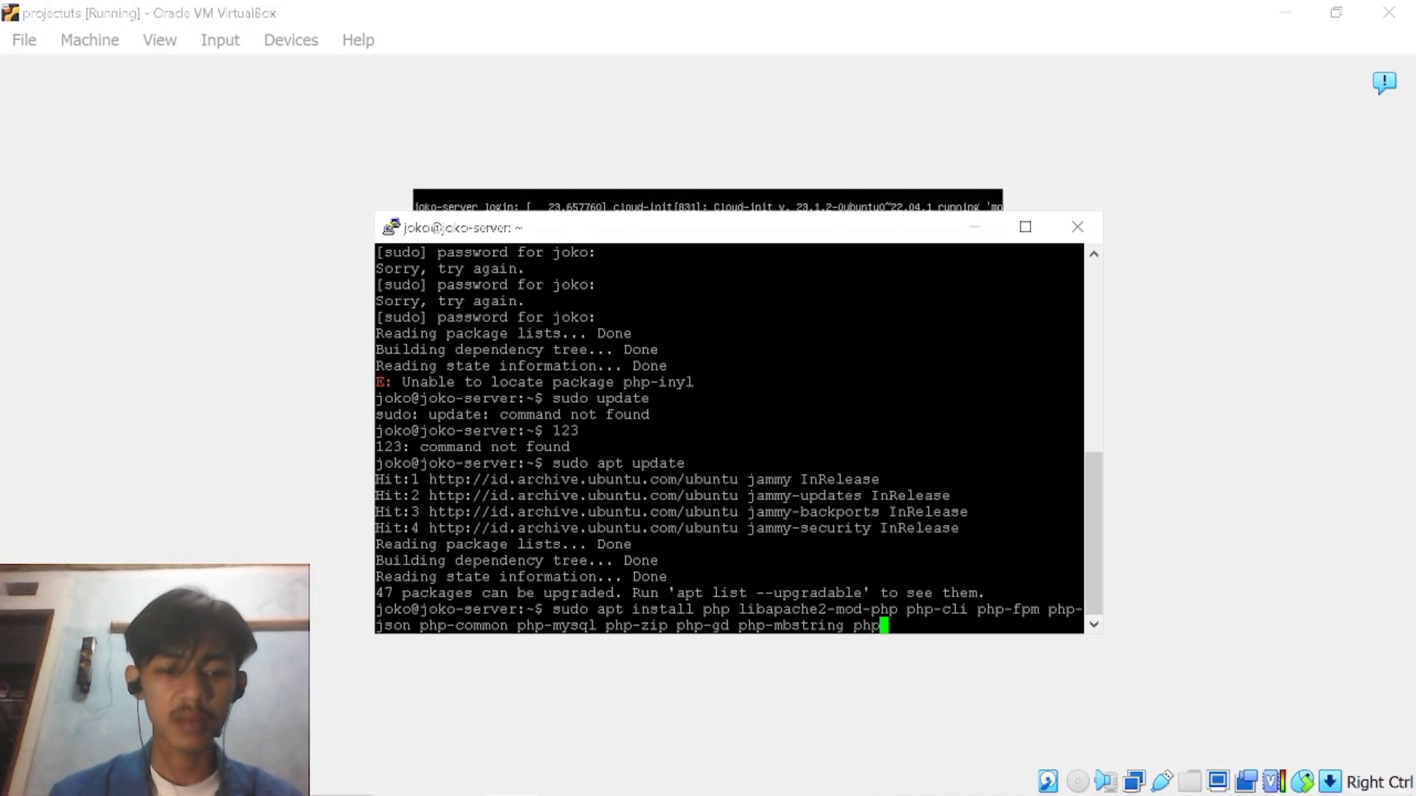
text(-cur)
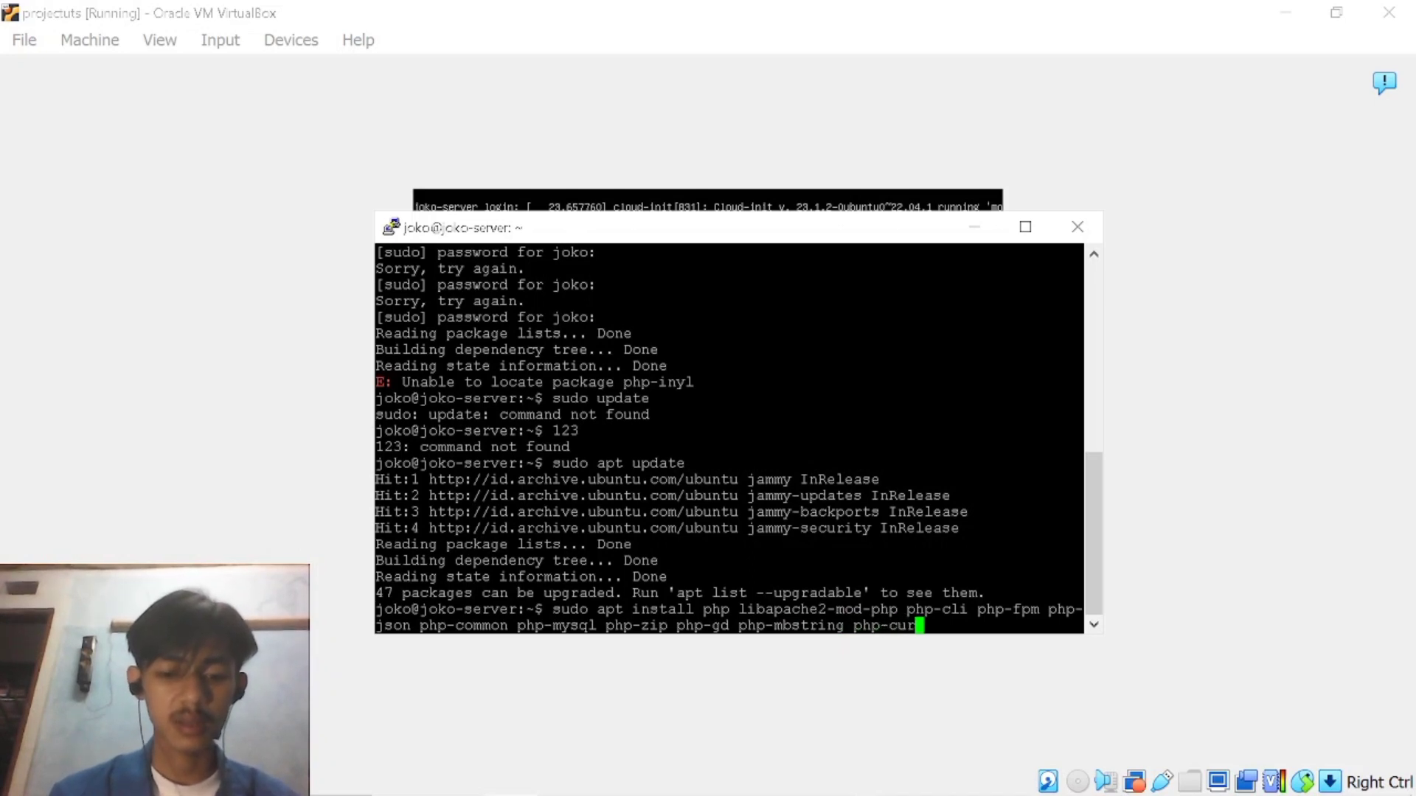
text(l php)
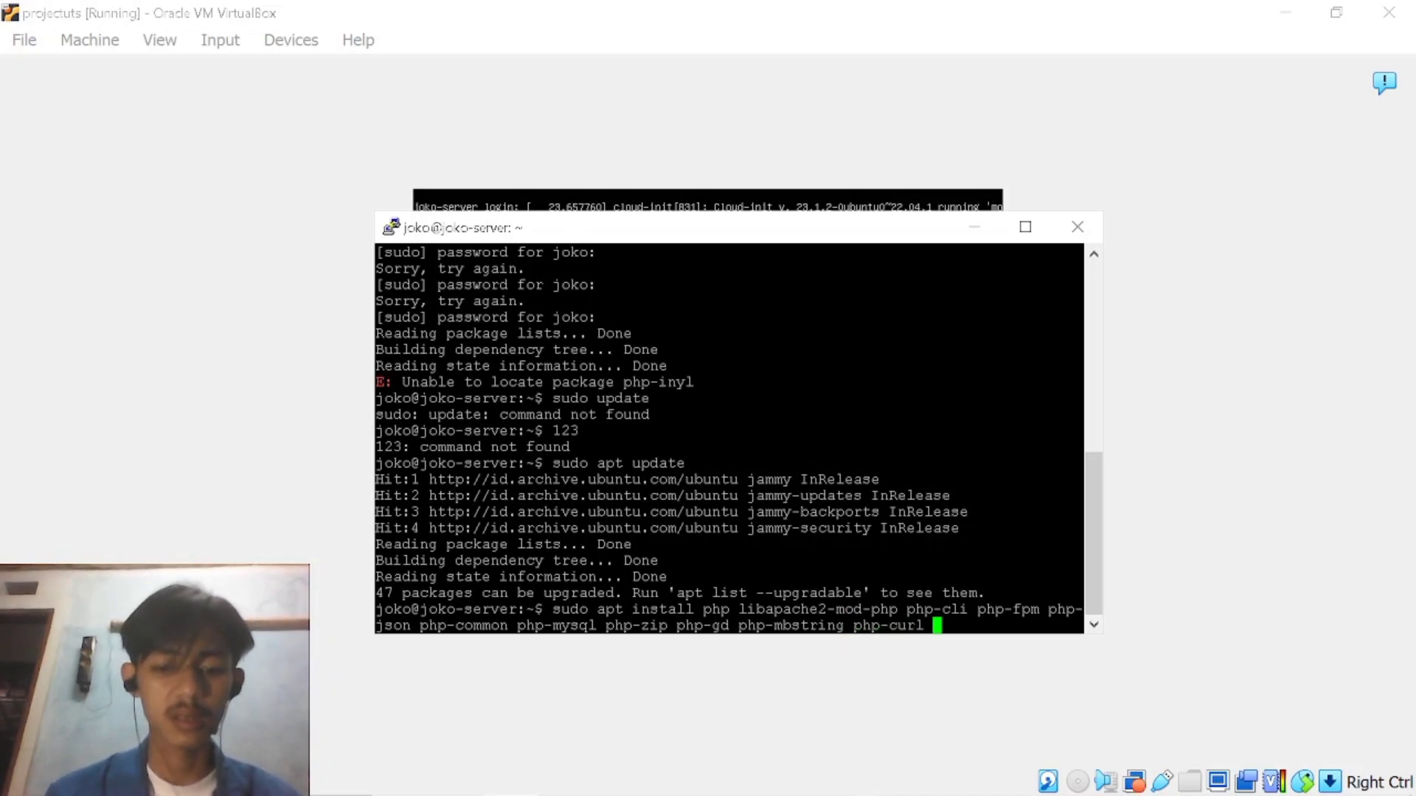
text(-xml)
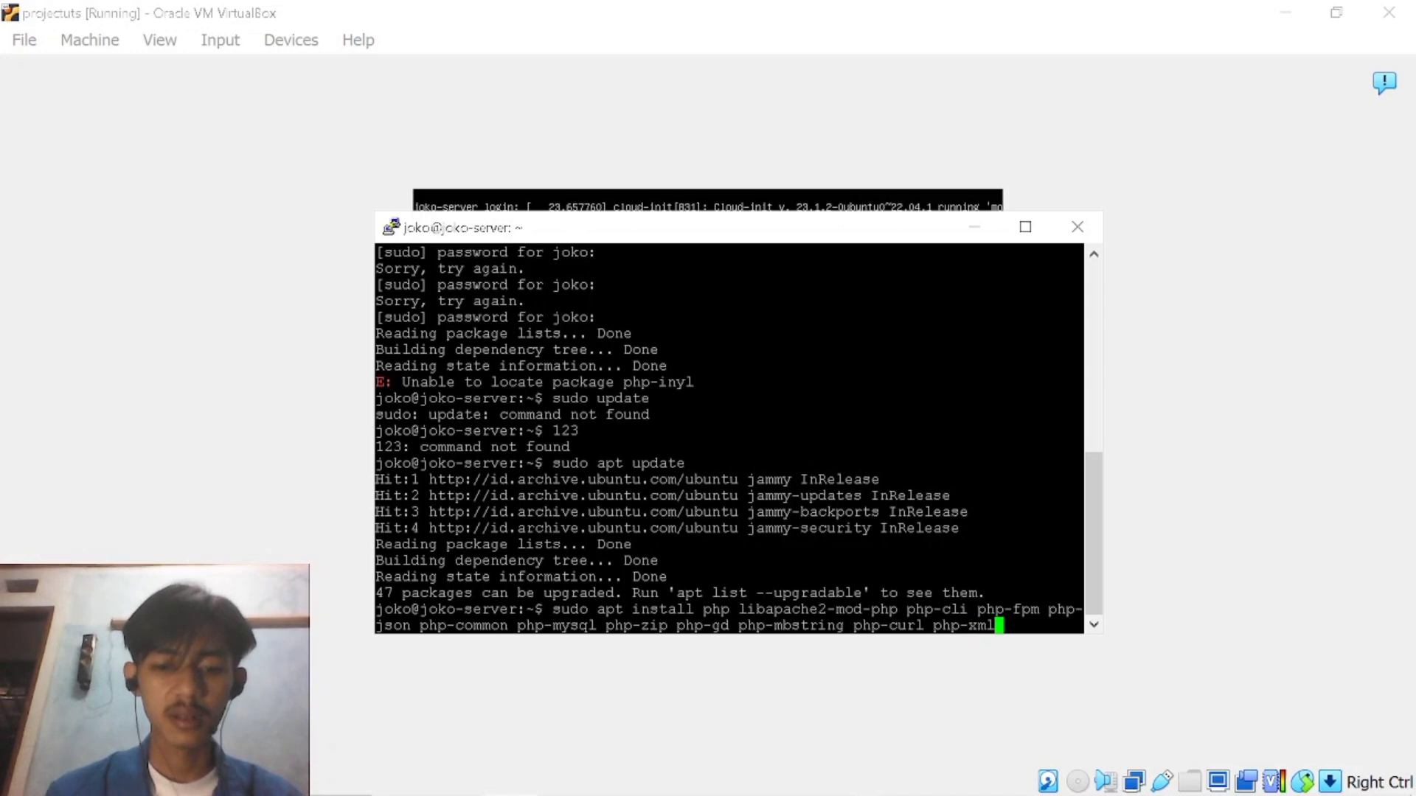
text( php=)
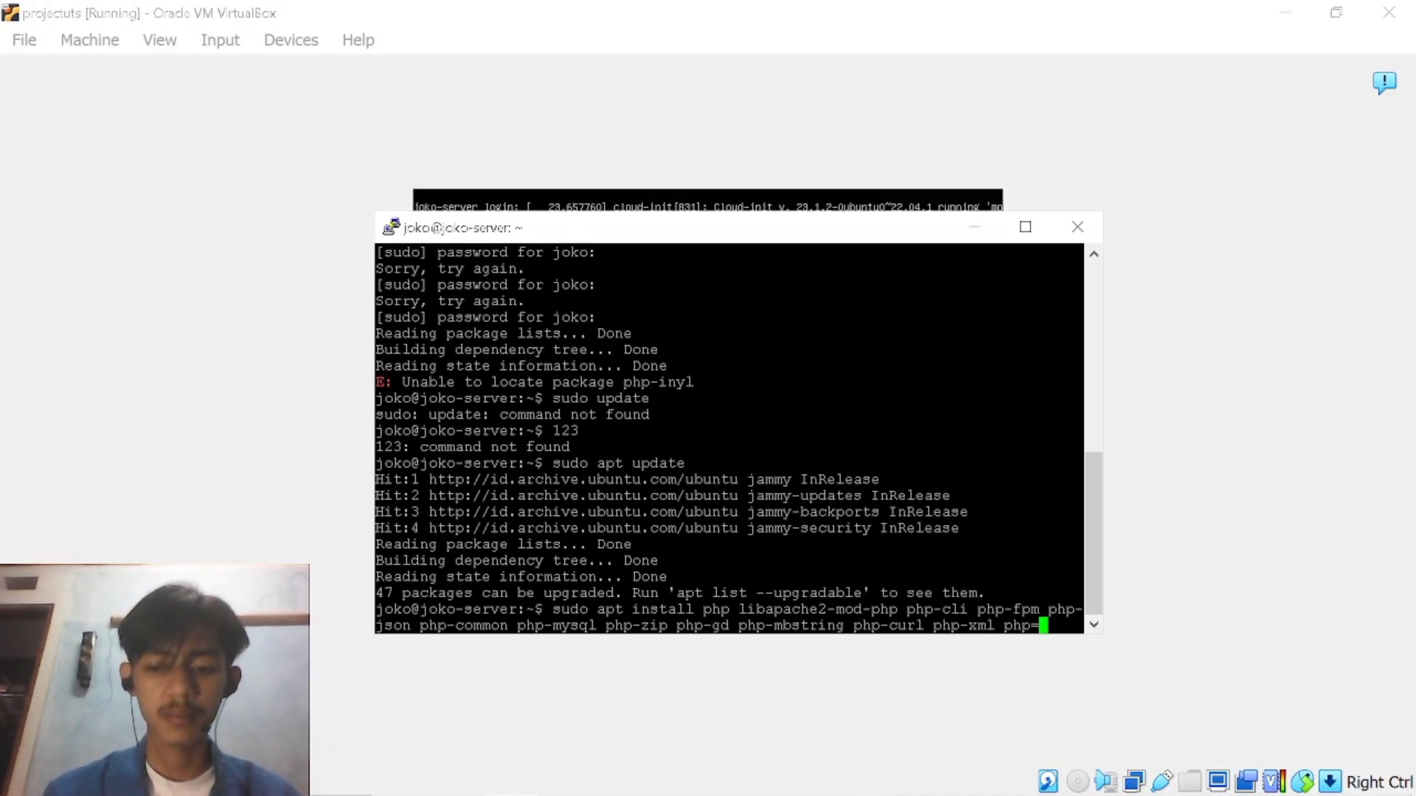
Add the packages php-xml and php-pear to the install command.
key(BackSpace)
text(-pe)
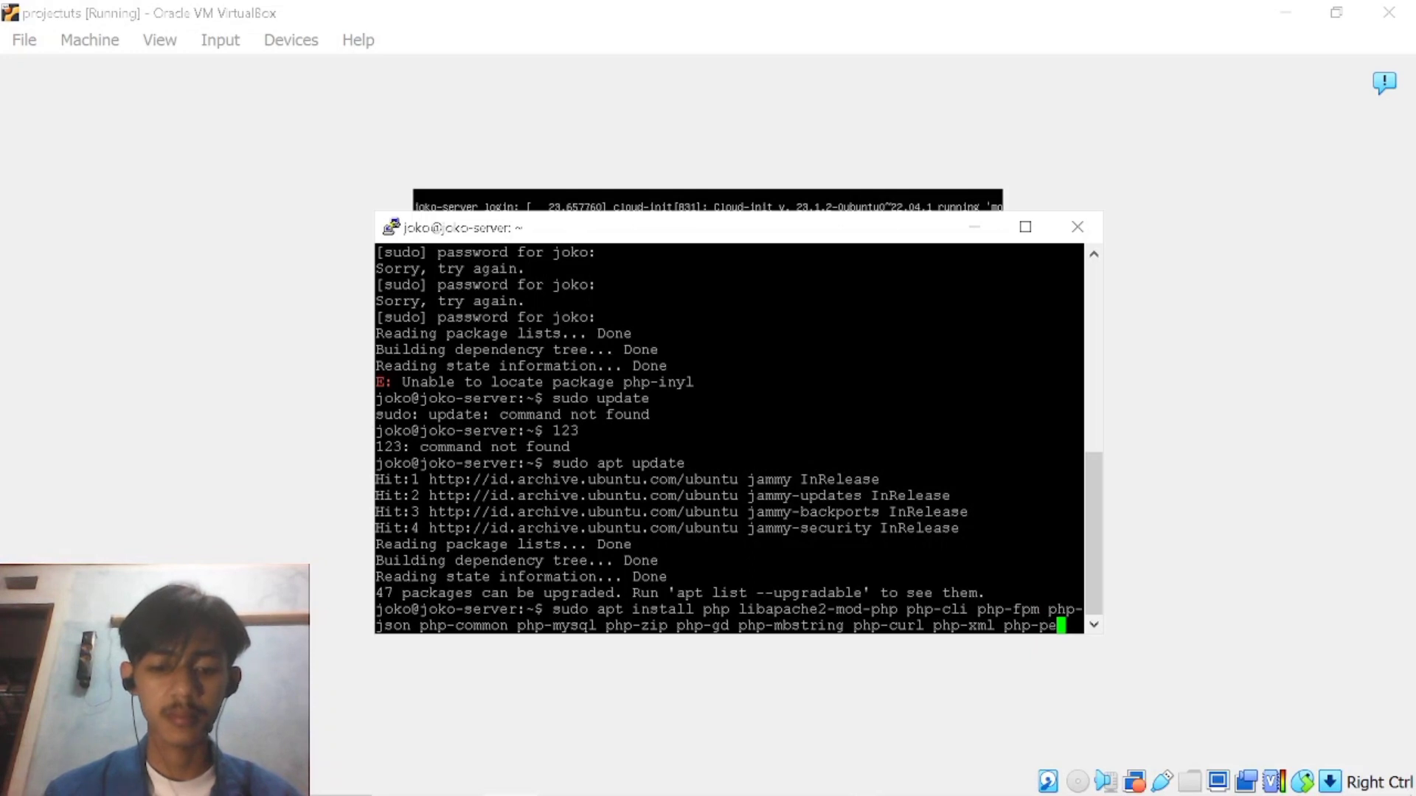
text(ar pj)
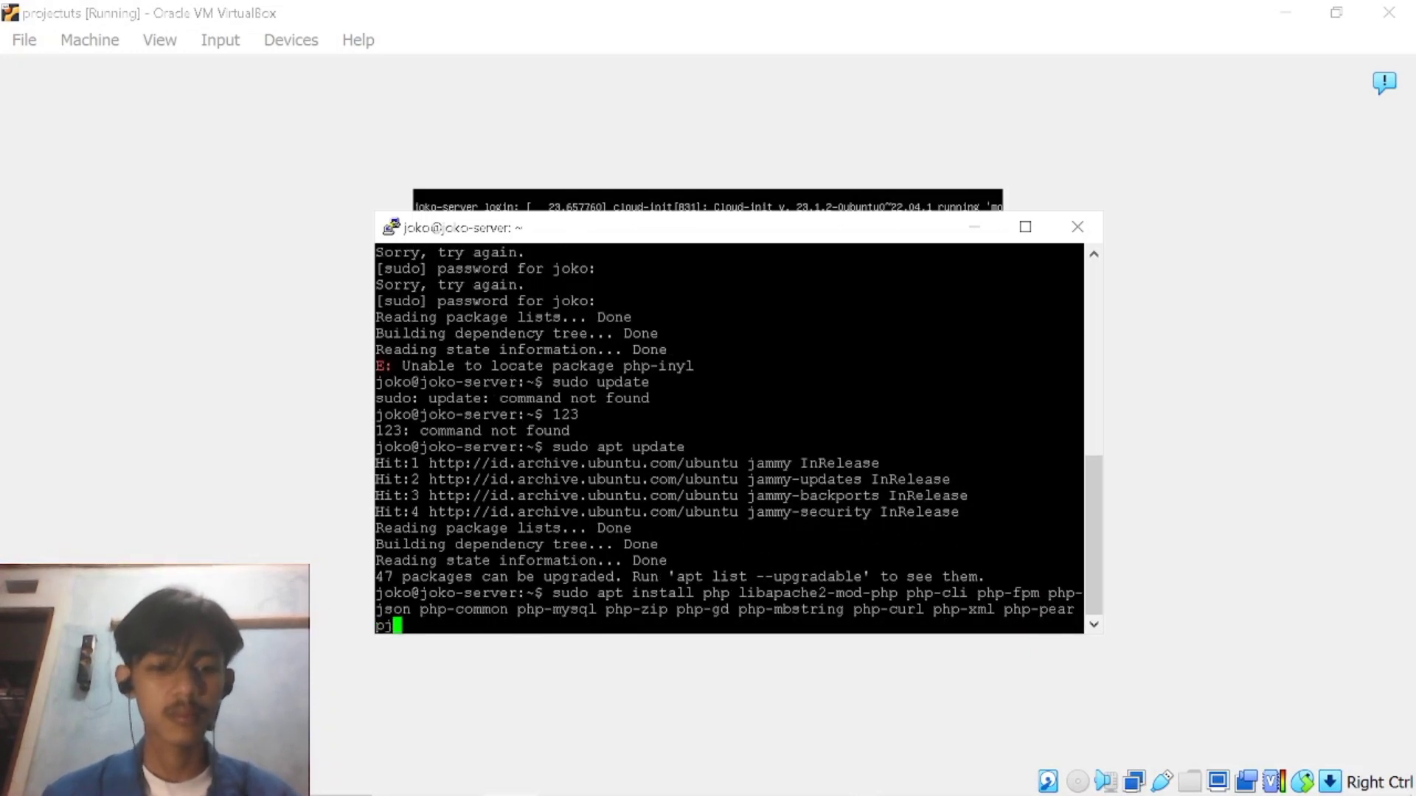
Append the php-bcmath package to the install command.
key(BackSpace)
text(hp)
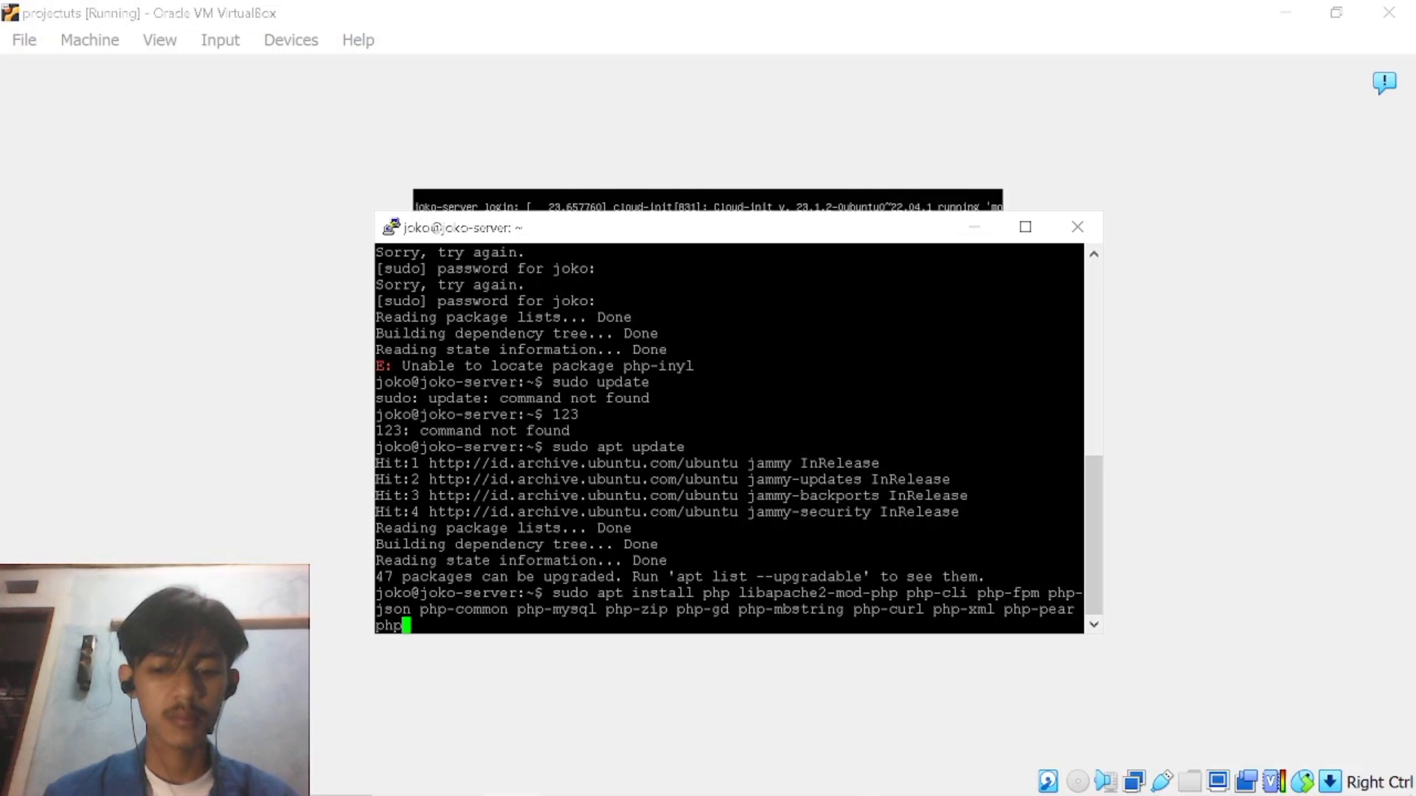
text(-p)
key(BackSpace)
text(bcmath)
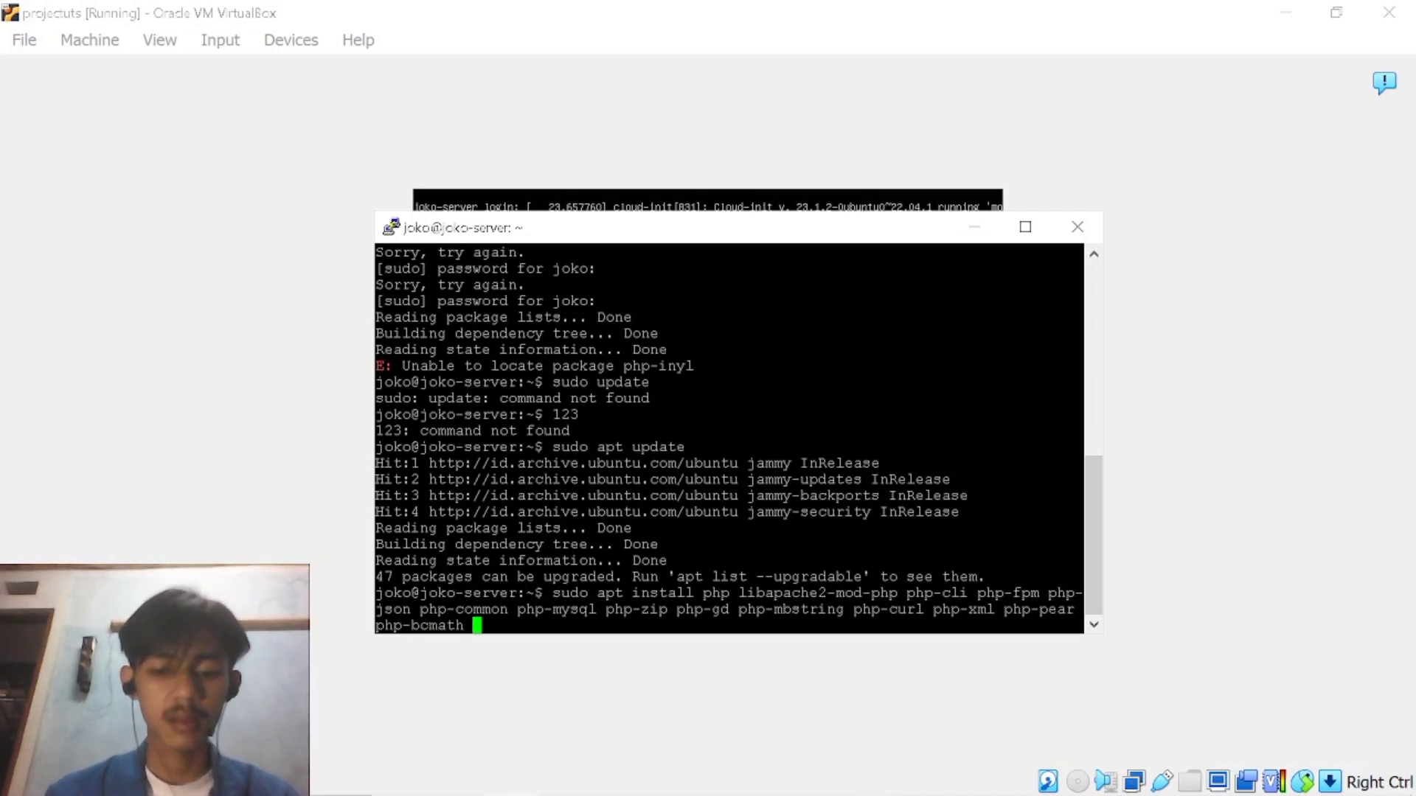
Extend the install command's package list with php-soap and php-xmlrpc.
text(php)
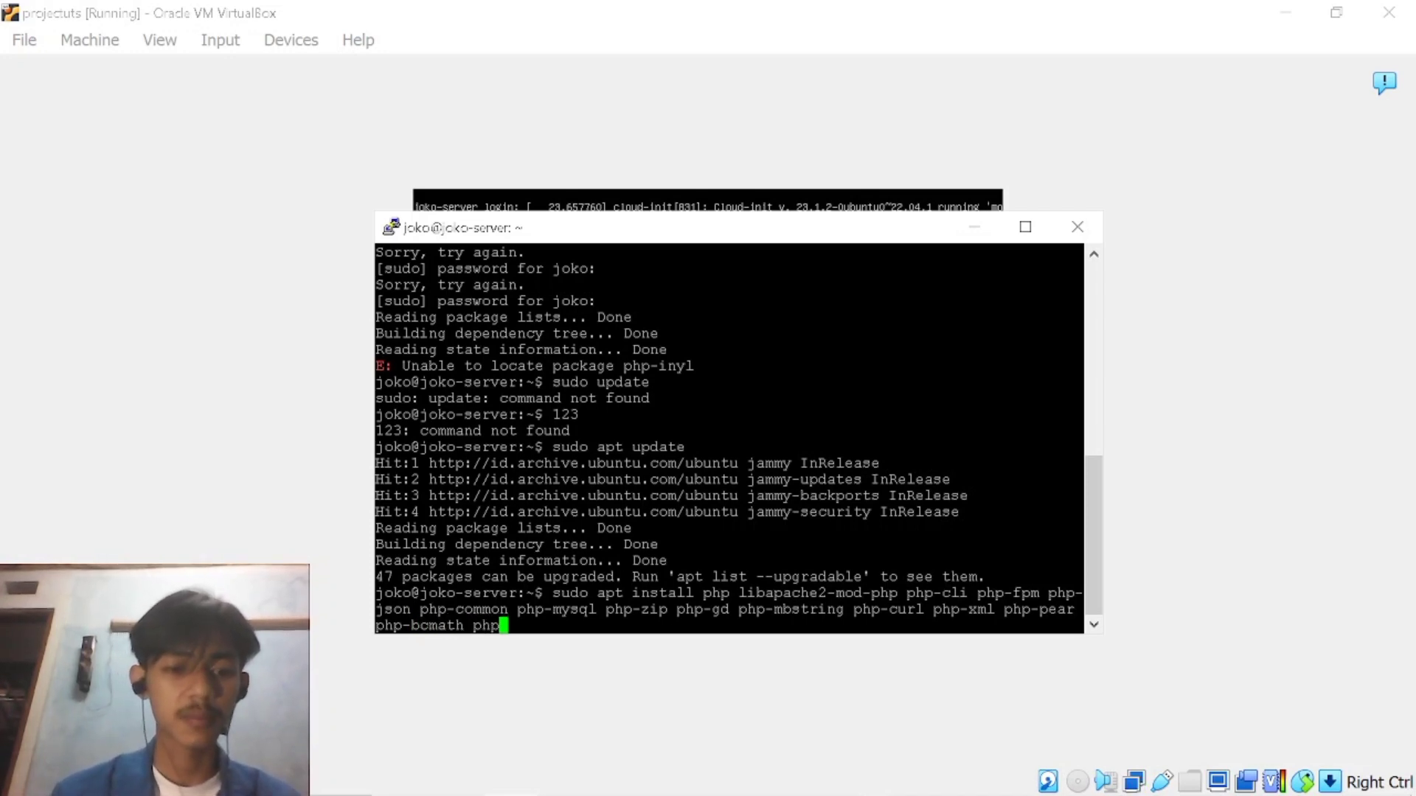
text(-soap)
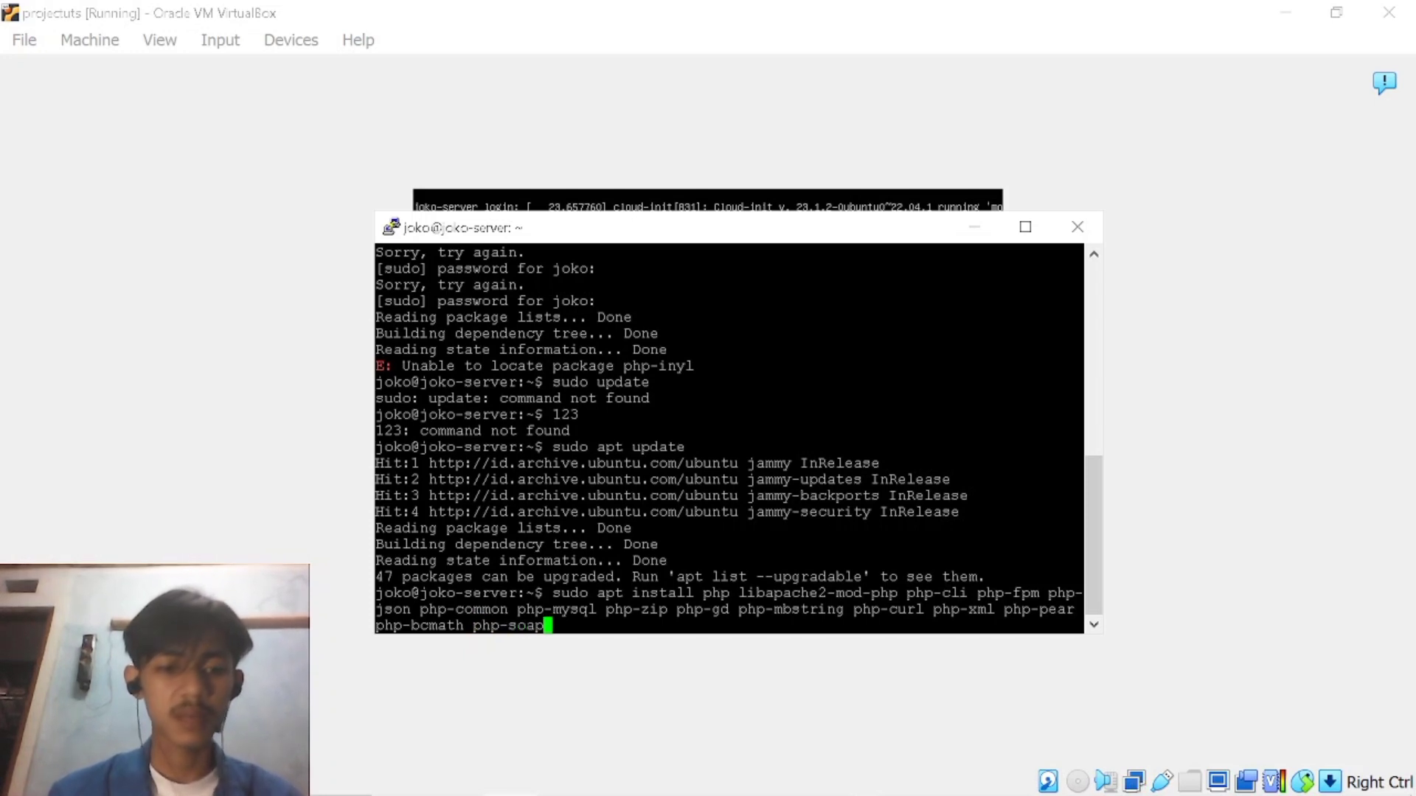
text( php)
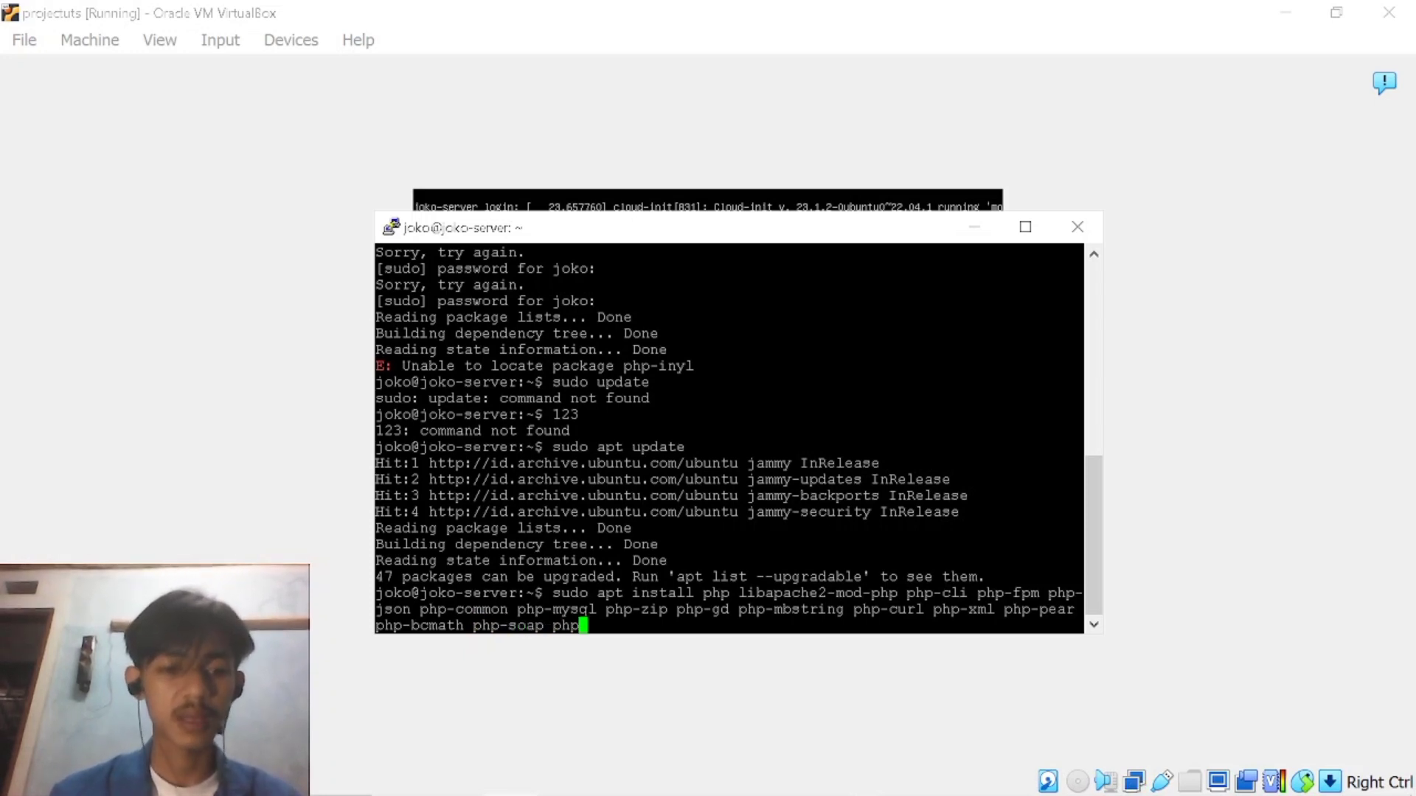
text(-)
text(xm)
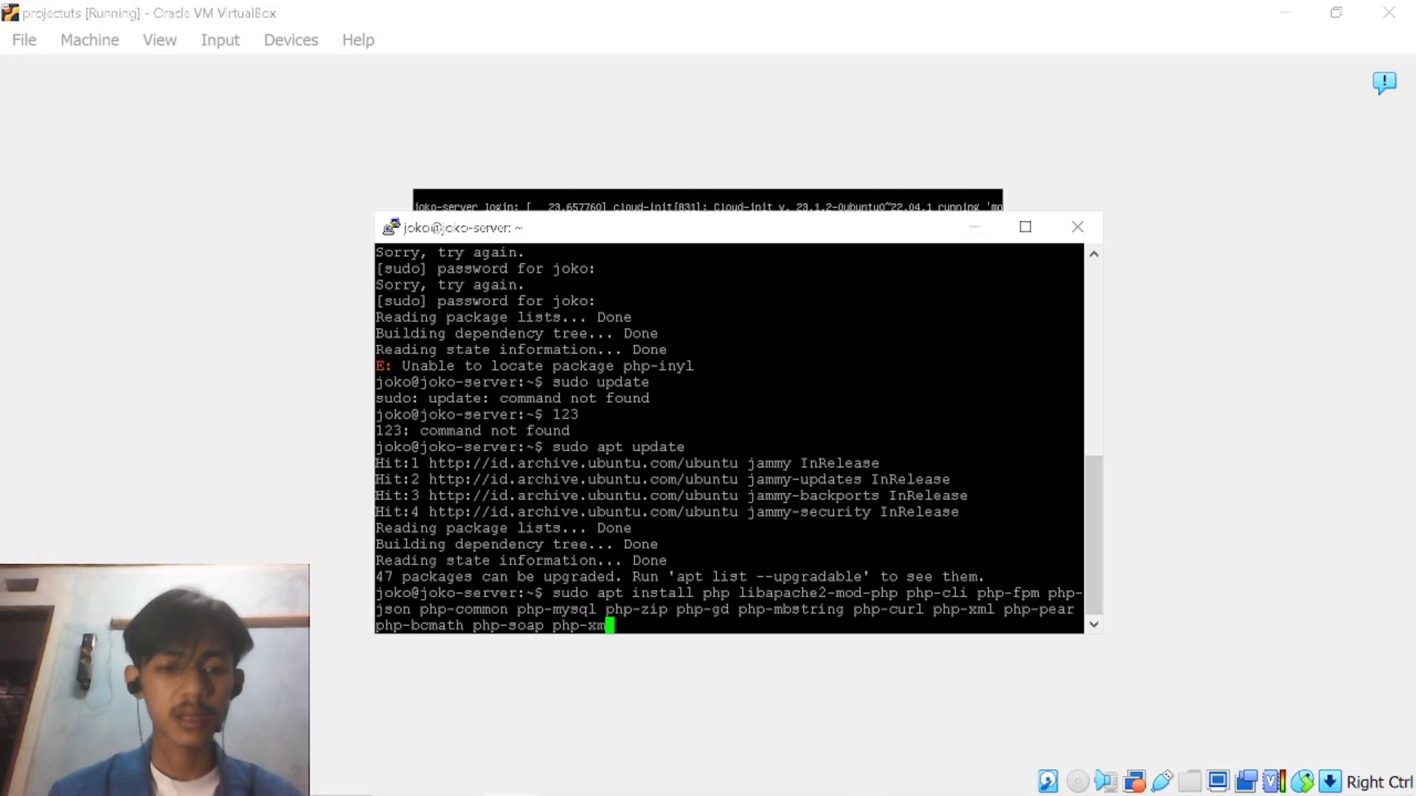
text(lrp)
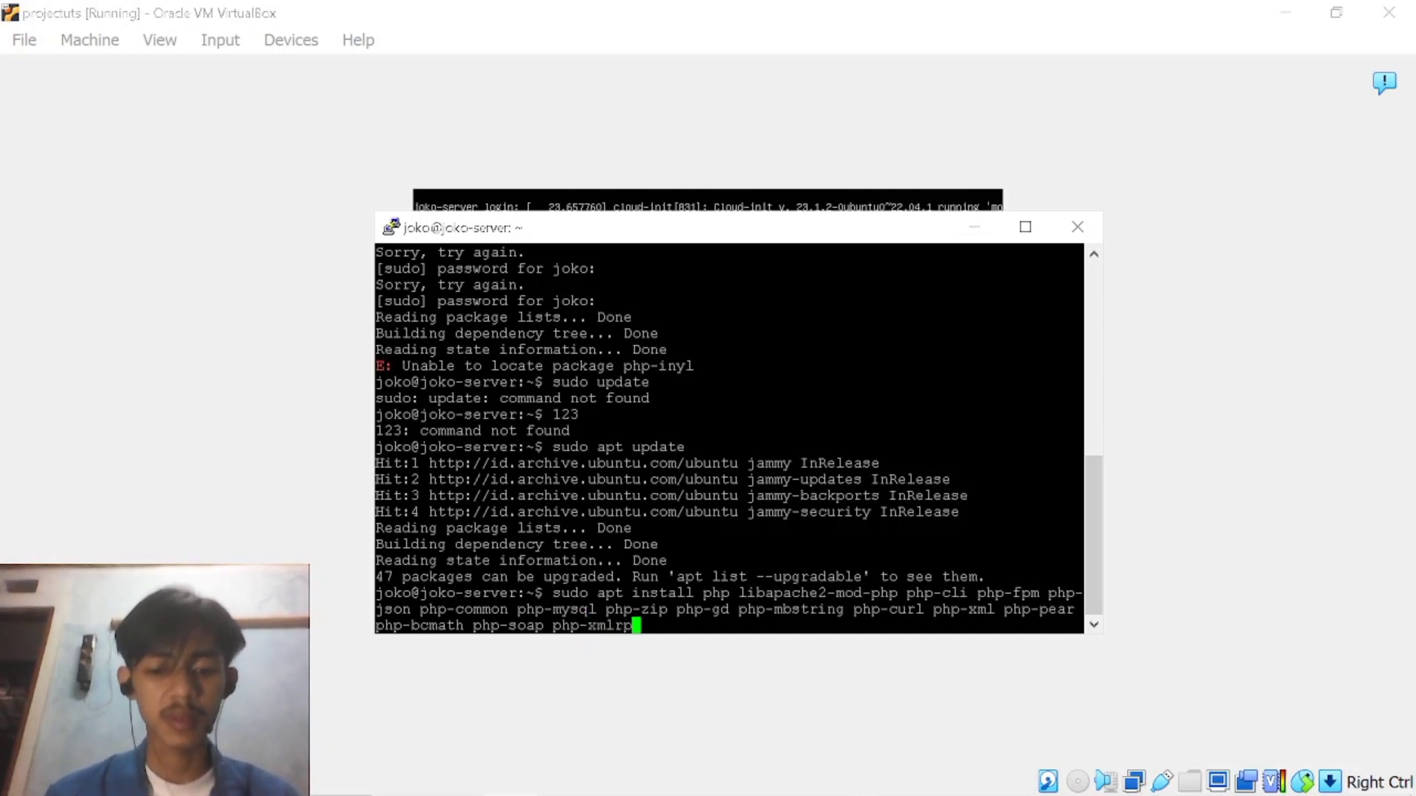
text(c p)
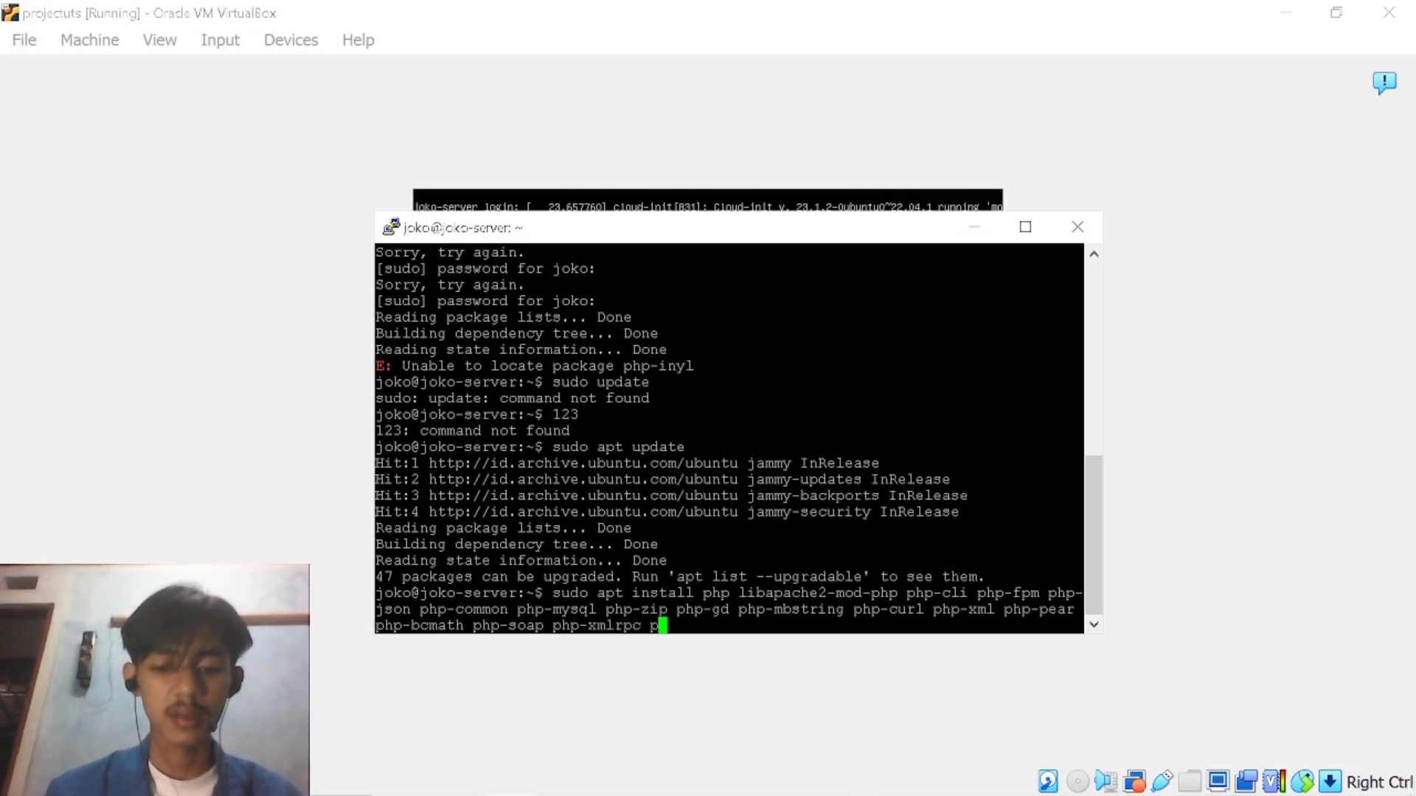
text(hp-inti)
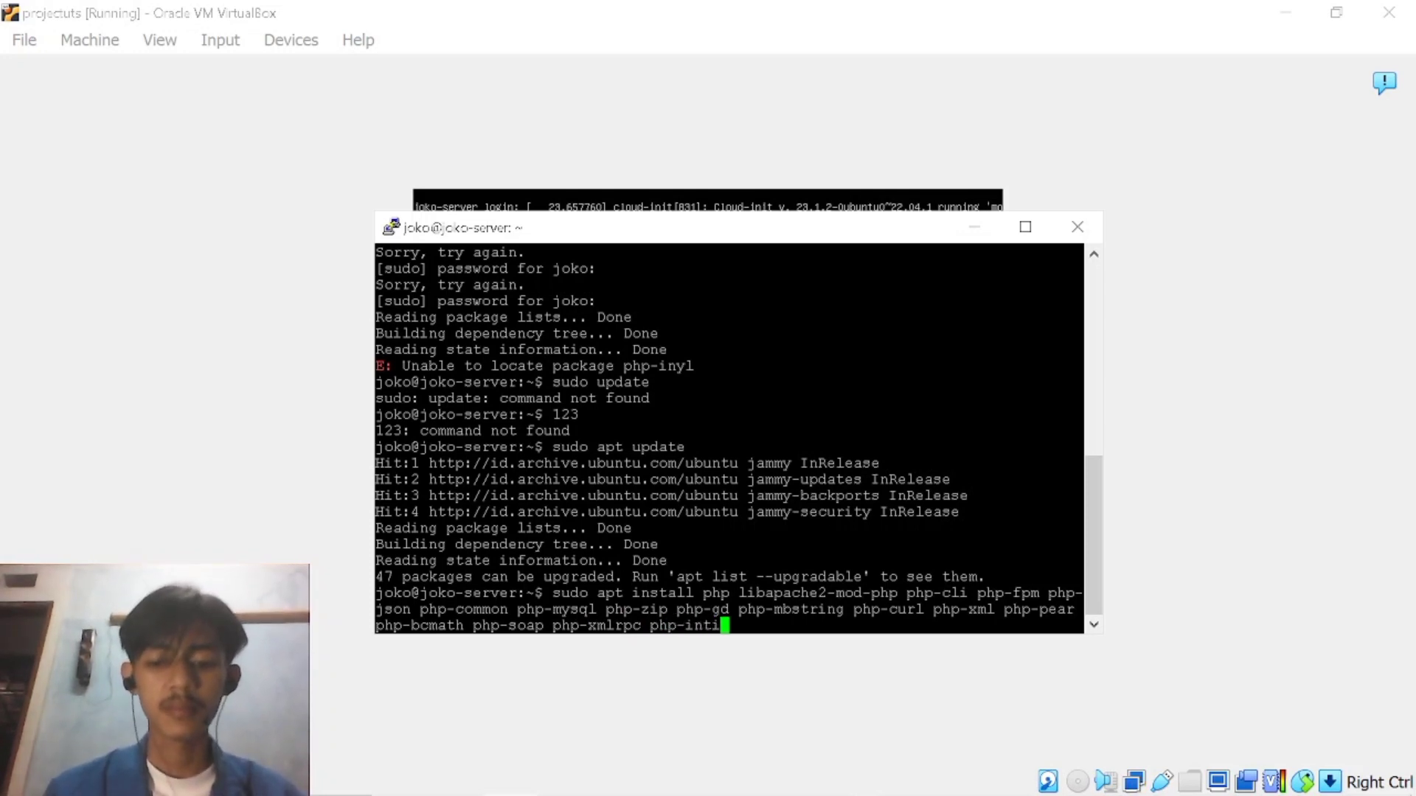
text( -y)
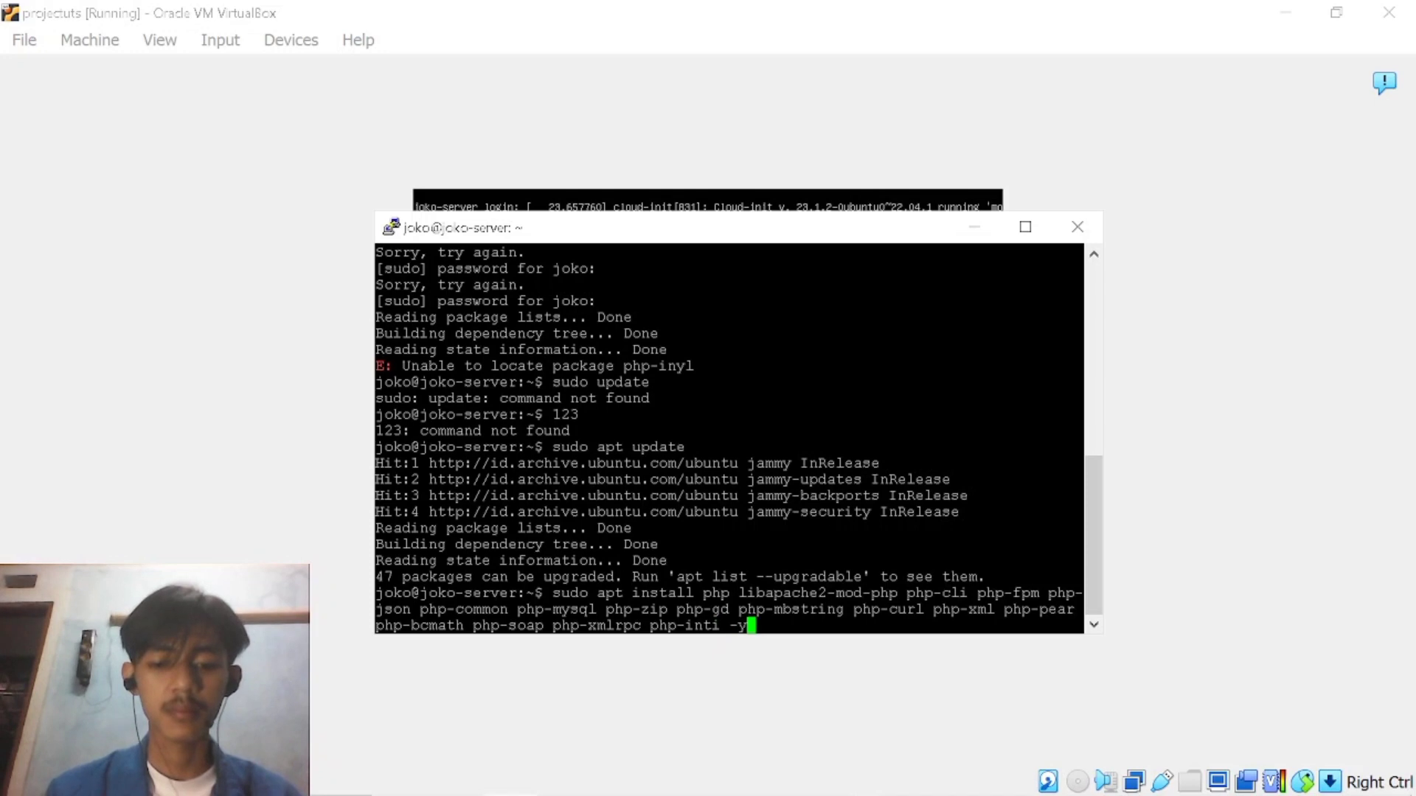
Complete the install command with php-inti and the -y option, and try to install the listed PHP packages.
key(Return)
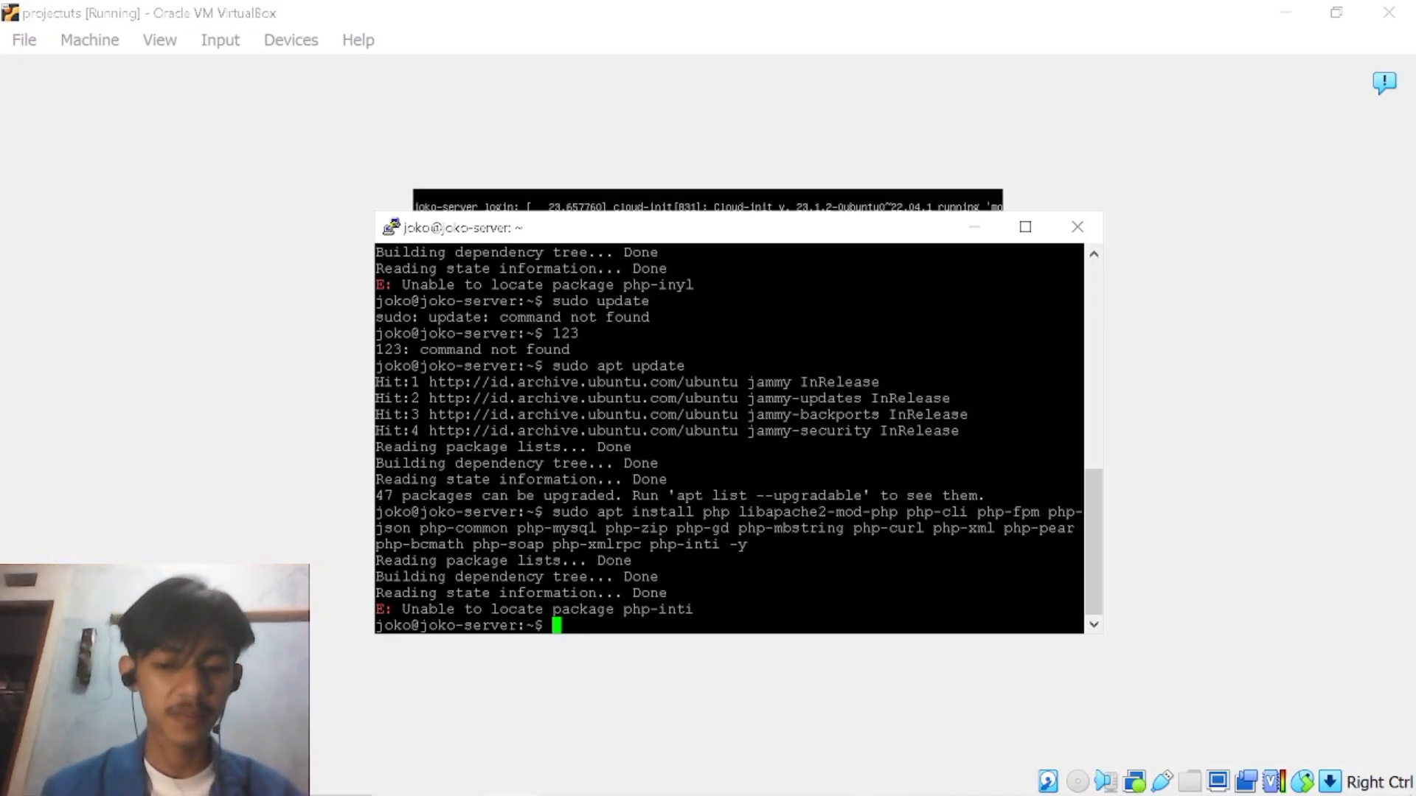
Check the installed PHP version with the command php -version.
text(php)
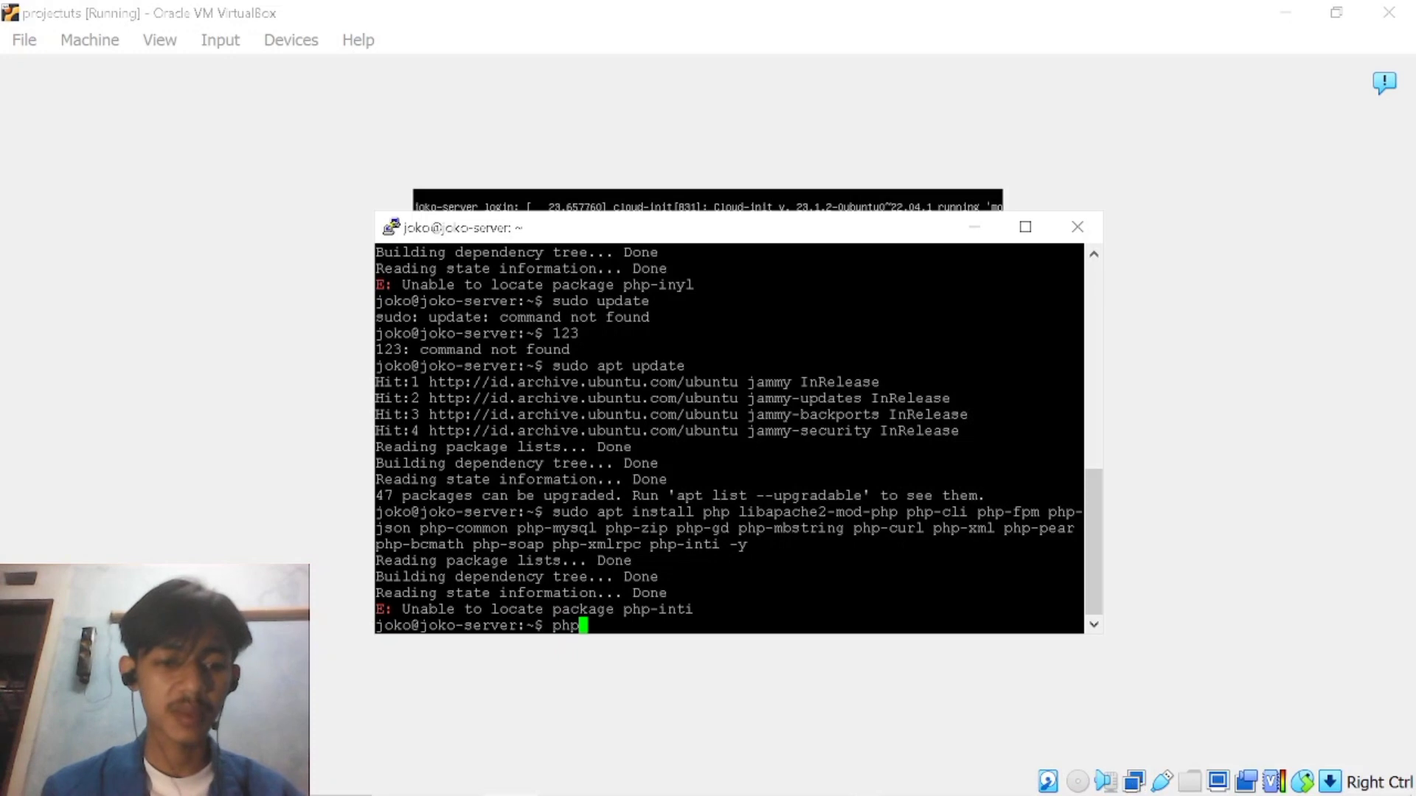
text( -)
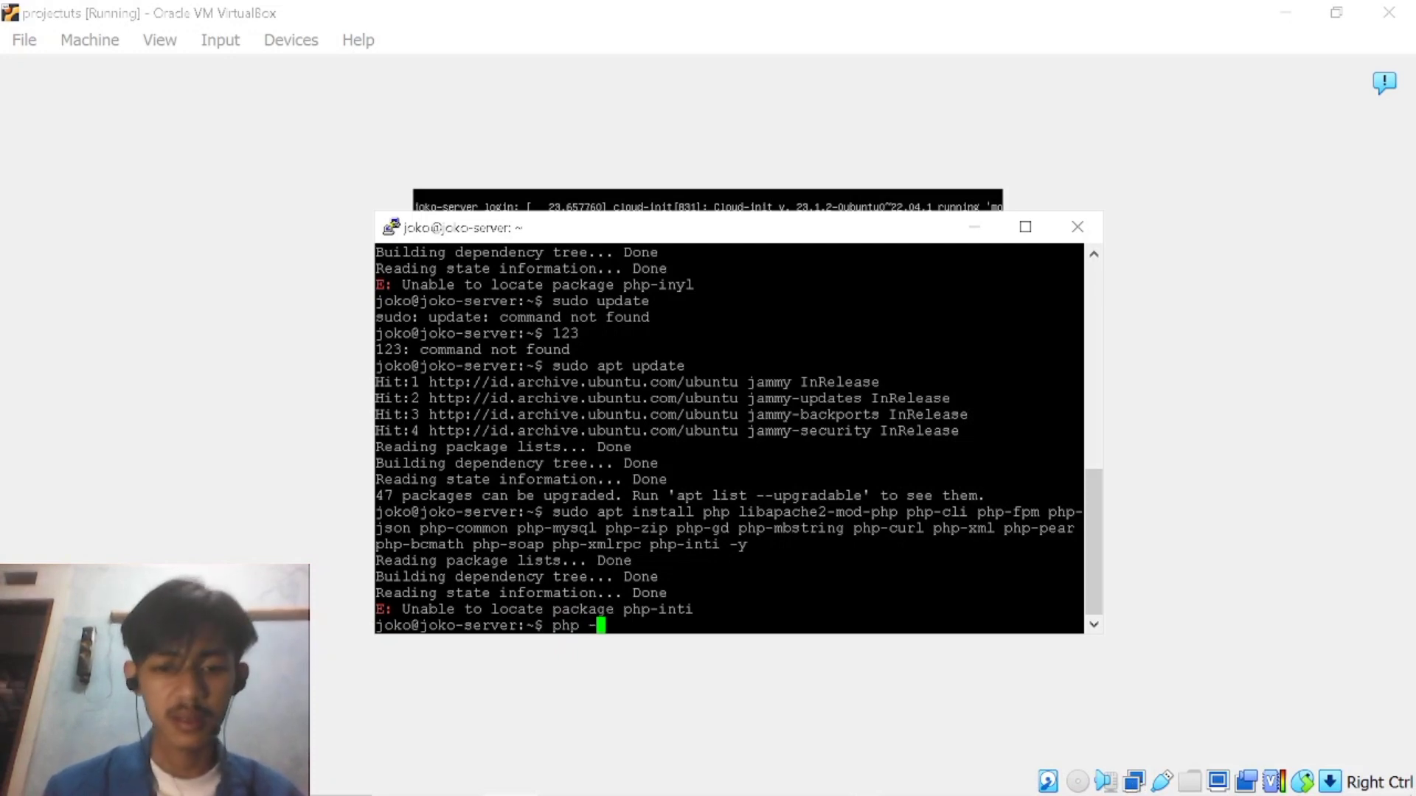
text(versi)
key(BackSpace)
text(sion)
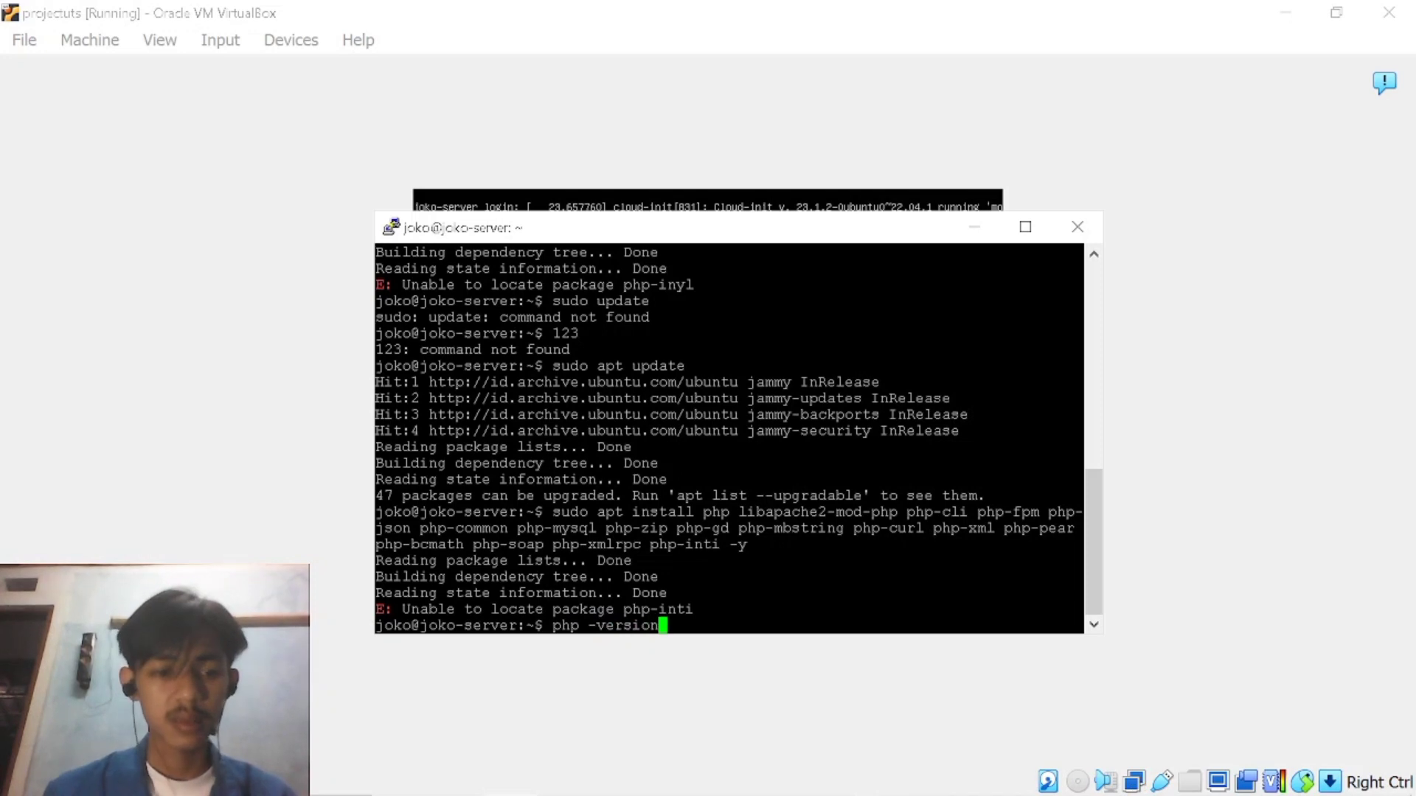
key(Return)
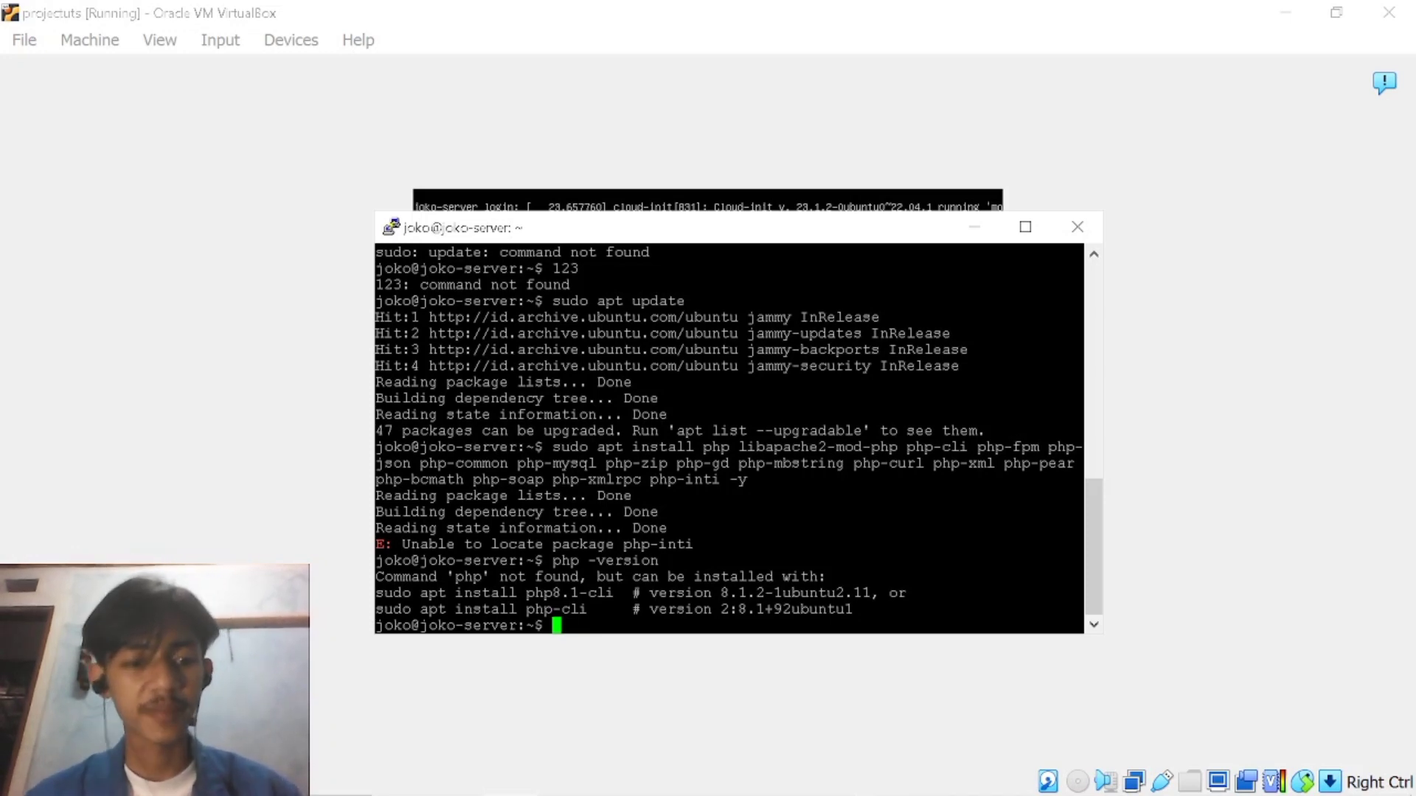
Try to open the web root's info.php file for editing with the command sudo nano/var/www/html/info.php.
text(su)
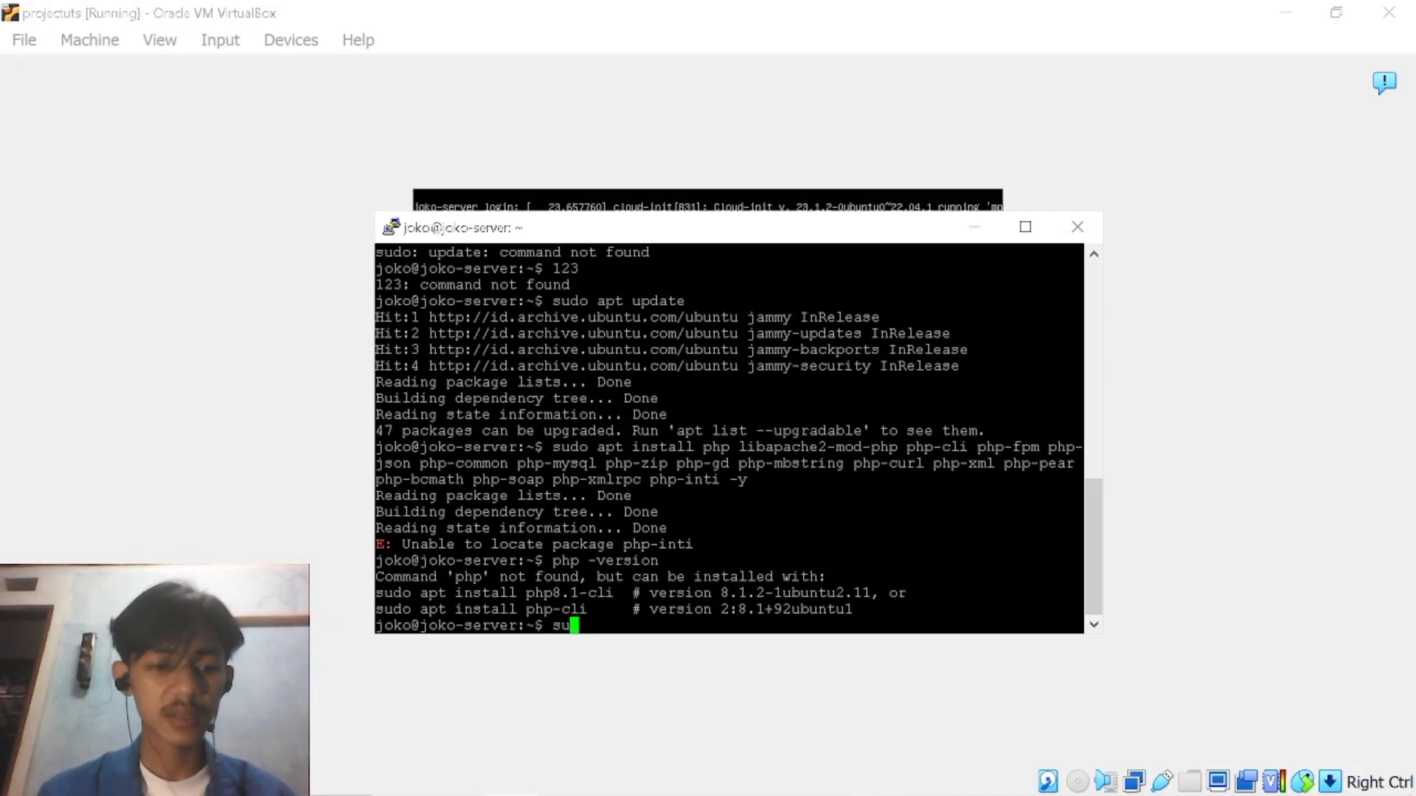
text(do )
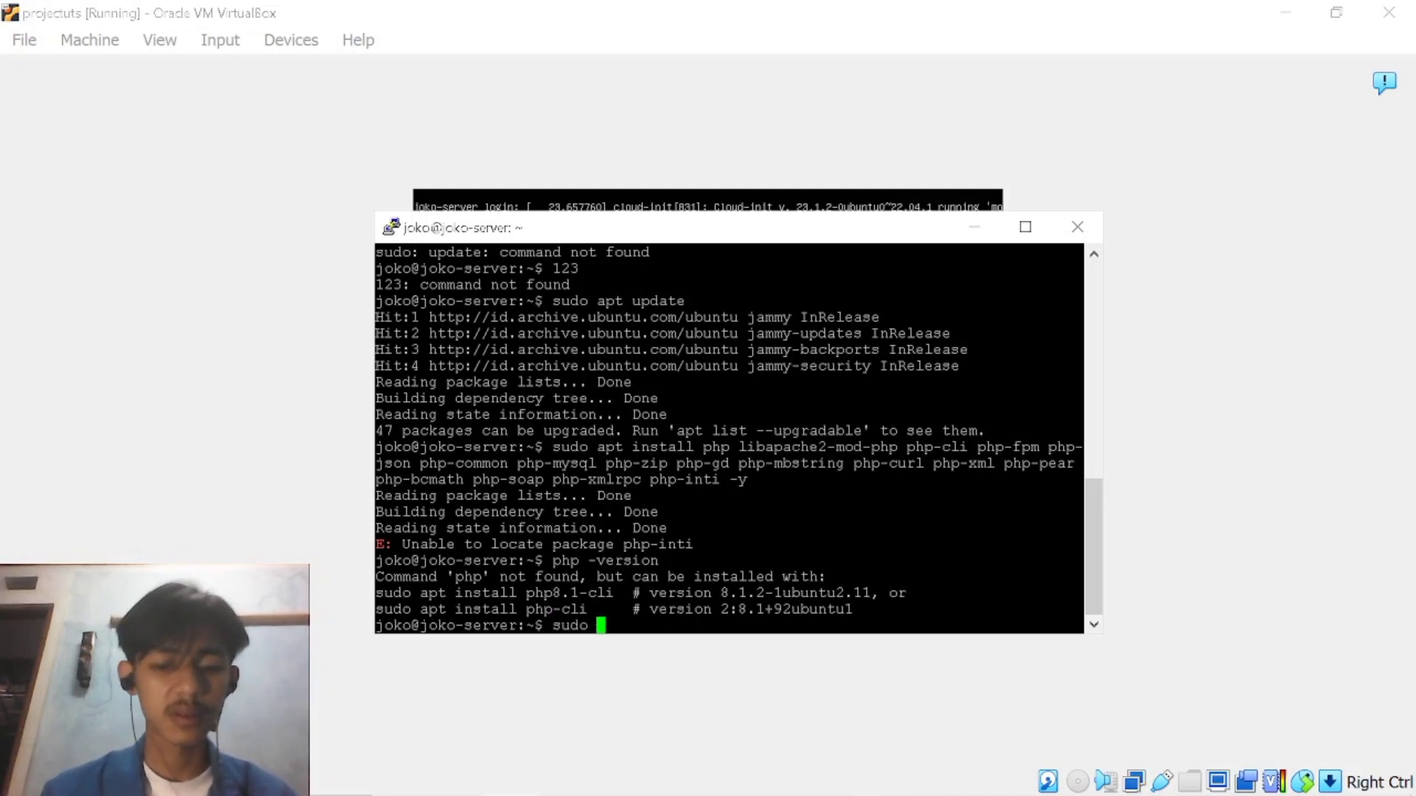
text(nan/)
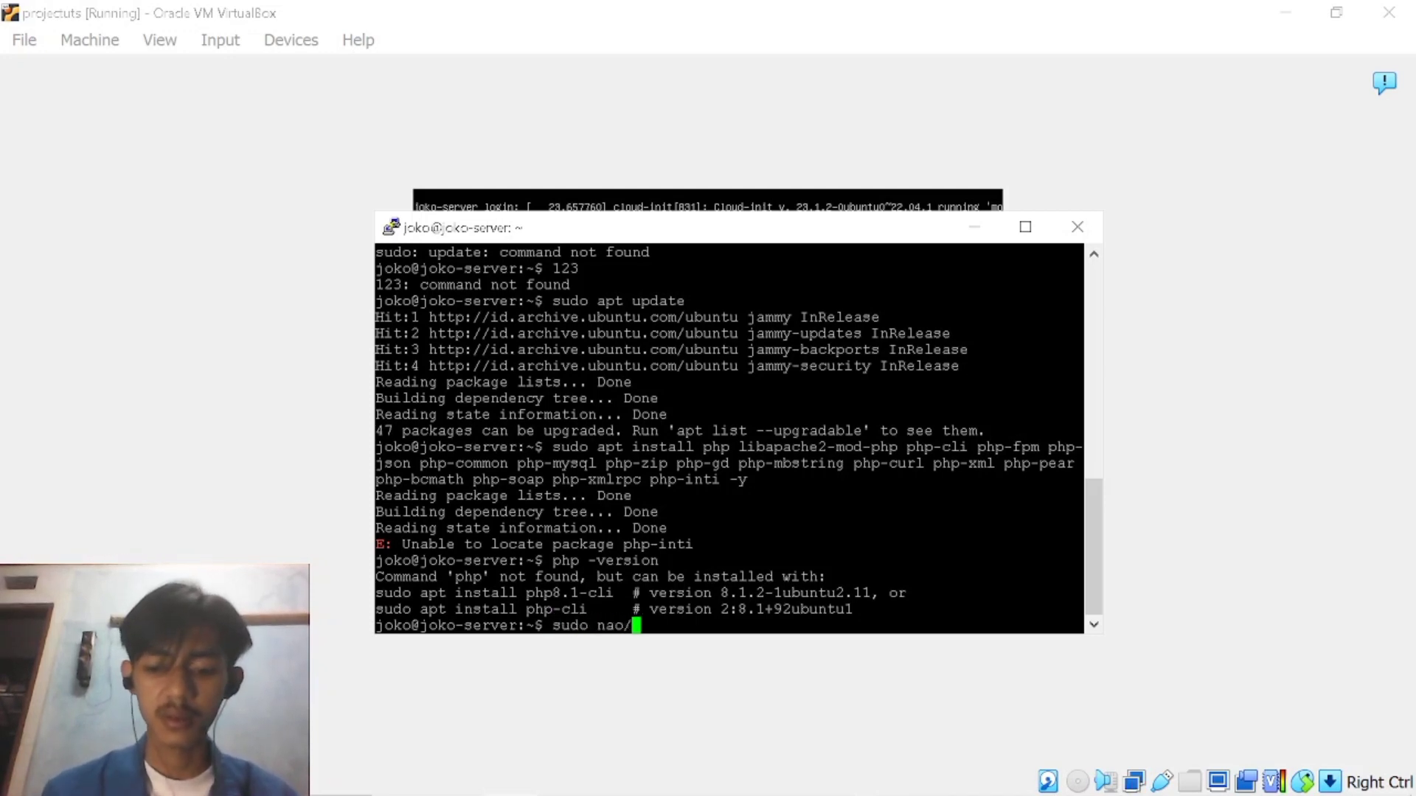
key(BackSpace)
key(BackSpace)
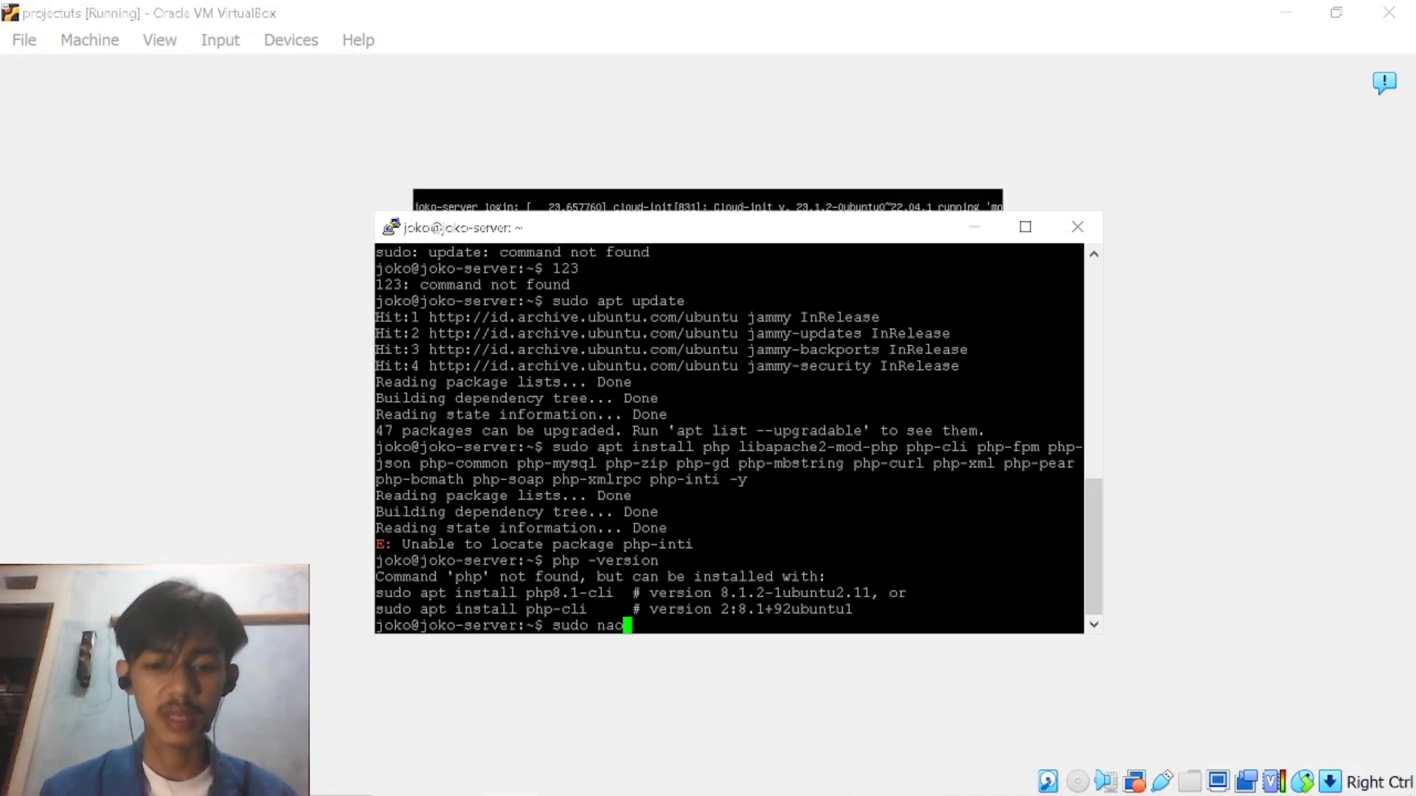
text(no/var/www)
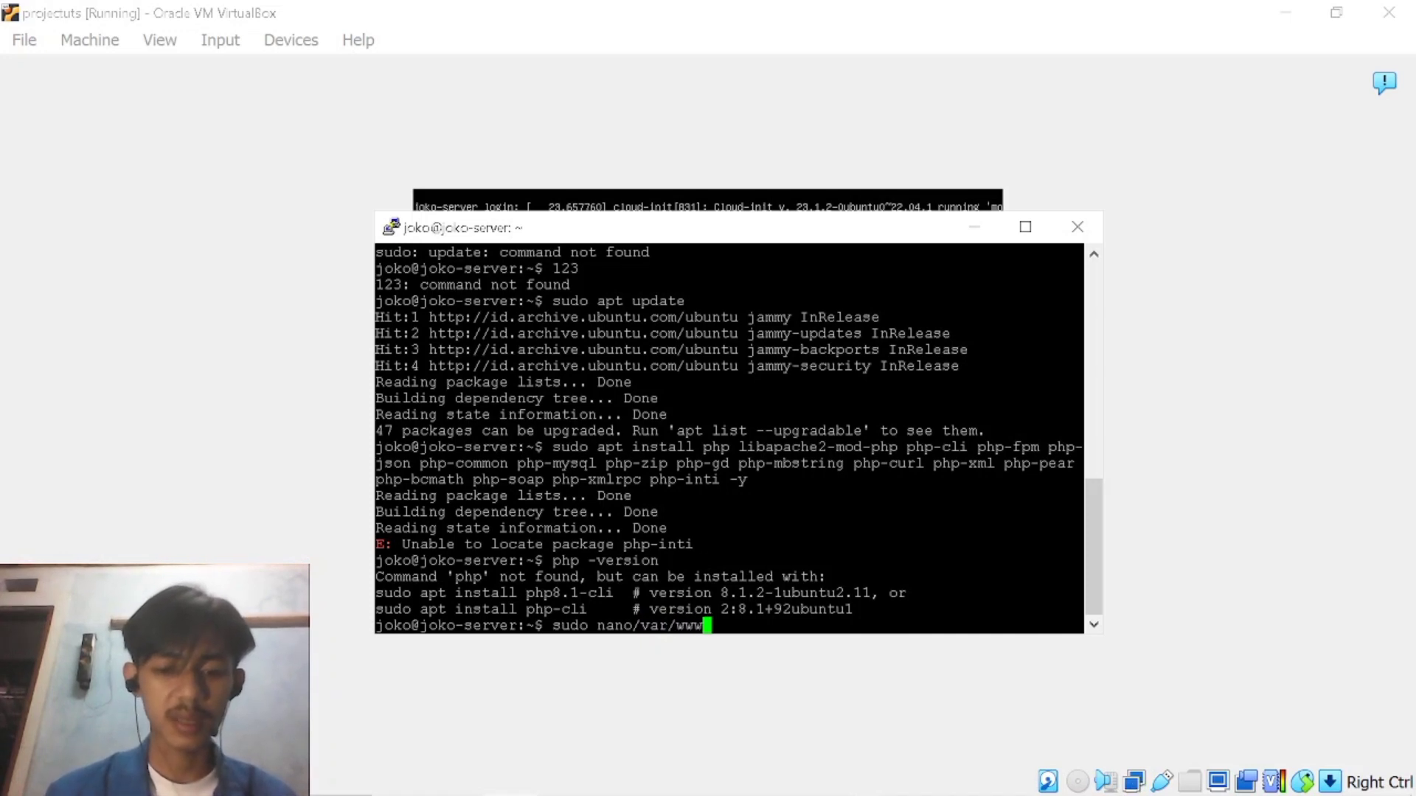
text(/h)
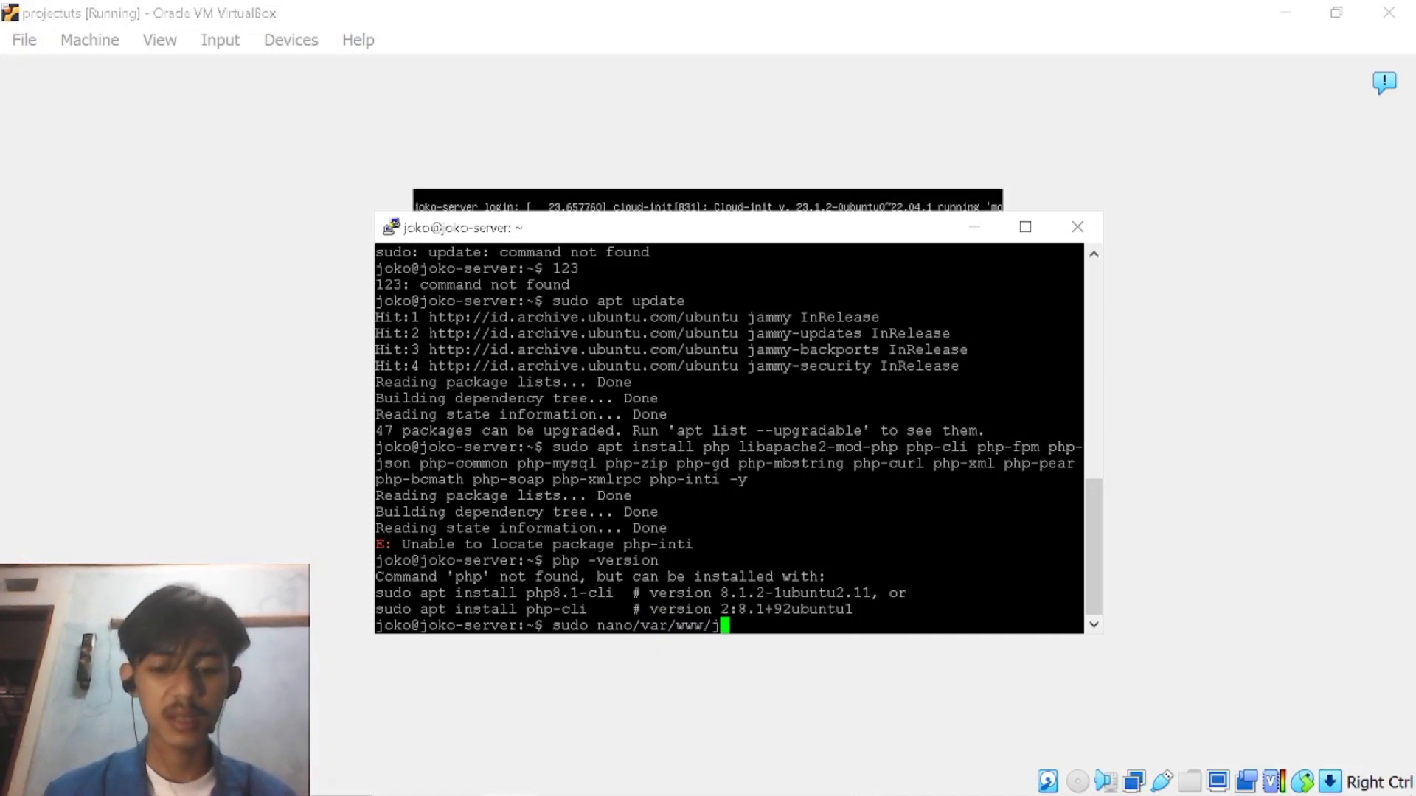
text(tml)
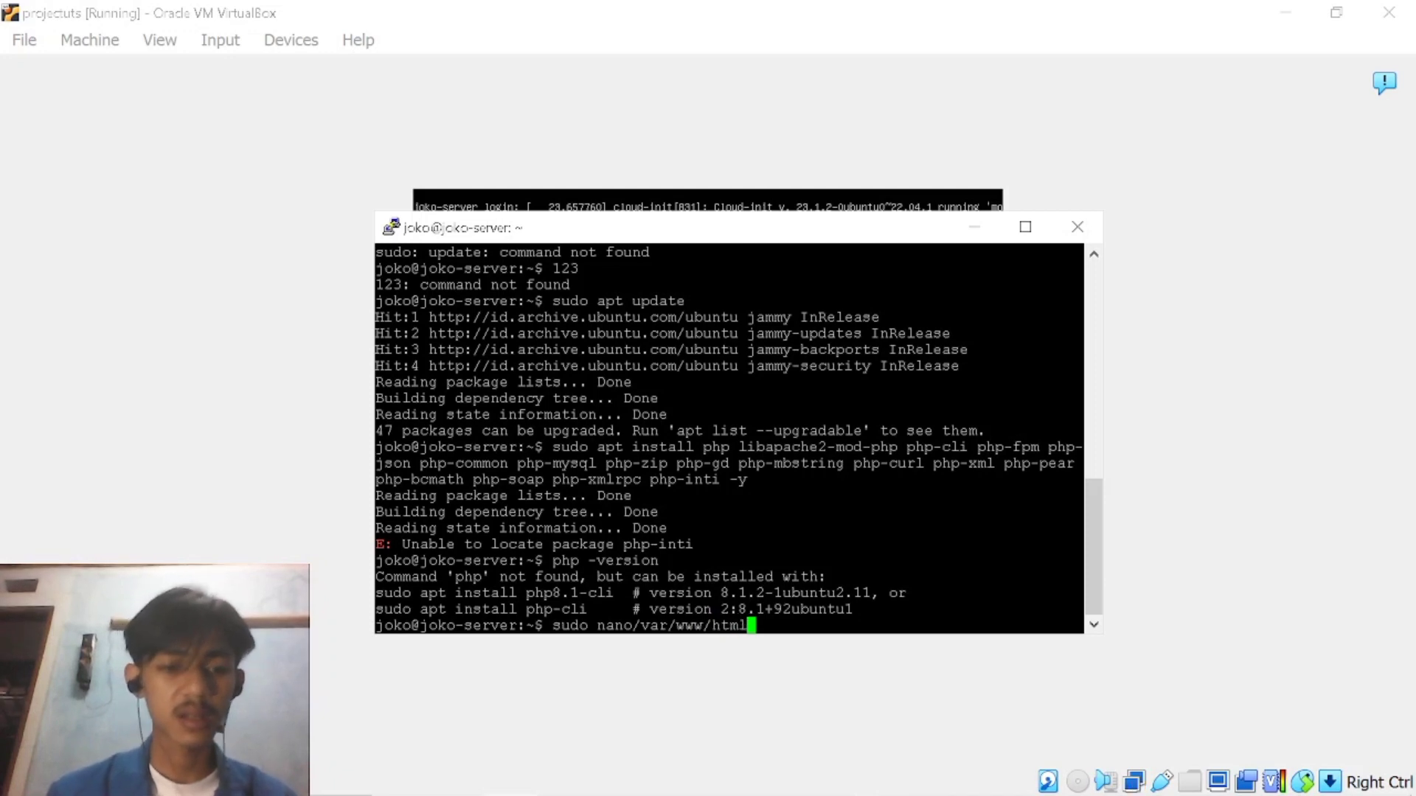
text(/info)
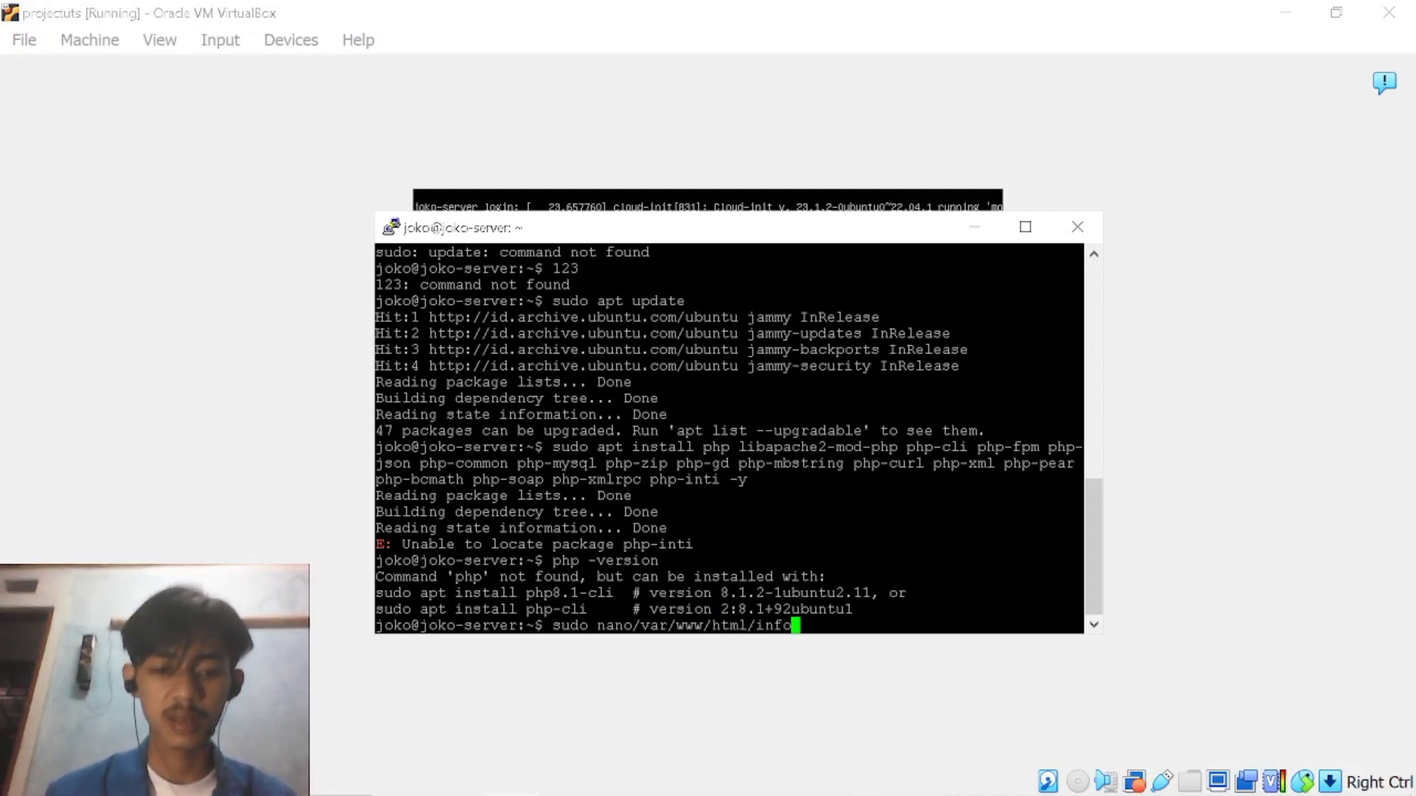
text(.)
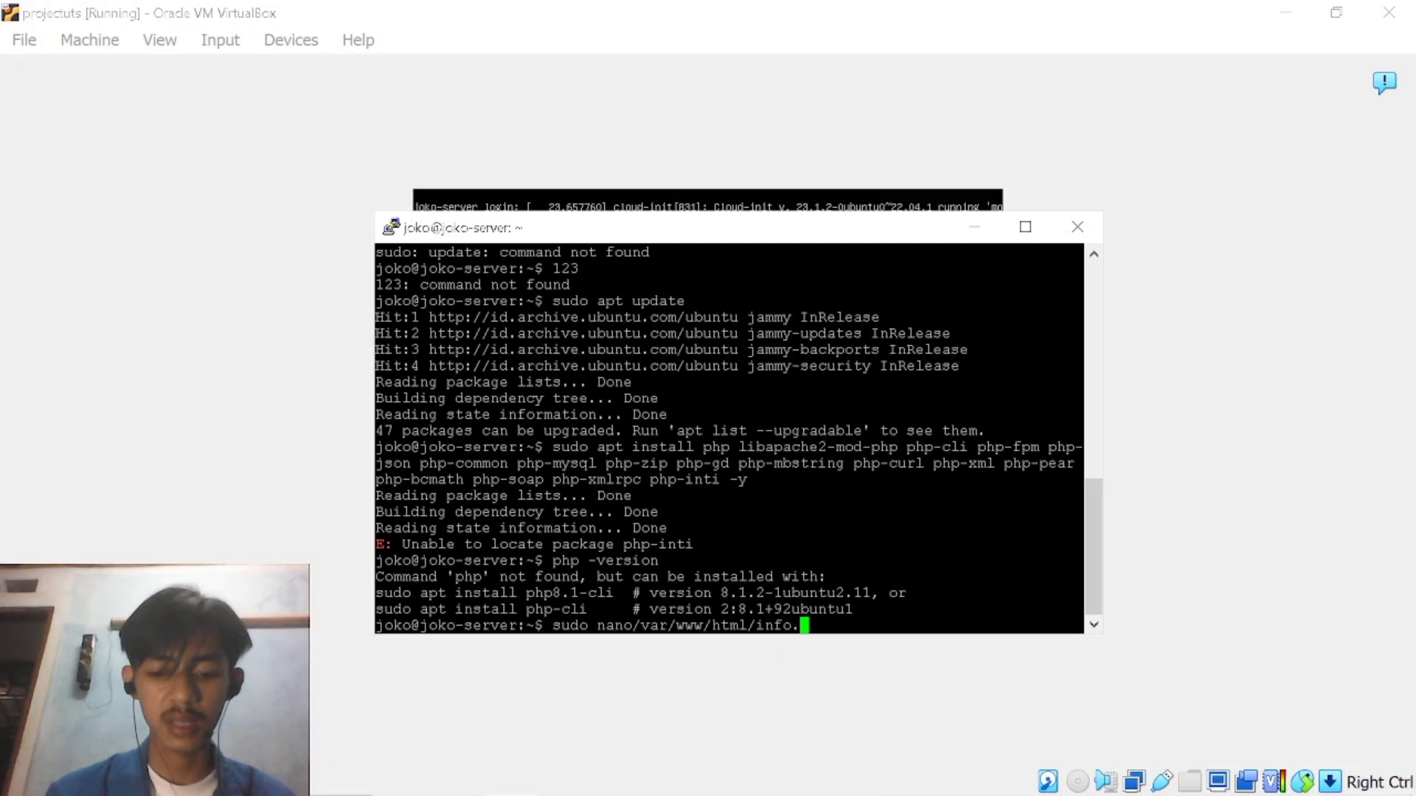
text(php)
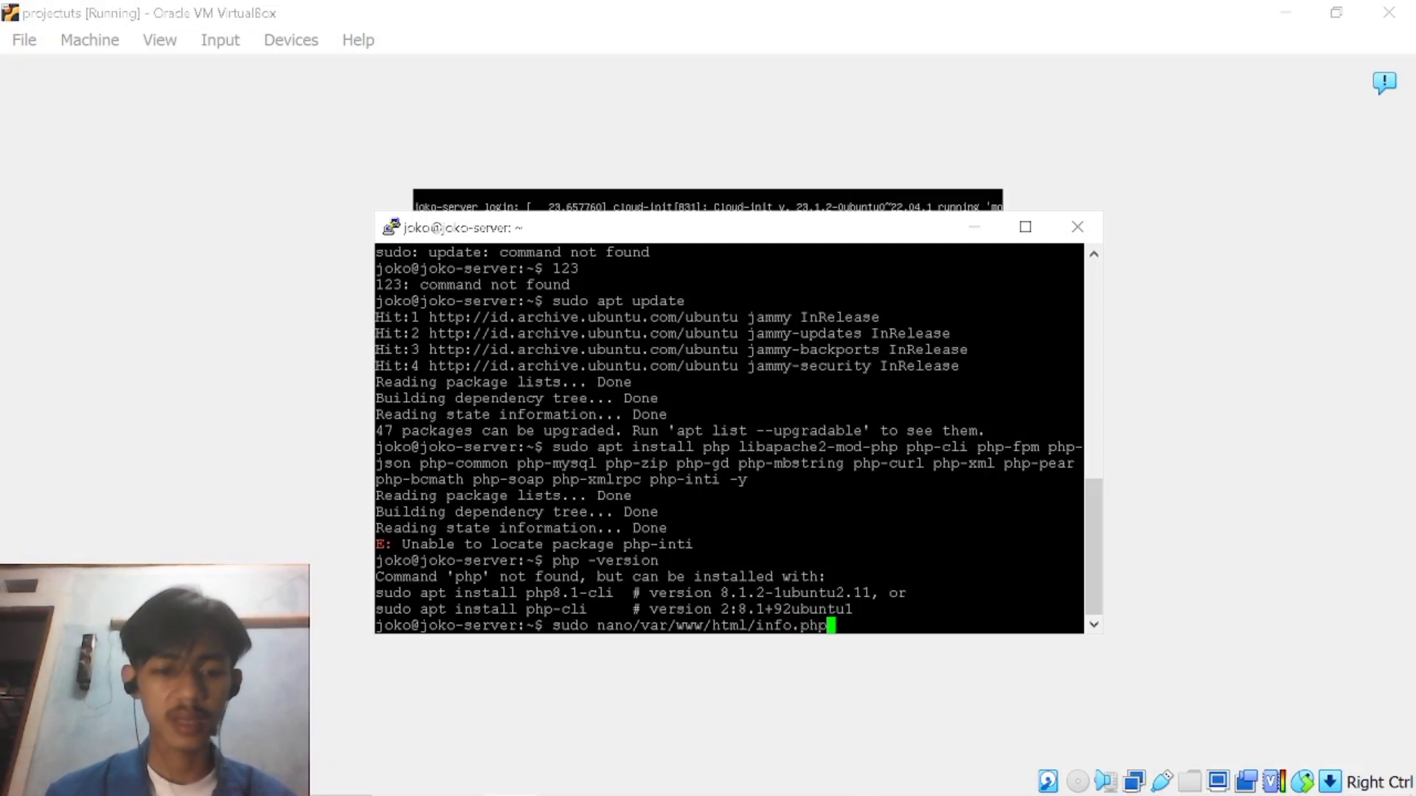
key(Return)
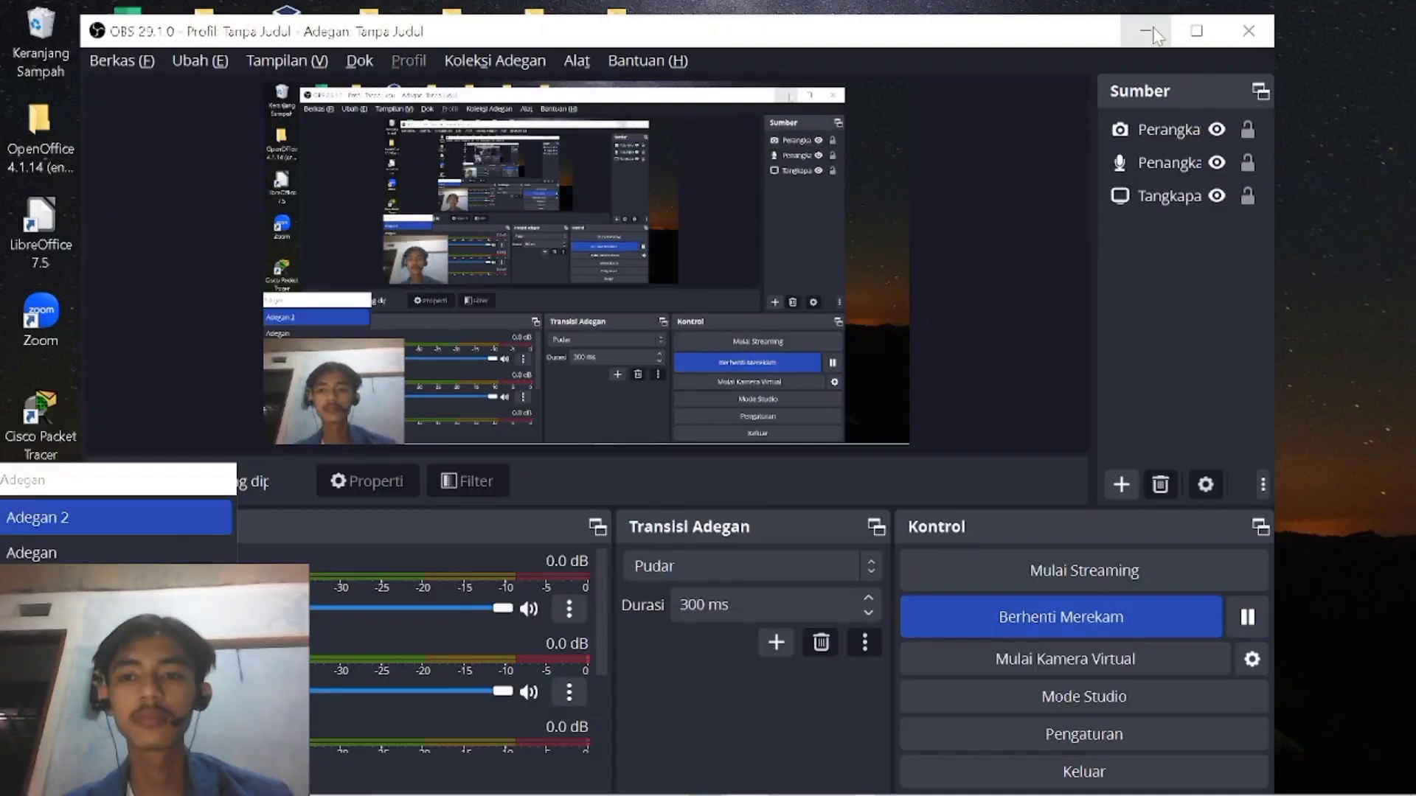
click(1150, 25)
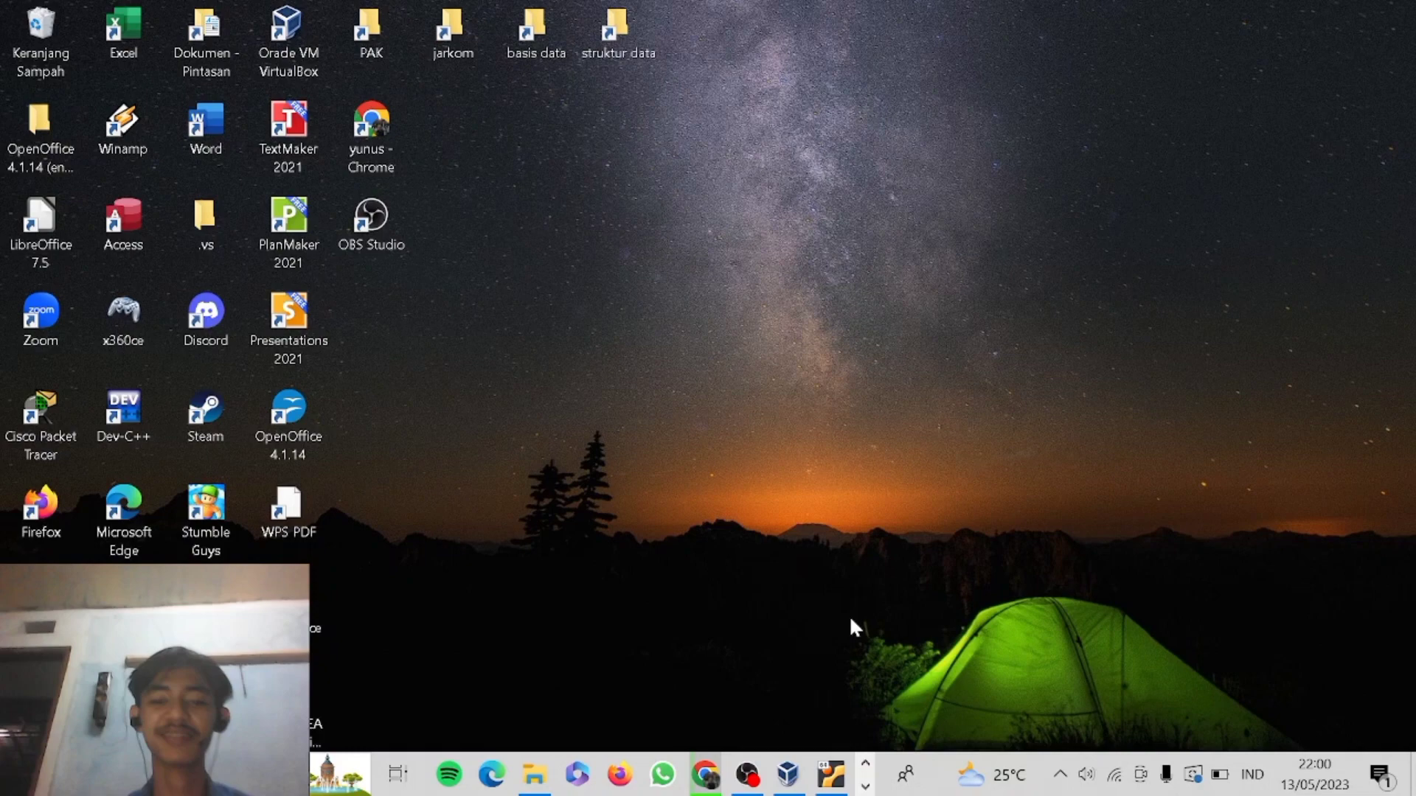
click(747, 774)
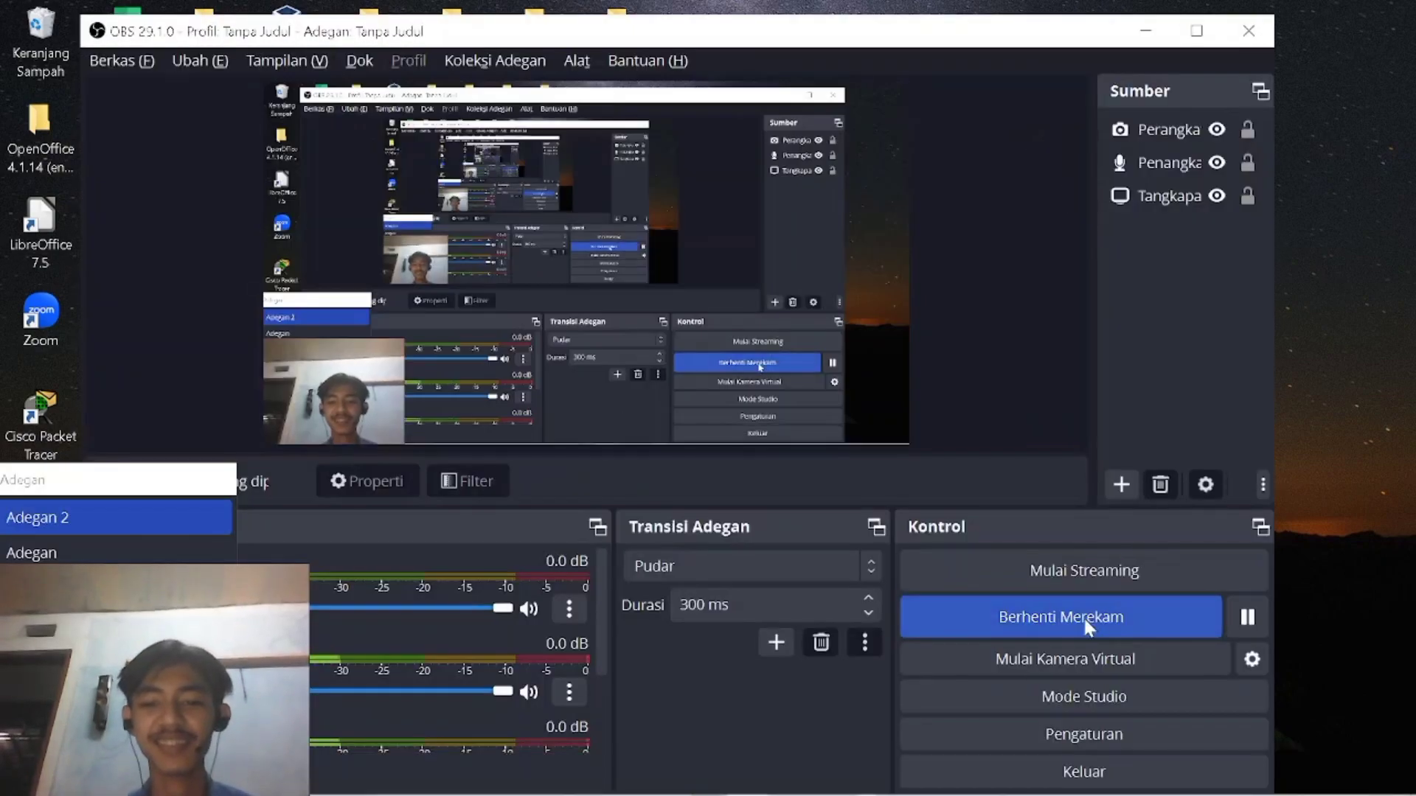